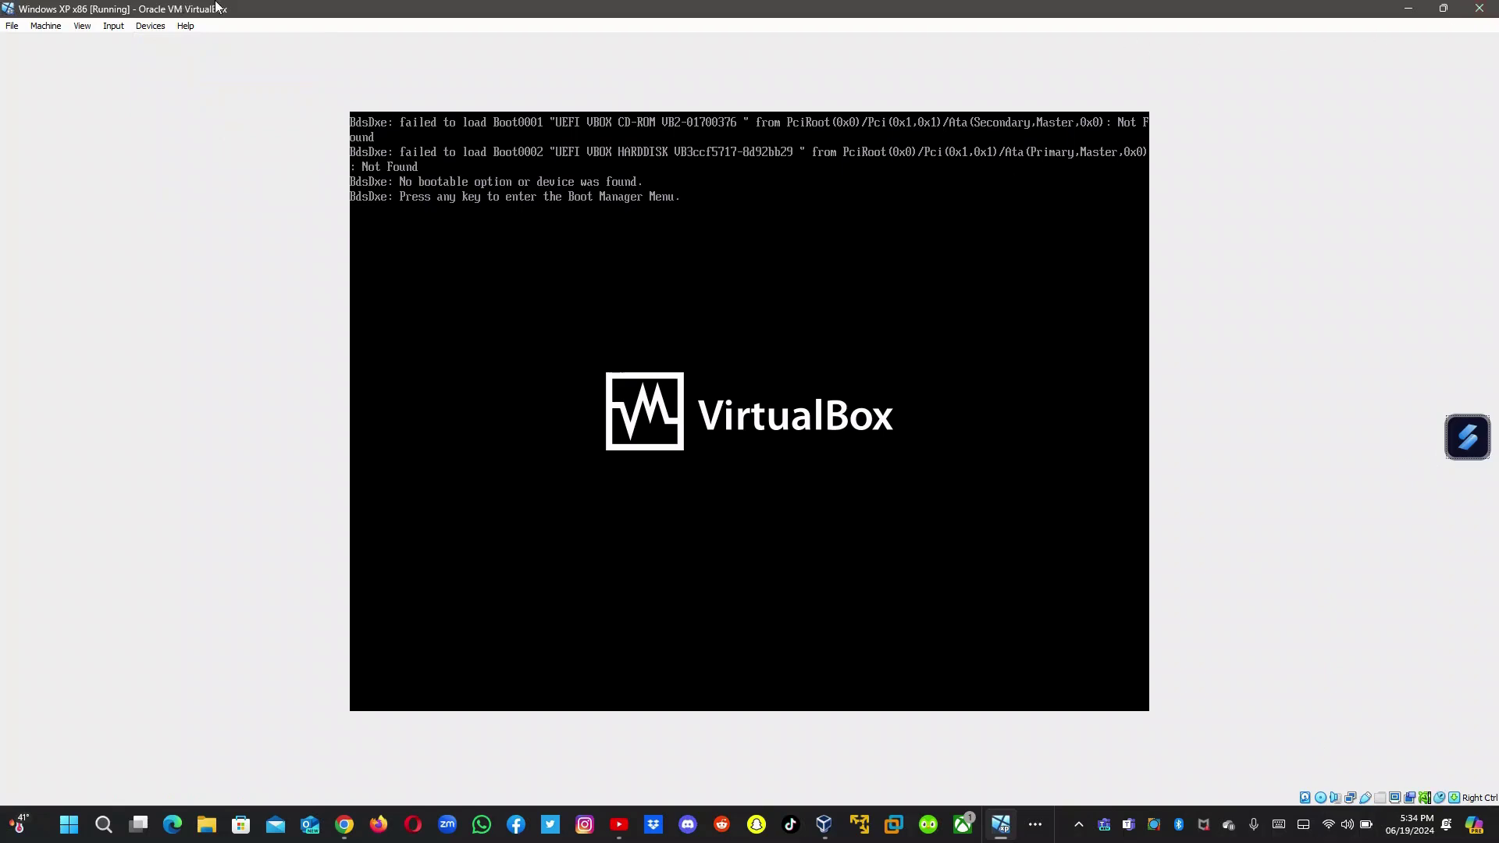
# Step: Dismiss the no-bootable-device message, open Boot Manager and highlight UEFI VBOX HARDDISK
pyautogui.press('Return')
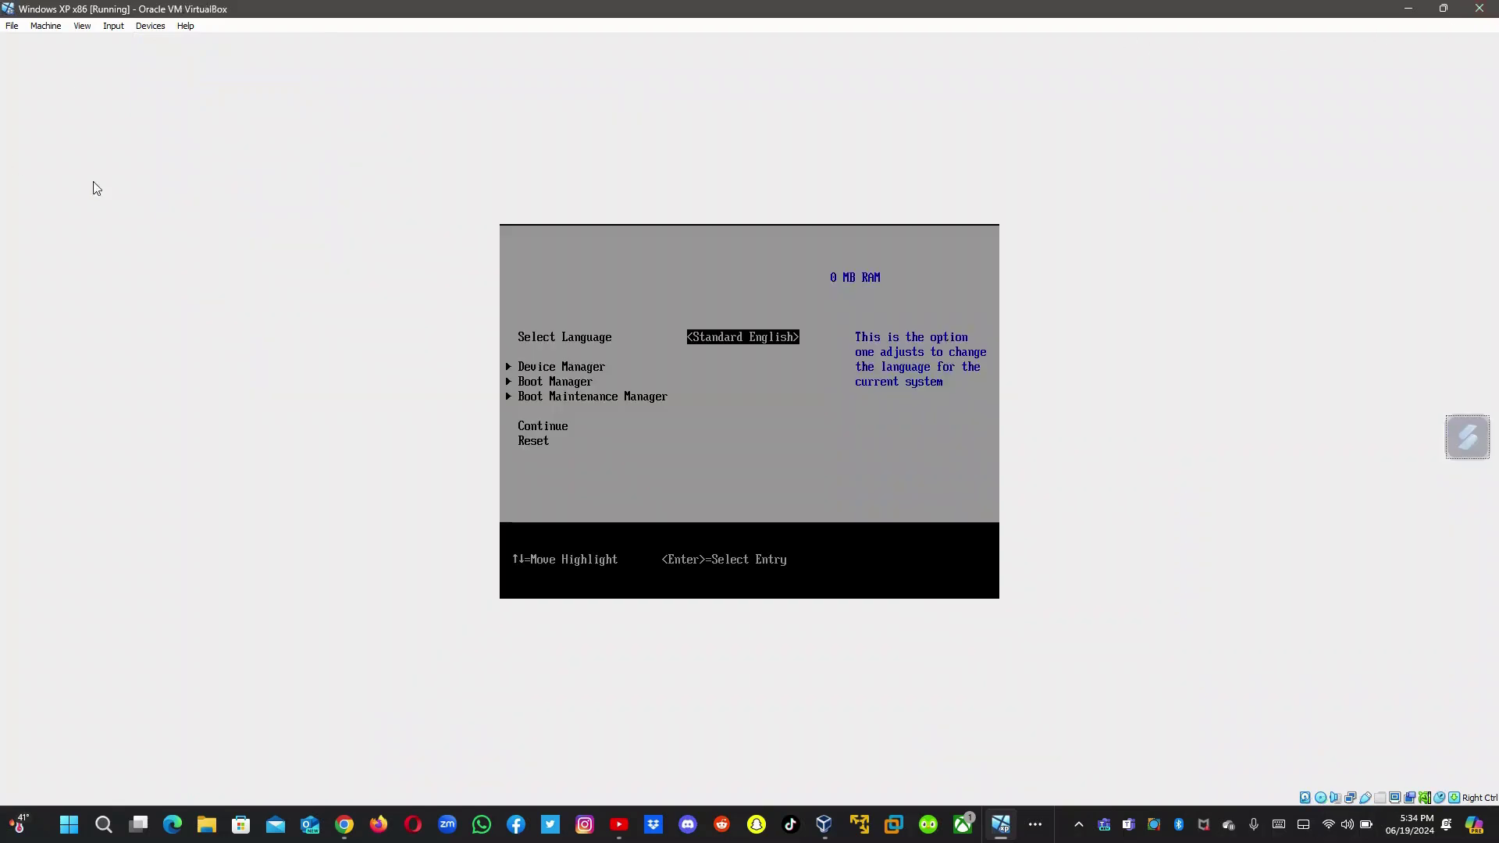
pyautogui.press('Down')
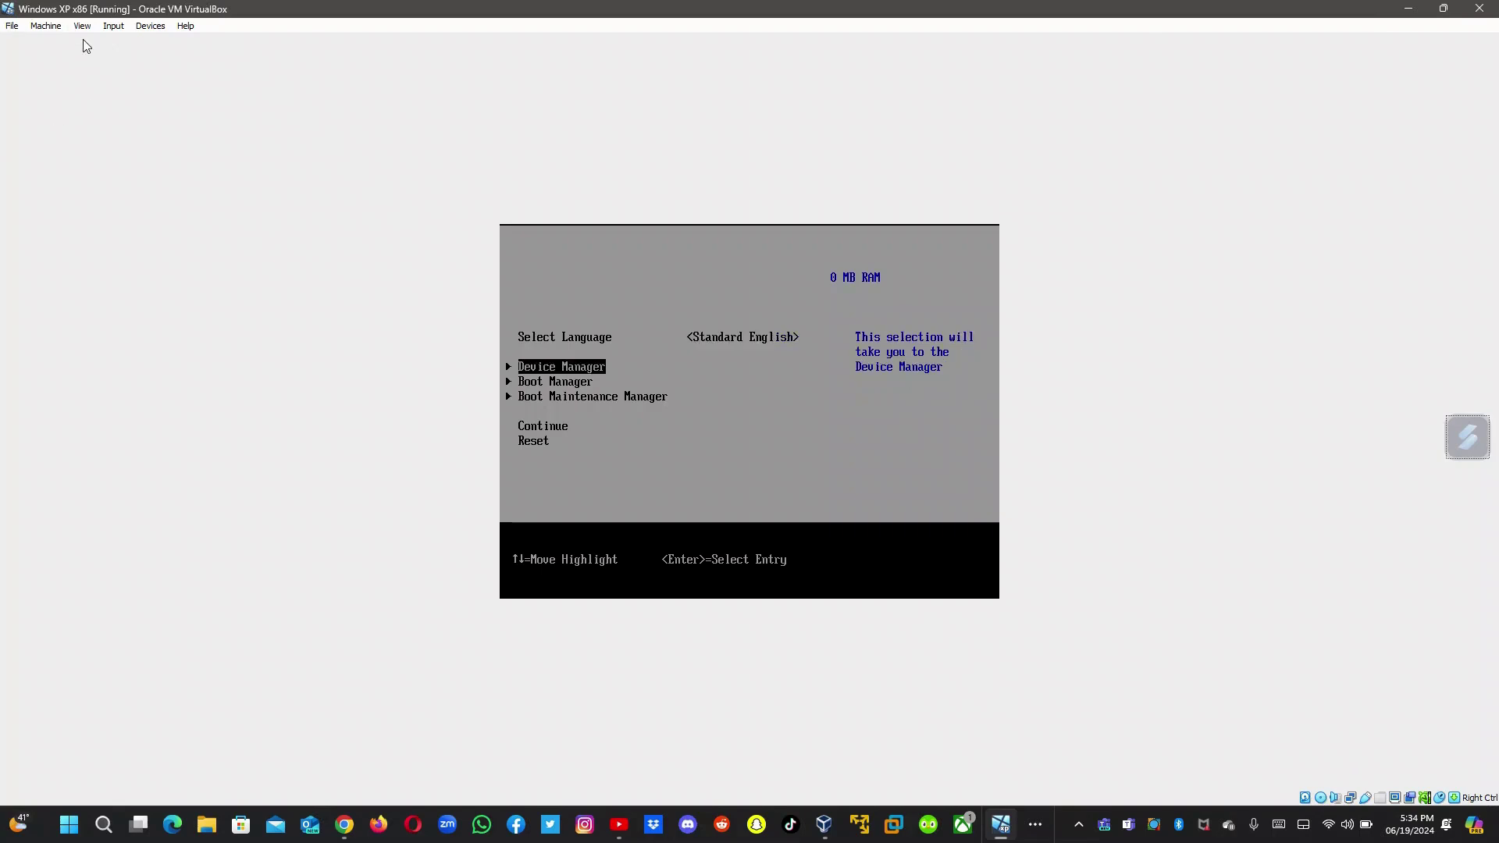
pyautogui.press('Down')
pyautogui.press('Up')
pyautogui.press('Up')
pyautogui.press('Down')
pyautogui.press('Down')
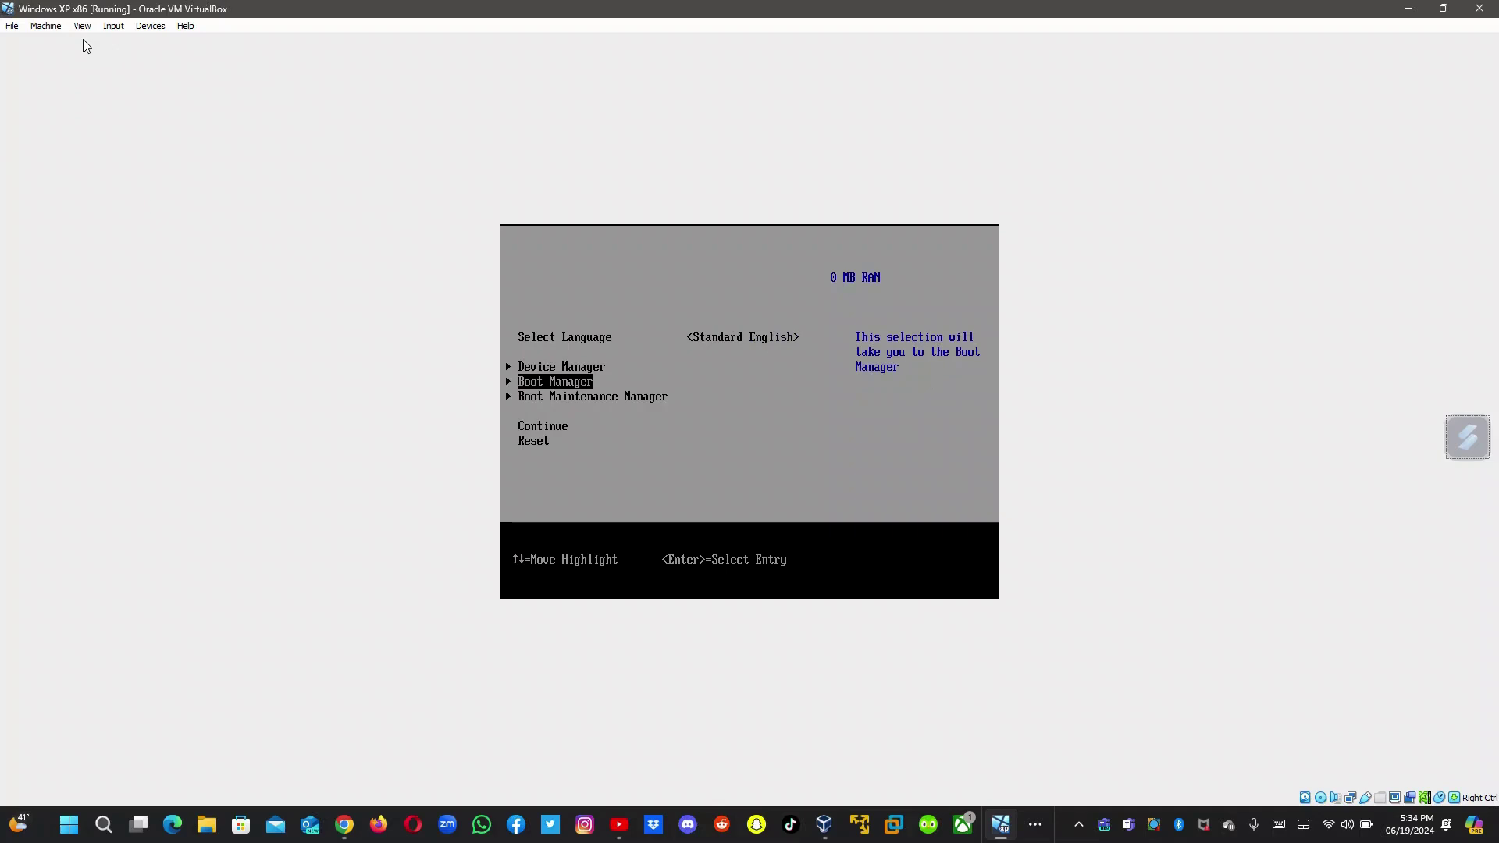
pyautogui.press('Return')
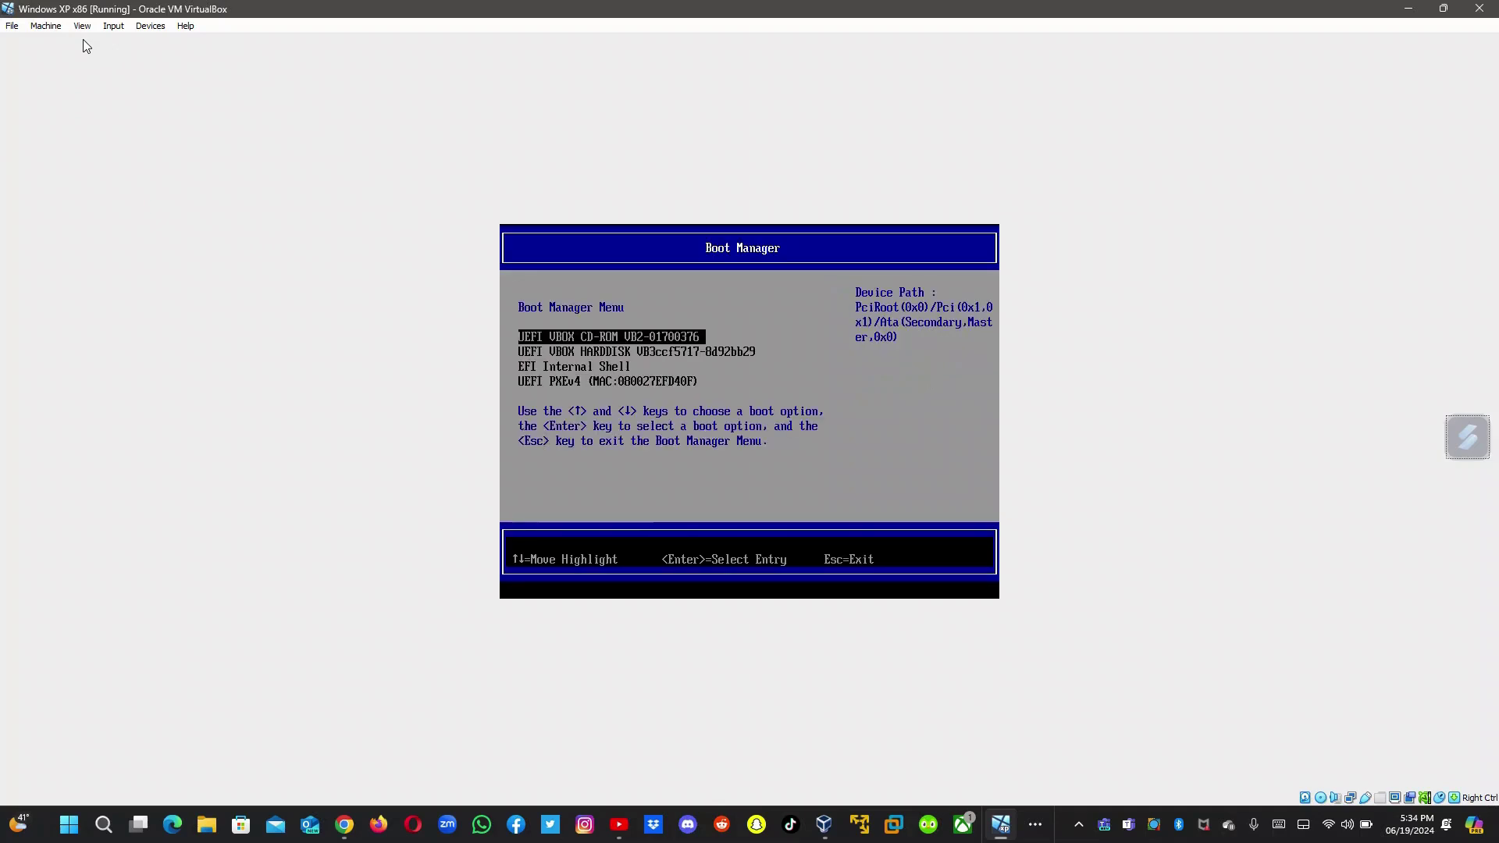
pyautogui.press('Down')
pyautogui.press('Down')
pyautogui.press('Down')
pyautogui.press('Down')
pyautogui.press('Down')
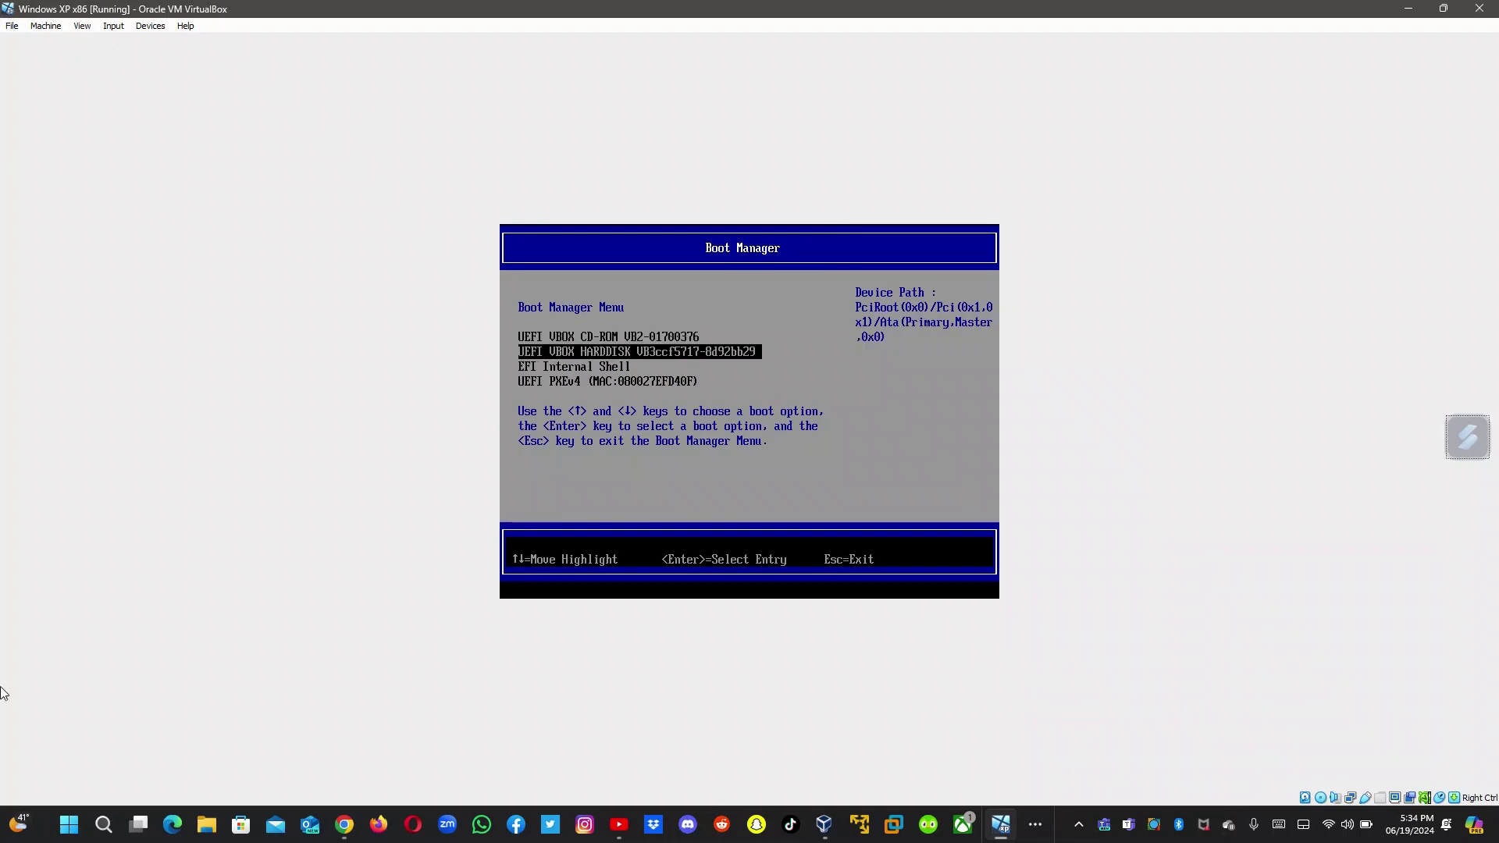
# Step: Switch between the VM window and the browser, ending on the YouTube tutorial
pyautogui.click(619, 825)
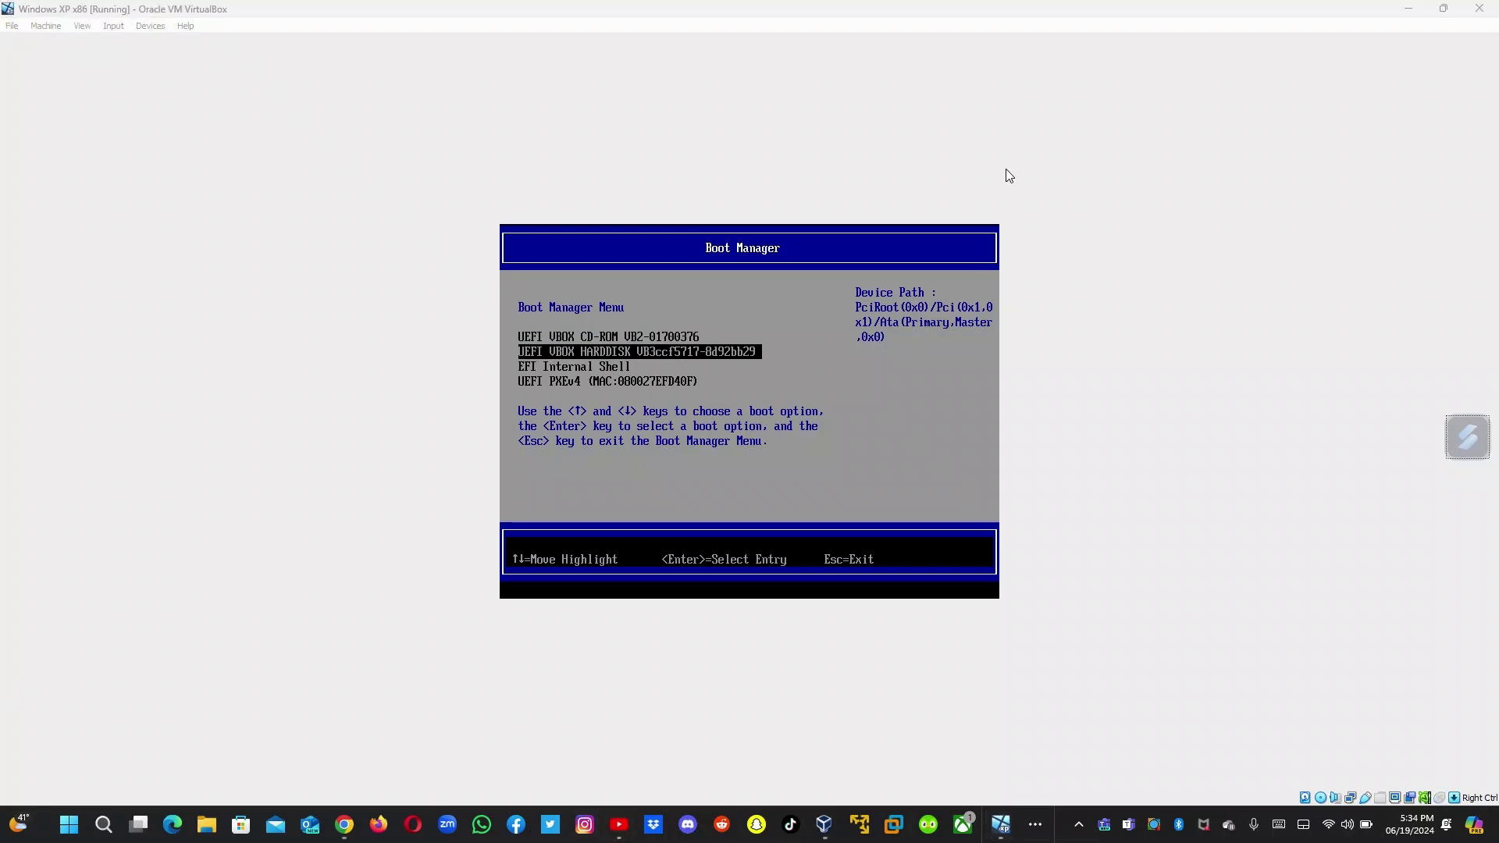
pyautogui.click(1005, 169)
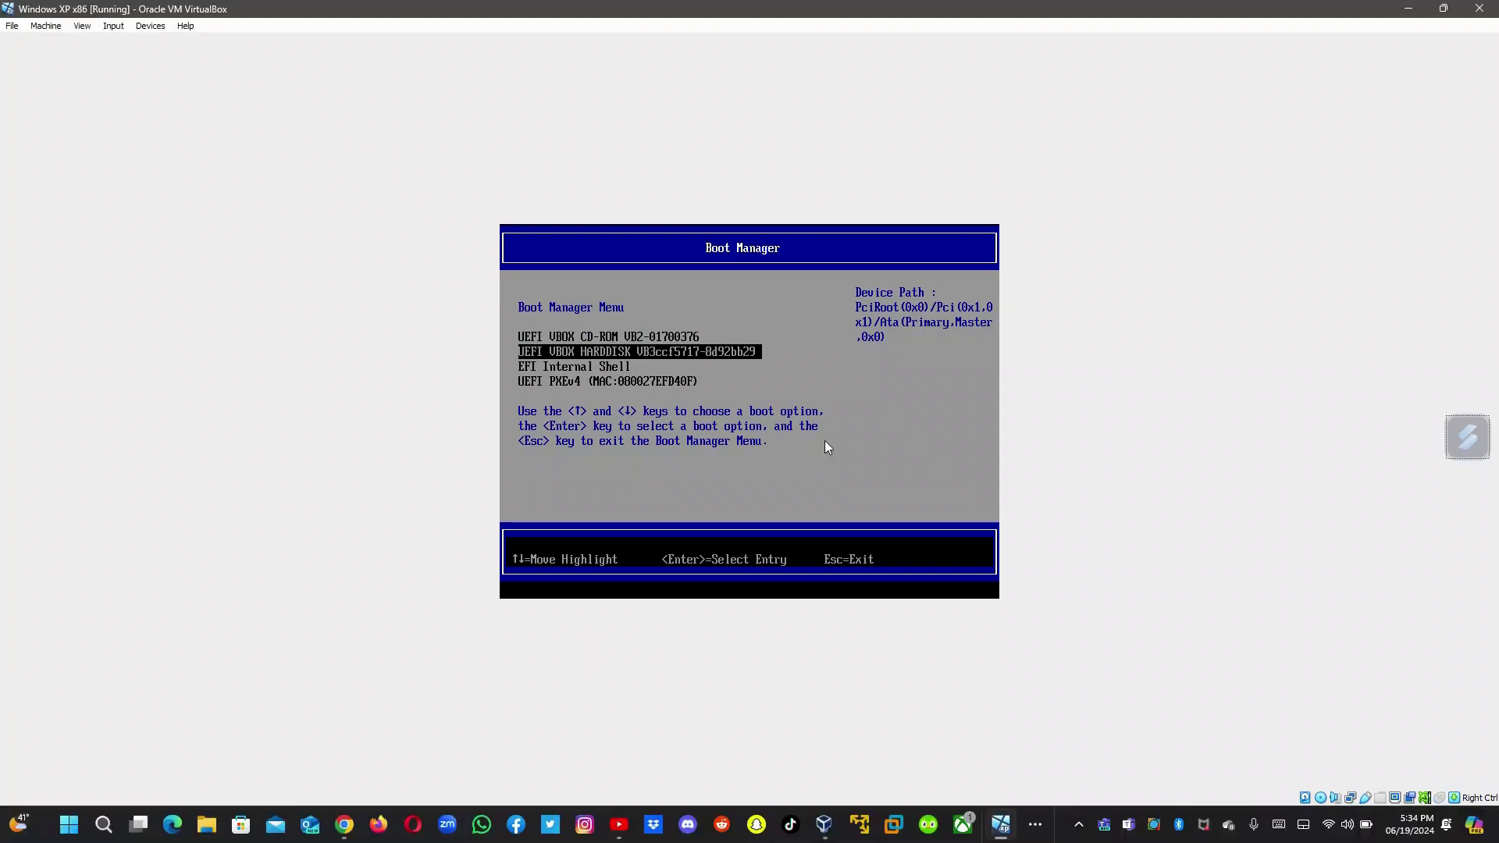
pyautogui.click(620, 829)
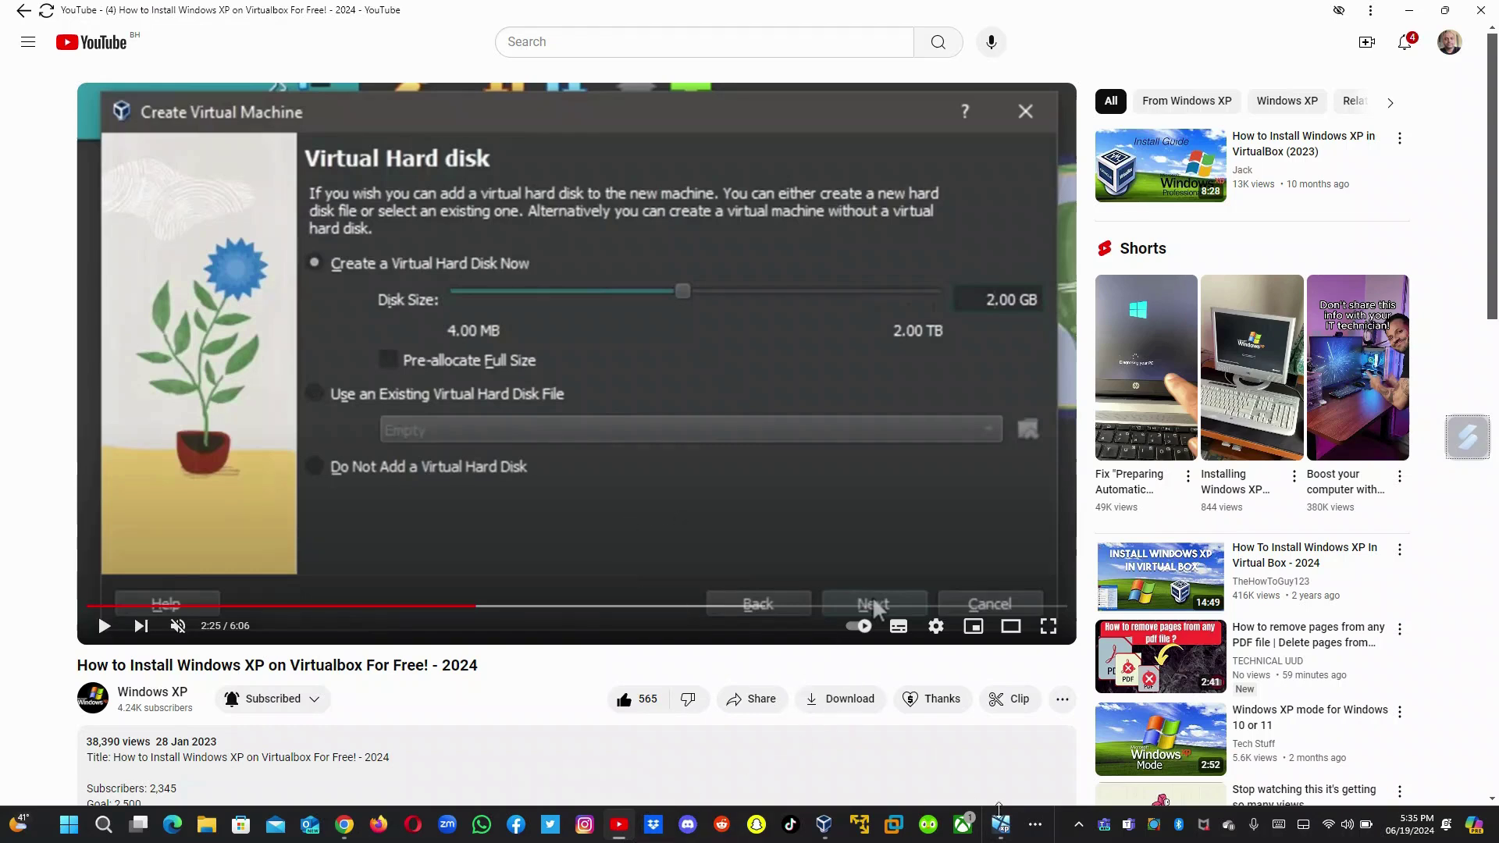
# Step: With the tutorial at its Virtual Hard disk step, bring VirtualBox Manager back to front
pyautogui.moveTo(1001, 824)
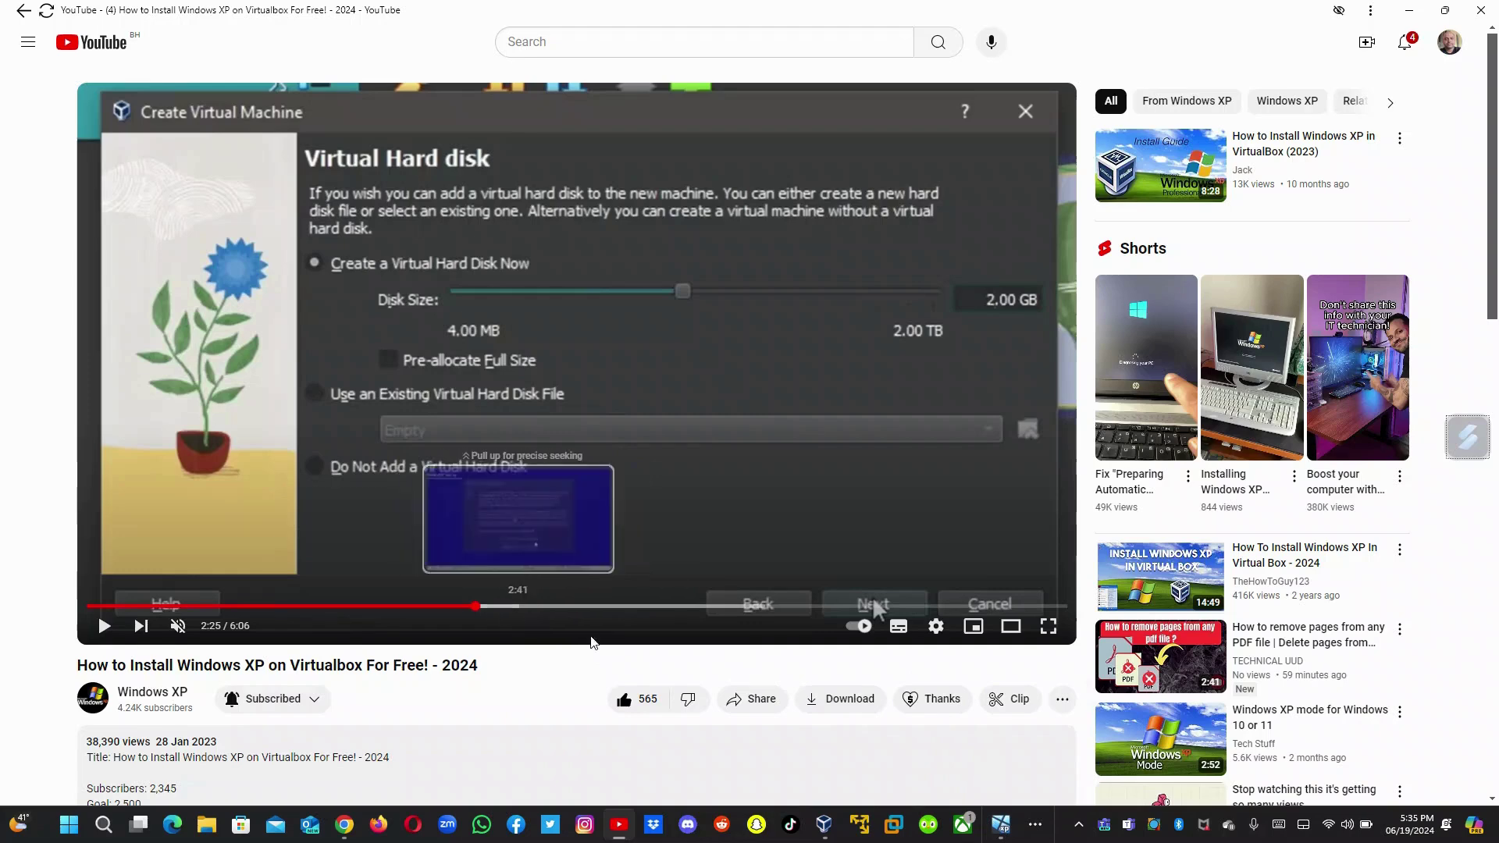
pyautogui.click(822, 818)
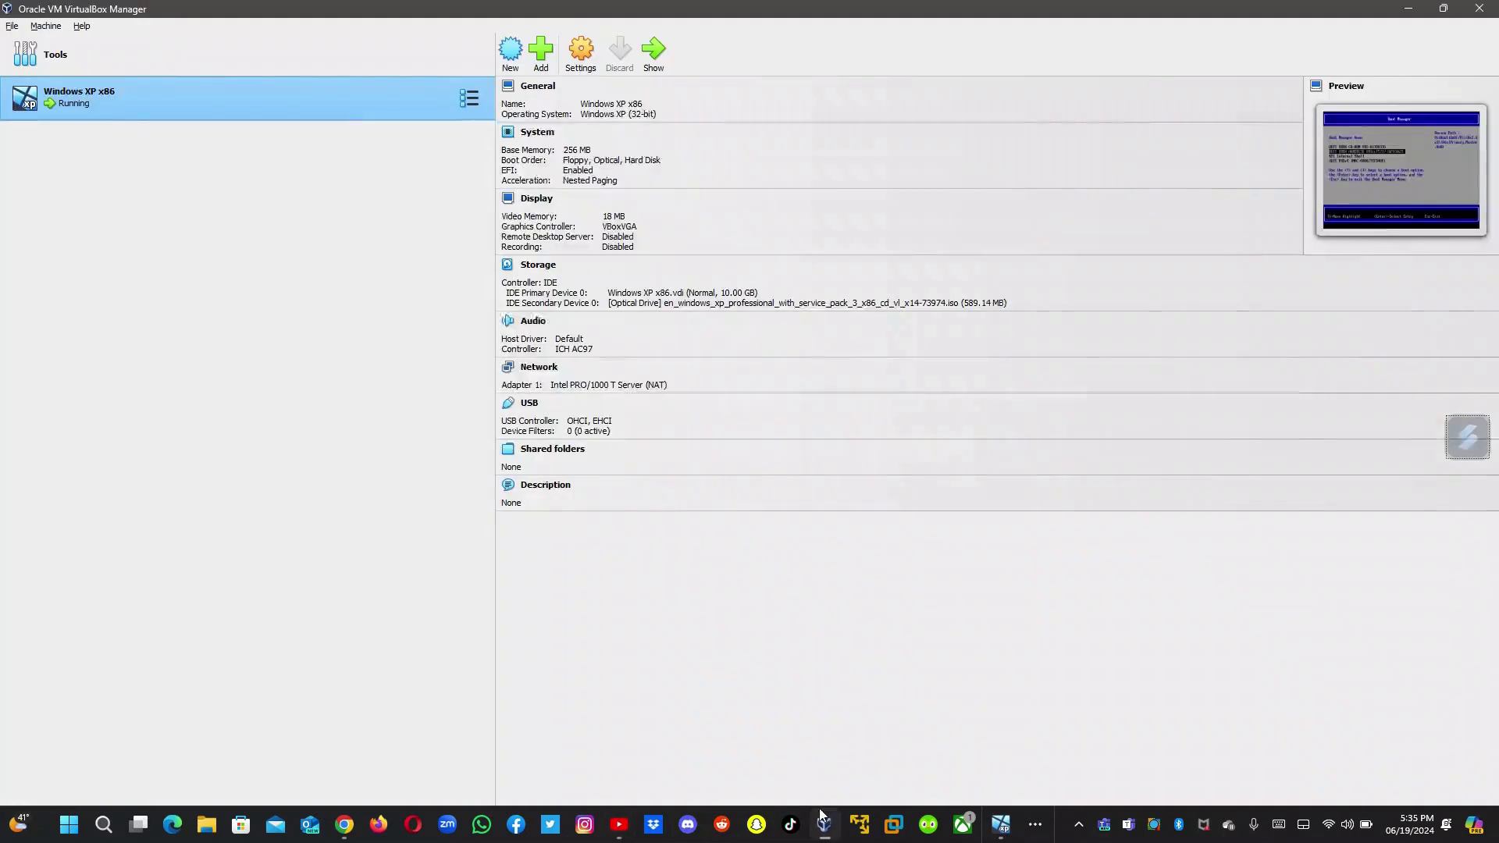
# Step: Browse the XP VM's Network, Serial Ports, USB and Shared Folders pages, ending on User Interface
pyautogui.click(580, 55)
pyautogui.click(555, 380)
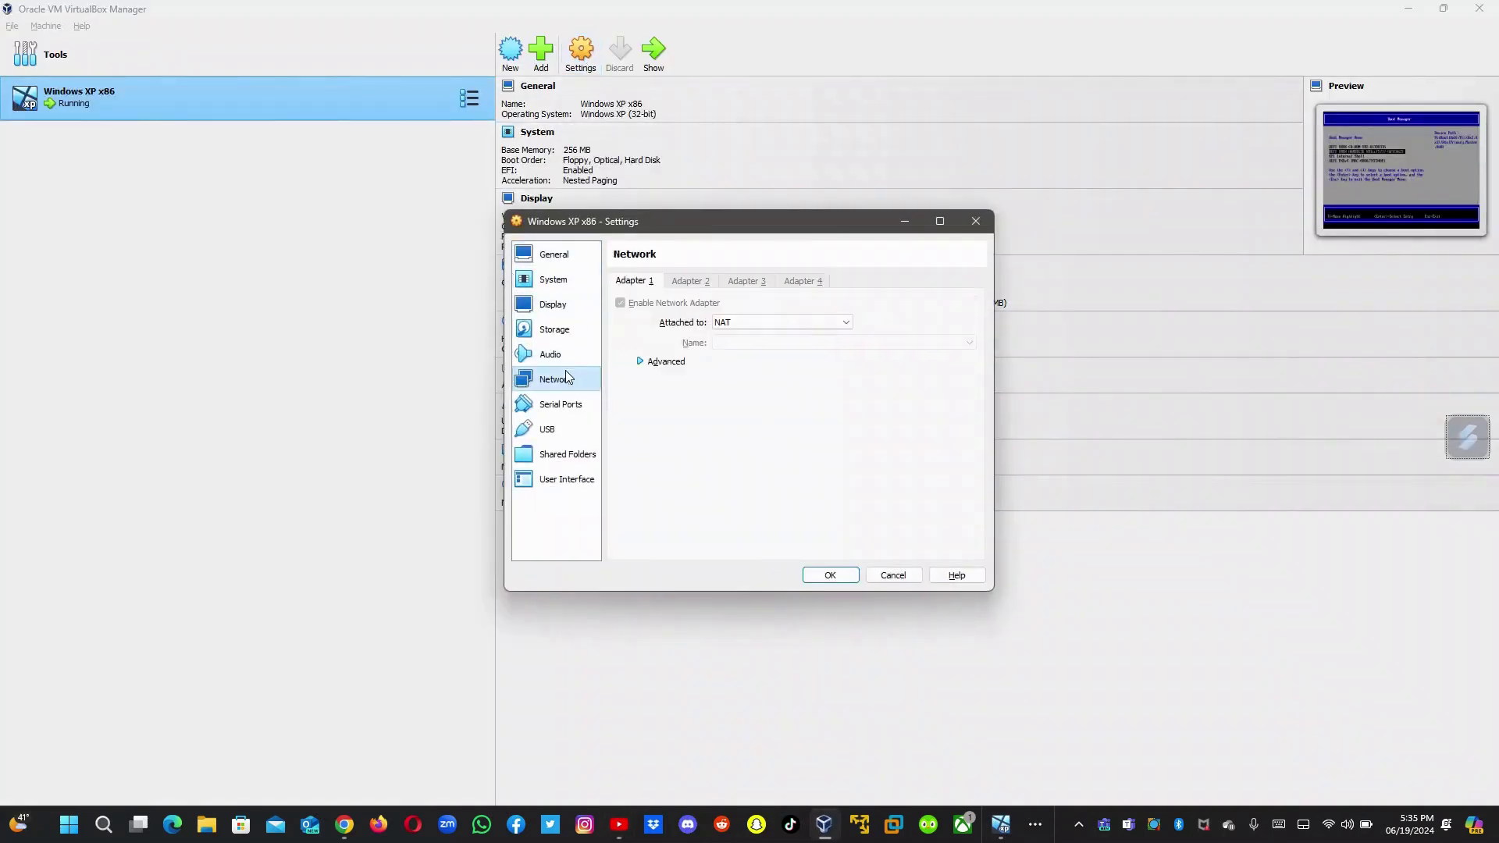
pyautogui.click(559, 405)
pyautogui.click(547, 429)
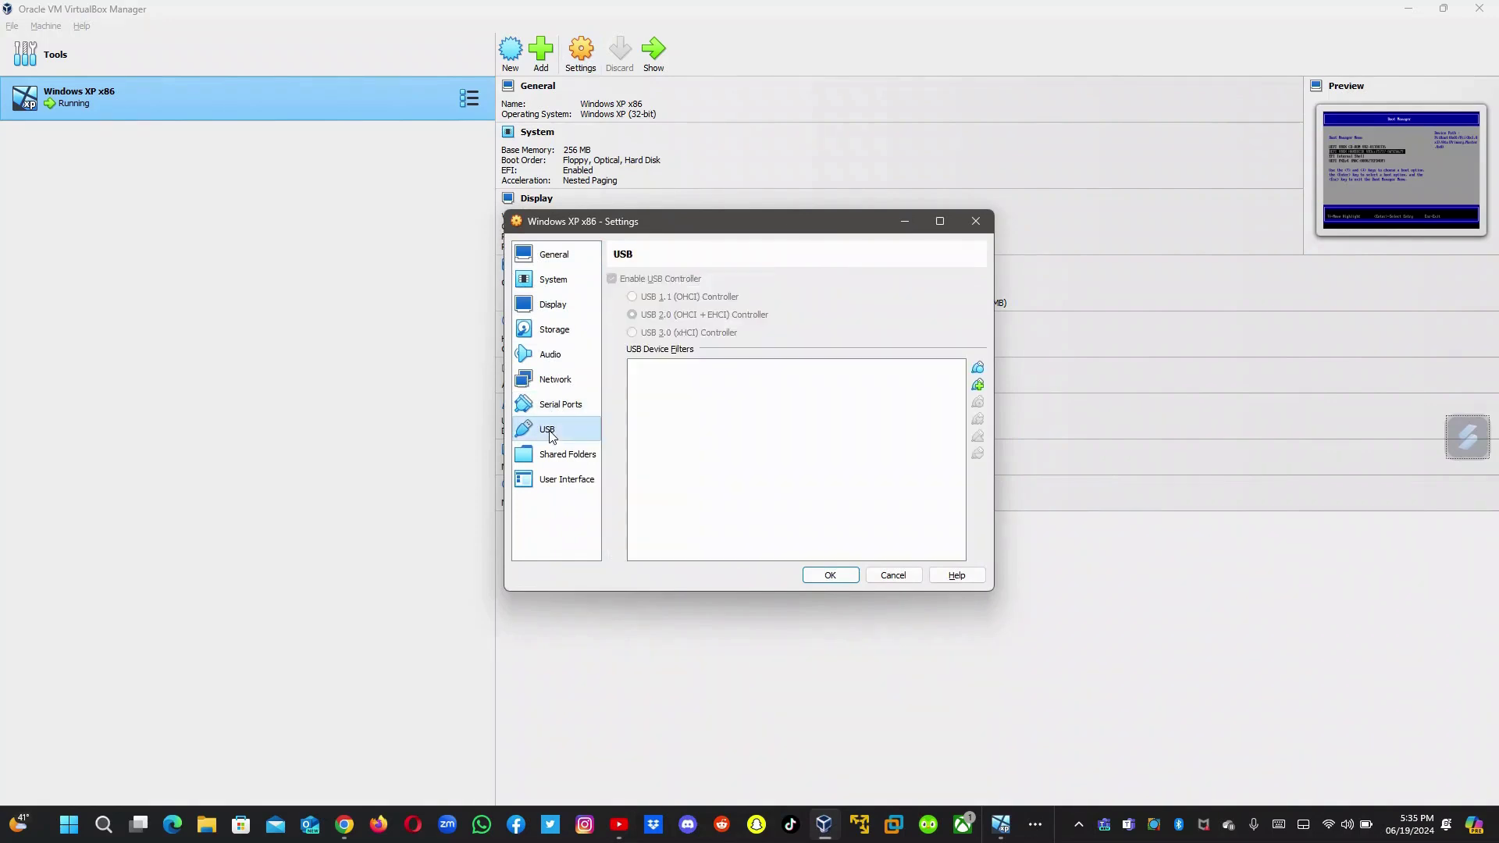
pyautogui.click(553, 479)
pyautogui.click(555, 459)
pyautogui.click(558, 481)
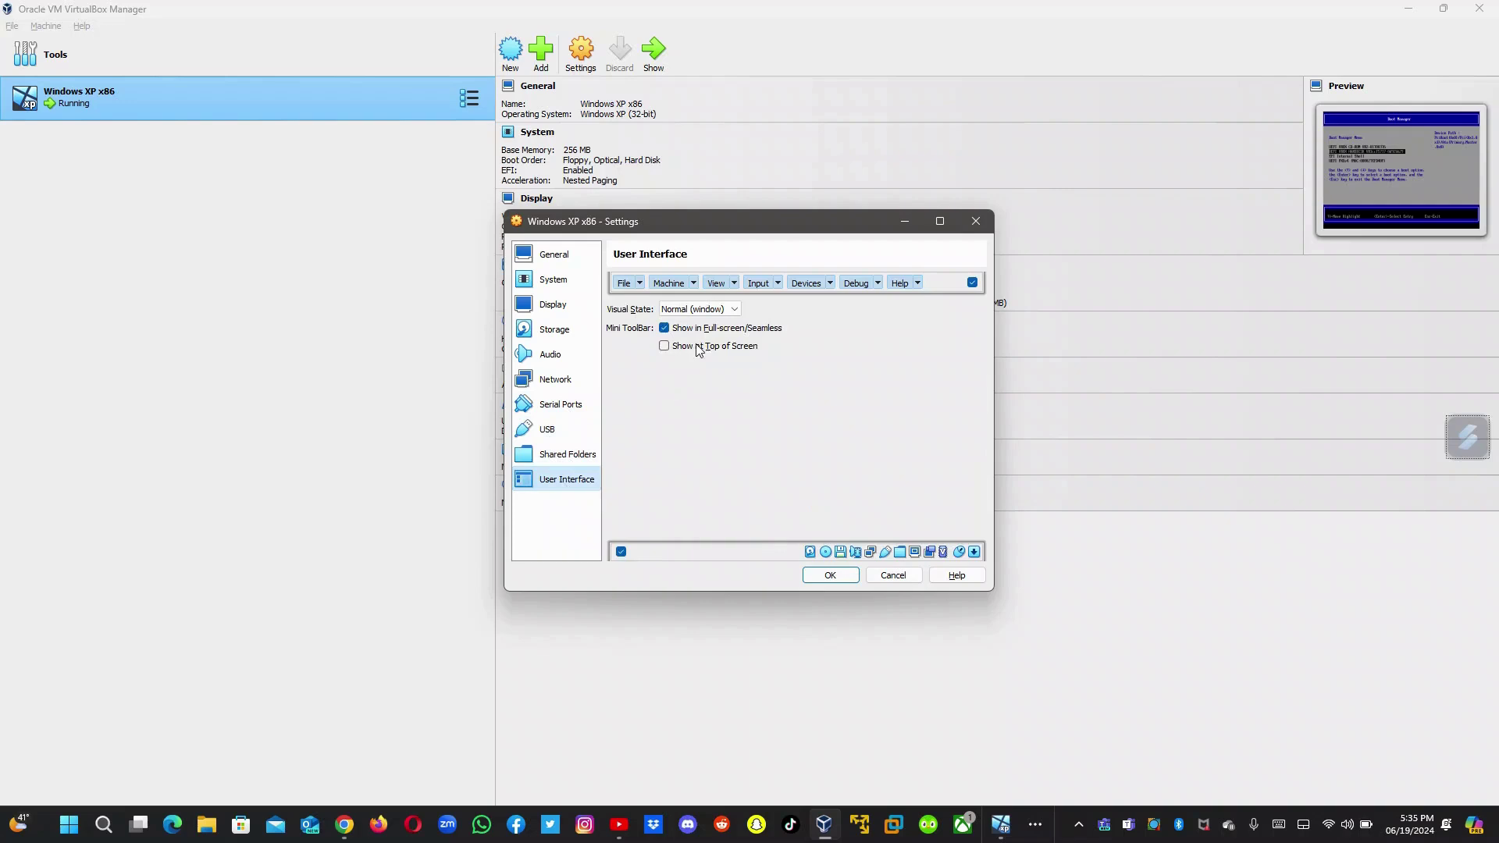
# Step: Review the View, Input, Devices, Debug and Help menu-bar entries, keeping Hard Disks shown
pyautogui.click(736, 284)
pyautogui.click(778, 282)
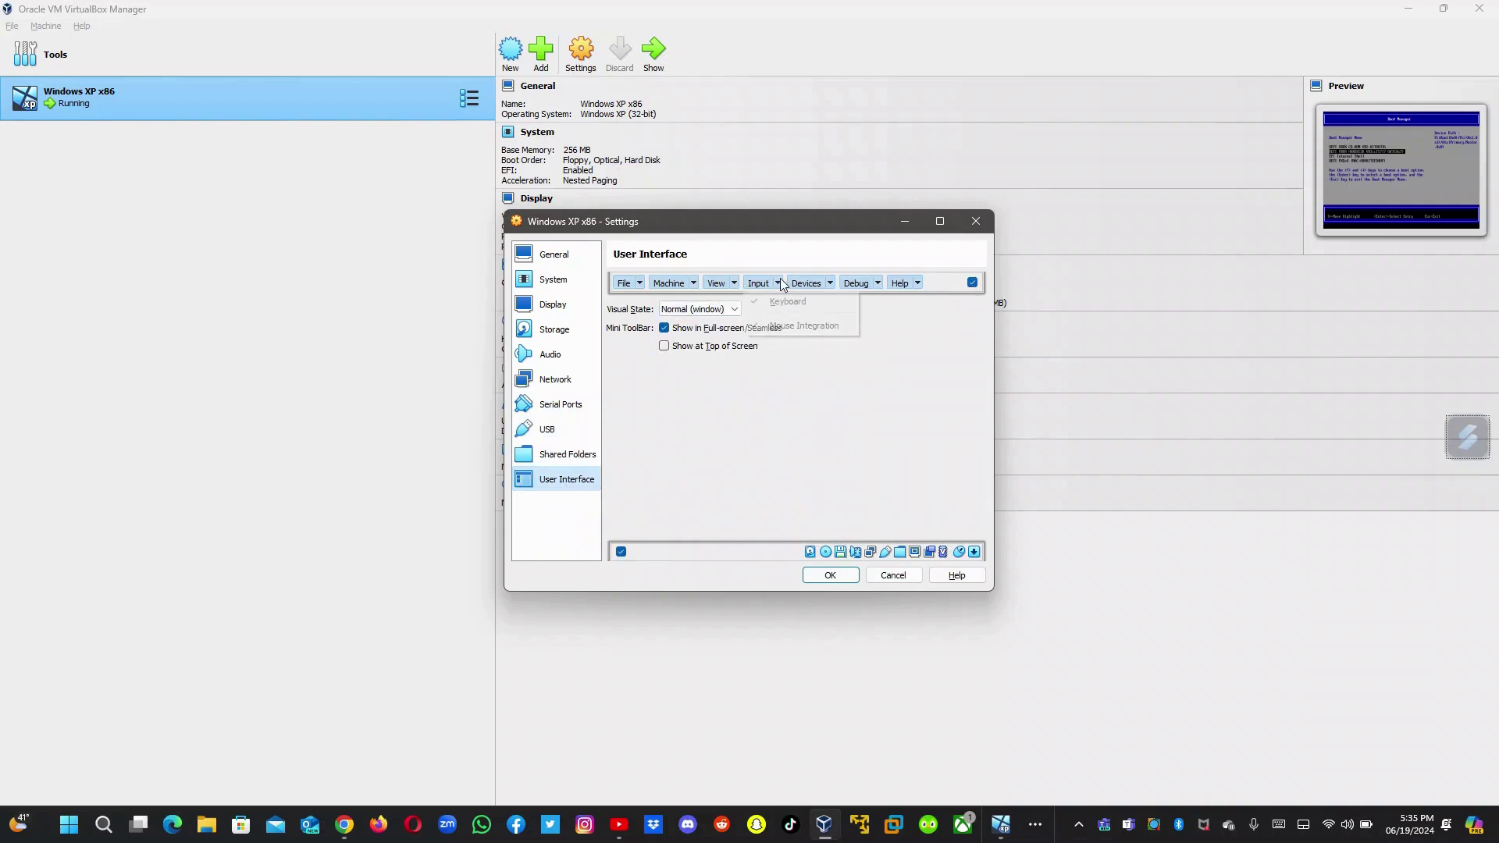
pyautogui.click(830, 282)
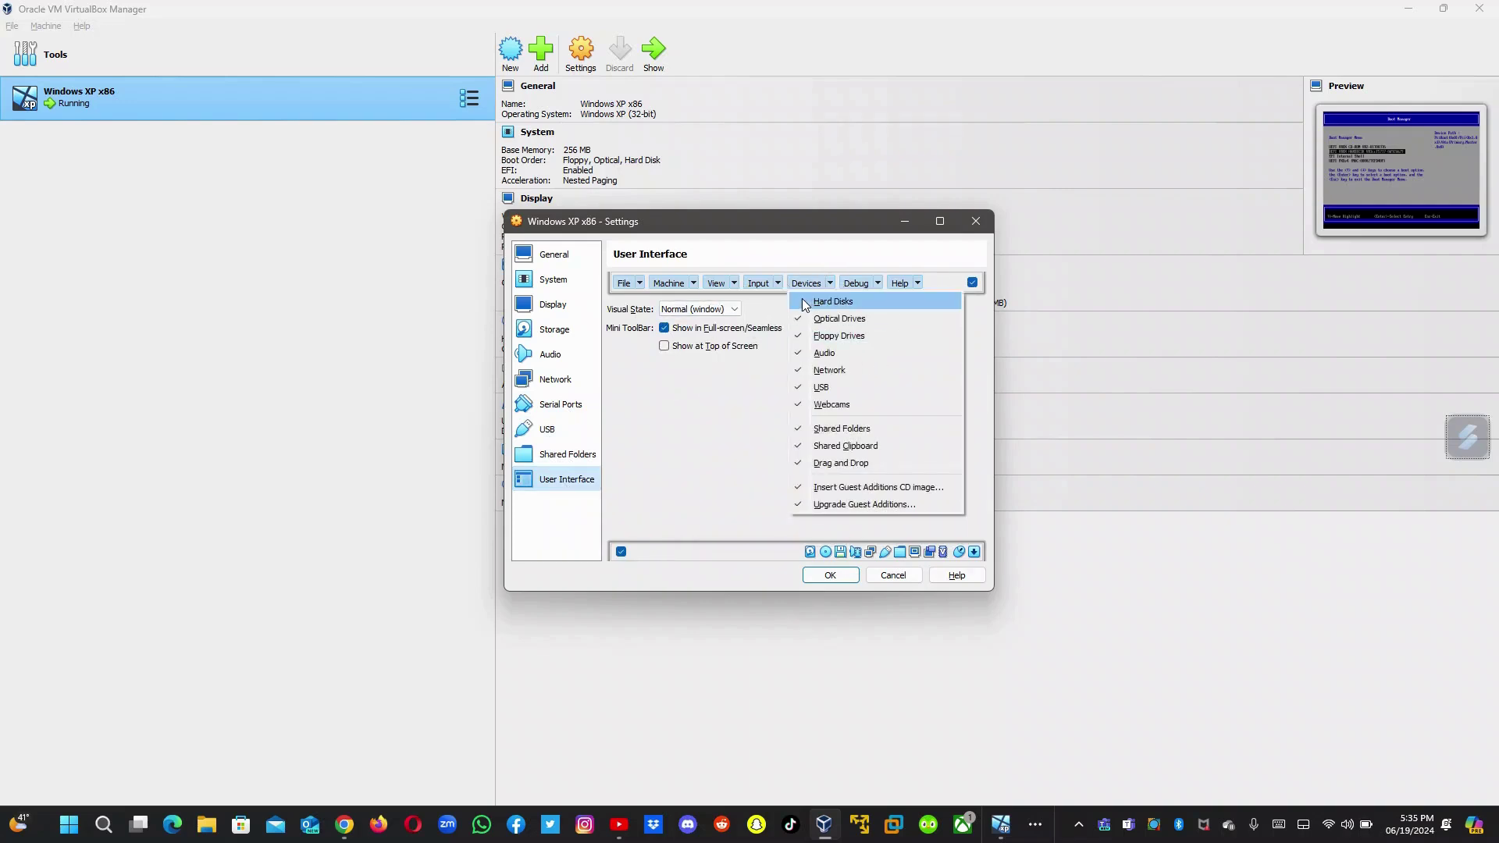
pyautogui.click(803, 299)
pyautogui.click(830, 284)
pyautogui.click(876, 284)
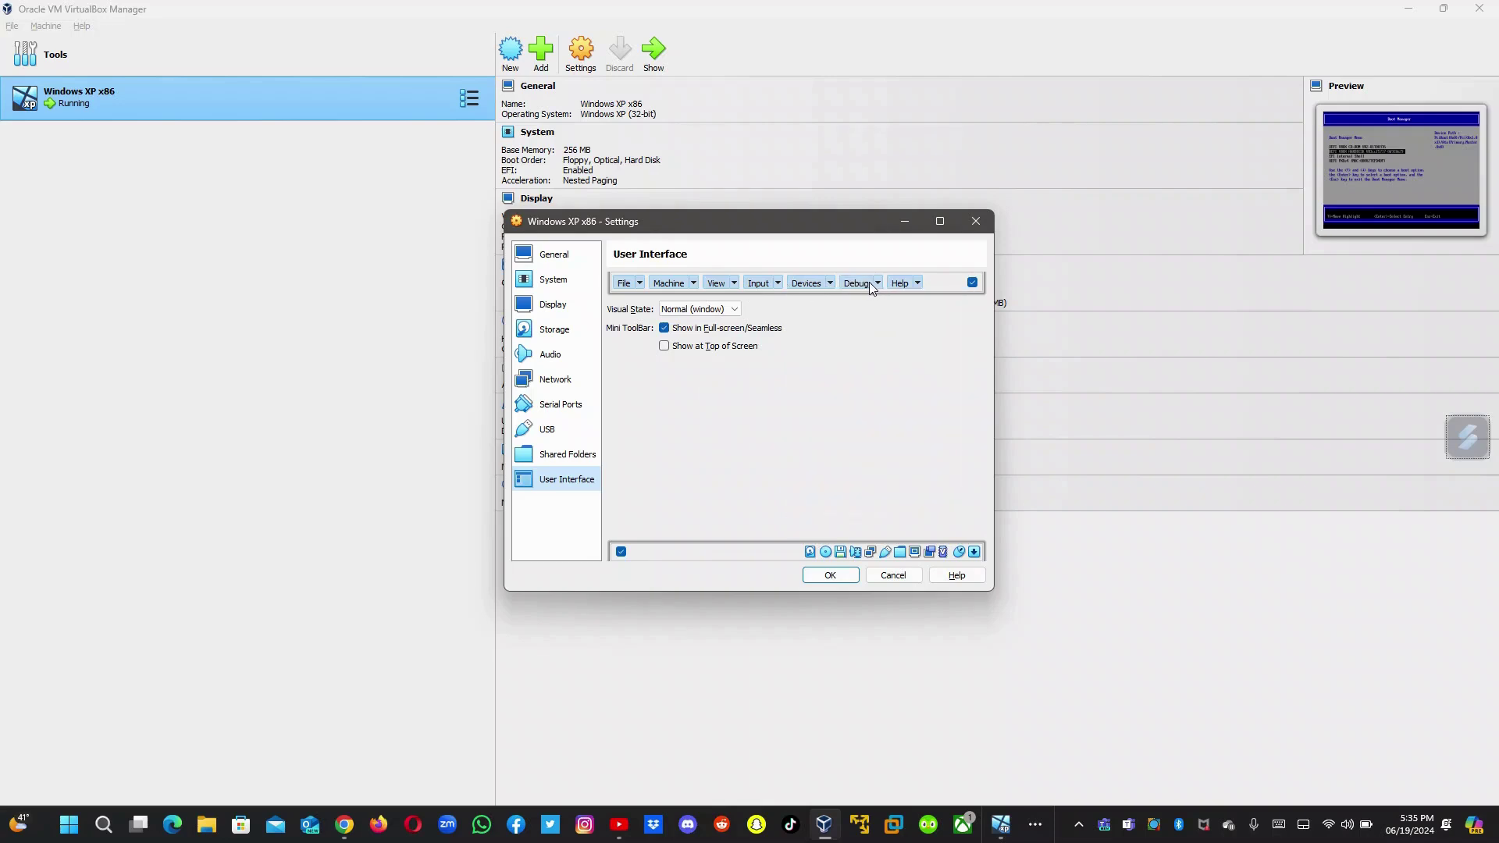
pyautogui.click(916, 284)
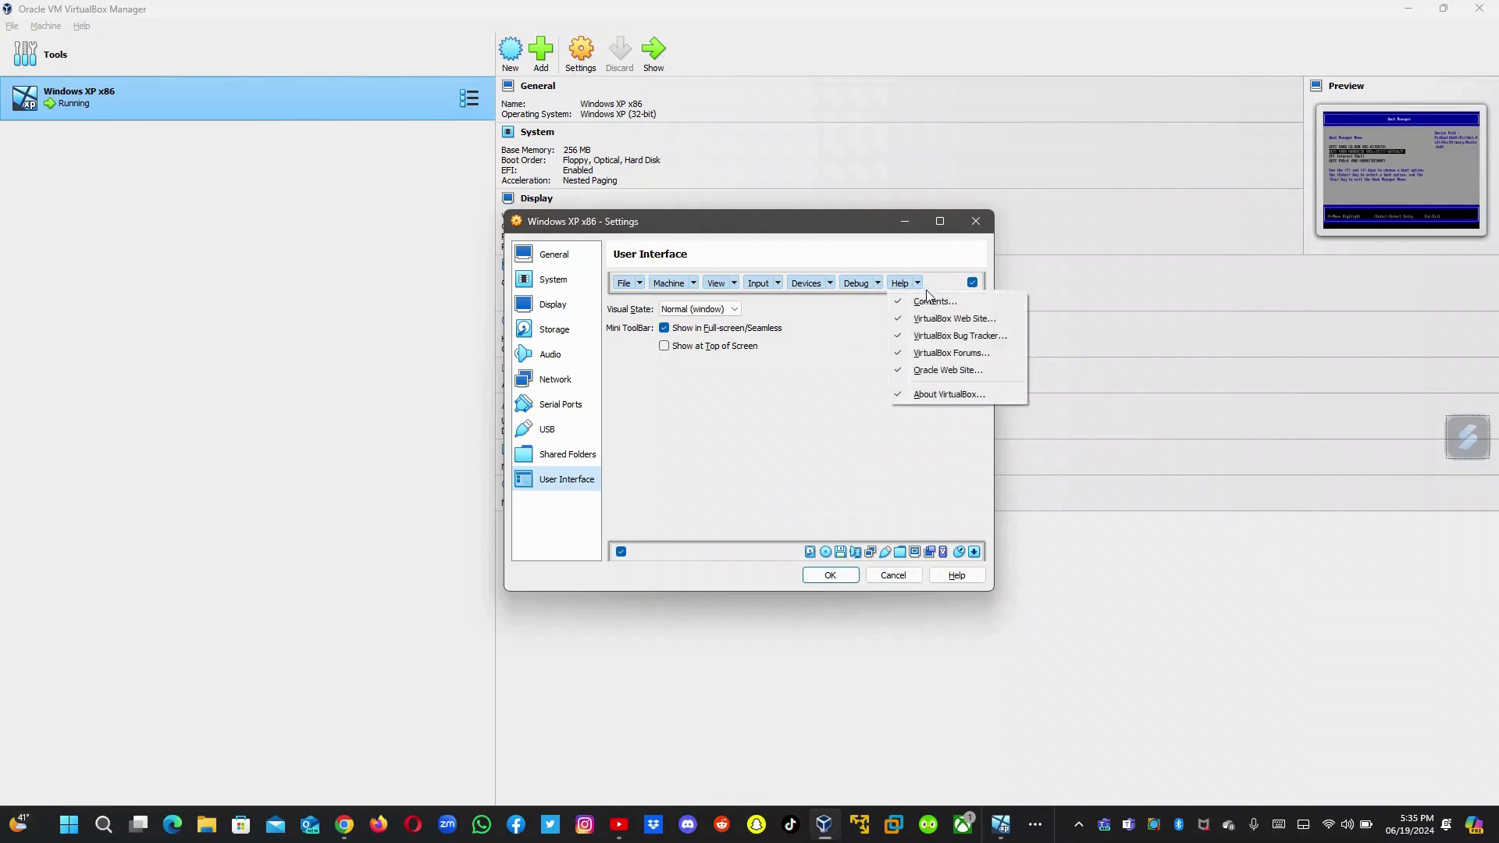
pyautogui.click(1049, 444)
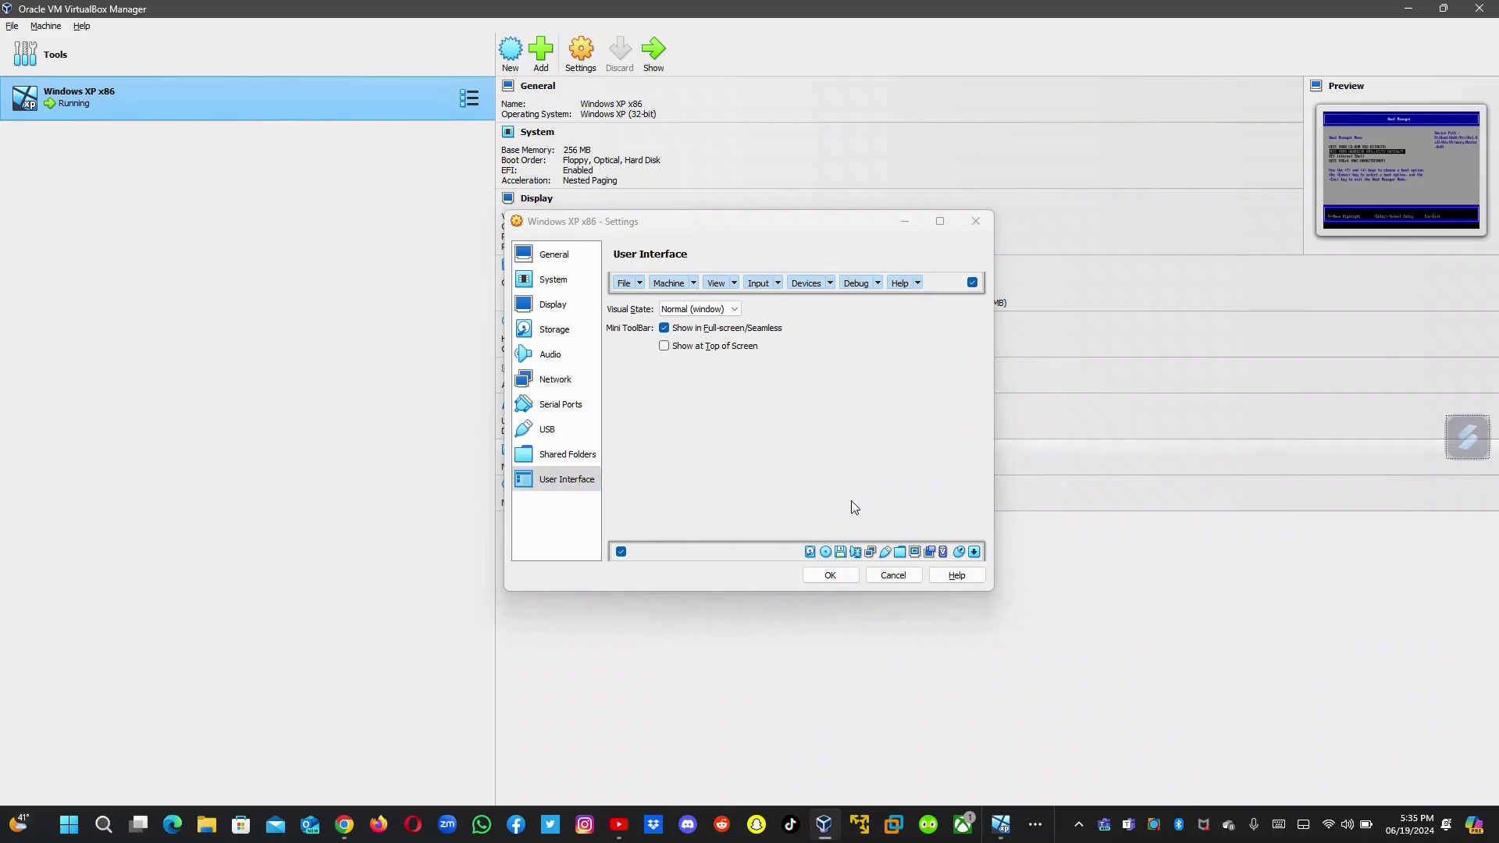
# Step: Enable the mini toolbar's Show at Top of Screen, save, and return to the running VM
pyautogui.click(724, 348)
pyautogui.click(834, 575)
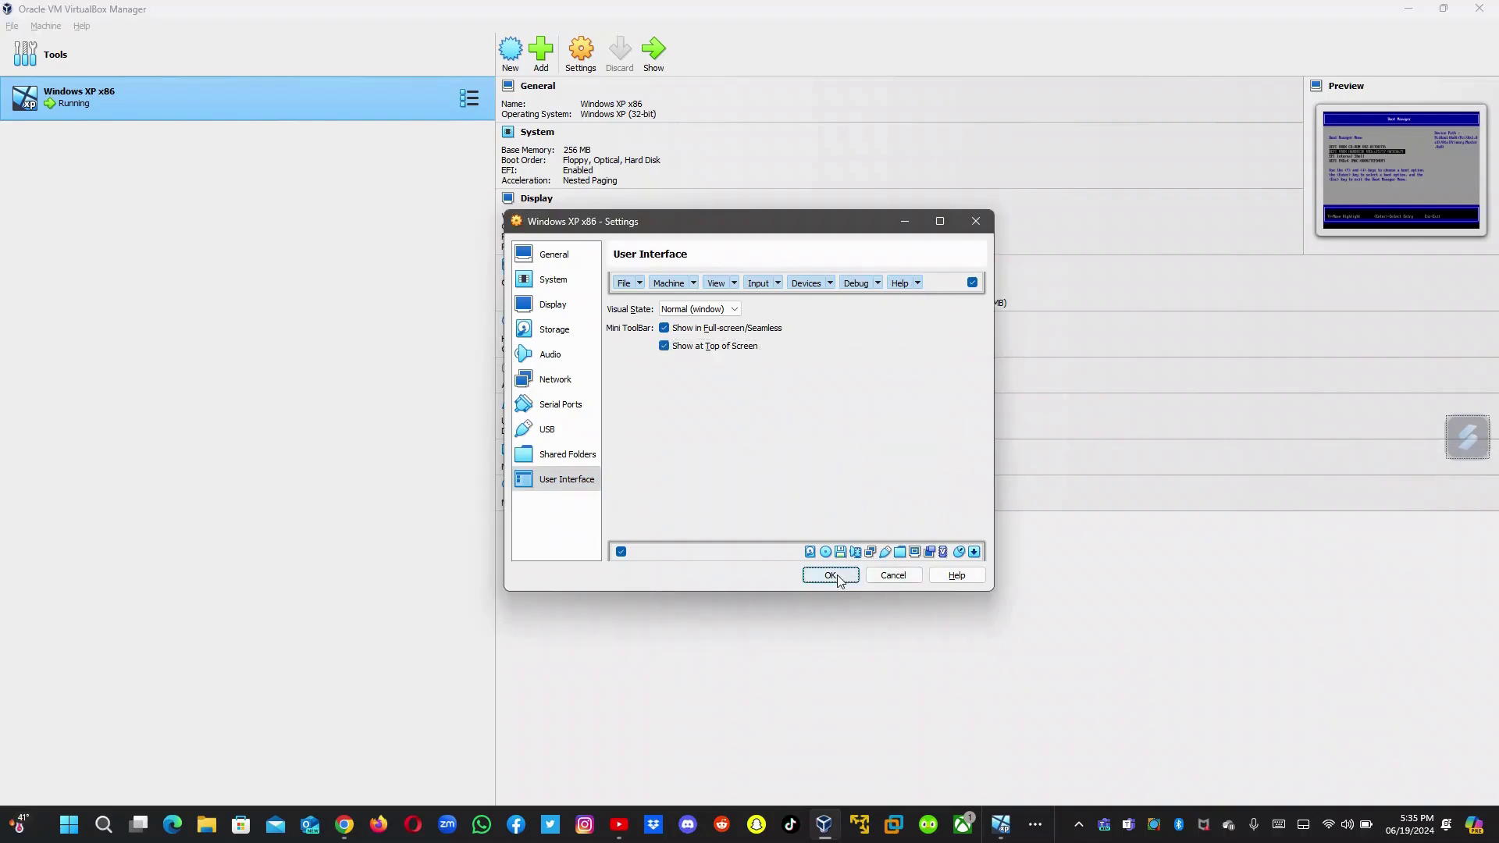
pyautogui.click(1000, 824)
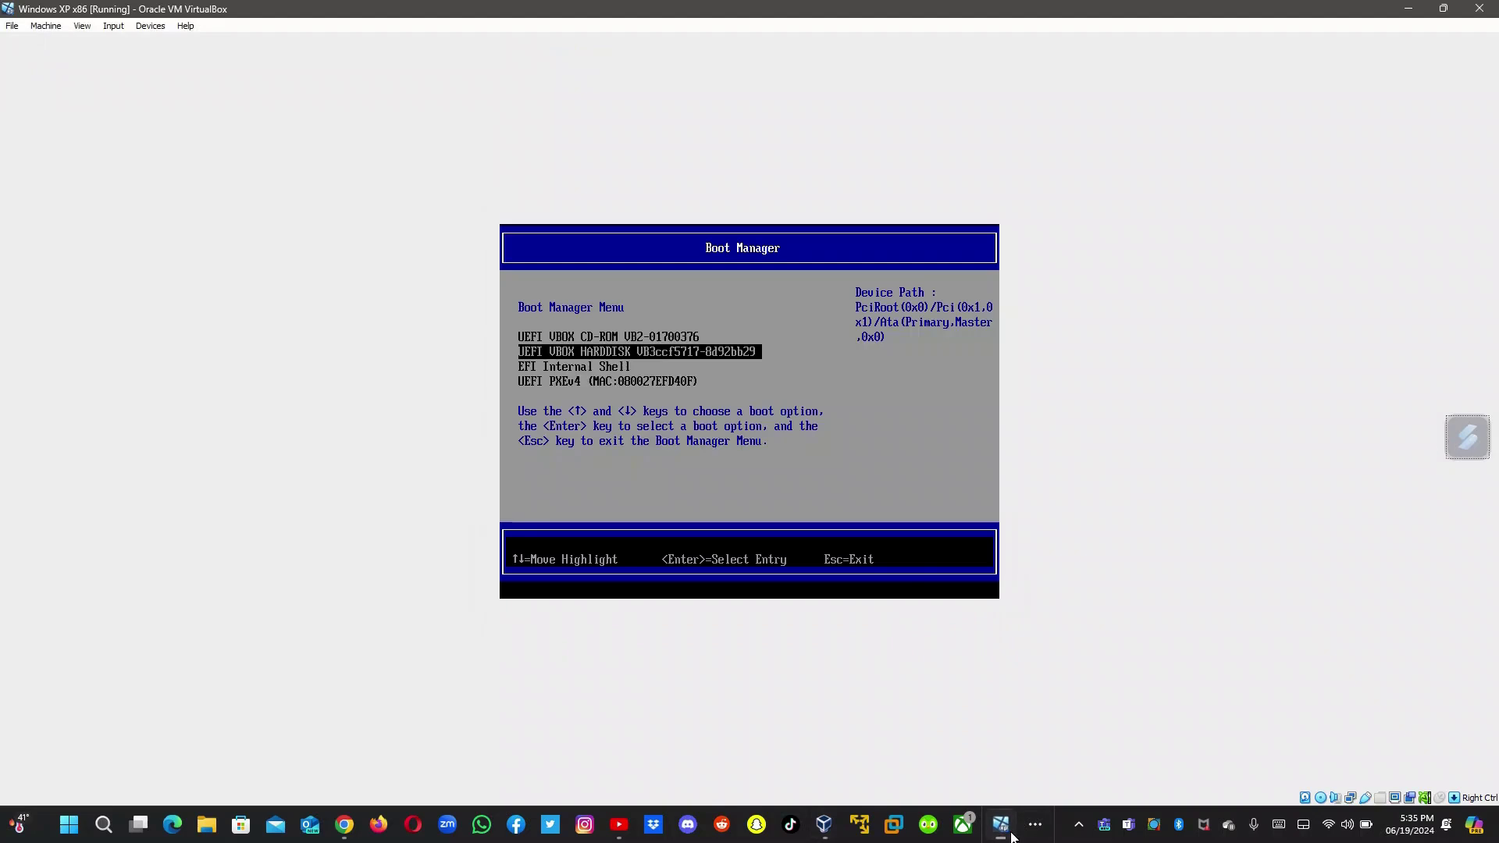
# Step: Boot the VM into the EFI Internal Shell, skipping the startup script countdown
pyautogui.press('Down')
pyautogui.press('Return')
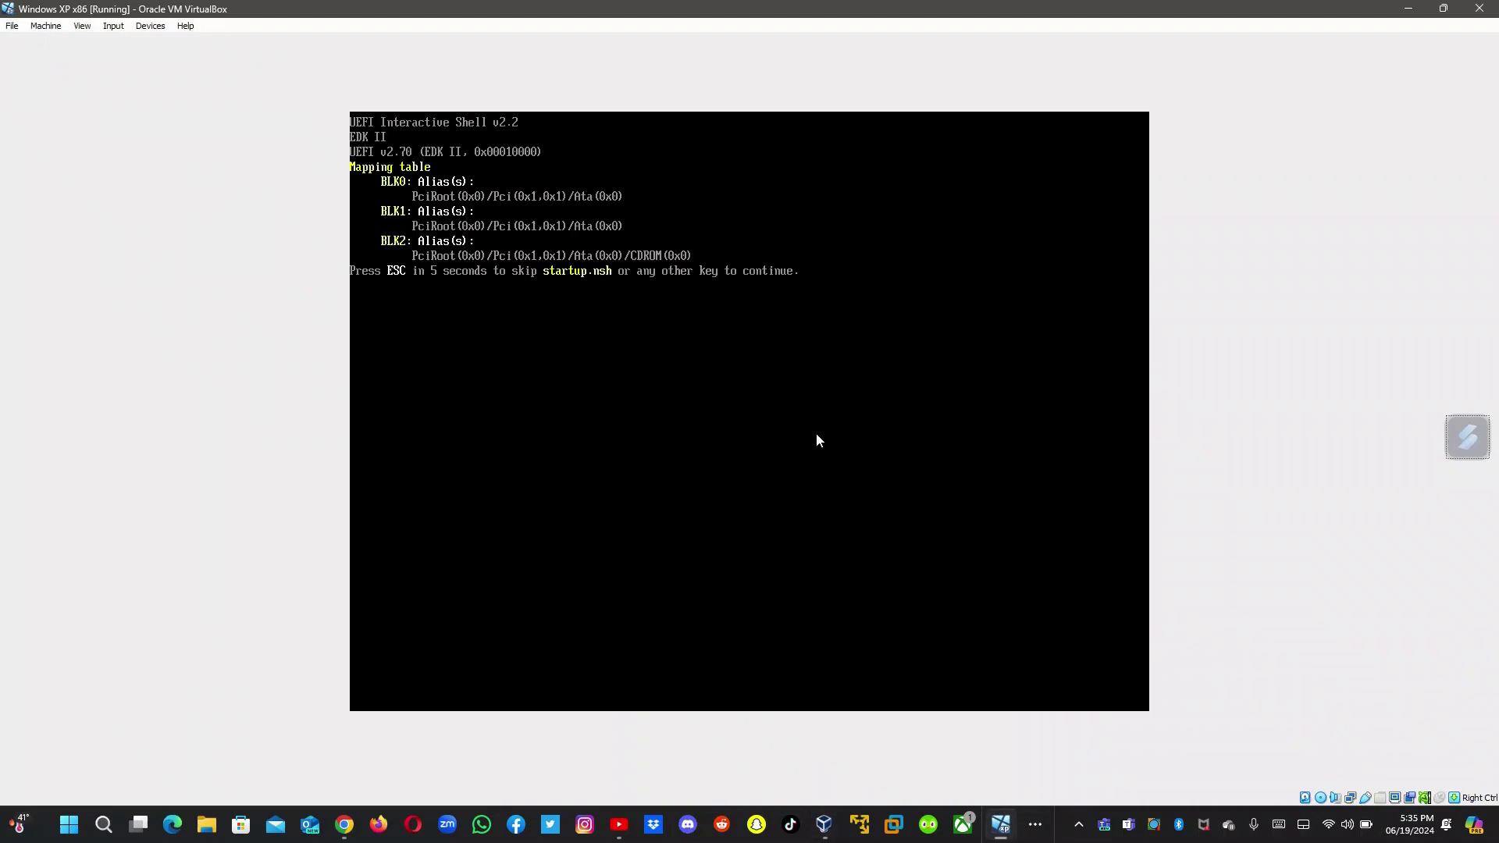
pyautogui.press('Return')
pyautogui.press('Return')
# Step: Check the Windows XP x86.vdi details via Devices > Hard Disks > Hard Disk Settings
pyautogui.click(156, 26)
pyautogui.moveTo(191, 27)
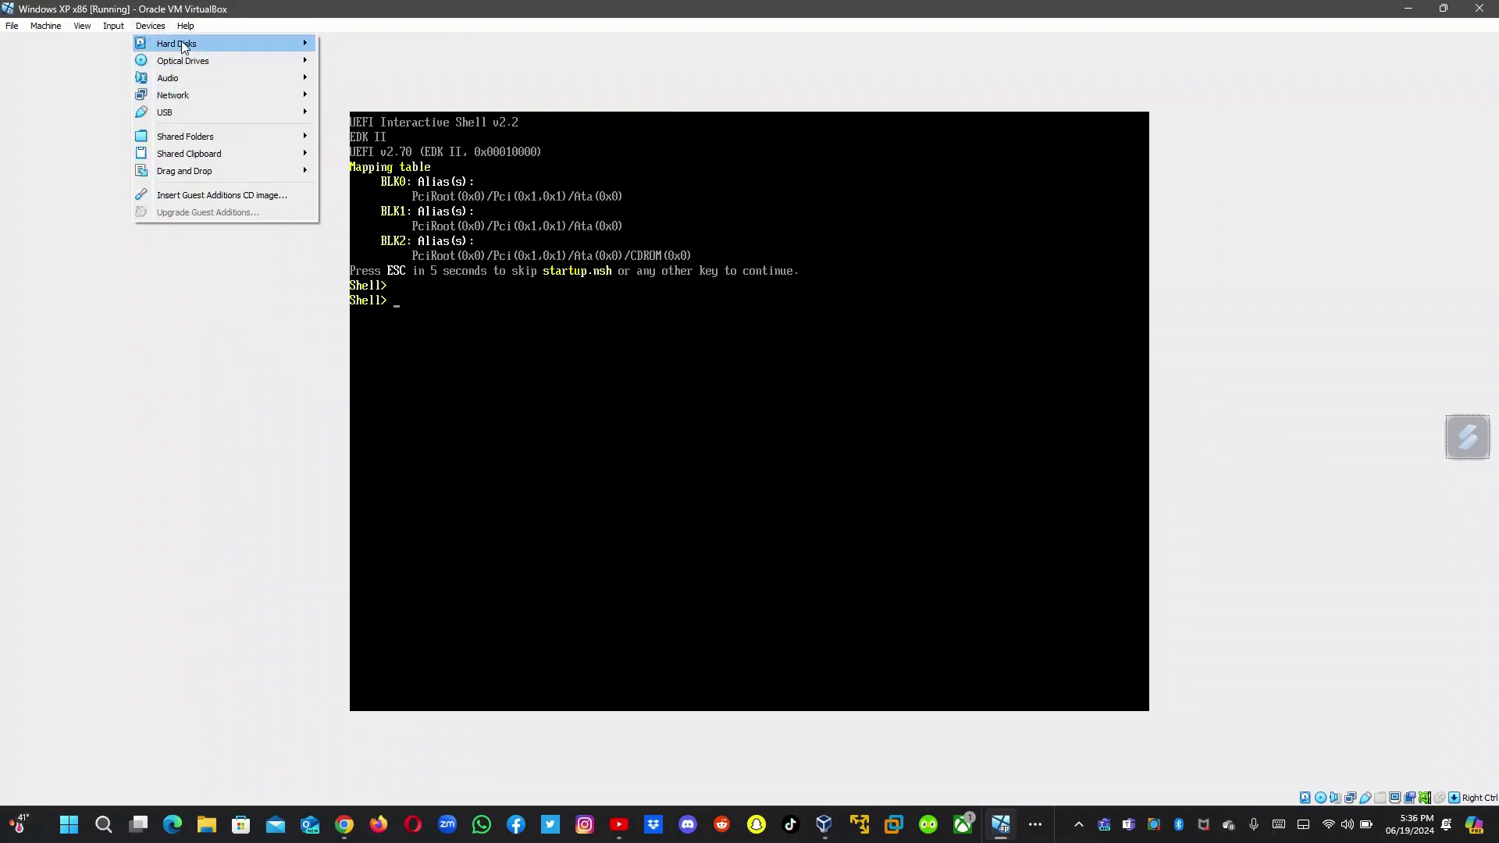
pyautogui.click(331, 44)
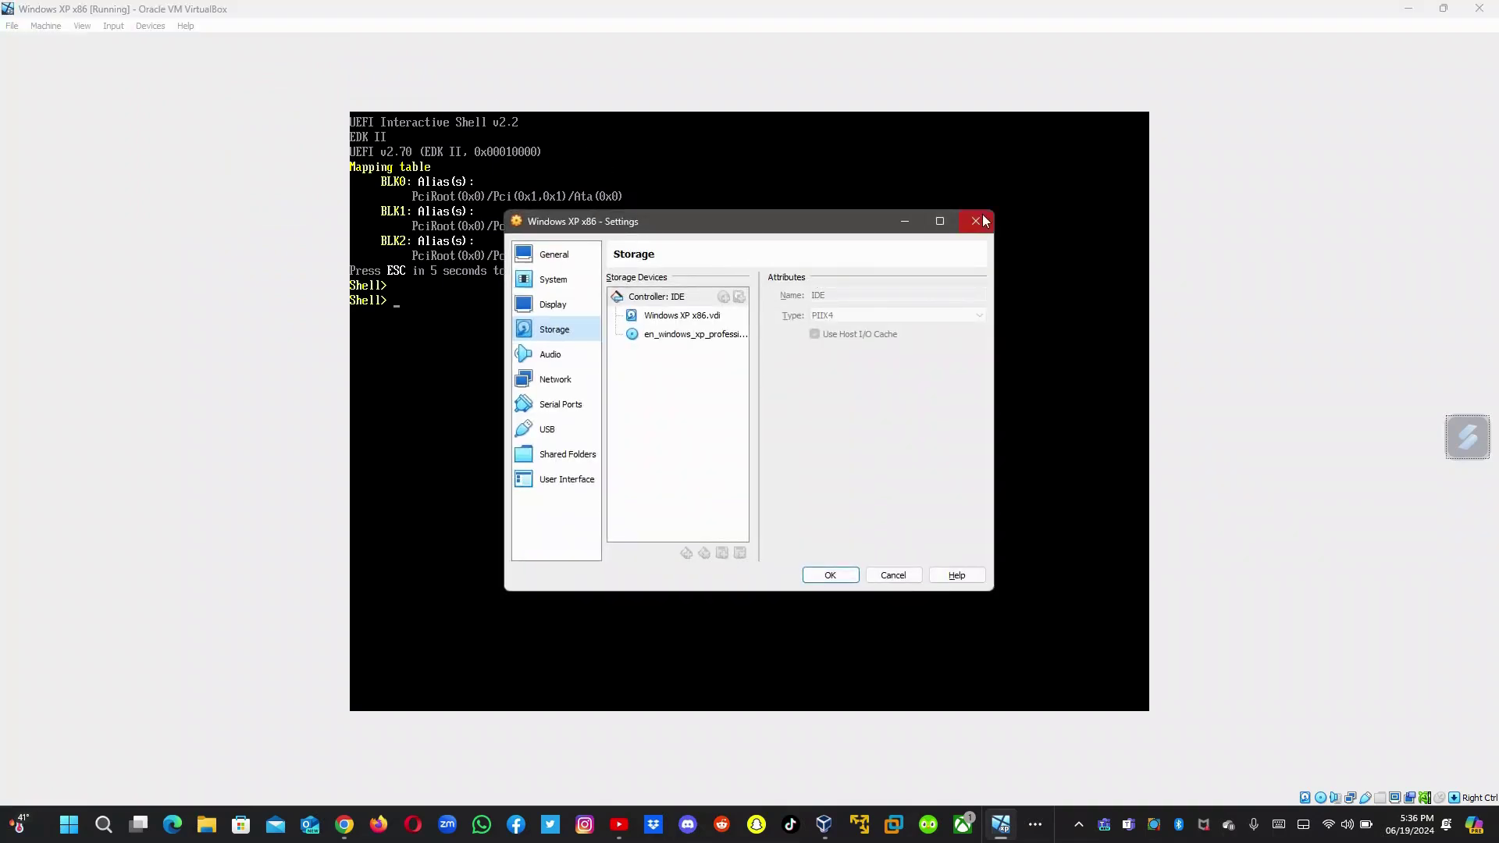
pyautogui.click(697, 322)
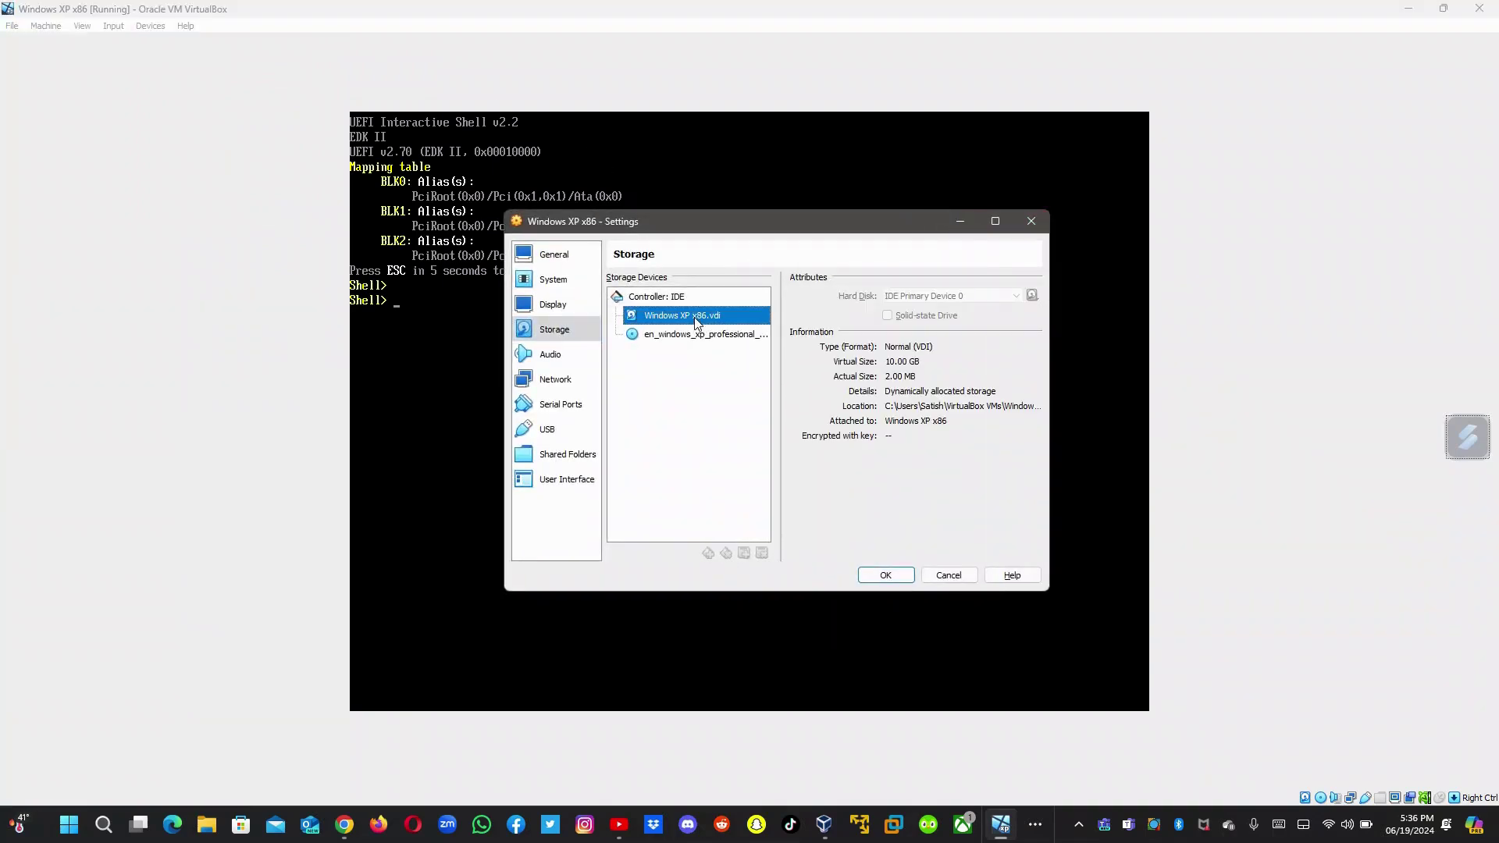
pyautogui.click(885, 576)
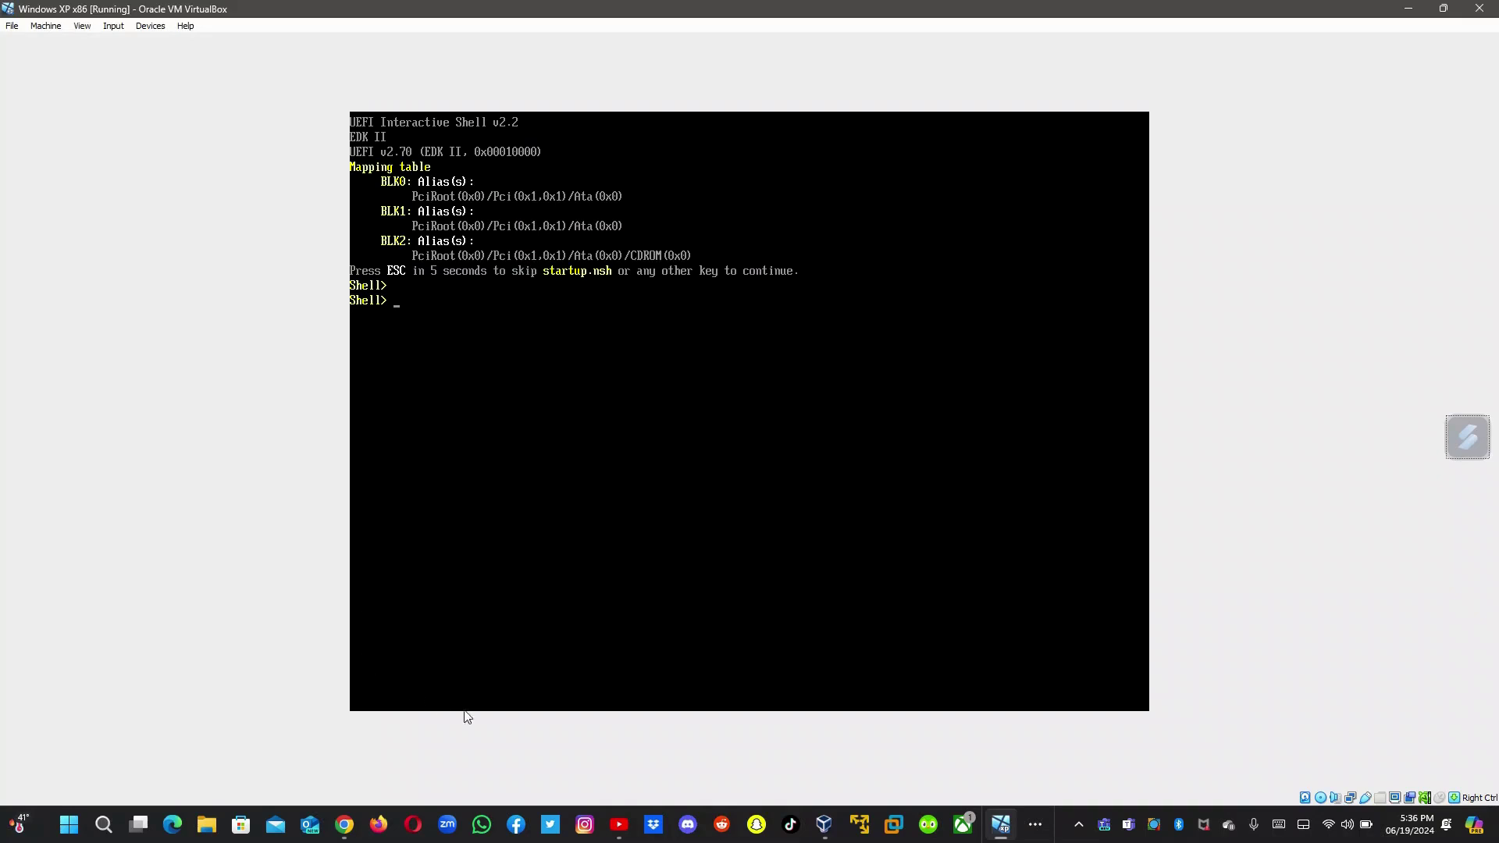
# Step: Close the VM window and power off the machine
pyautogui.click(1479, 7)
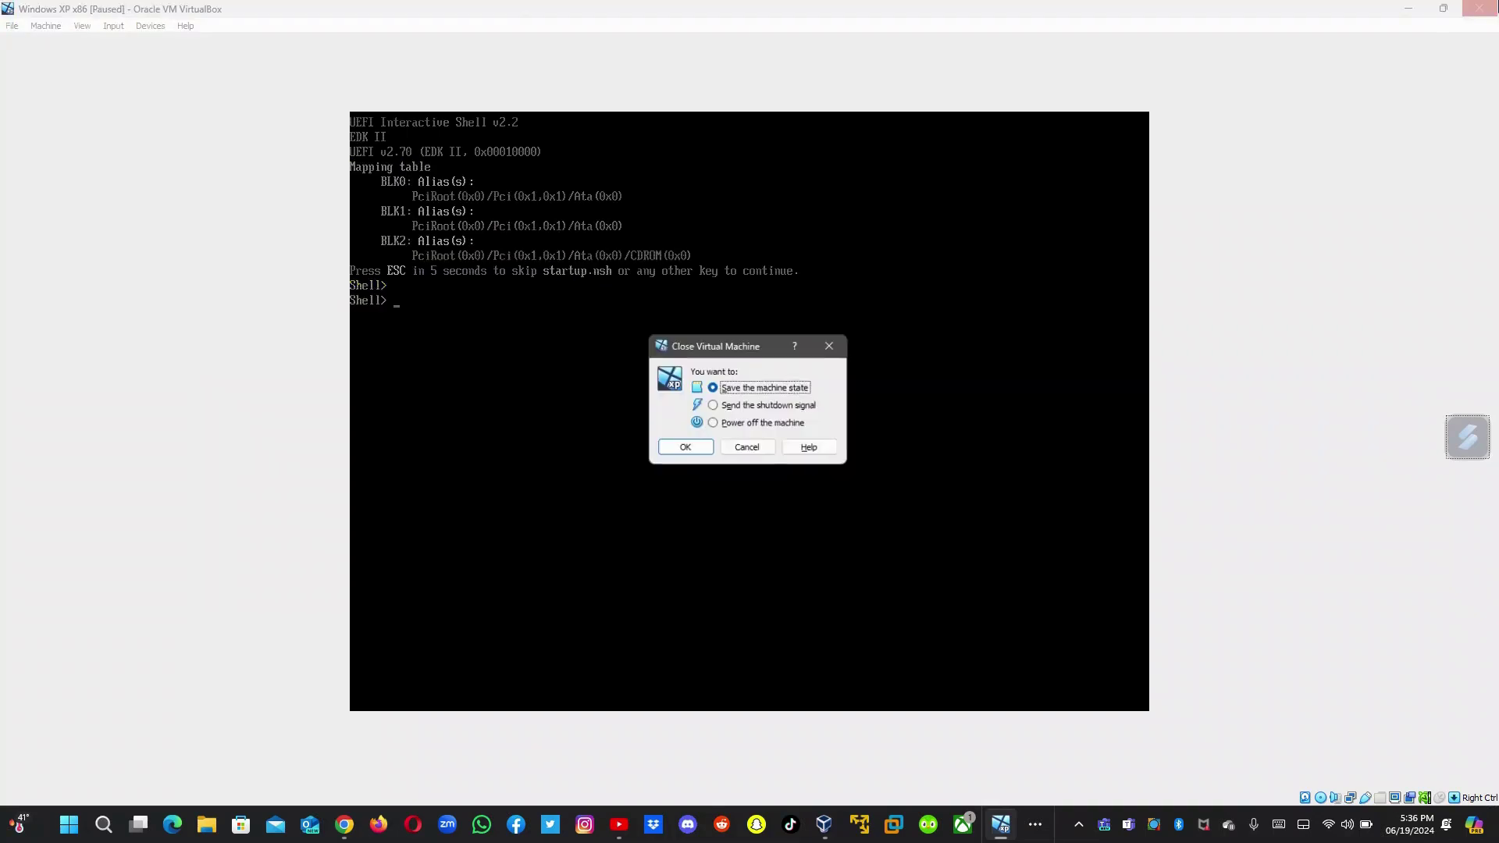
pyautogui.click(731, 424)
pyautogui.click(684, 449)
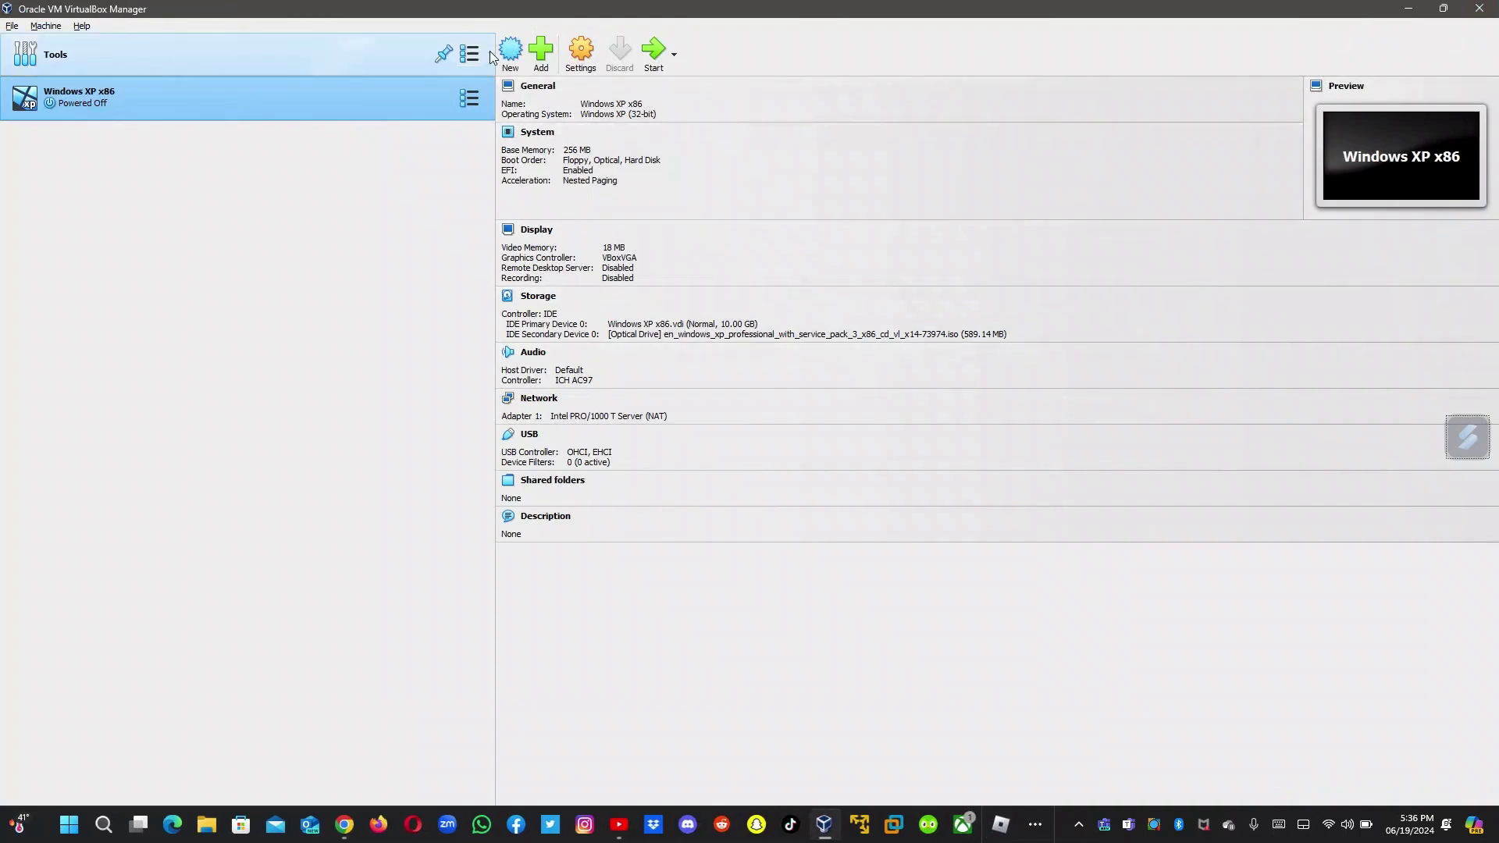
# Step: Look over the VM's General, System and Network settings, then close Settings
pyautogui.click(622, 832)
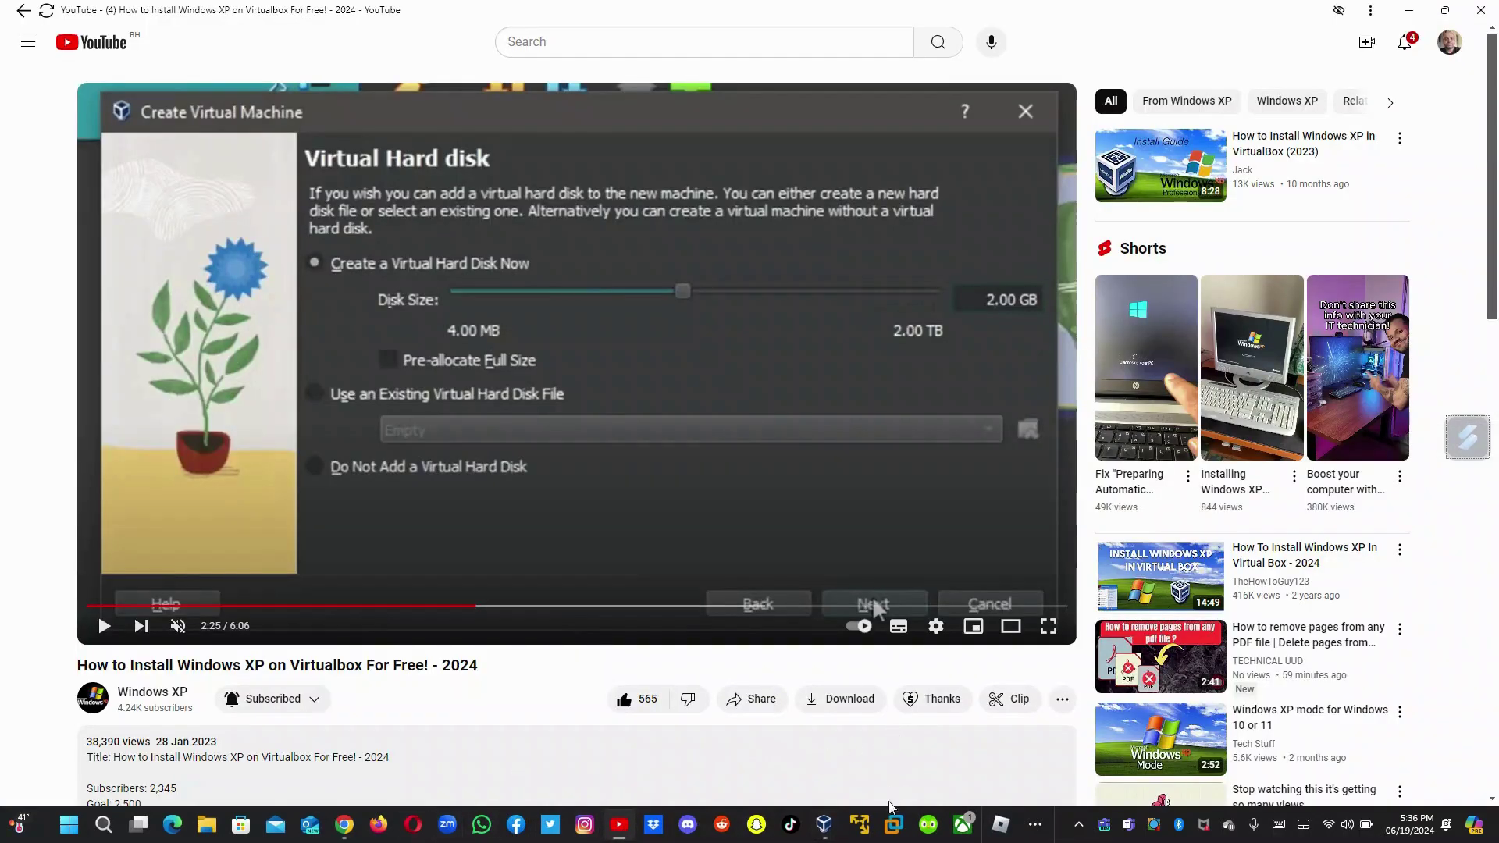
pyautogui.click(824, 825)
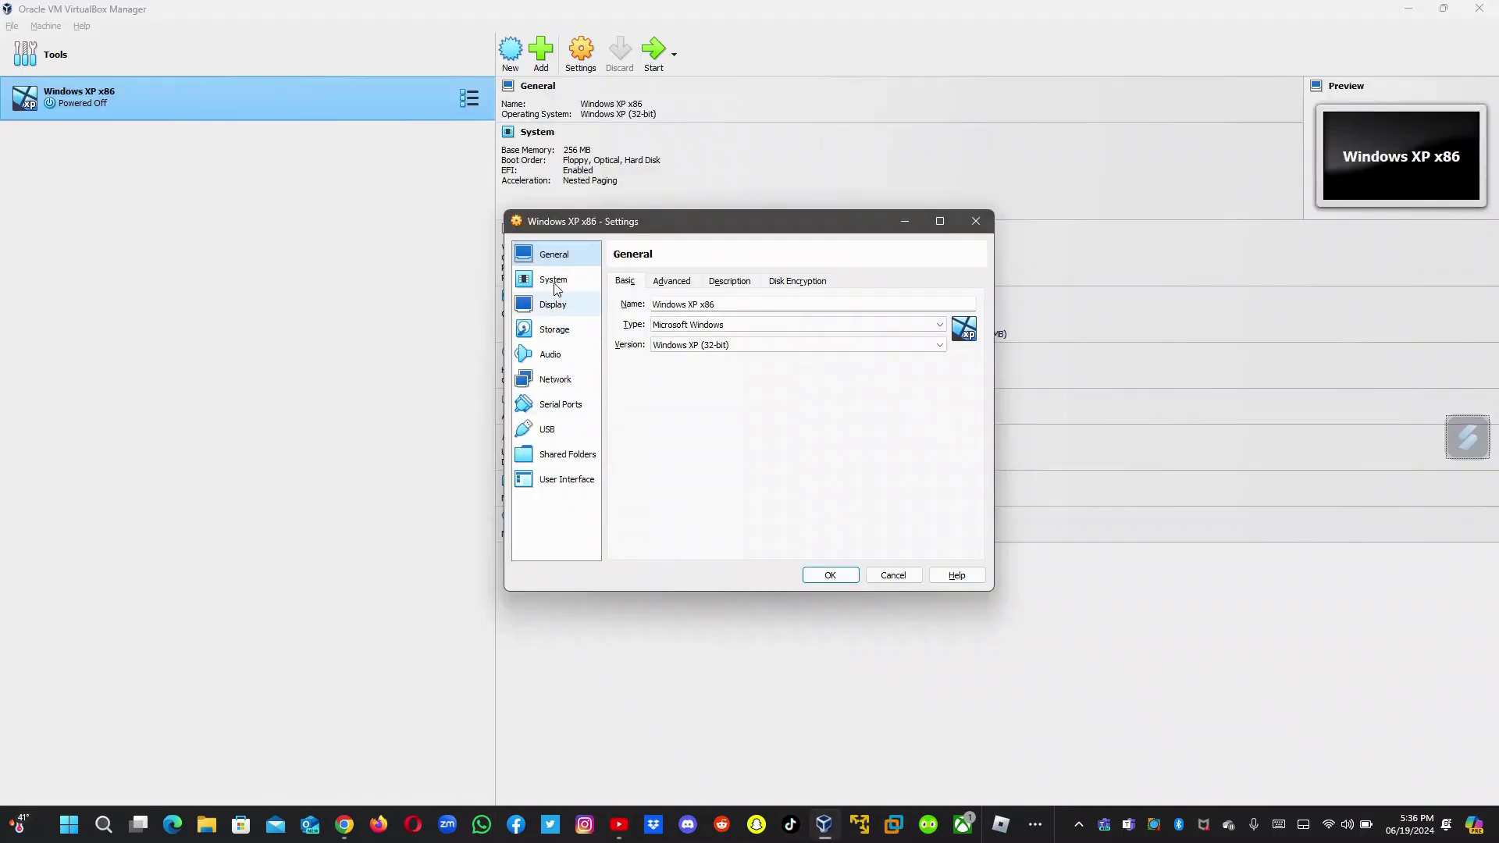
pyautogui.click(553, 281)
pyautogui.click(553, 255)
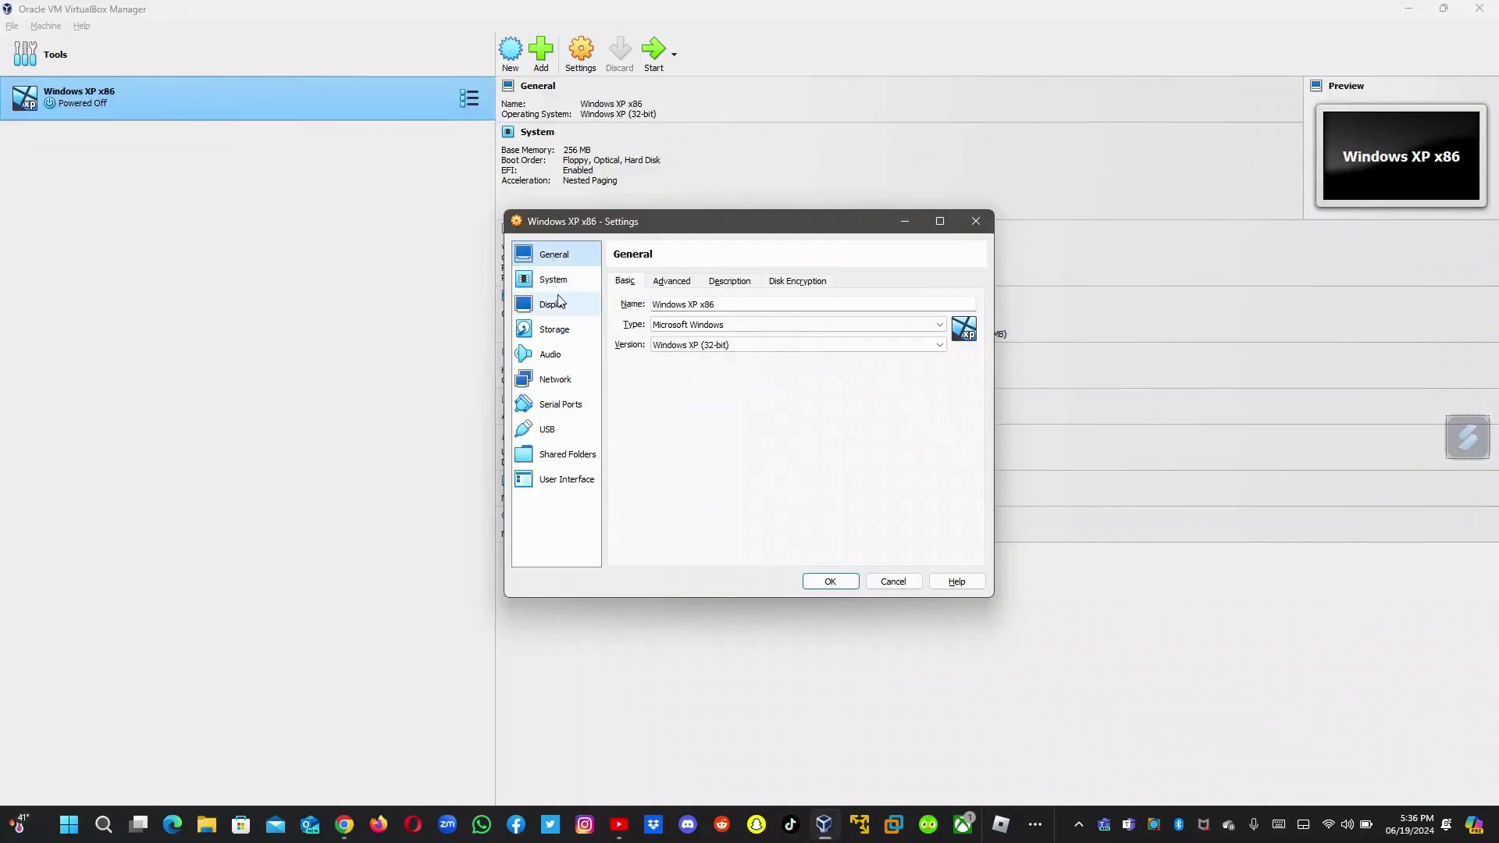
pyautogui.click(553, 281)
pyautogui.click(559, 381)
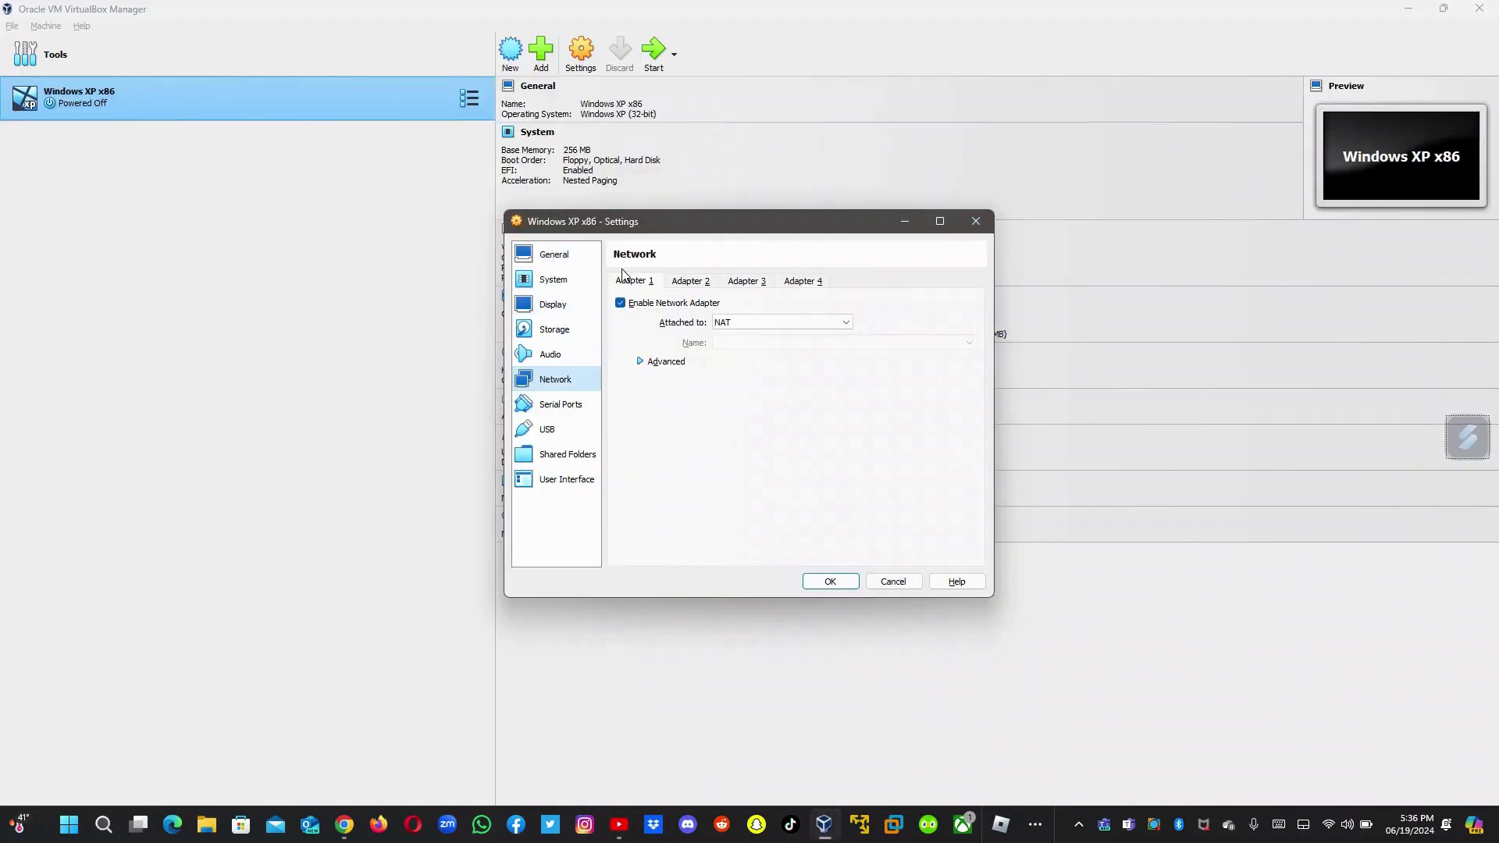
pyautogui.click(976, 221)
# Step: Remove the Windows XP x86 machine, deleting all its files, and start a new machine
pyautogui.rightClick(301, 100)
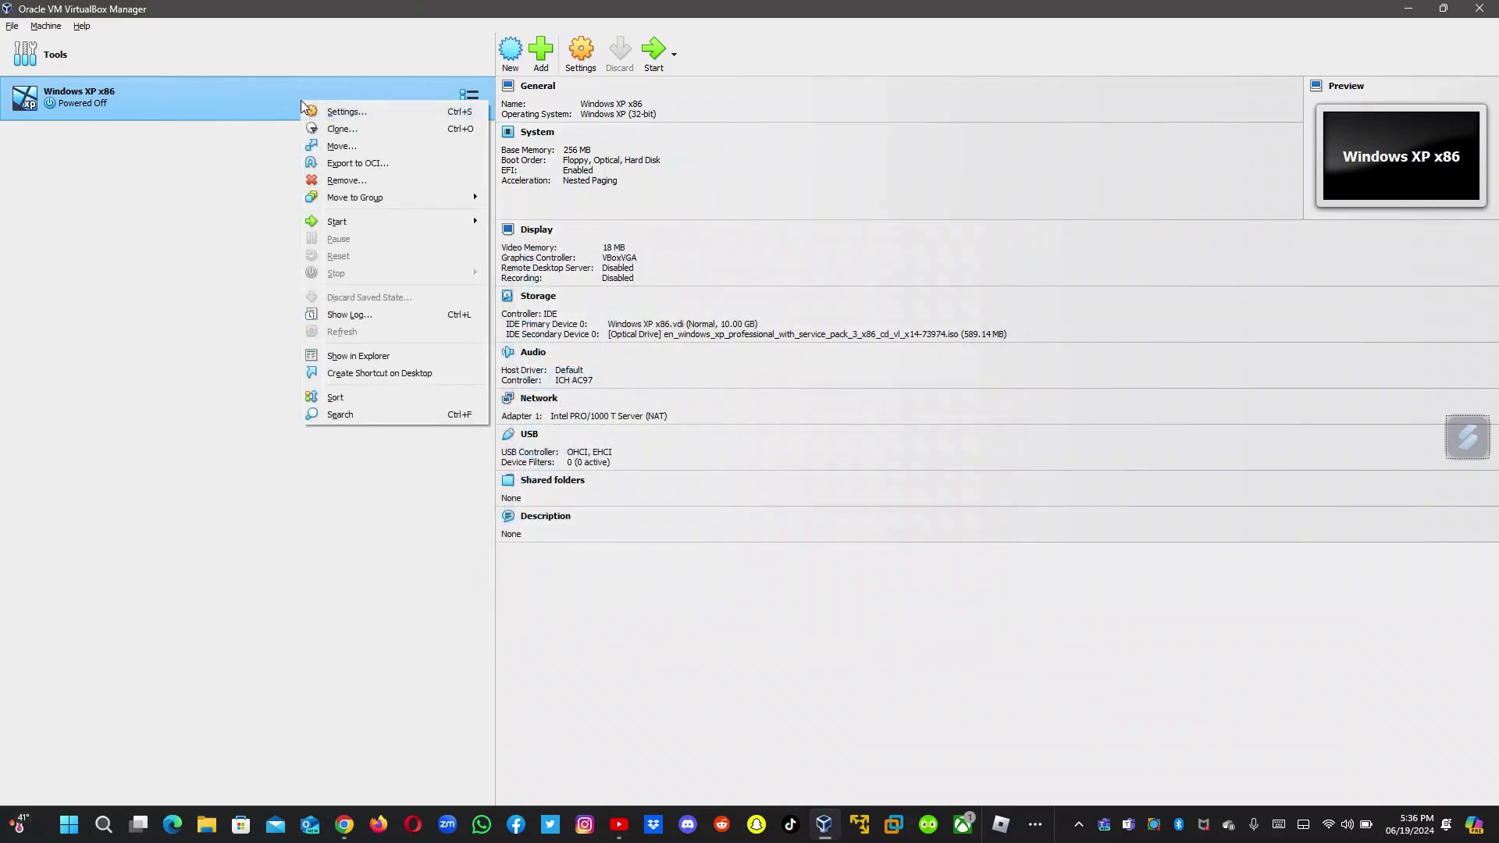
pyautogui.click(363, 179)
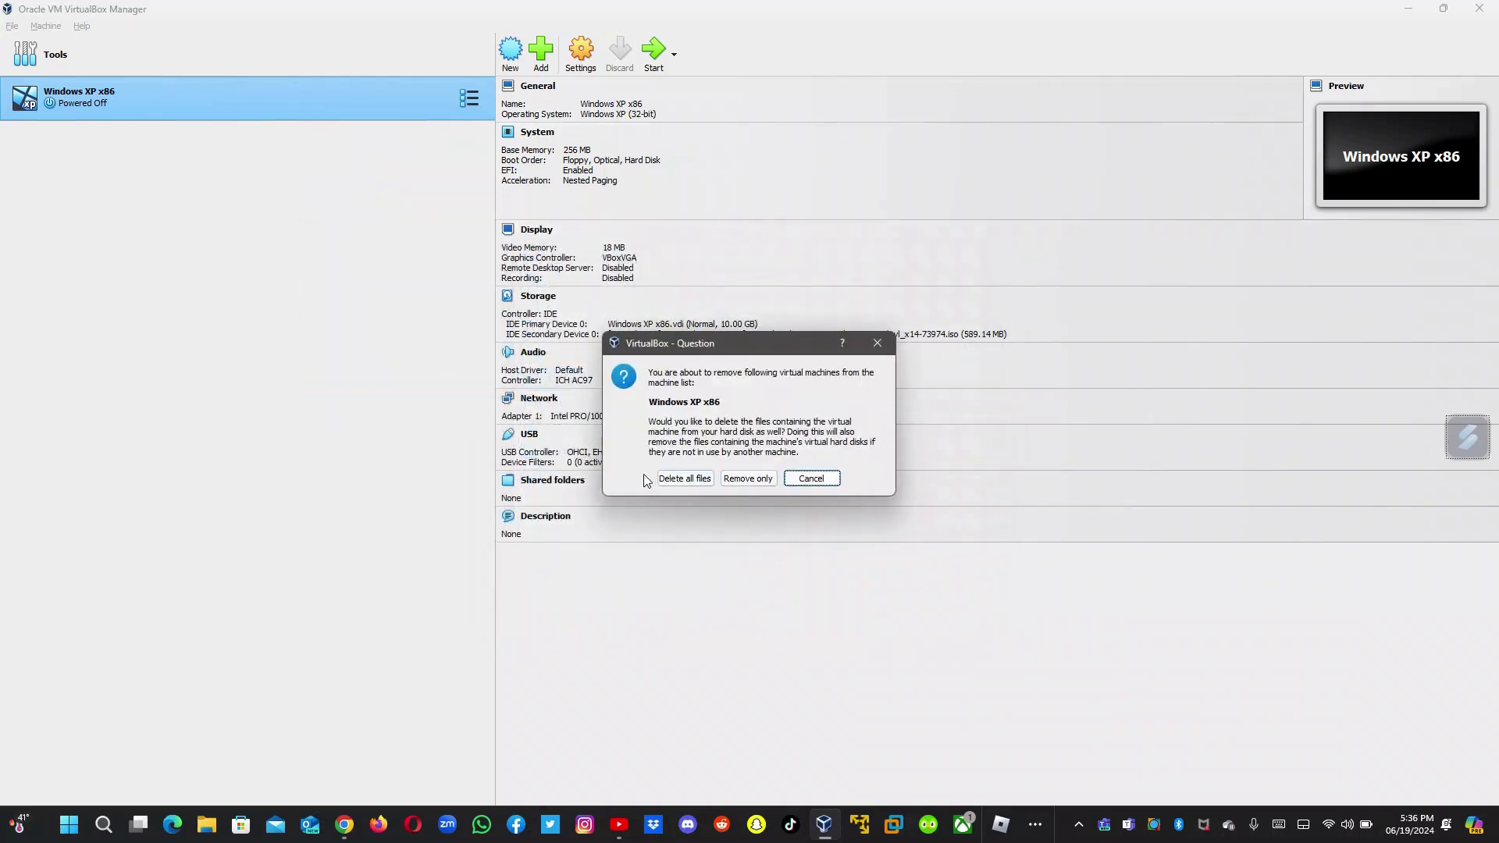
pyautogui.click(684, 478)
pyautogui.click(647, 46)
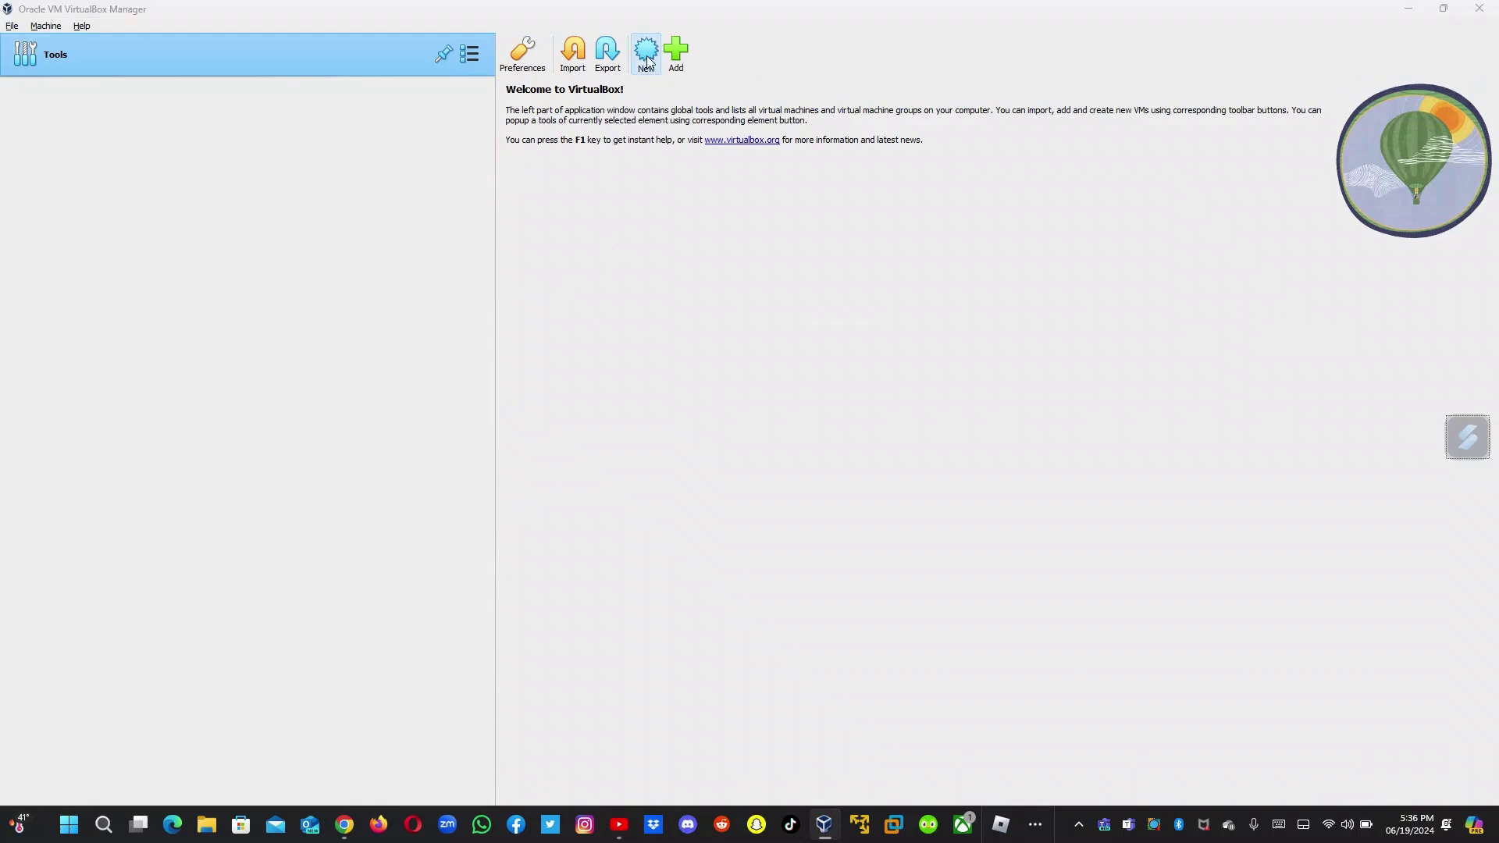
# Step: Name the new machine 'Windows XP' and choose the Windows XP Professional ISO
pyautogui.write('W')
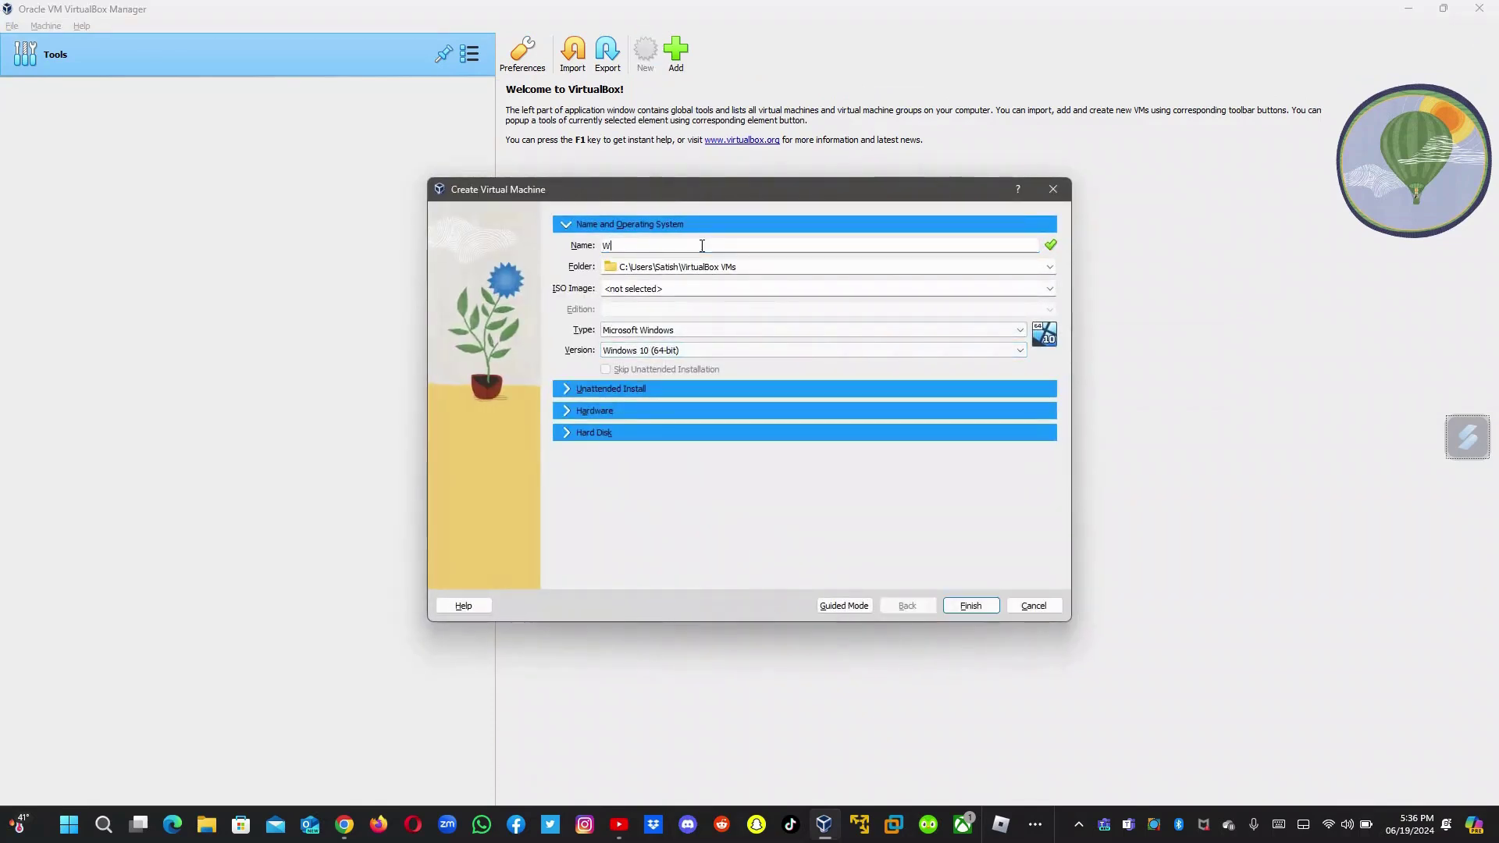
pyautogui.write('indows XP')
pyautogui.click(773, 289)
pyautogui.click(1049, 288)
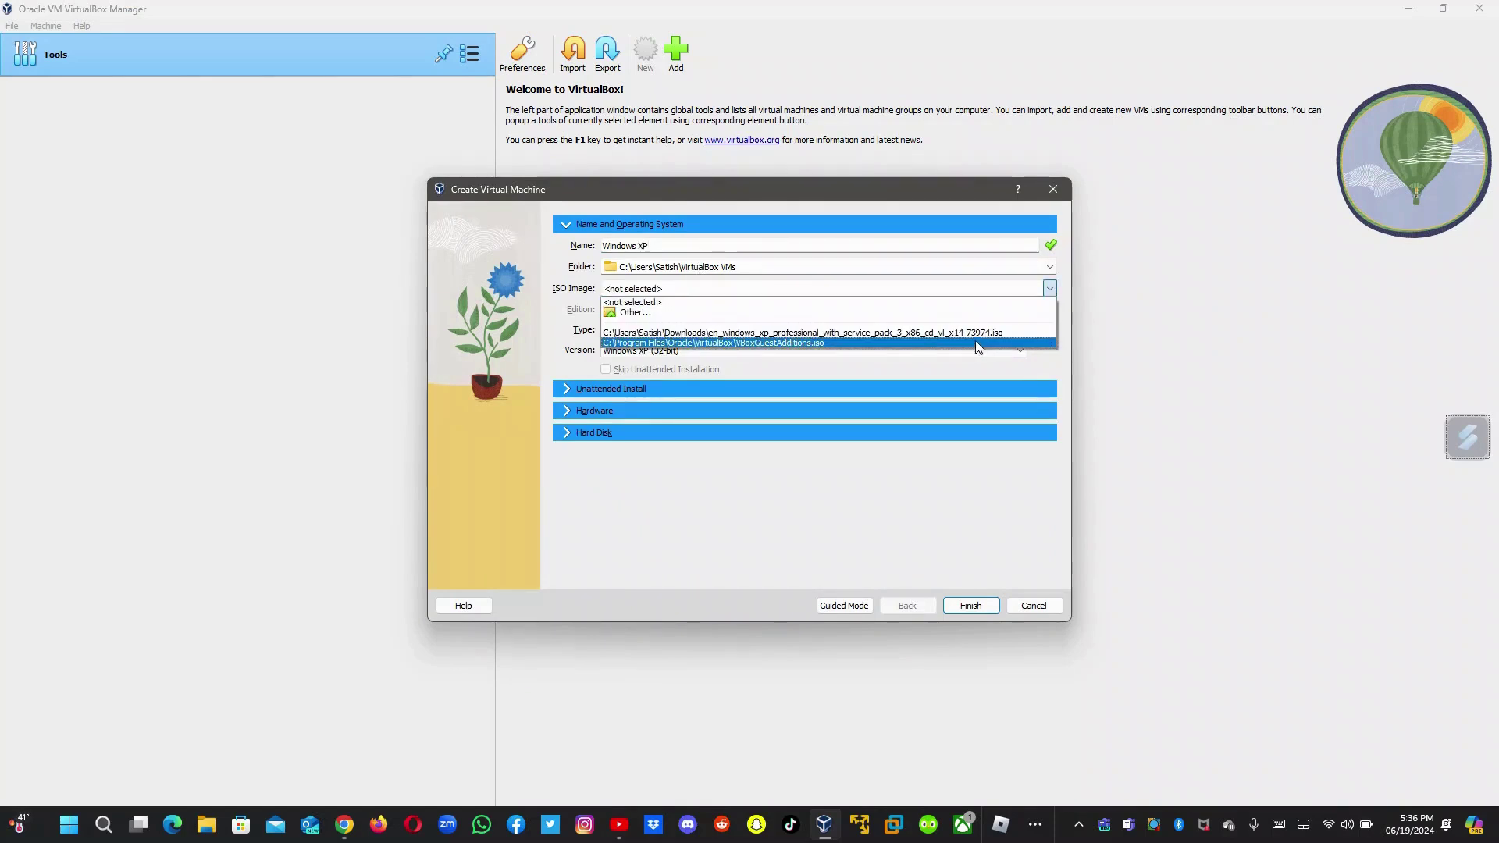
pyautogui.click(976, 333)
# Step: Set the machine folder to Windows XP x86 inside VirtualBox VMs
pyautogui.click(1050, 266)
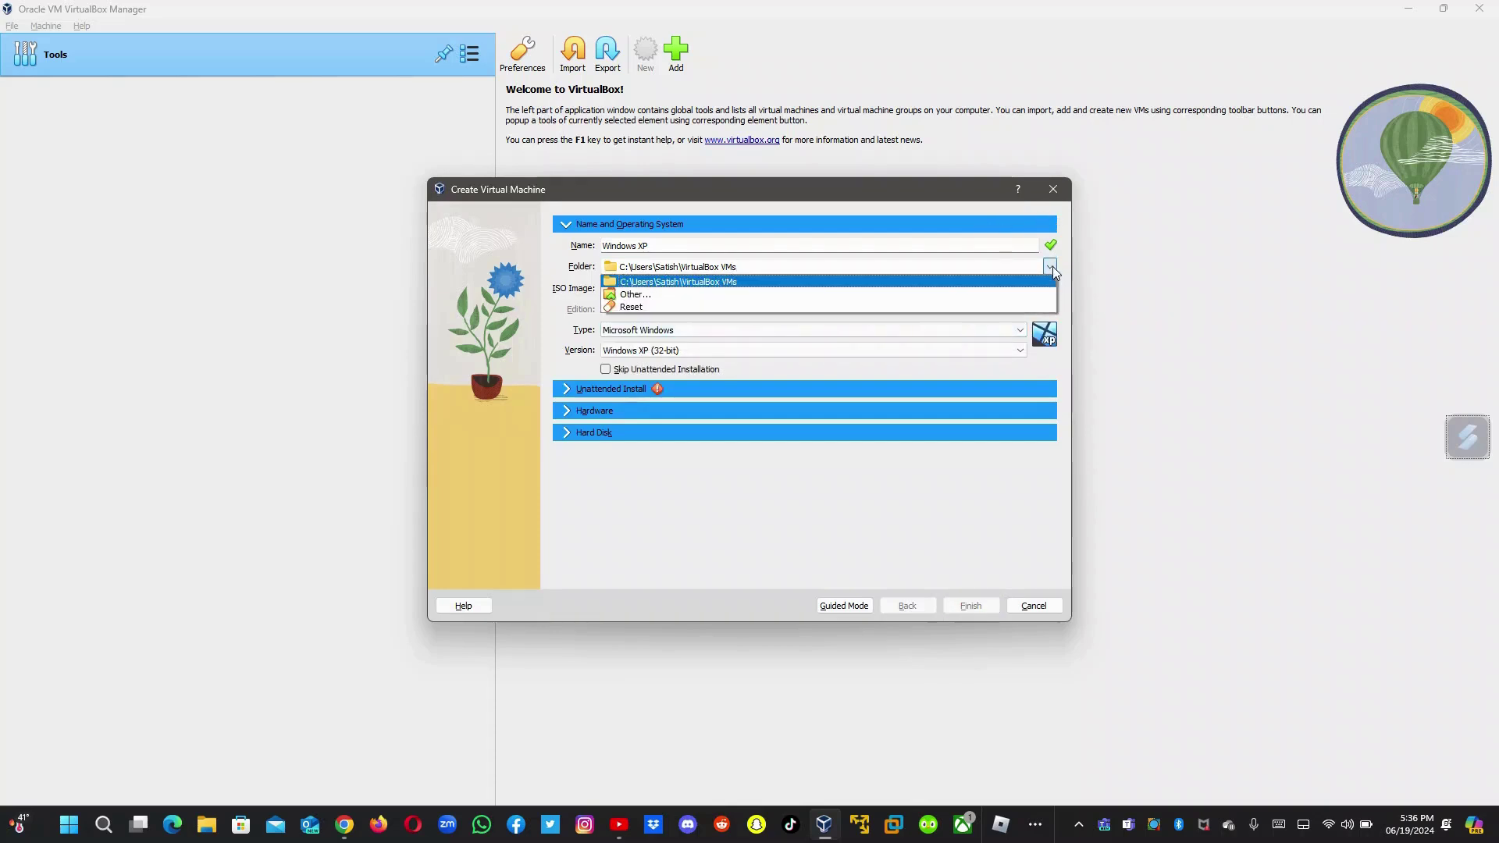
pyautogui.click(1019, 294)
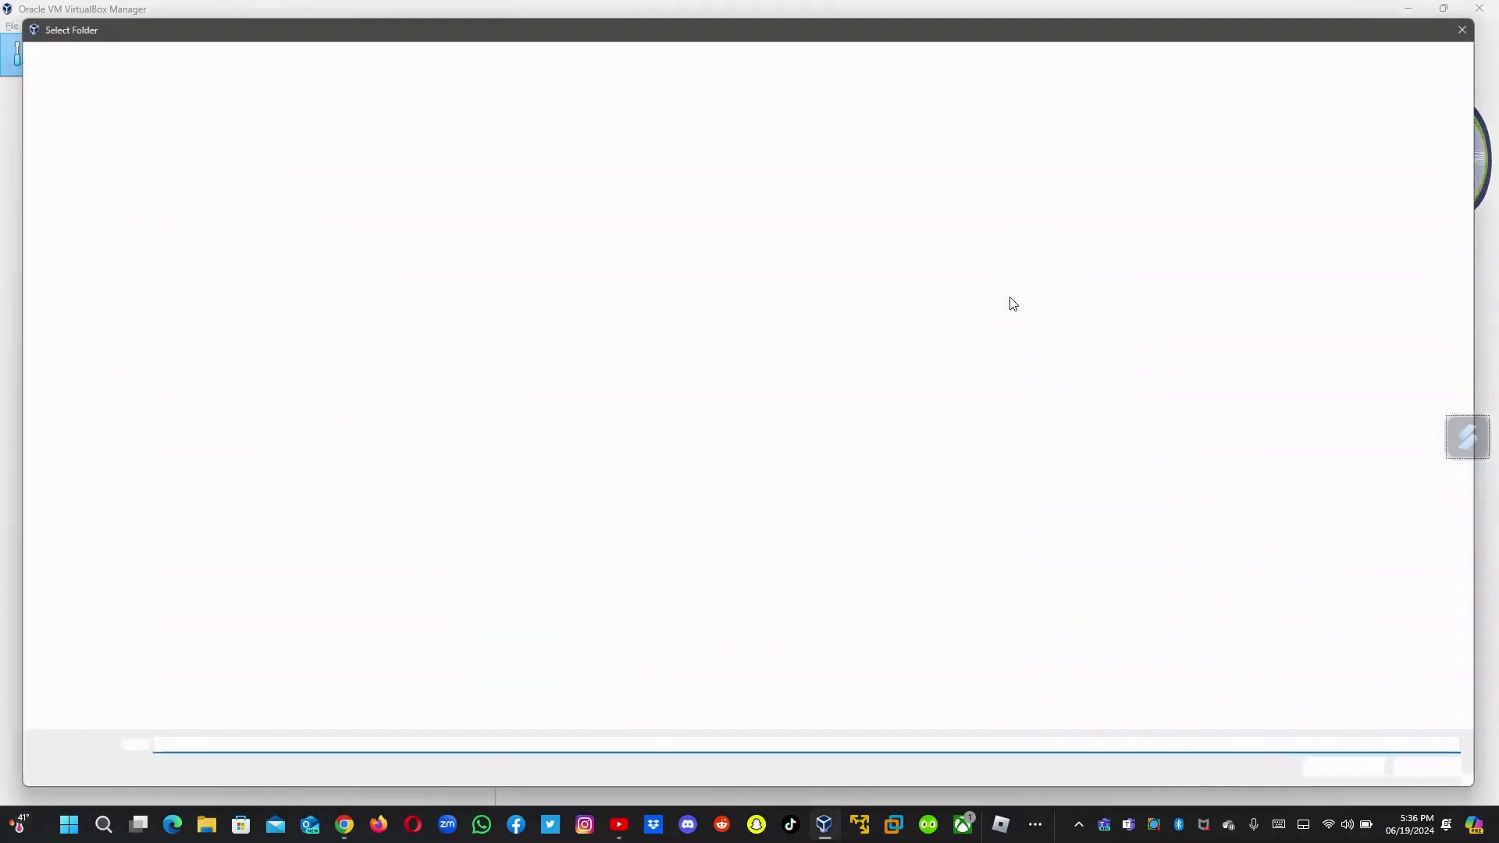
pyautogui.doubleClick(335, 258)
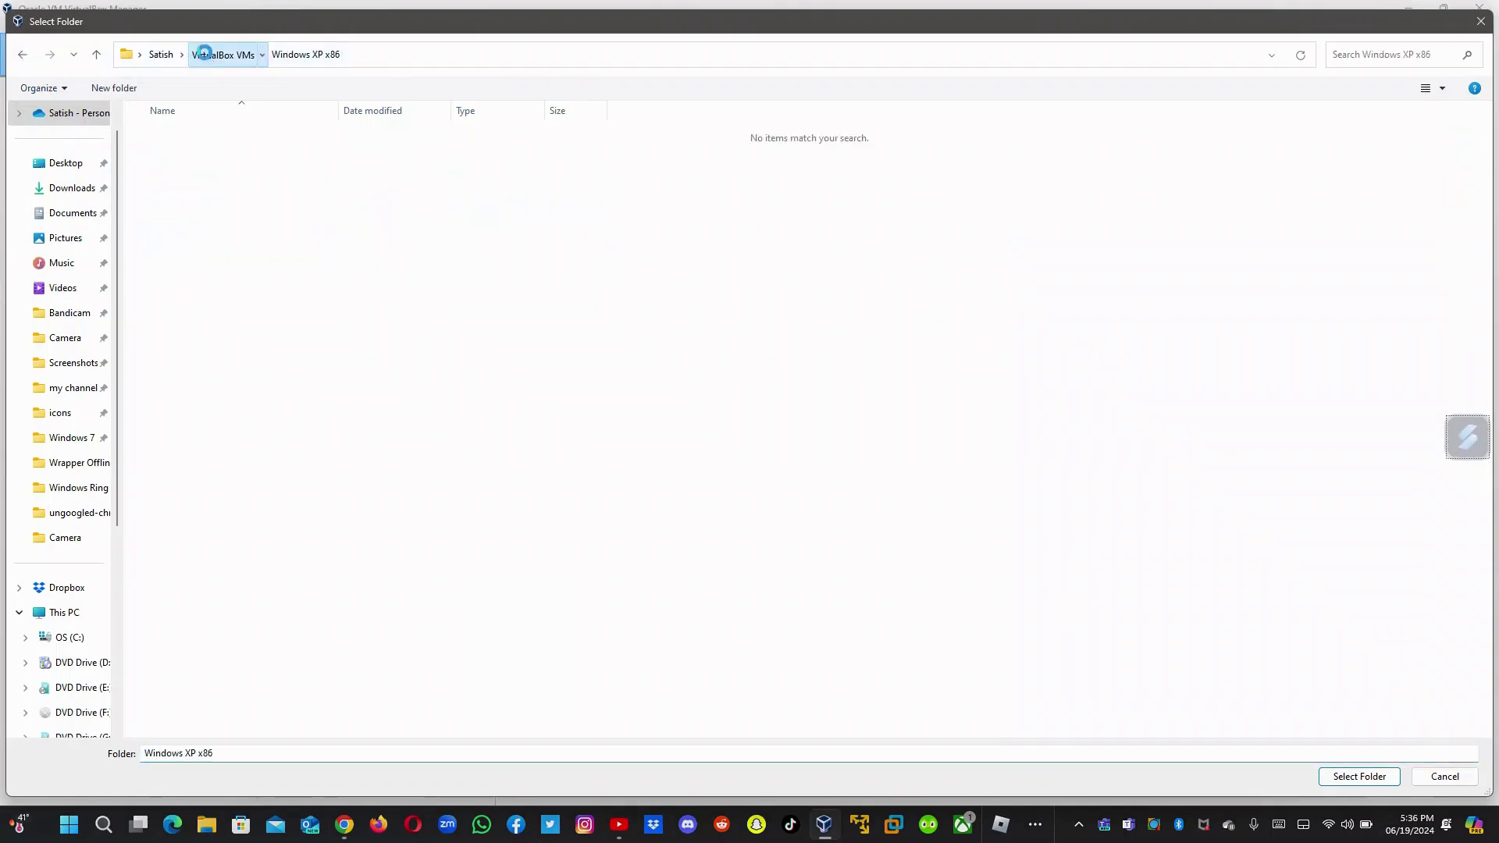
pyautogui.click(204, 54)
pyautogui.click(331, 261)
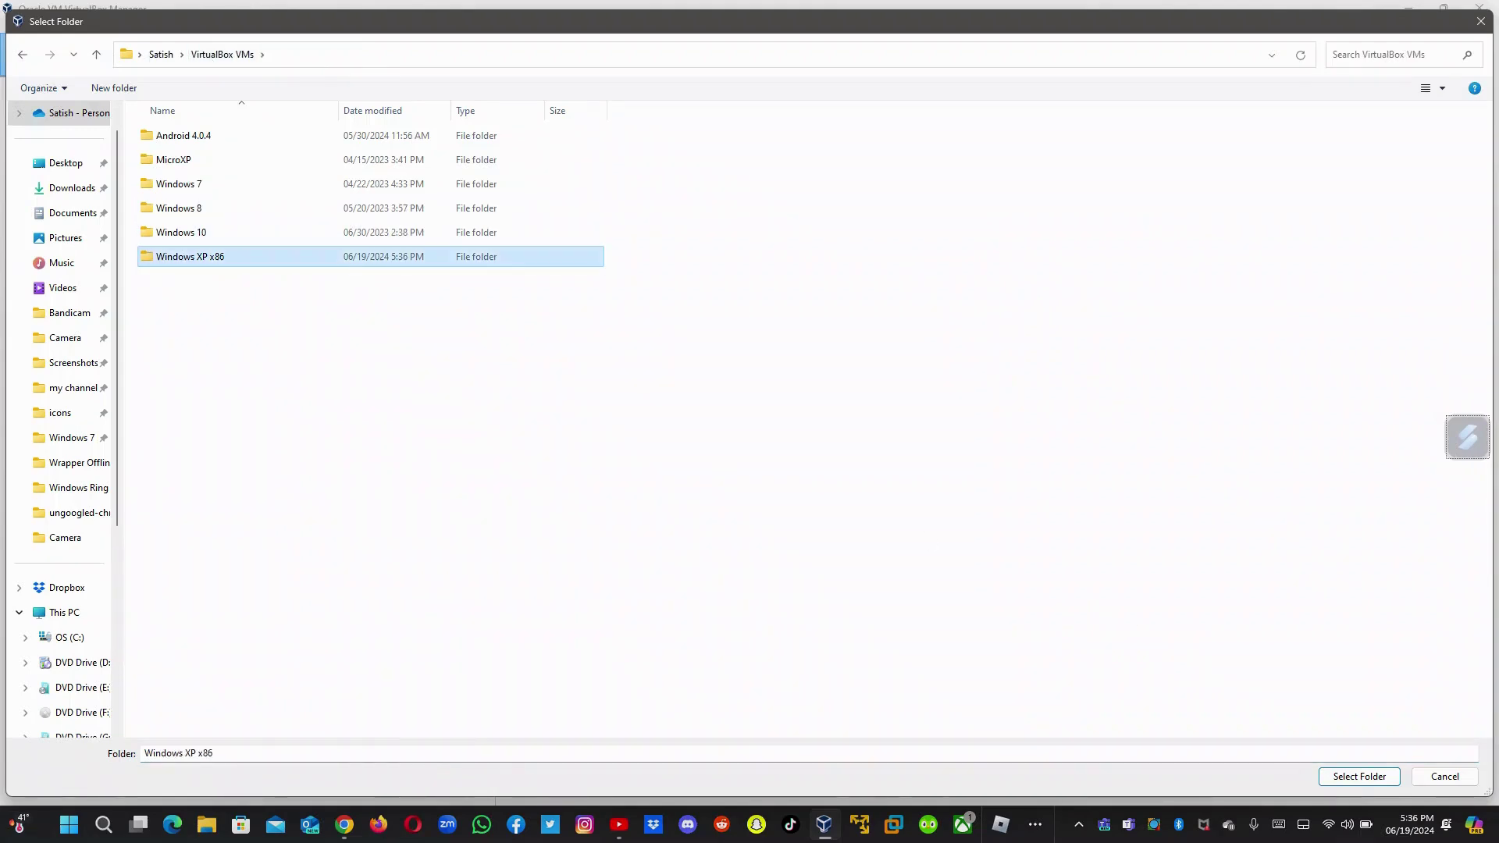
pyautogui.click(1377, 778)
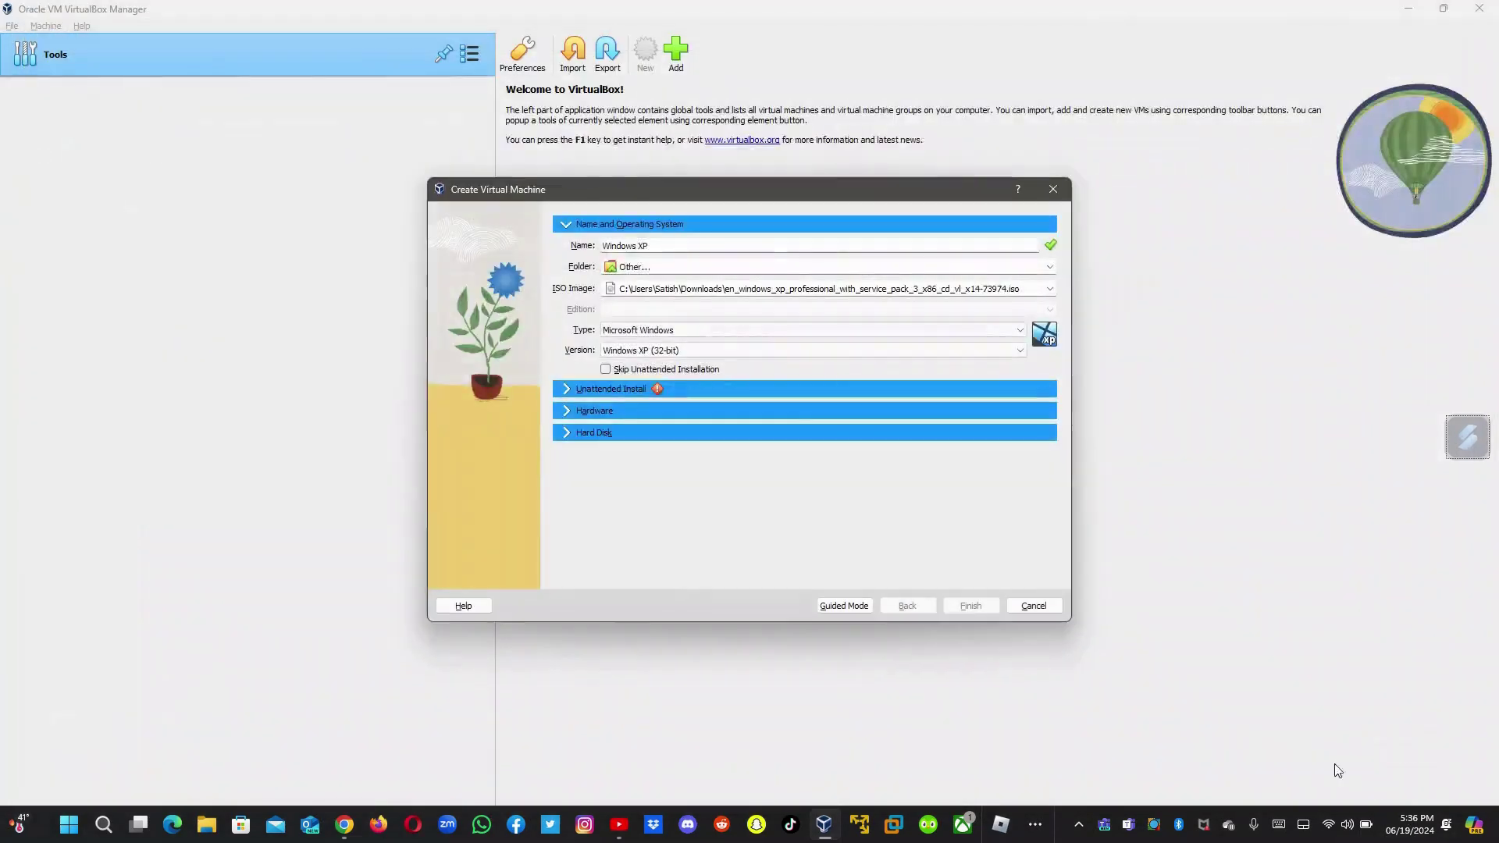
# Step: Clear the password and repeat-password fields in Unattended Install
pyautogui.click(666, 389)
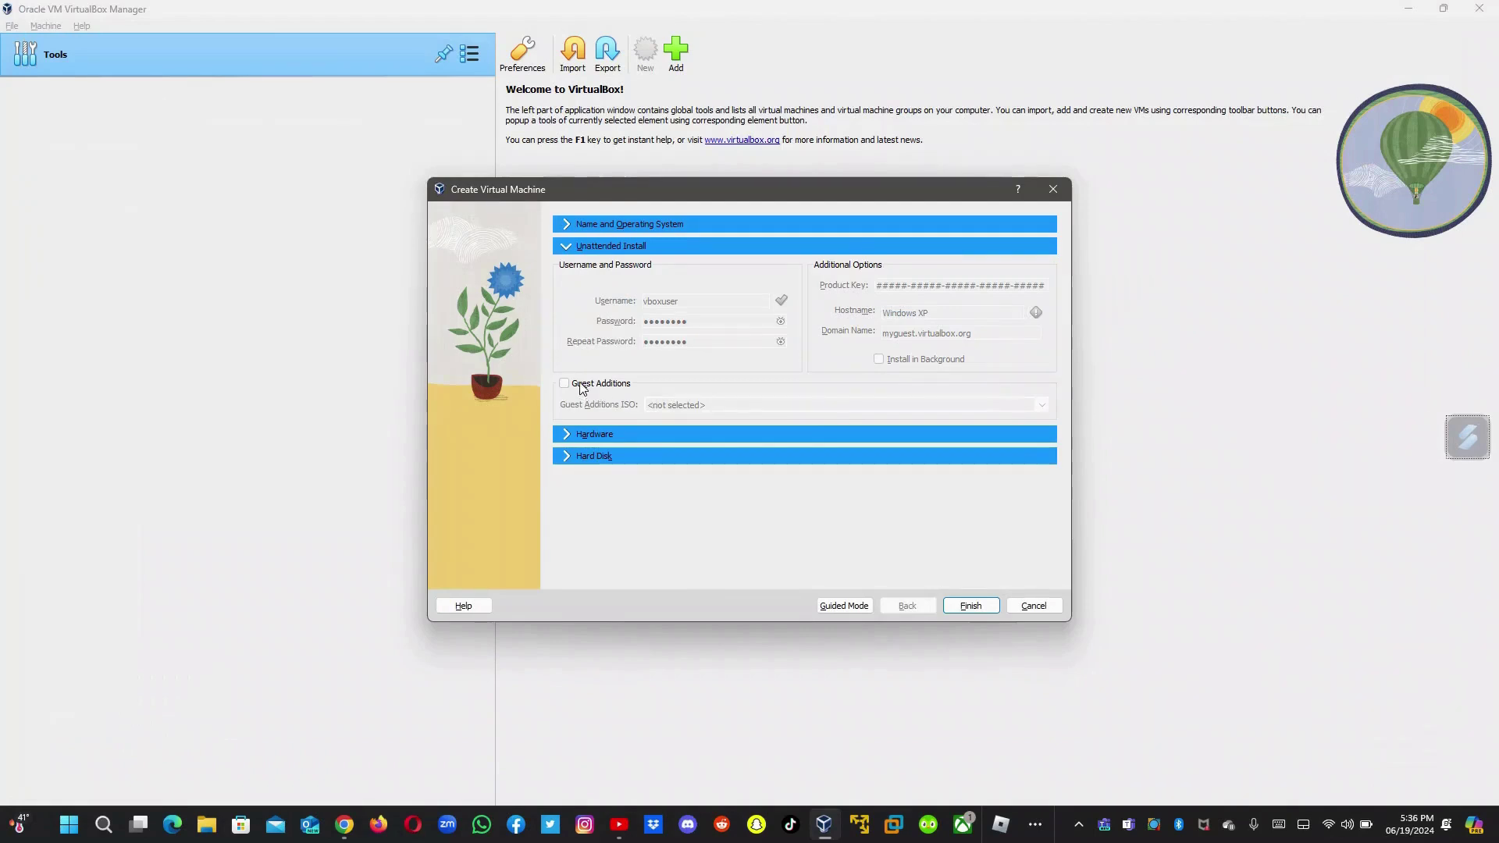
pyautogui.click(654, 227)
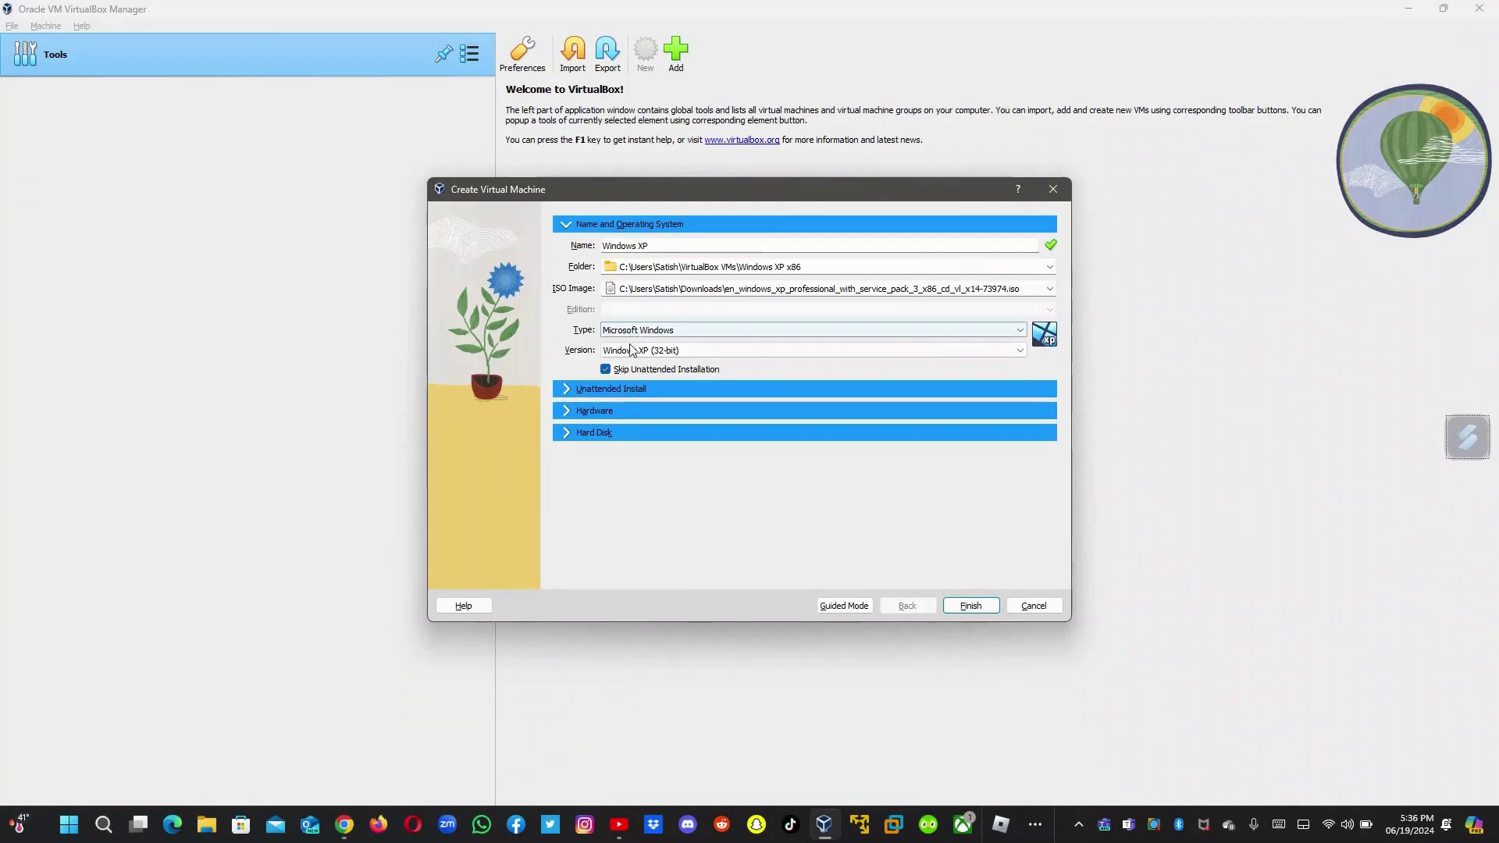
pyautogui.click(629, 390)
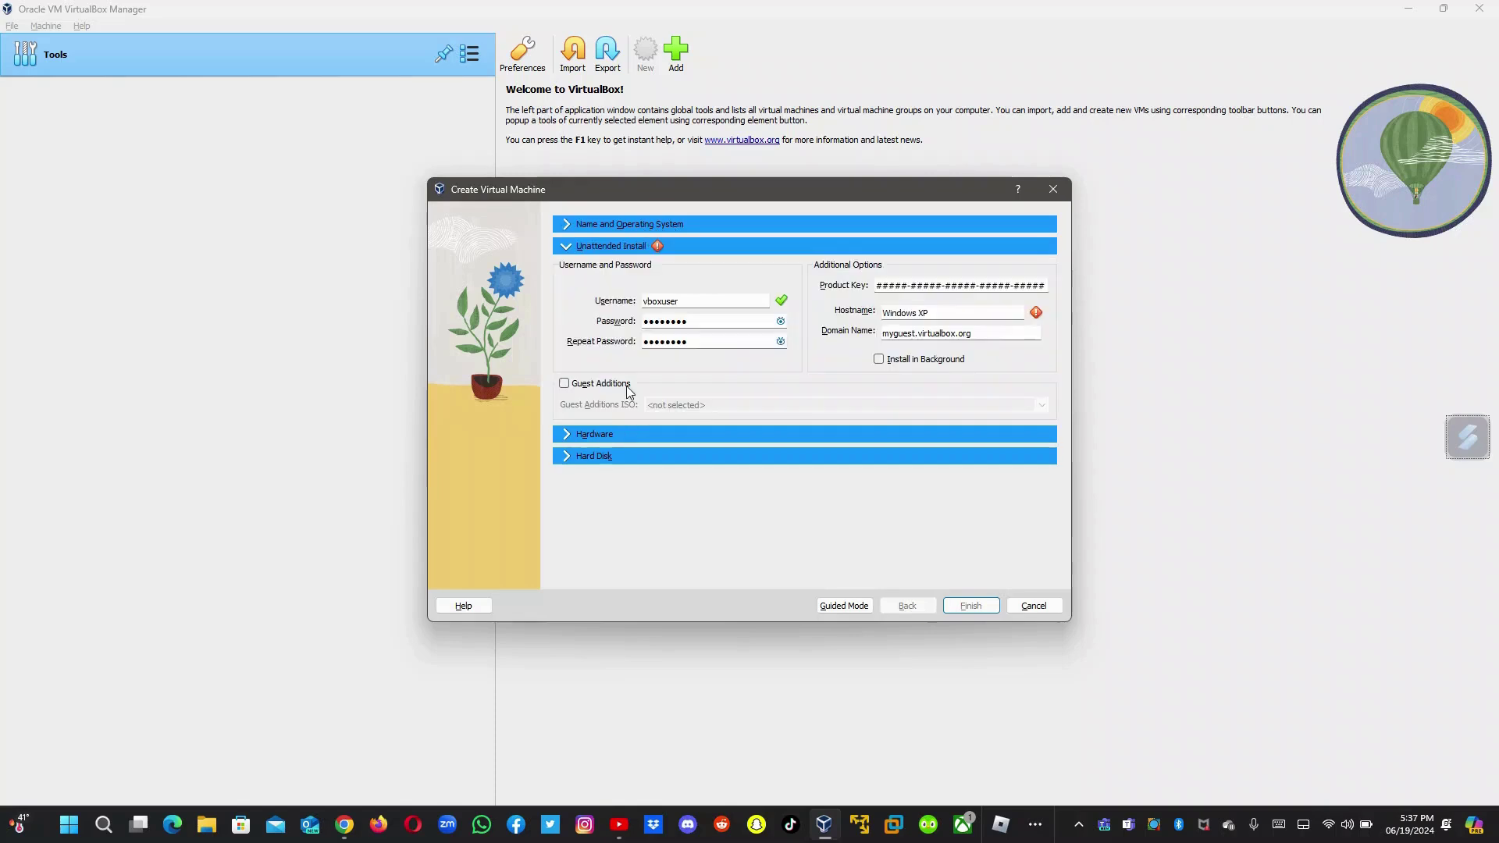
pyautogui.doubleClick(722, 318)
pyautogui.press('BackSpace')
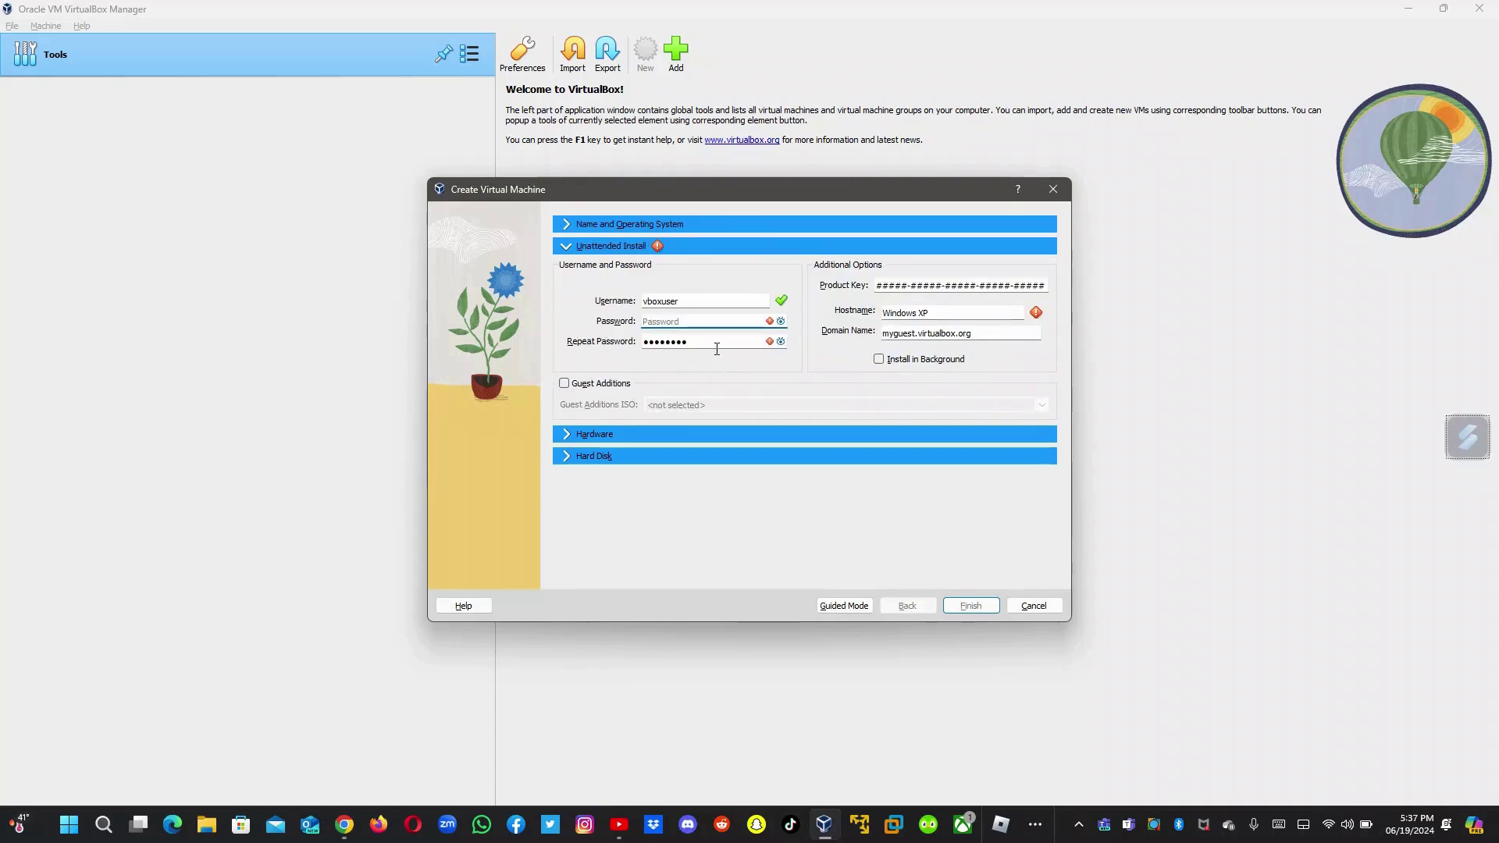
pyautogui.doubleClick(716, 344)
pyautogui.press('BackSpace')
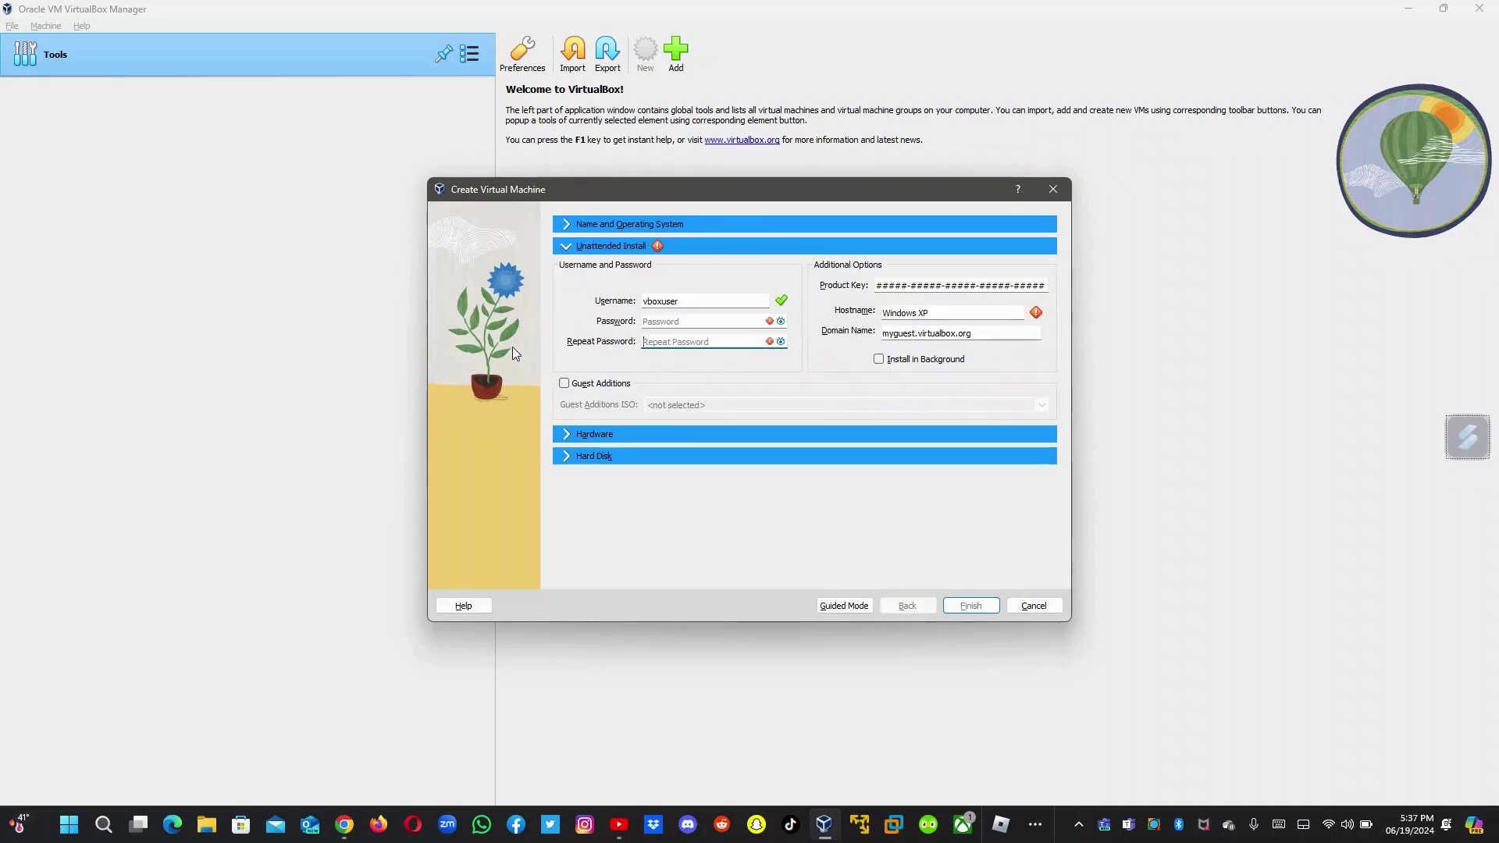
pyautogui.click(695, 304)
pyautogui.click(618, 825)
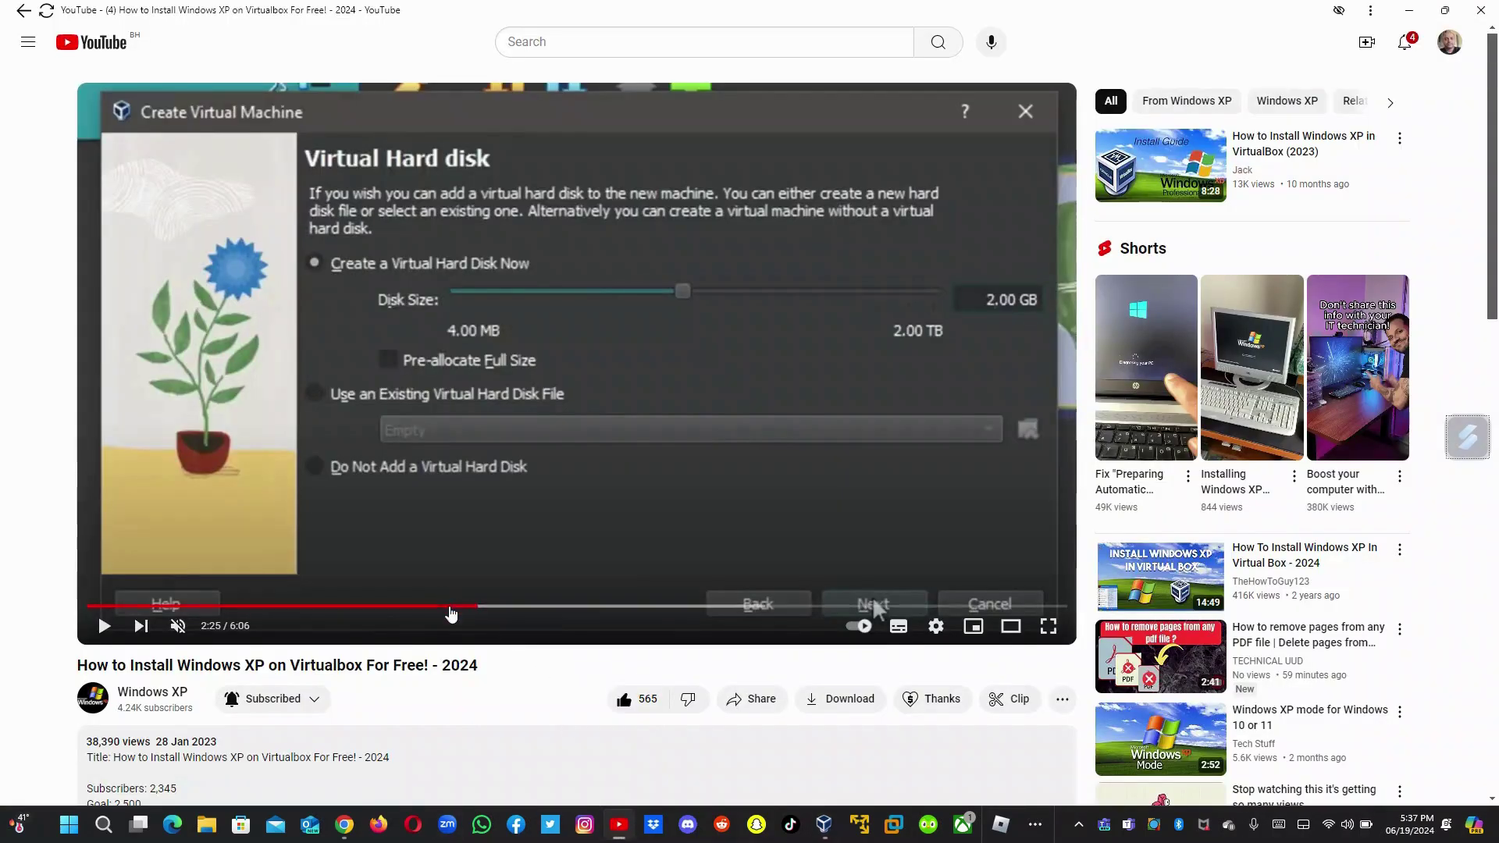
pyautogui.moveTo(409, 601); pyautogui.dragTo(394, 611)
pyautogui.click(393, 611)
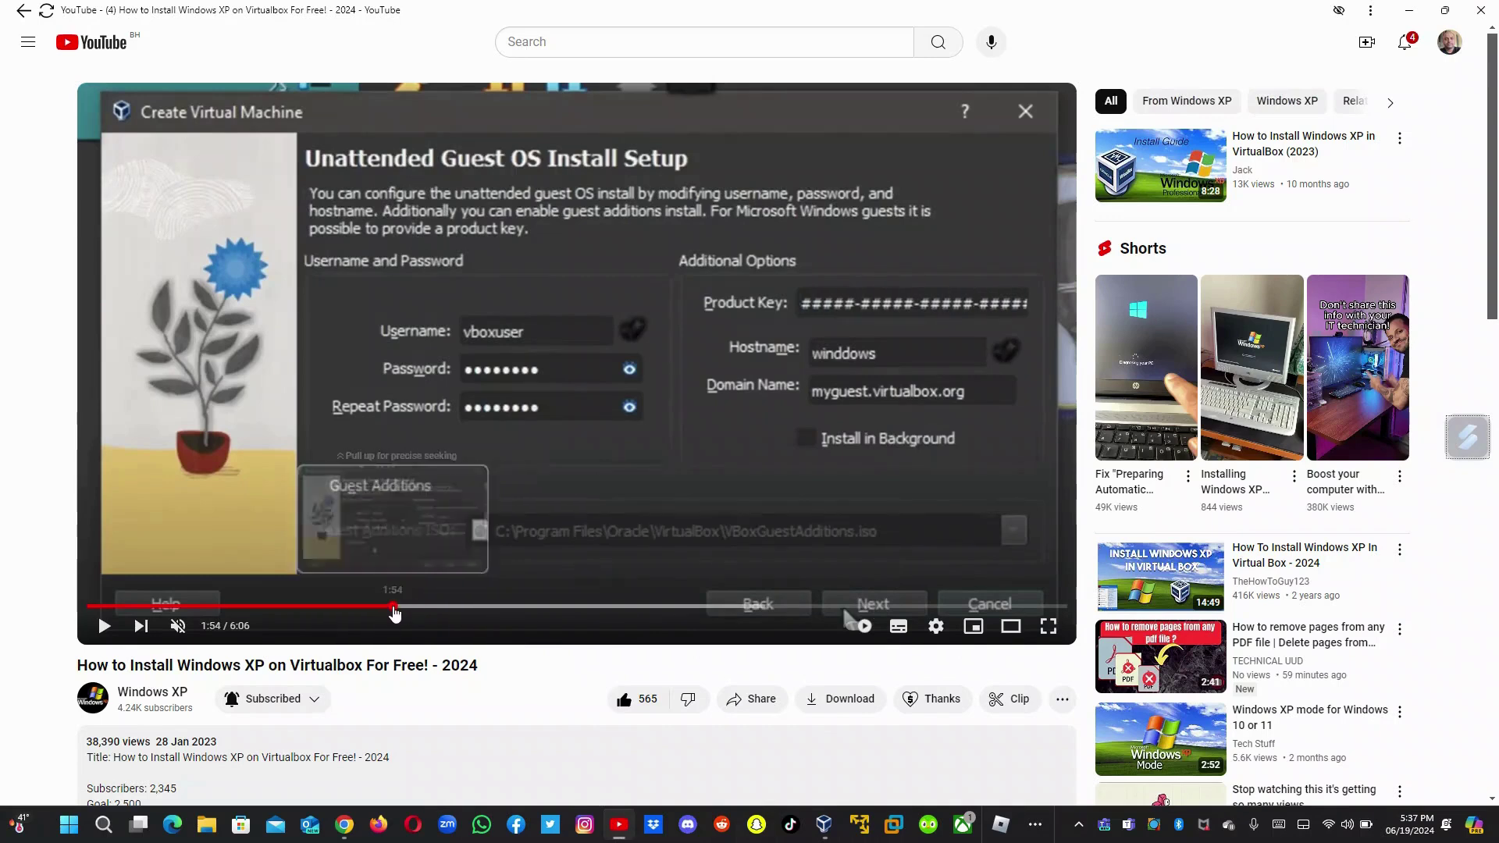
pyautogui.click(354, 593)
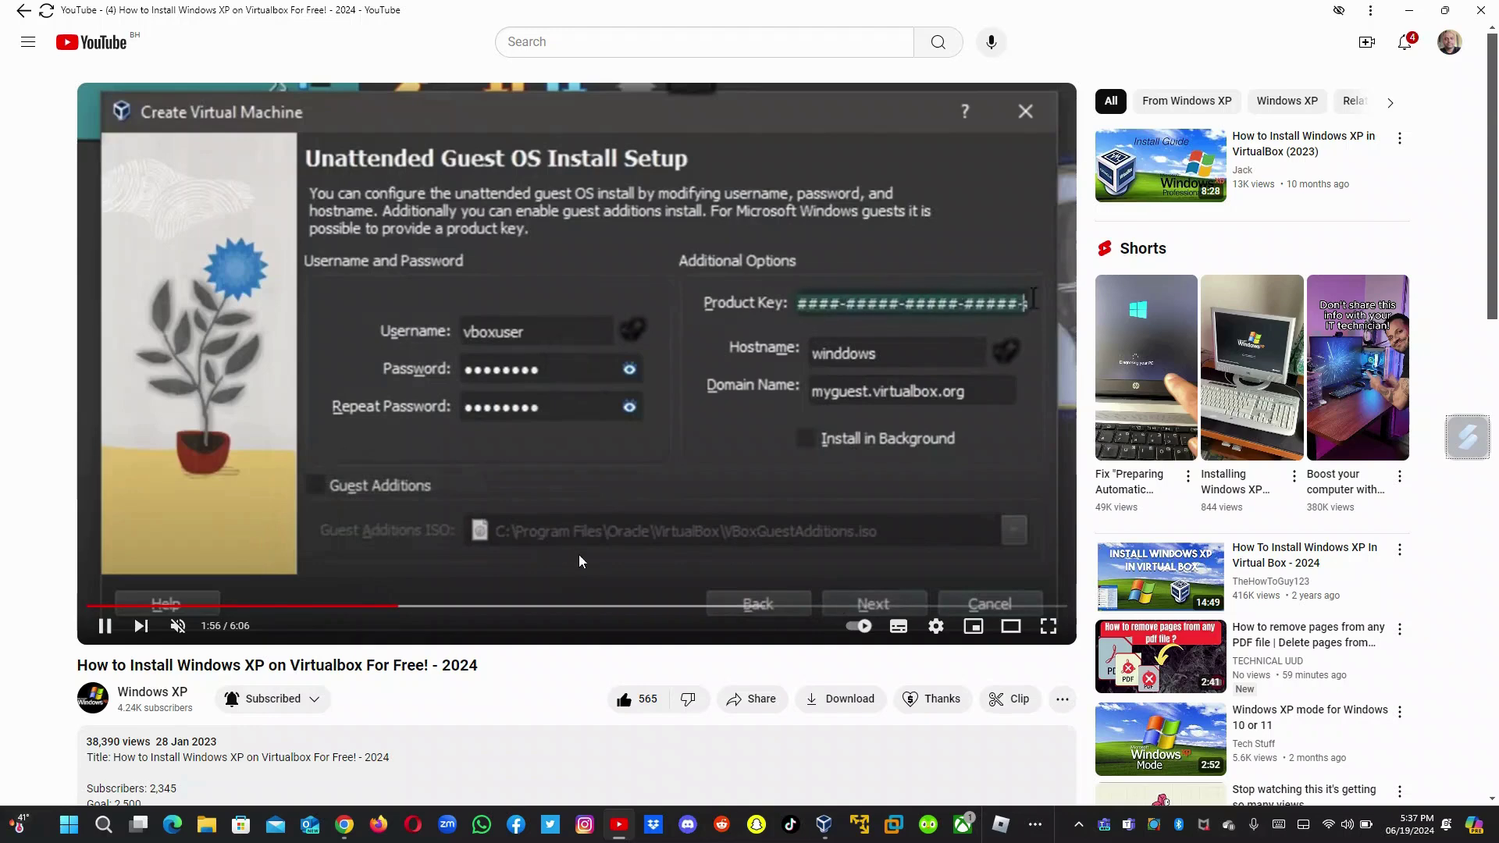
pyautogui.click(601, 554)
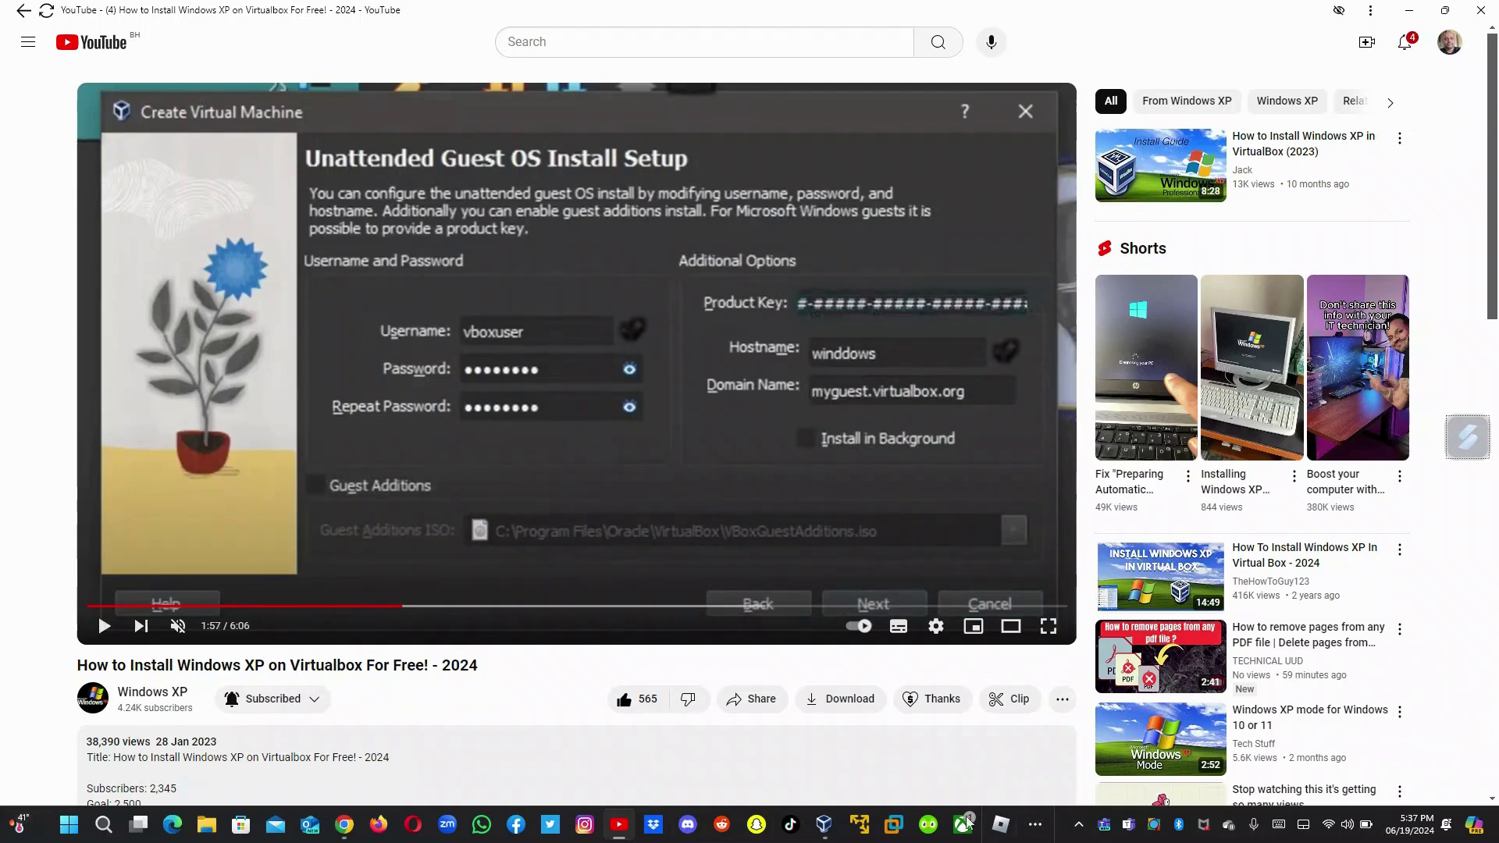
pyautogui.click(825, 829)
pyautogui.click(344, 824)
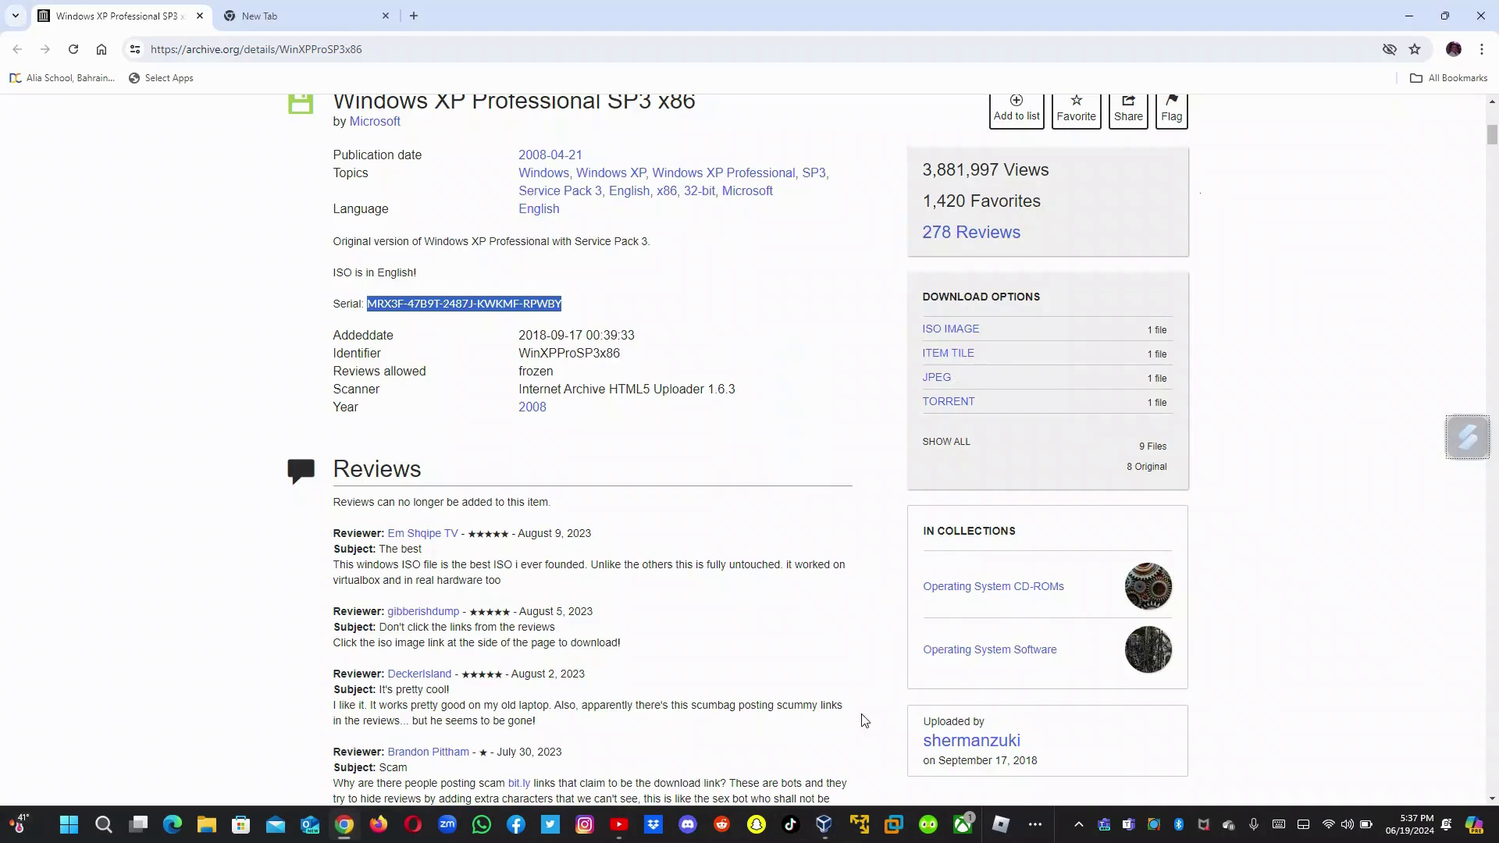
pyautogui.click(825, 829)
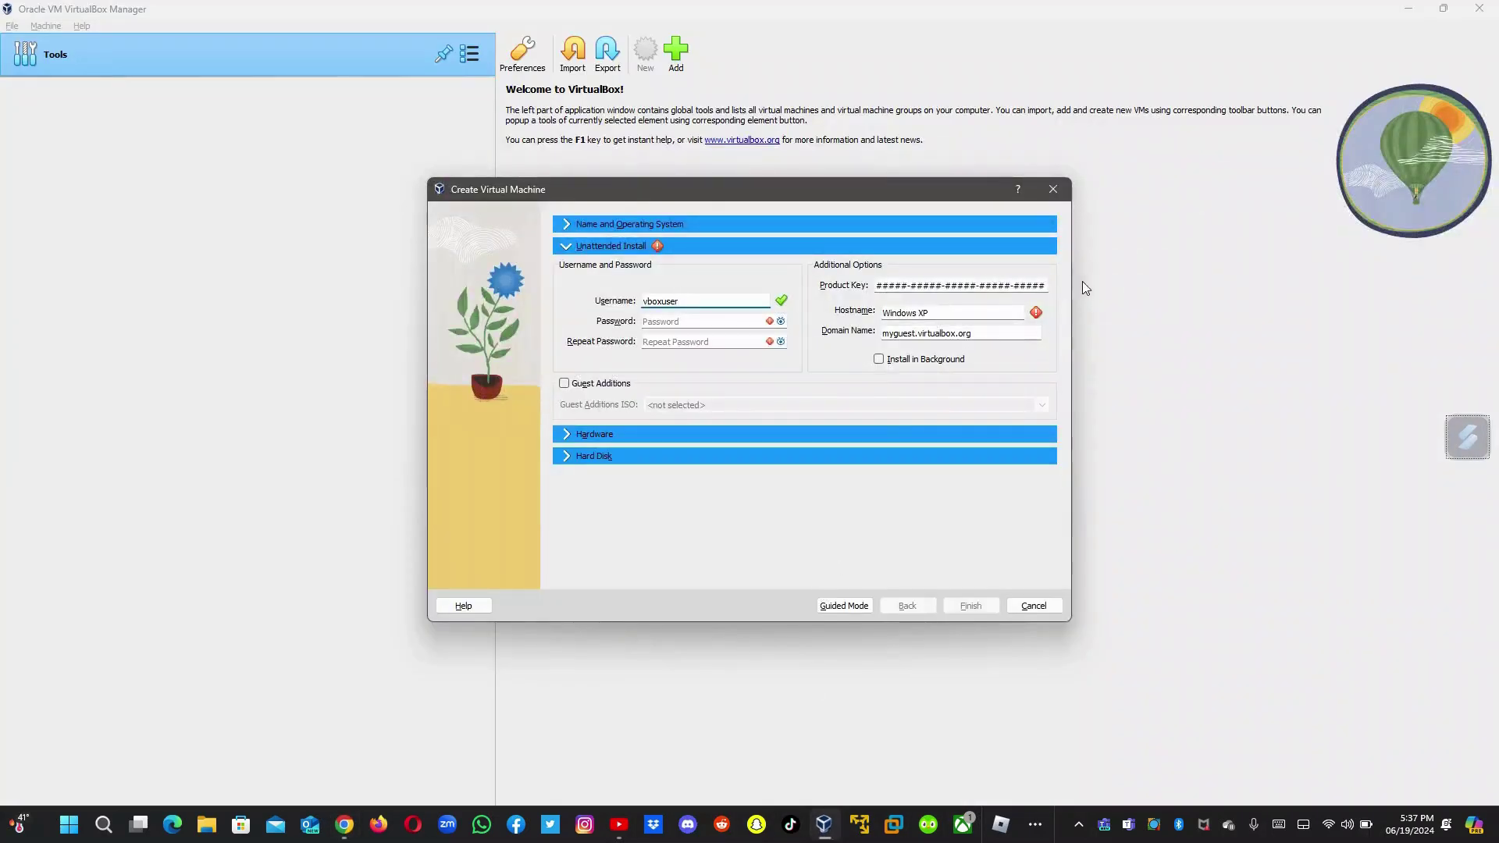
# Step: Paste the Windows XP product key into the Product Key field
pyautogui.click(1043, 285)
pyautogui.hotkey('ctrl', 'v')
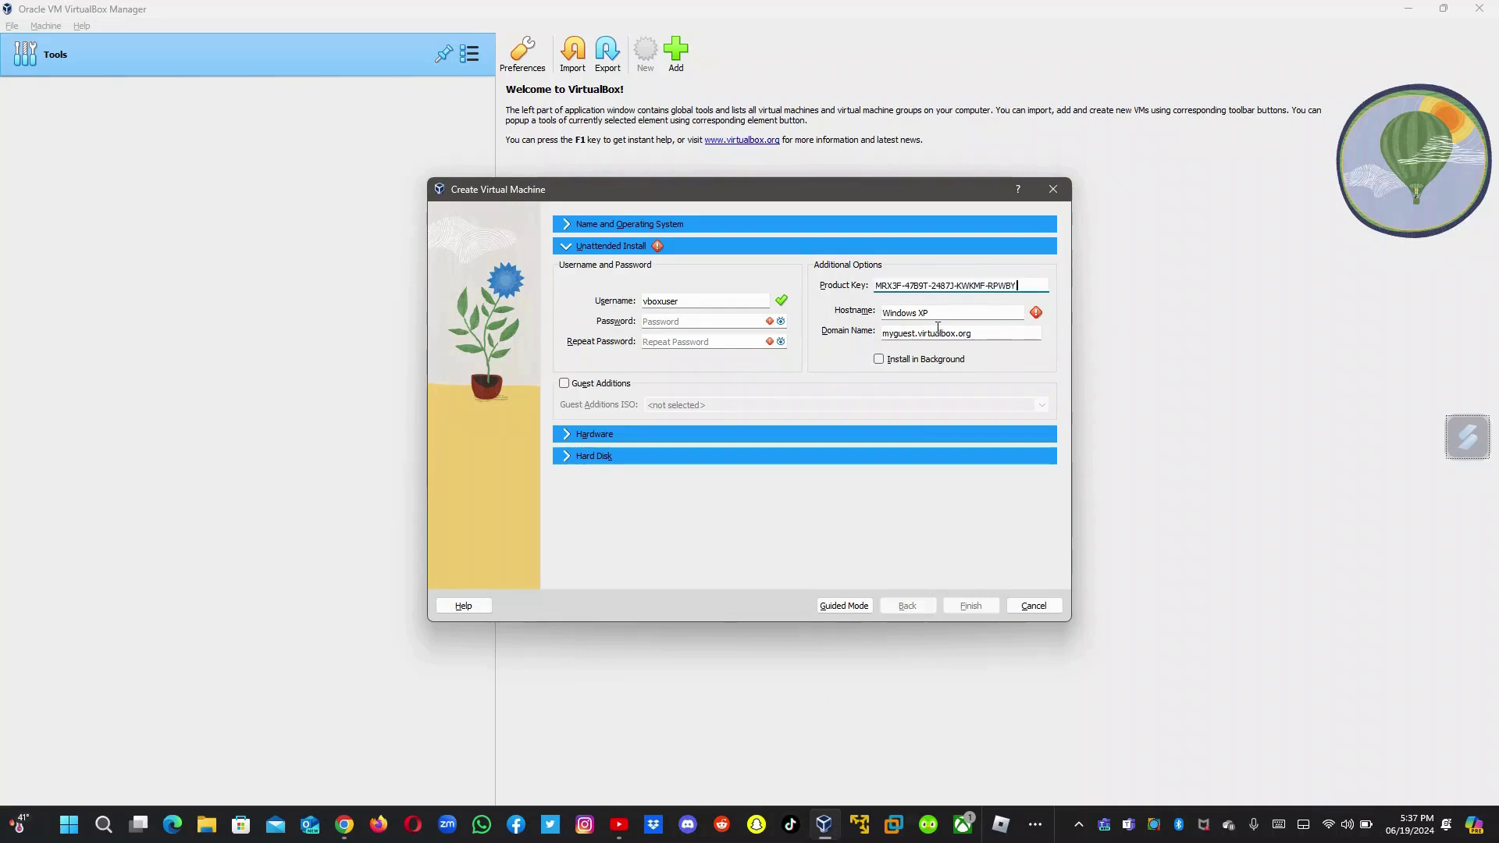
pyautogui.click(933, 360)
pyautogui.click(935, 363)
pyautogui.click(618, 824)
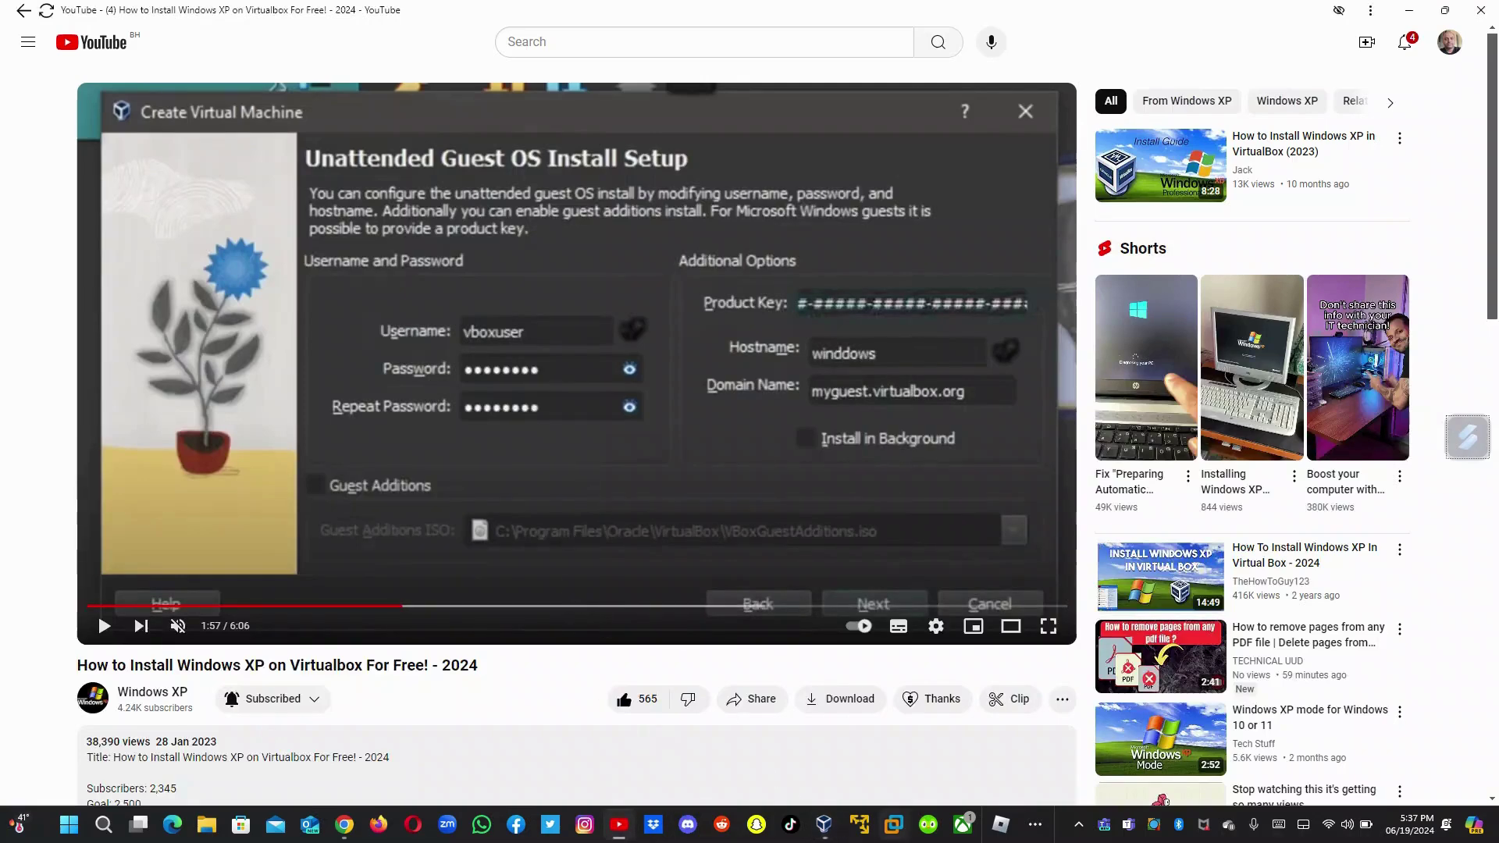
pyautogui.click(824, 824)
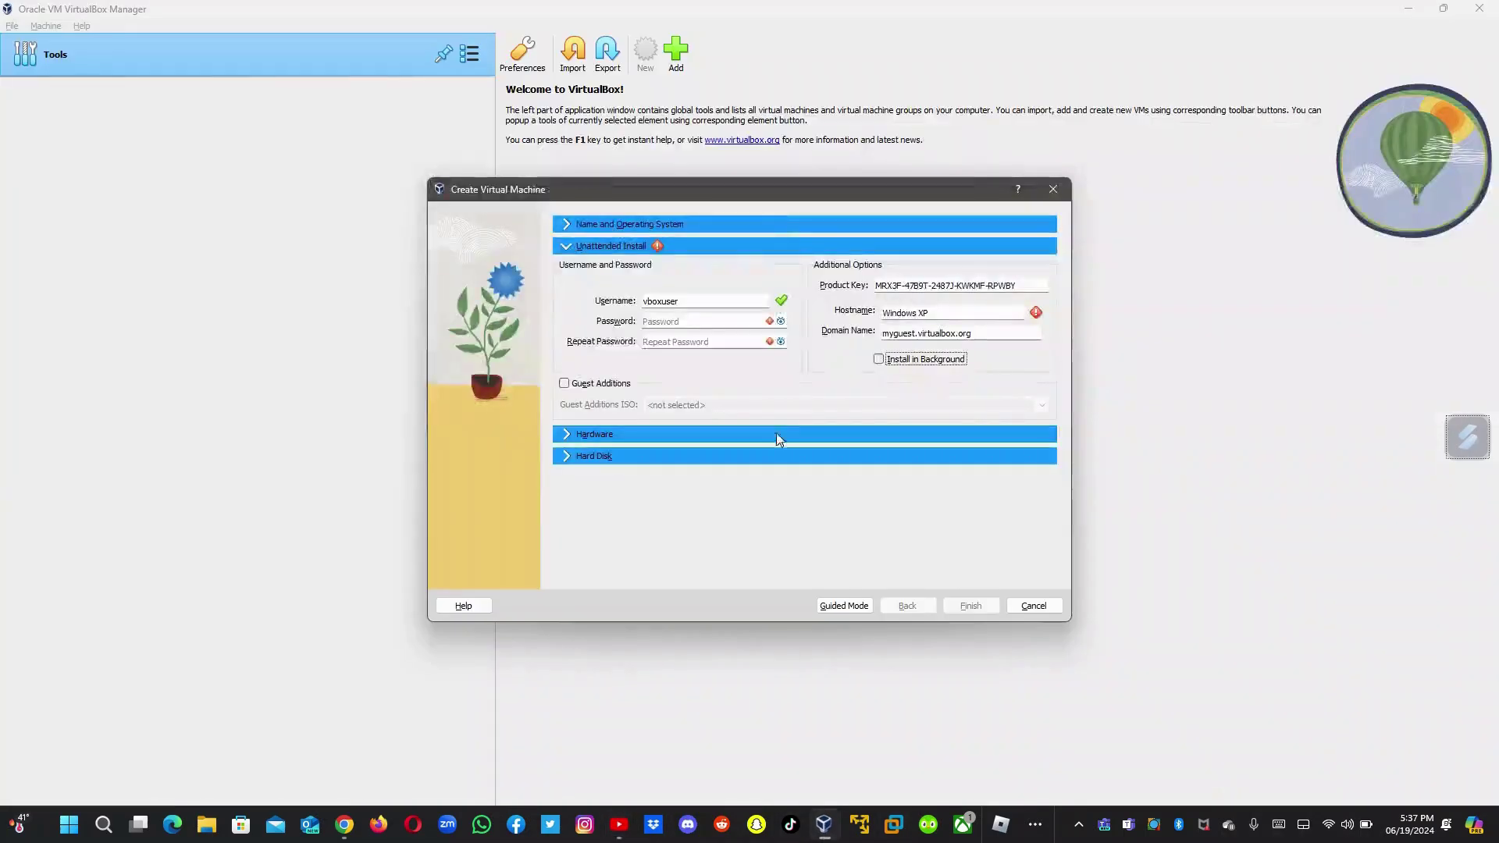
# Step: Change the hostname to Windows XP SP3 and replace vboxuser with the user's name
pyautogui.click(940, 307)
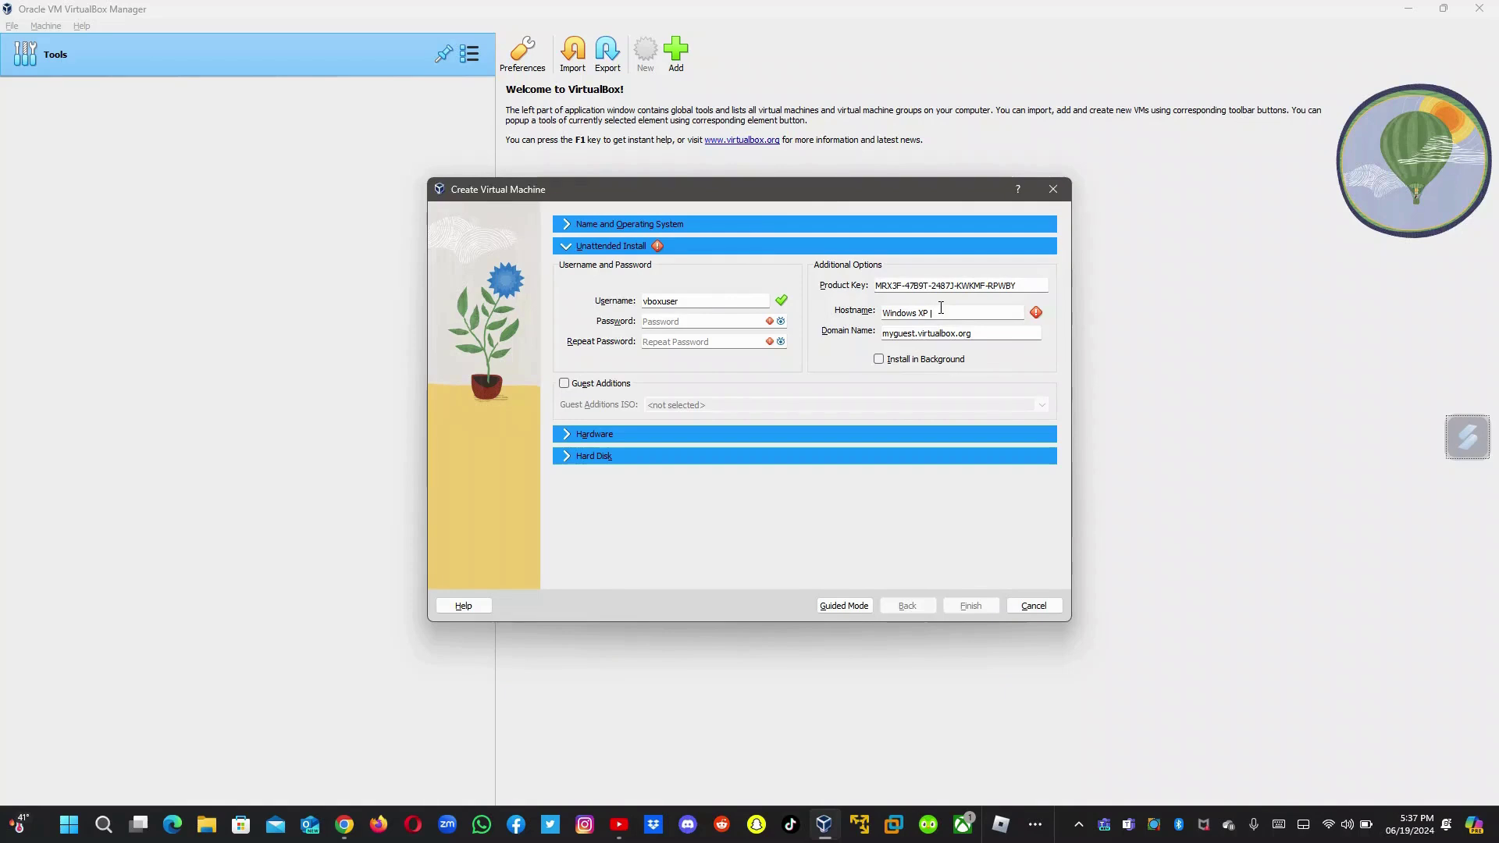
pyautogui.write('3')
pyautogui.moveTo(677, 301); pyautogui.dragTo(584, 299)
pyautogui.write('Satia')
# Step: Enable Guest Additions with a disc image from the list, then resume the tutorial
pyautogui.click(595, 385)
pyautogui.click(723, 405)
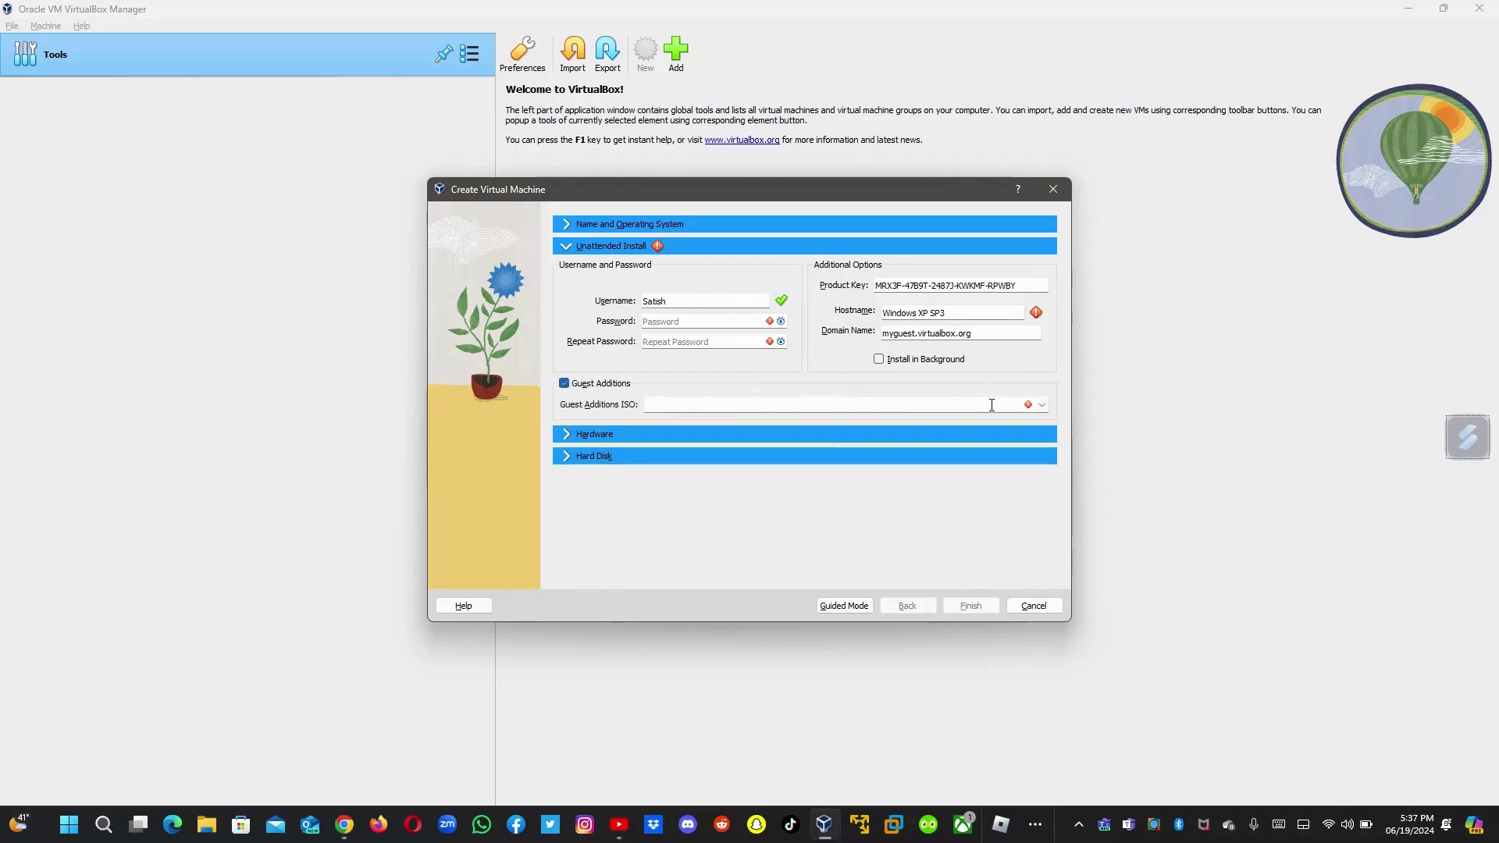
pyautogui.click(1044, 406)
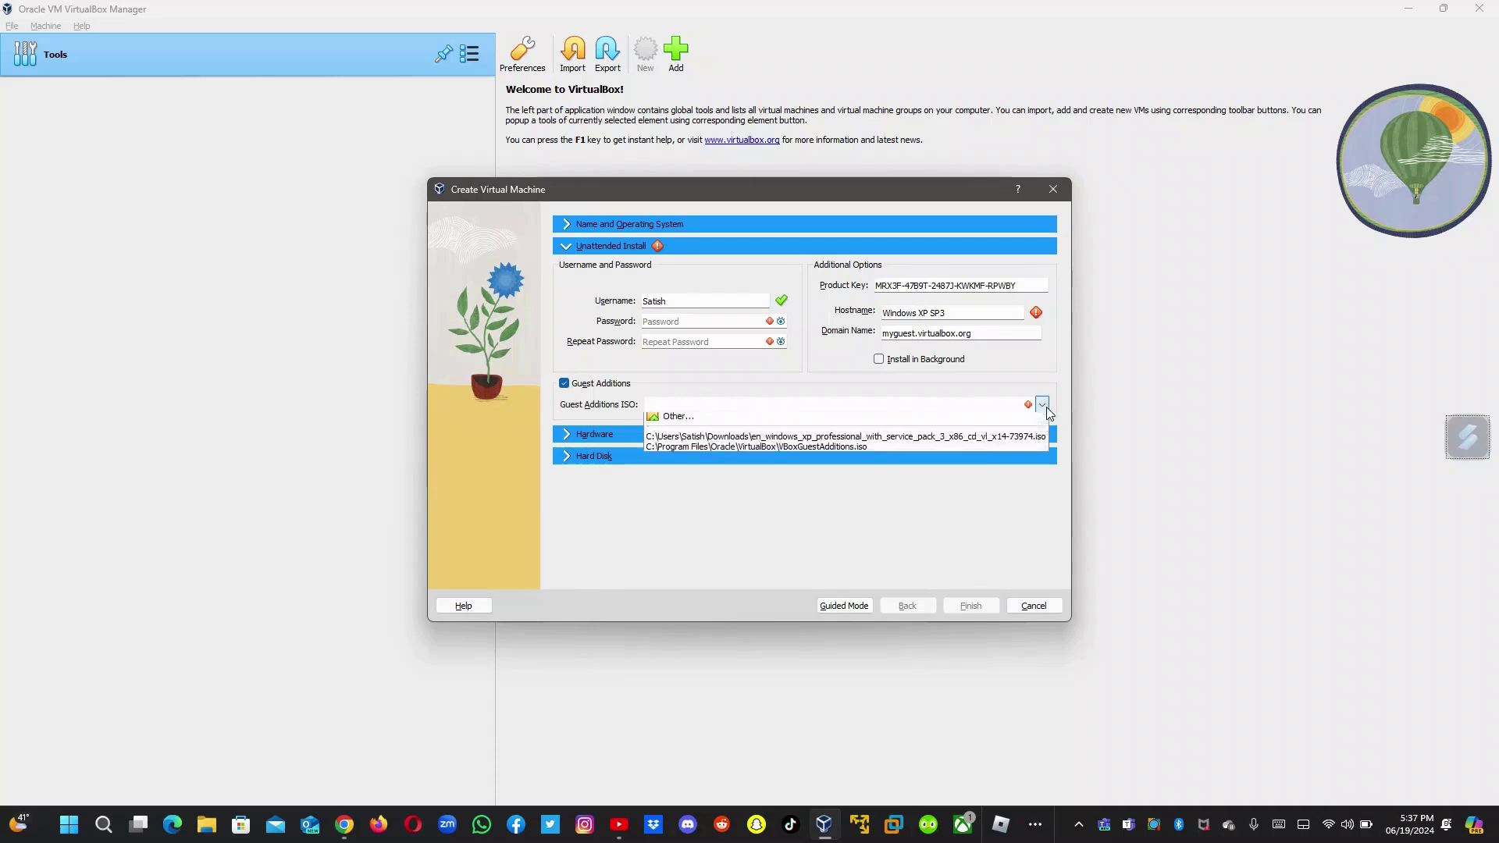
pyautogui.click(931, 447)
pyautogui.click(618, 824)
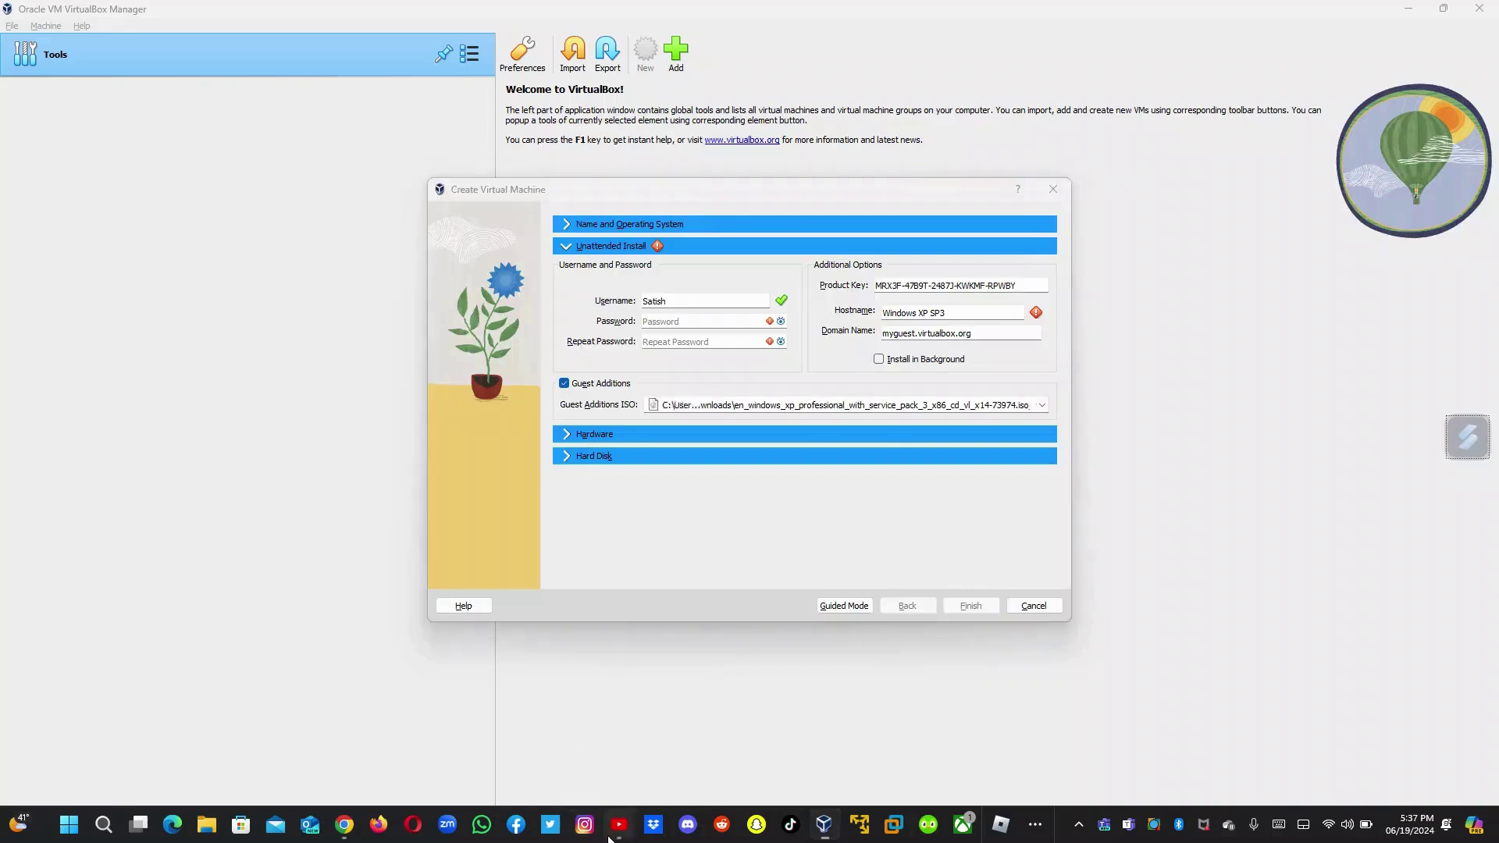
pyautogui.click(666, 565)
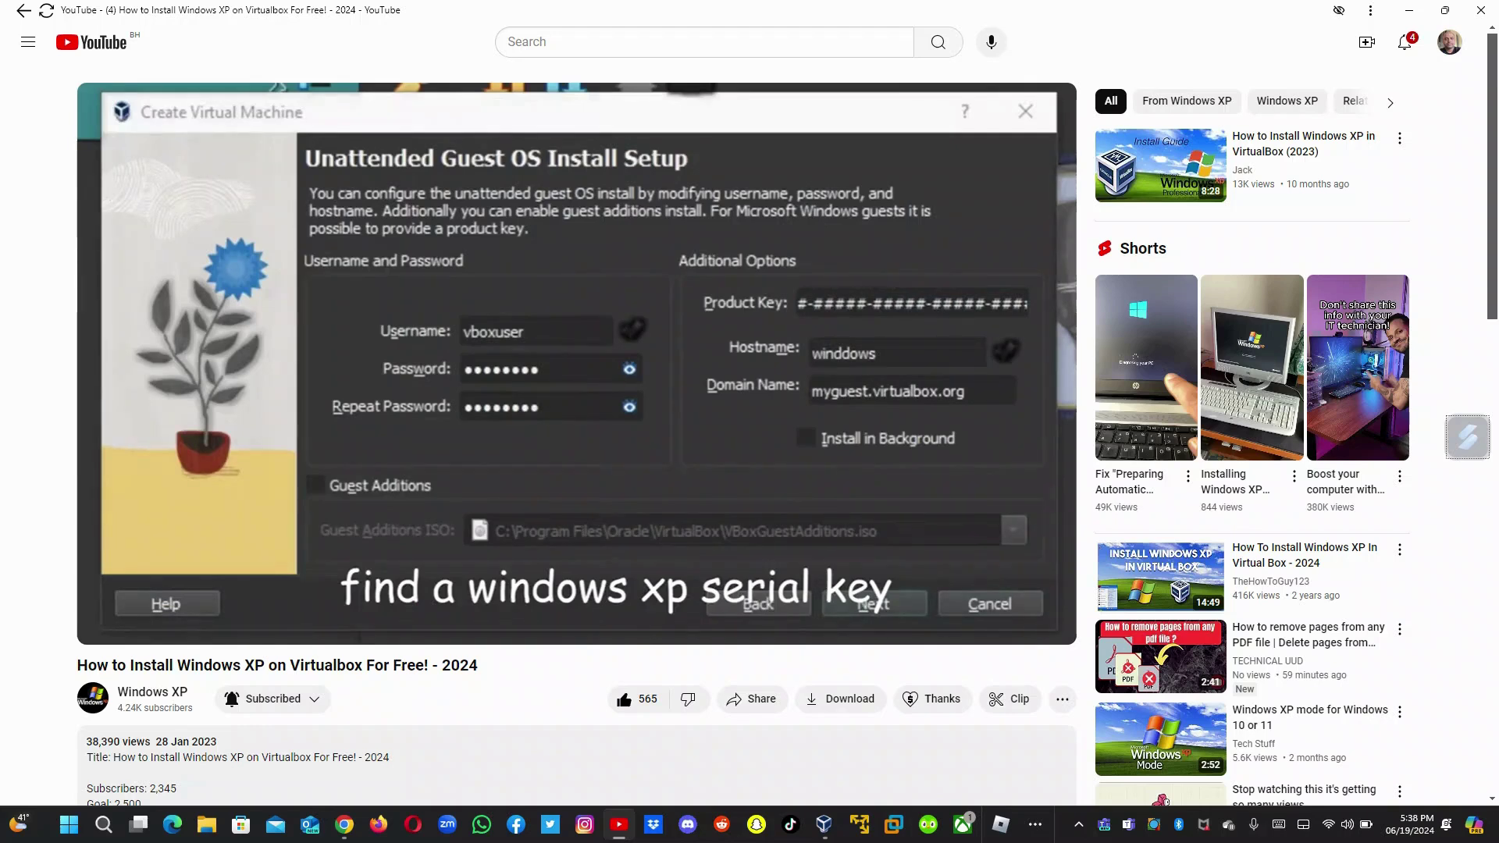
# Step: Pause the tutorial at 2:14 showing 192 MB base memory, then return to the wizard
pyautogui.moveTo(912, 260)
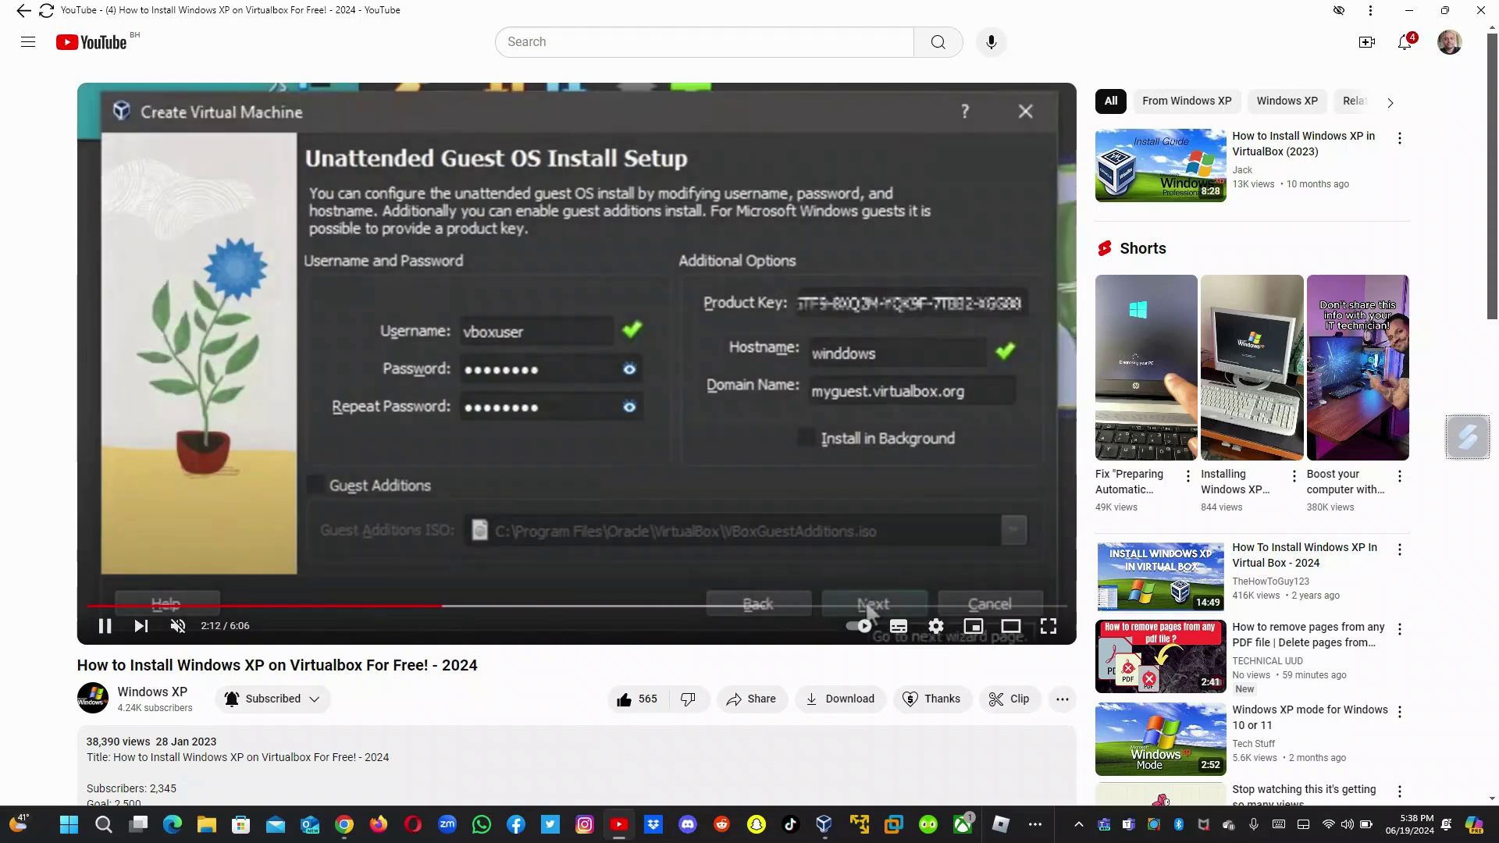
pyautogui.click(792, 563)
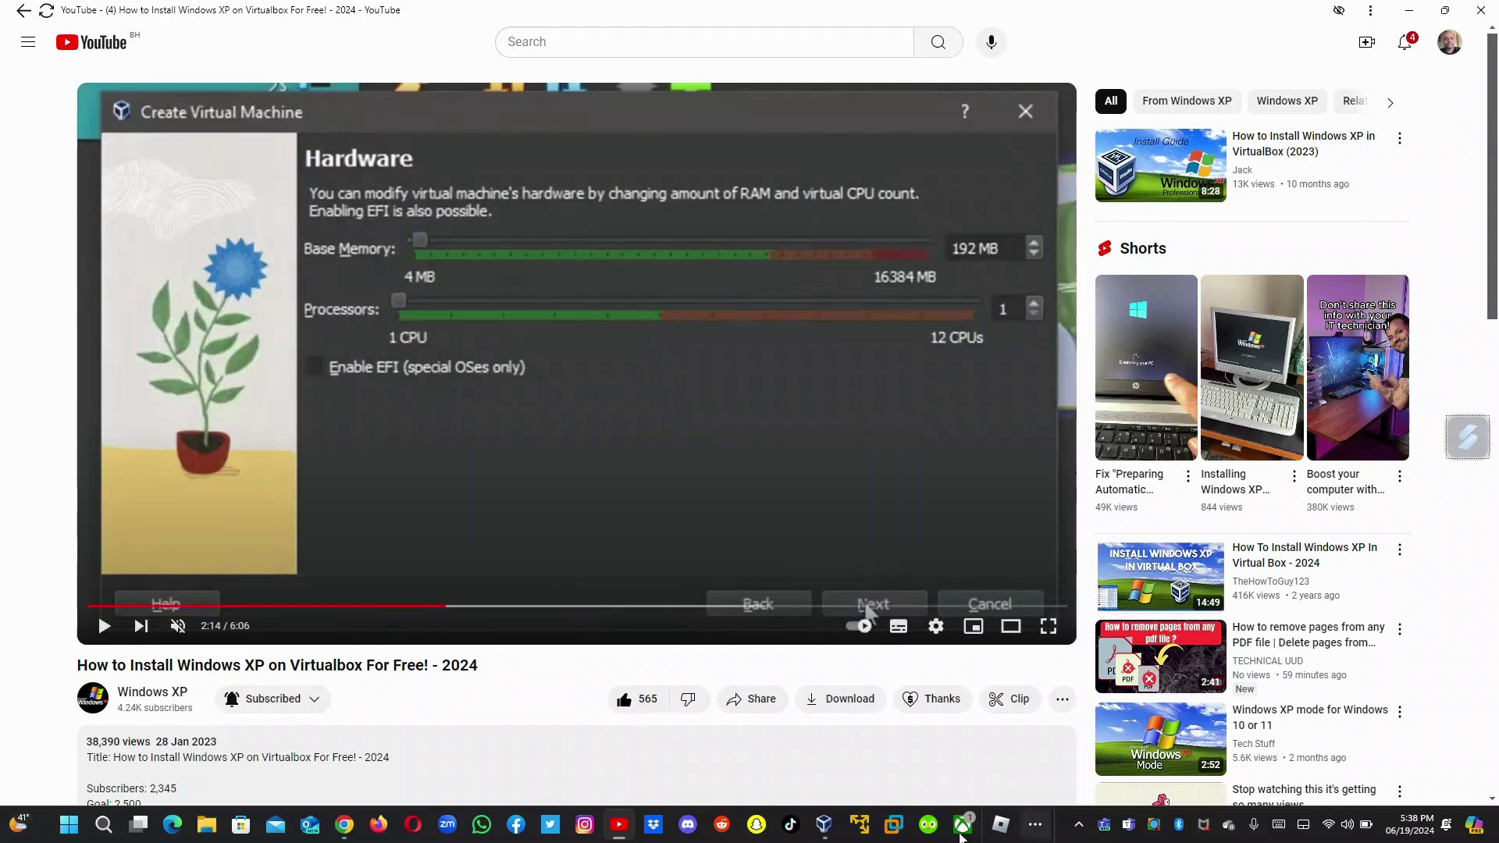
pyautogui.click(823, 835)
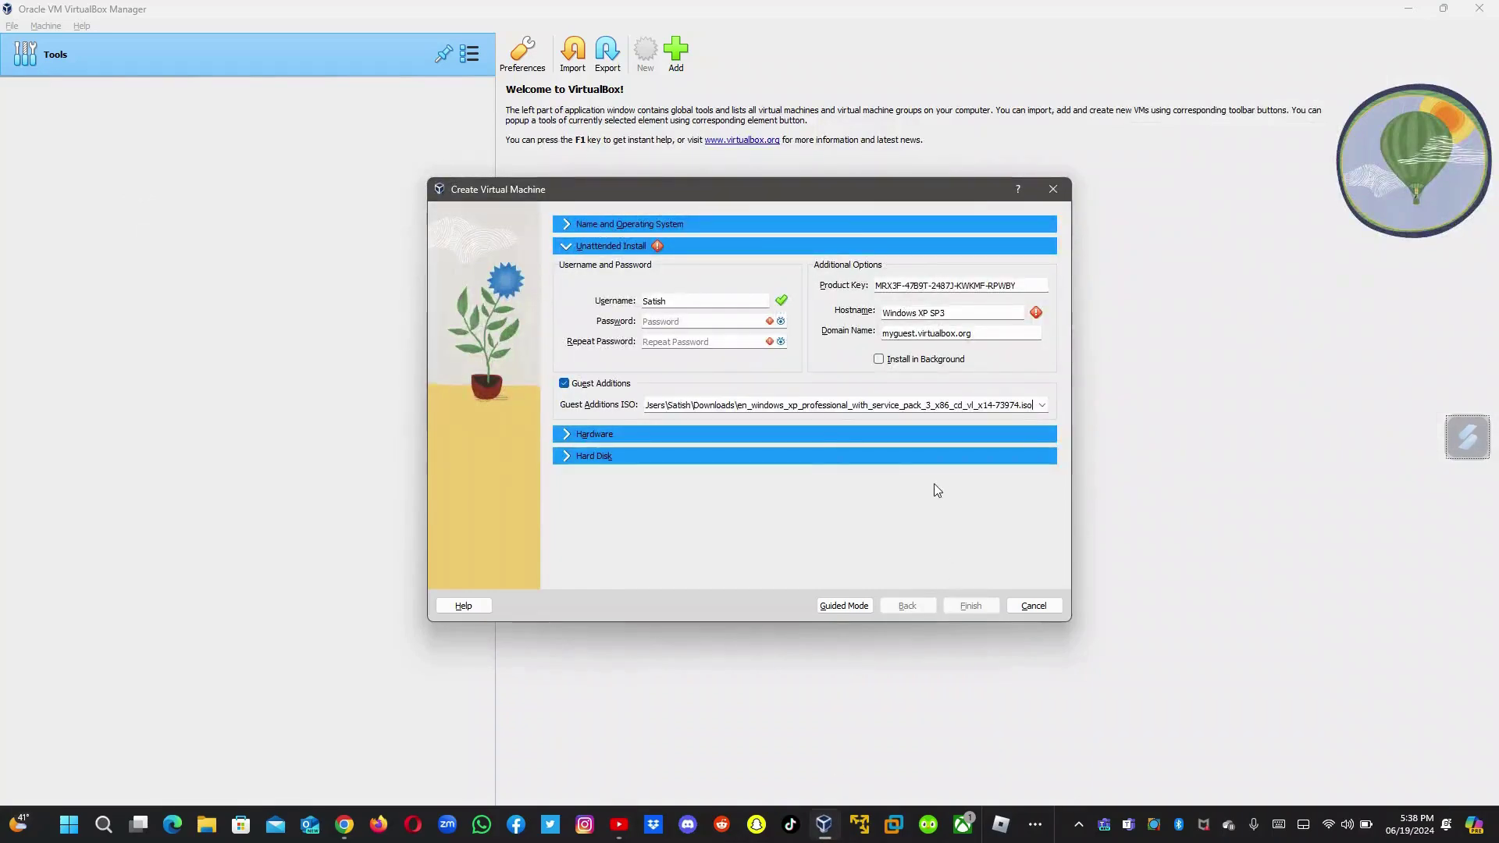
# Step: Expand Hardware and change Base Memory to 256 MB
pyautogui.click(806, 435)
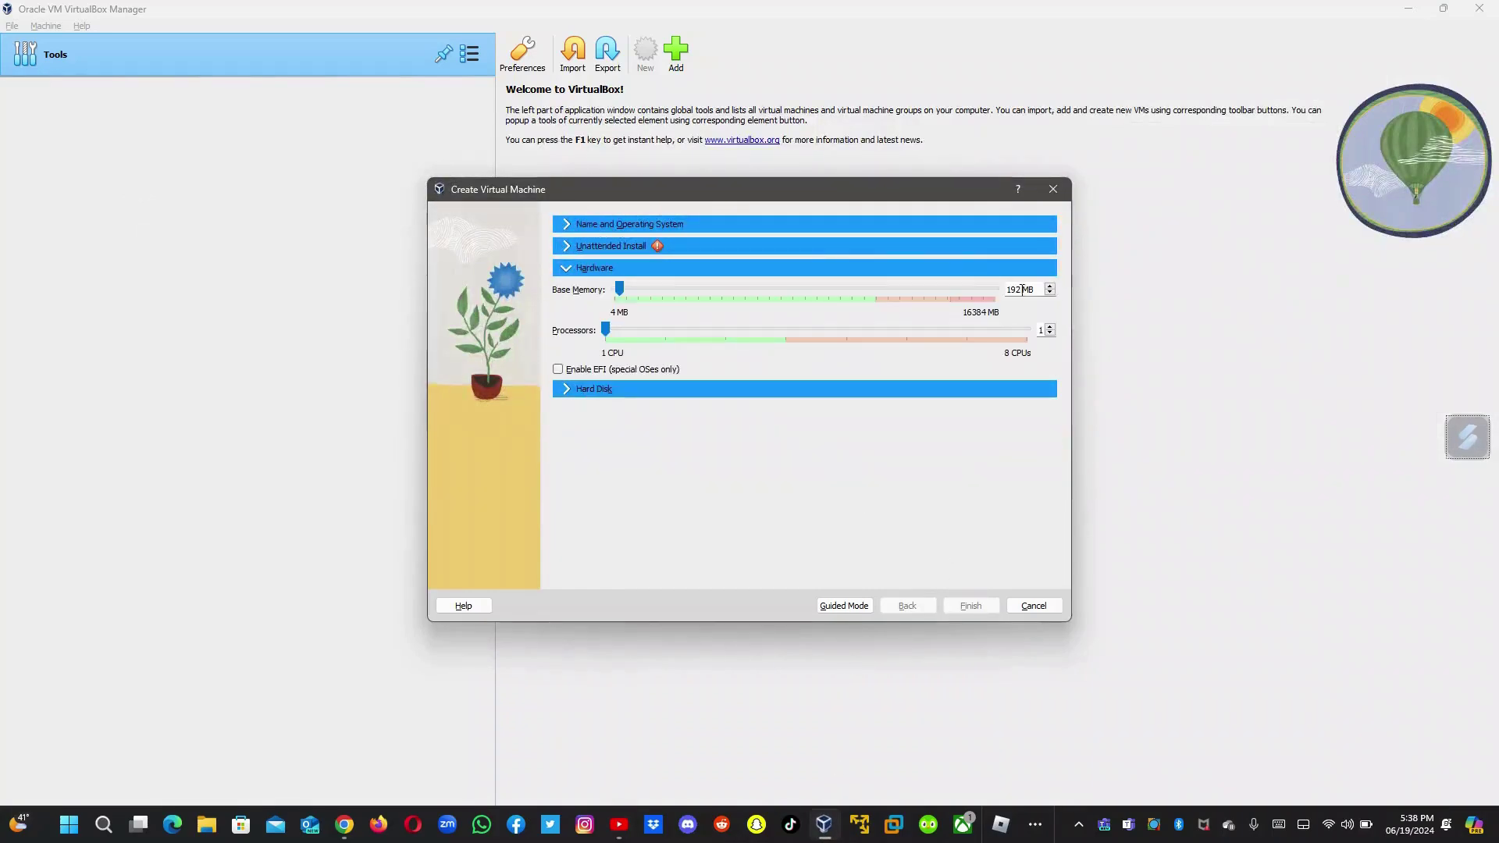
pyautogui.moveTo(1022, 289); pyautogui.dragTo(1008, 288)
pyautogui.write('256')
# Step: Check the tutorial's hard disk step and expand the wizard's Hard Disk options
pyautogui.click(620, 824)
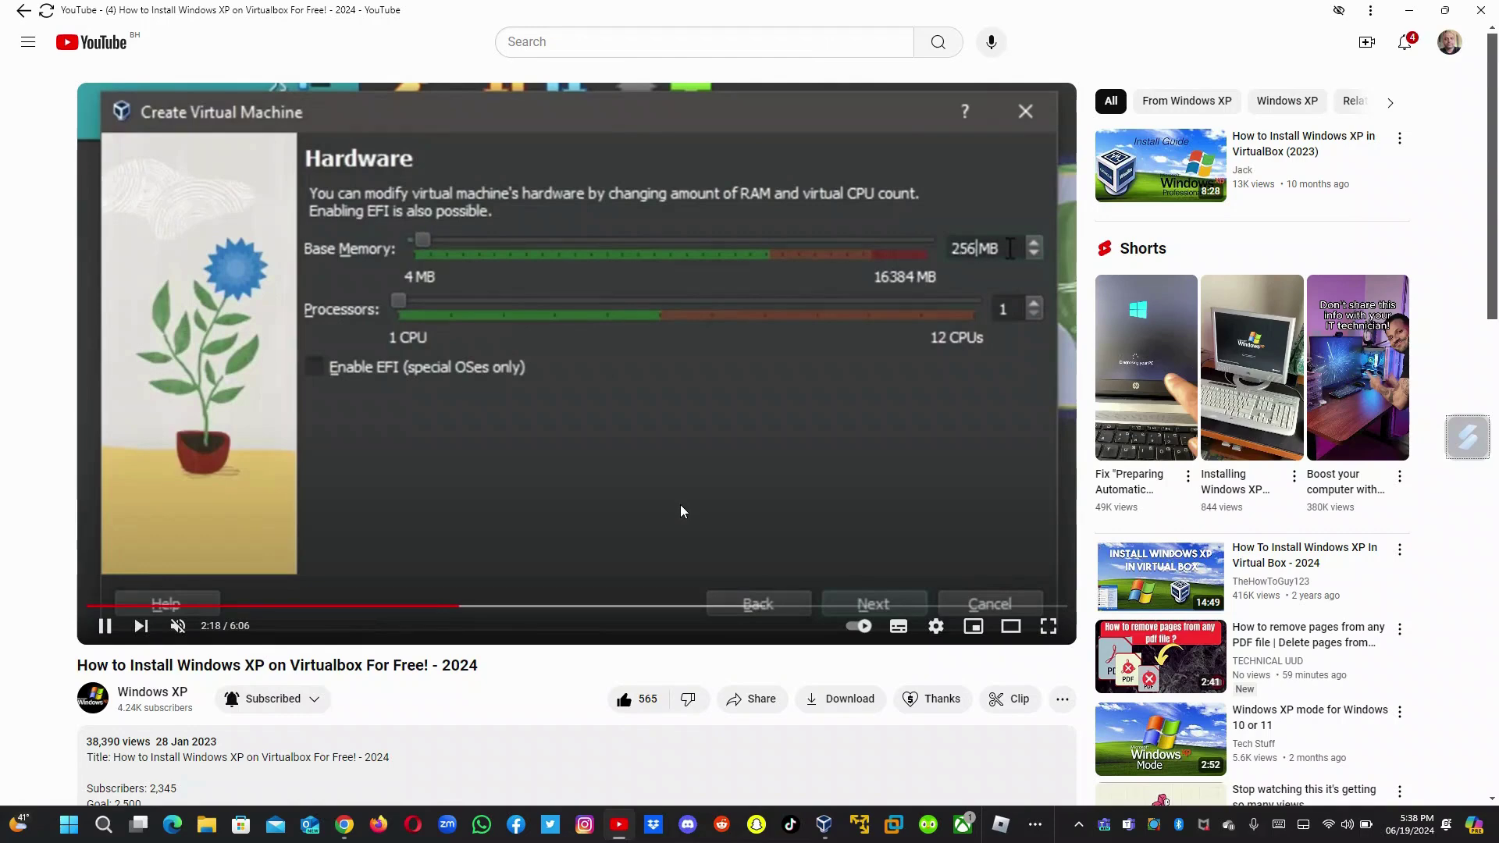
pyautogui.click(802, 596)
pyautogui.click(823, 824)
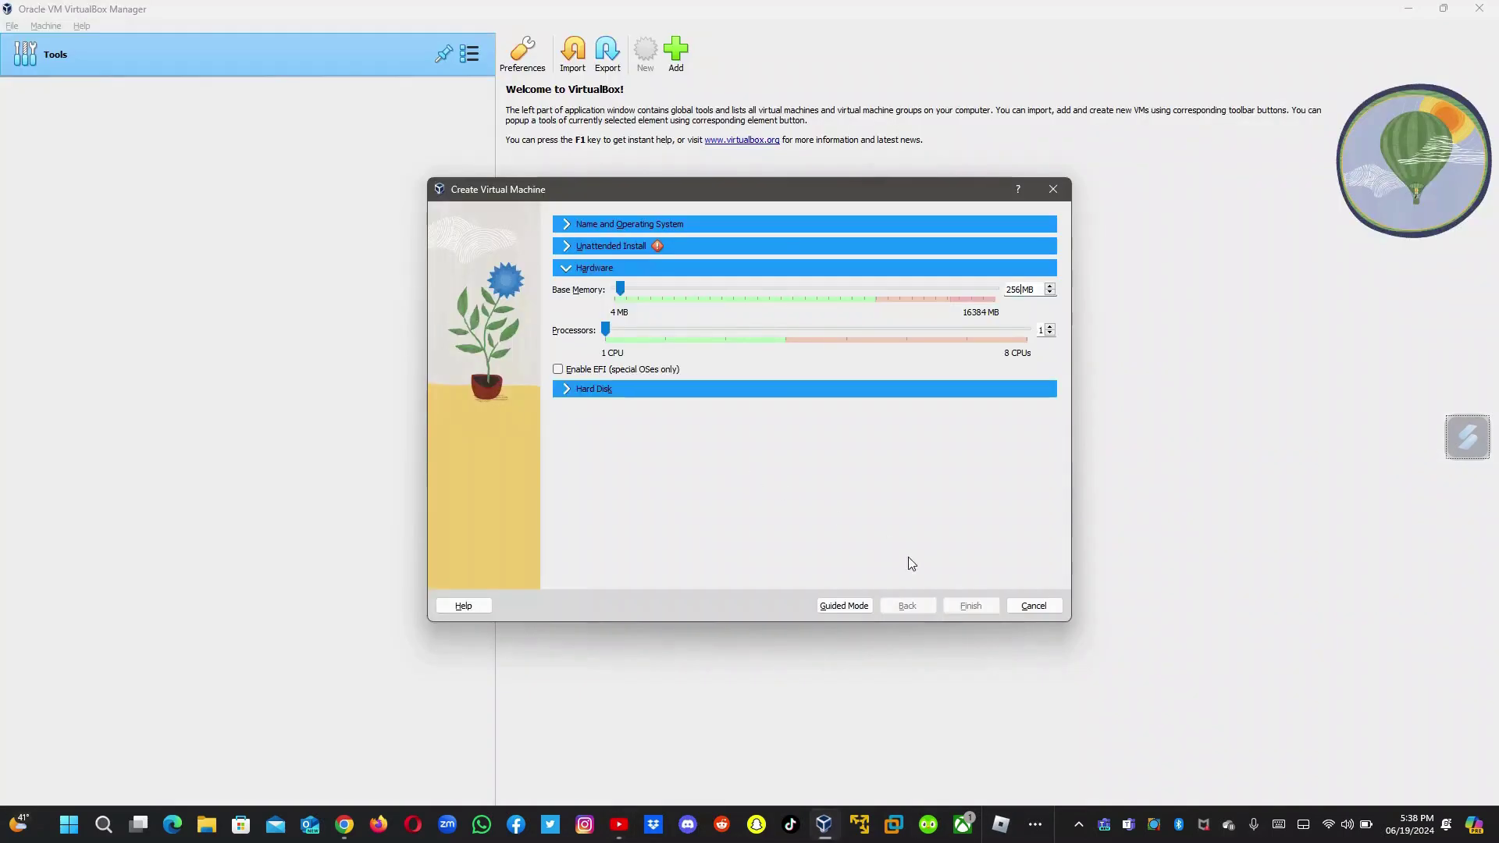
pyautogui.click(631, 390)
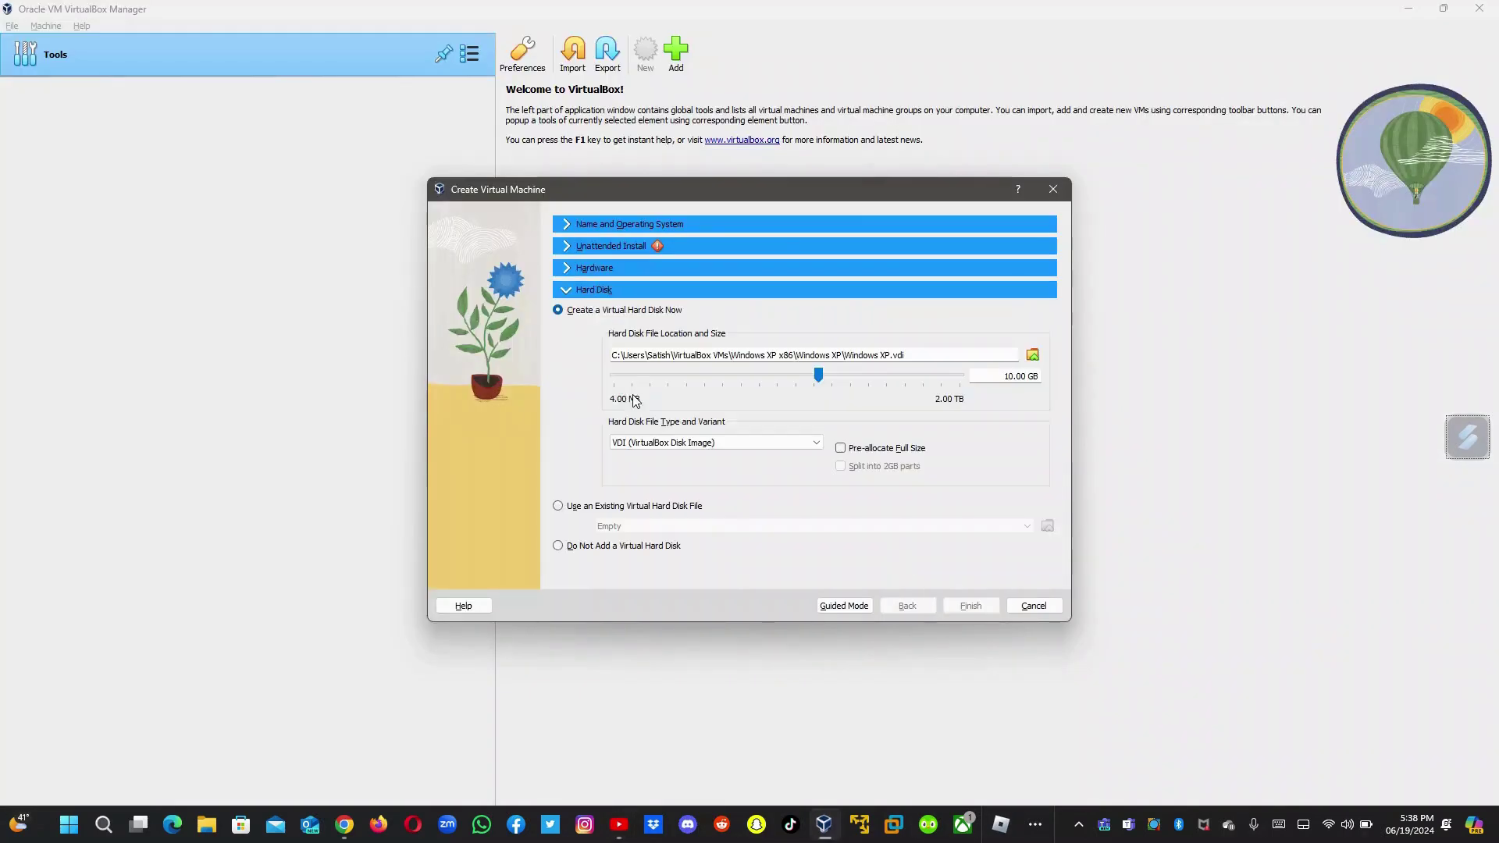
pyautogui.click(618, 824)
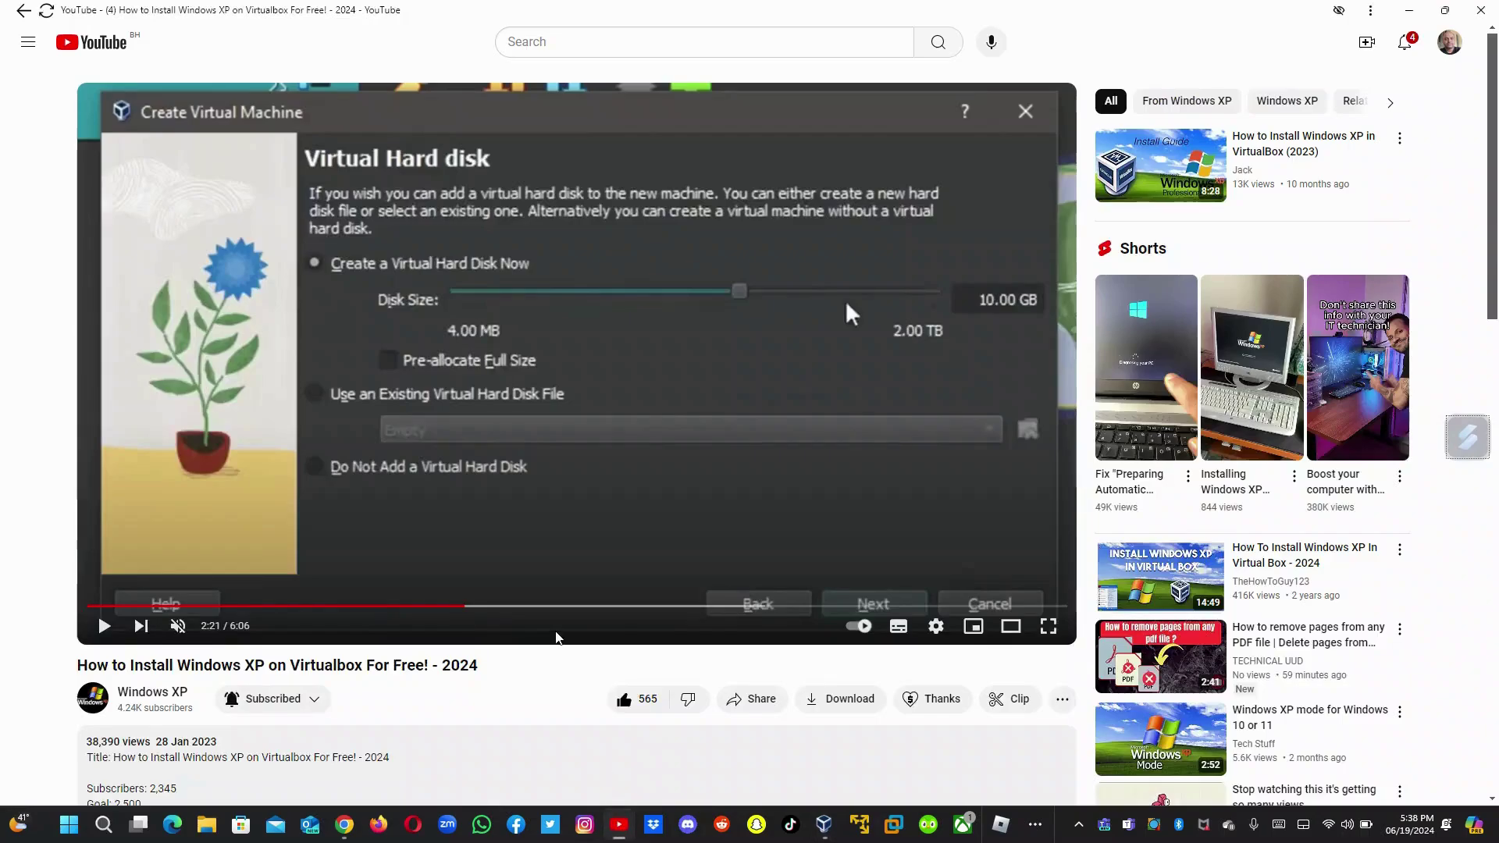
# Step: Replay the tutorial full screen from about 2:15 and pause at 2:25, where the disk shows 2.00 GB
pyautogui.moveTo(468, 612); pyautogui.dragTo(462, 612)
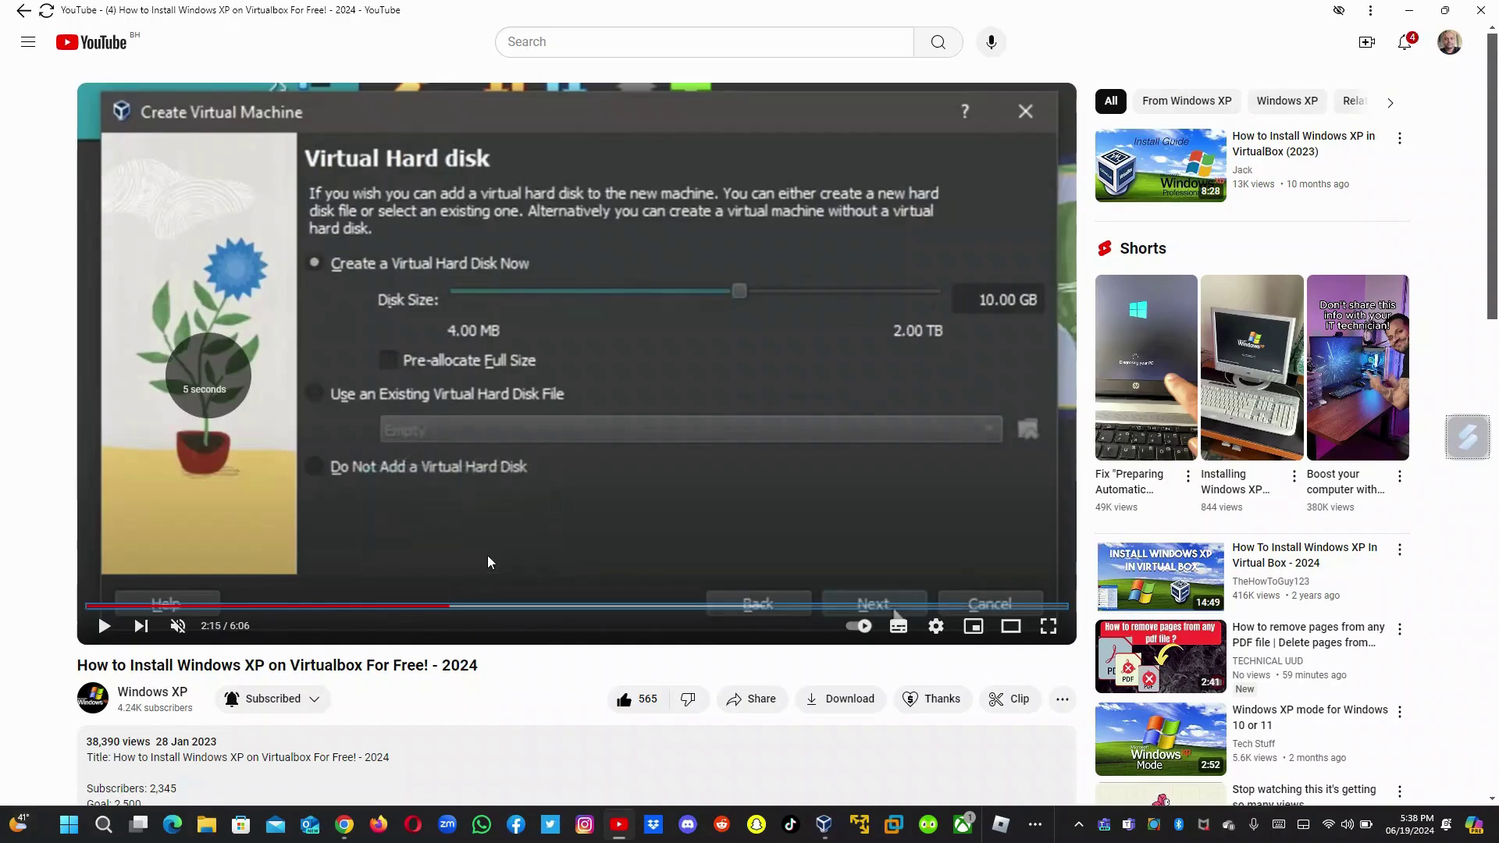
pyautogui.press('Left')
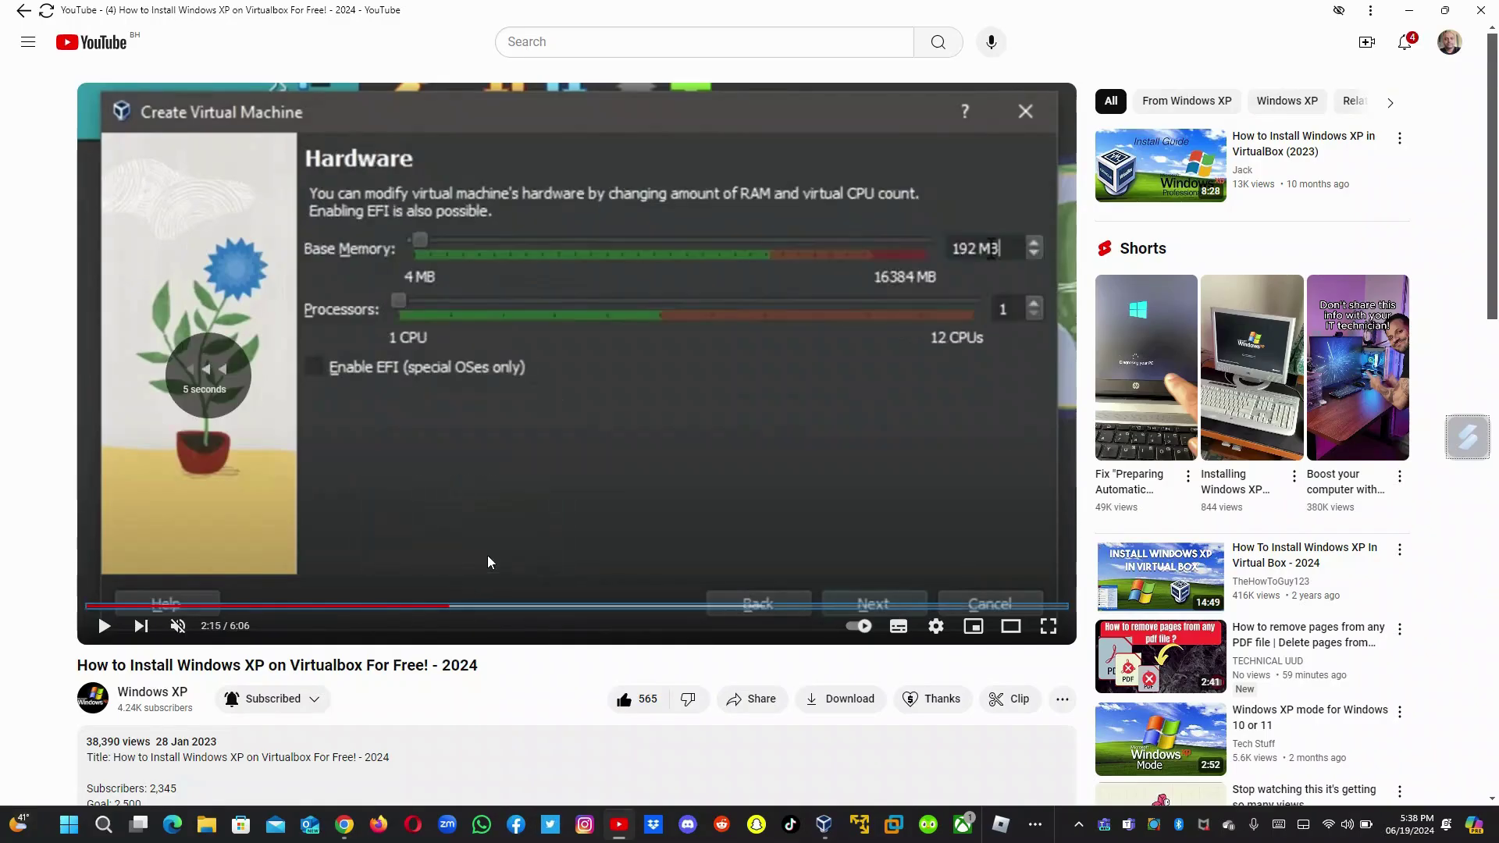
pyautogui.press('space')
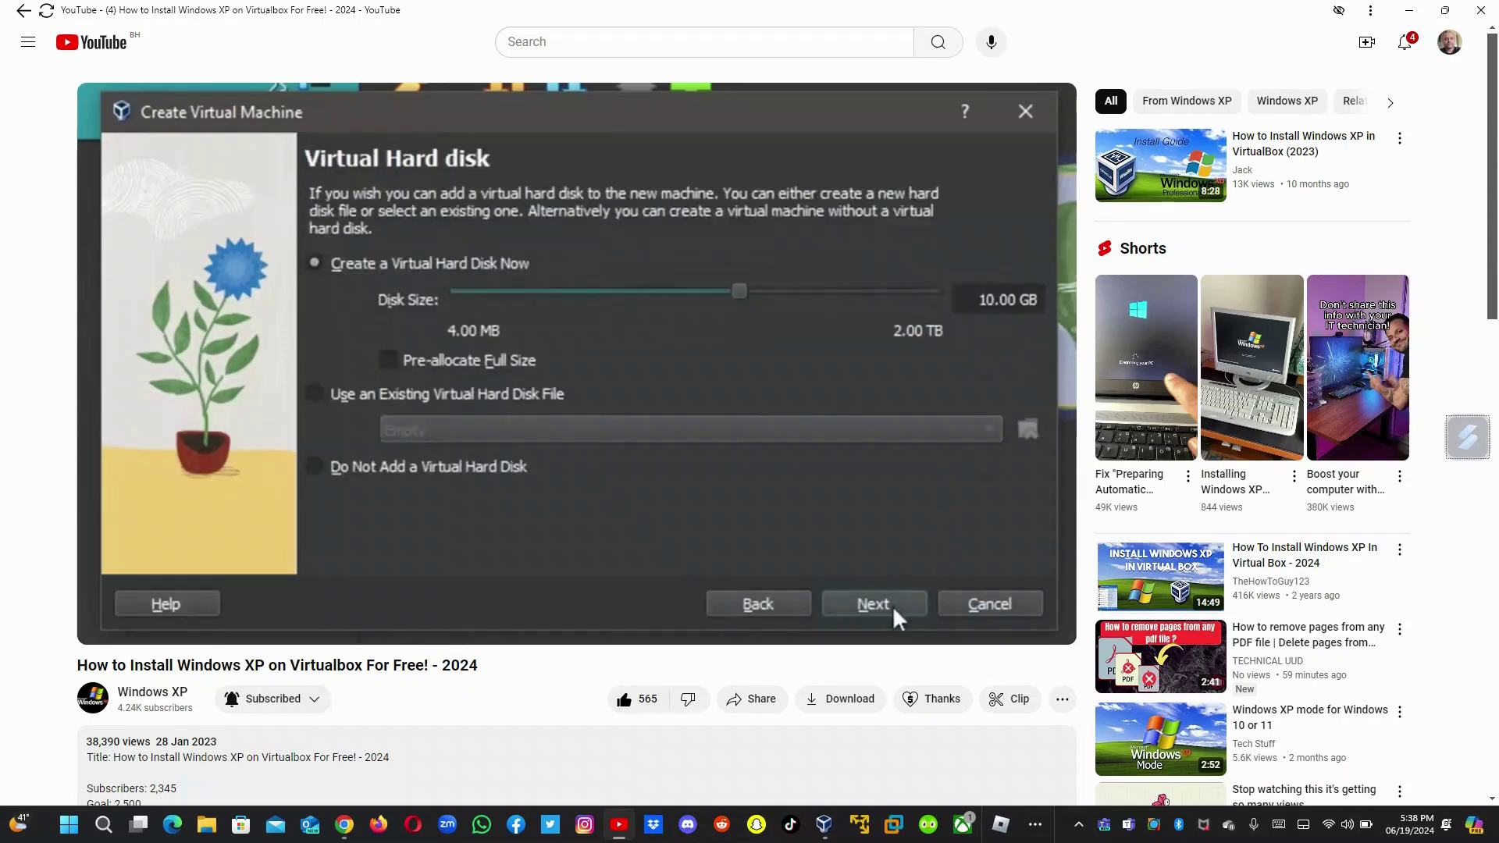
pyautogui.doubleClick(560, 396)
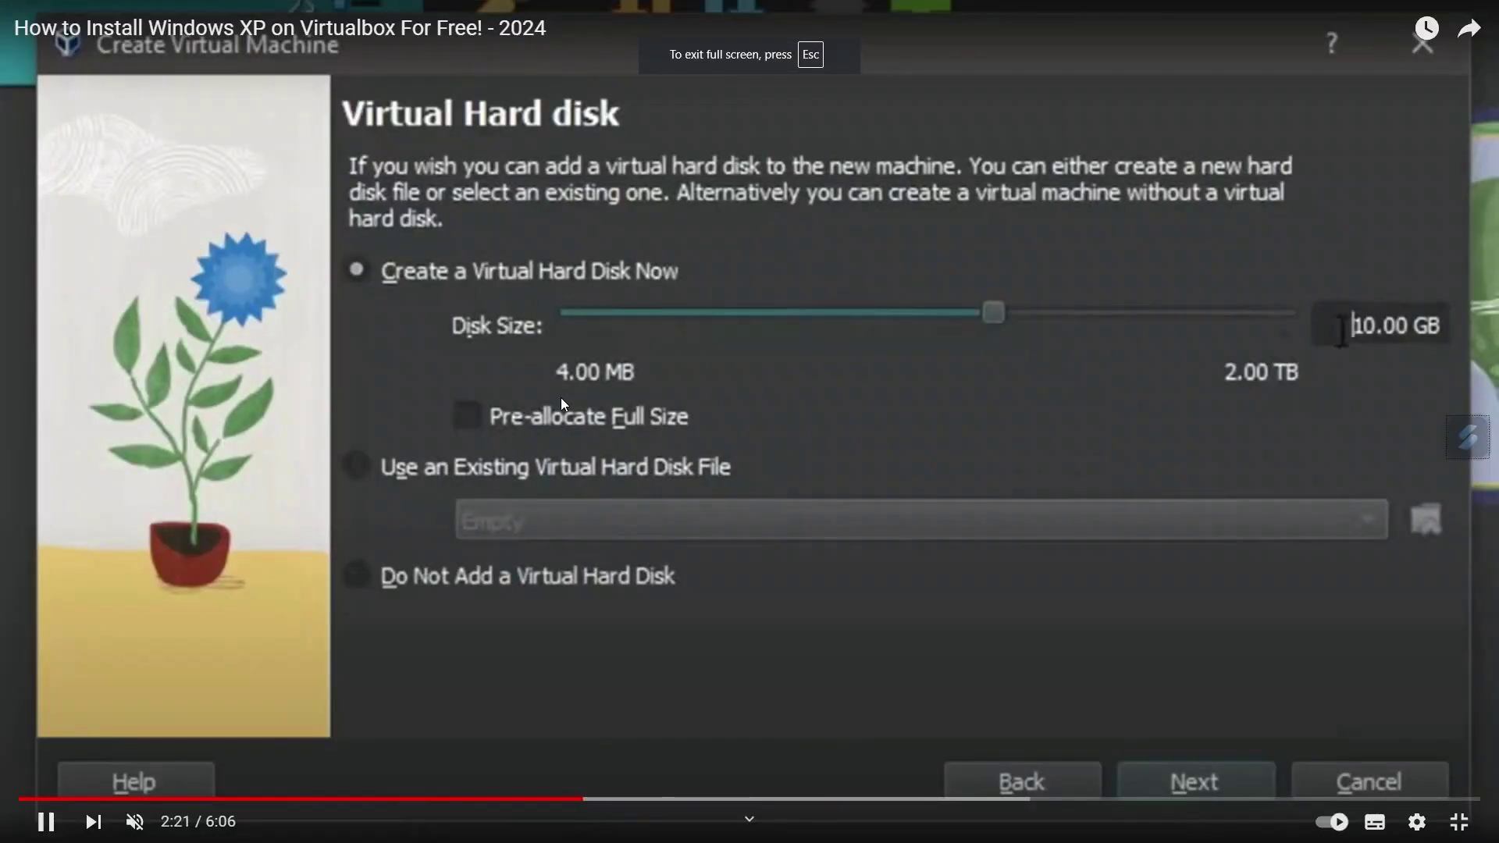
pyautogui.click(579, 401)
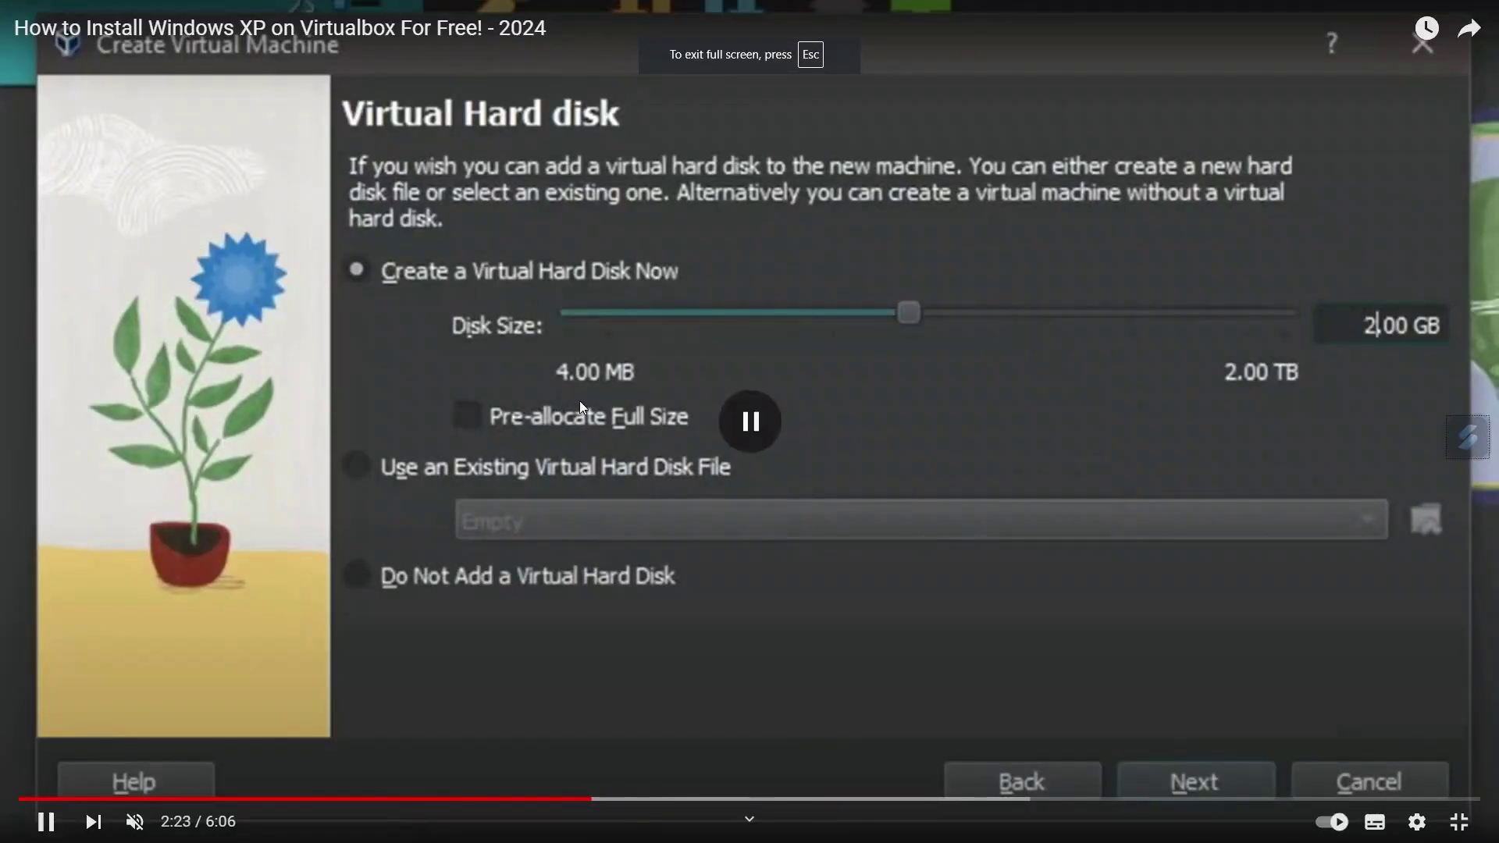
pyautogui.click(579, 400)
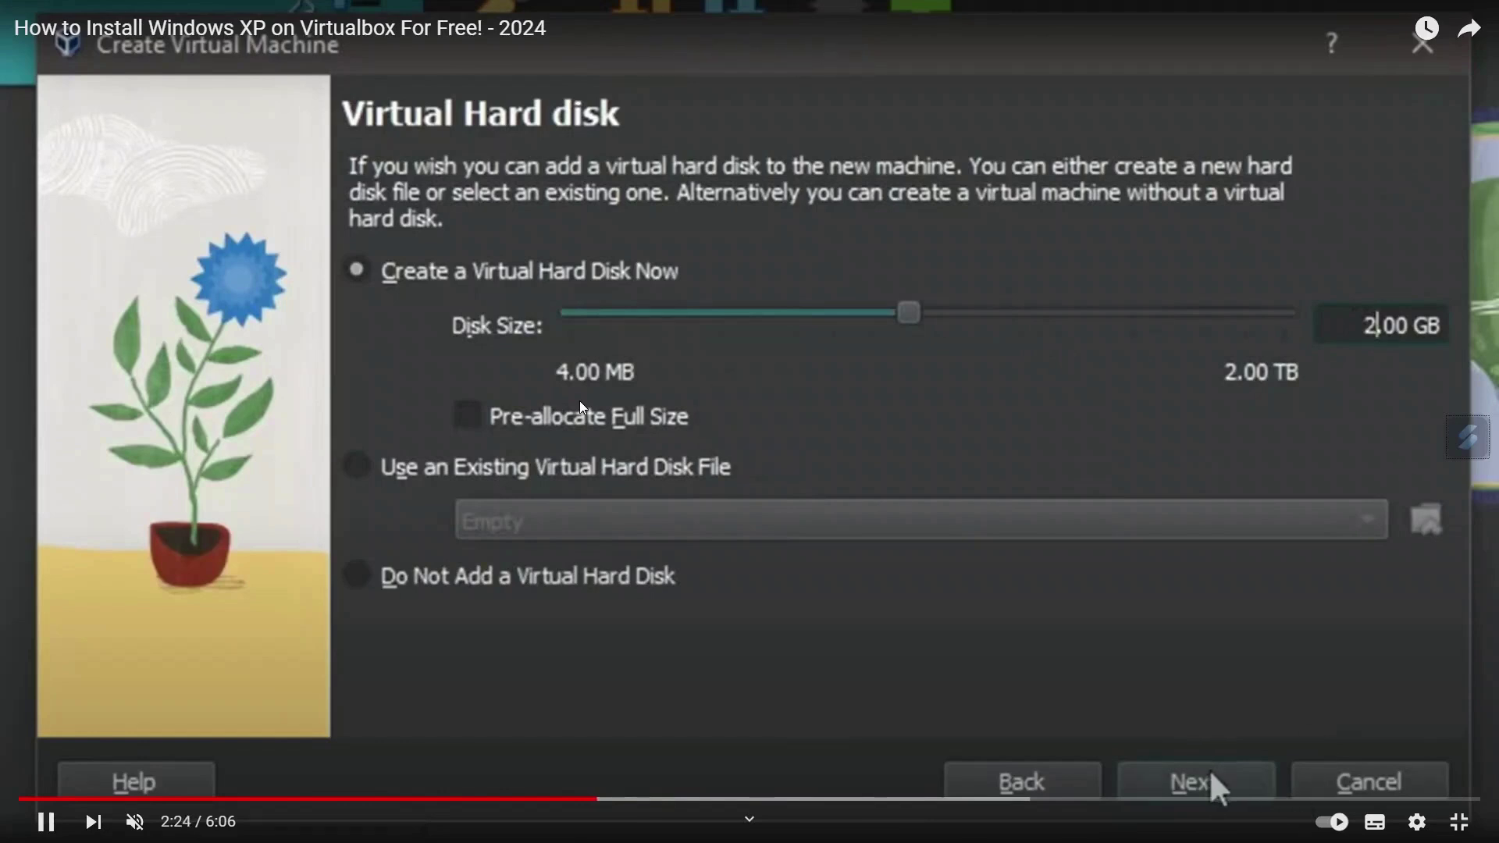
pyautogui.click(579, 401)
pyautogui.press('Escape')
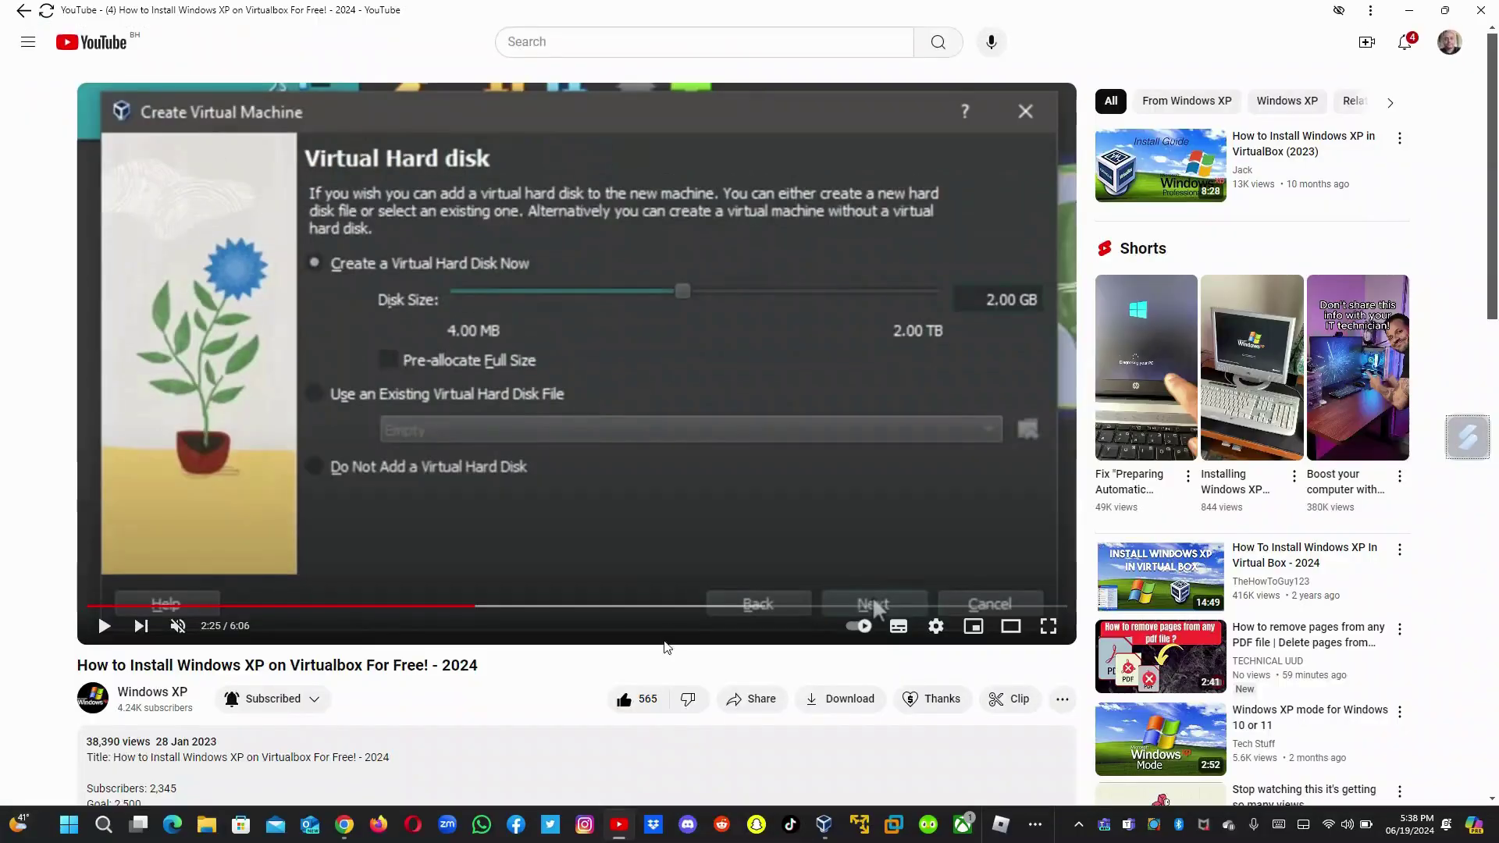
pyautogui.click(823, 824)
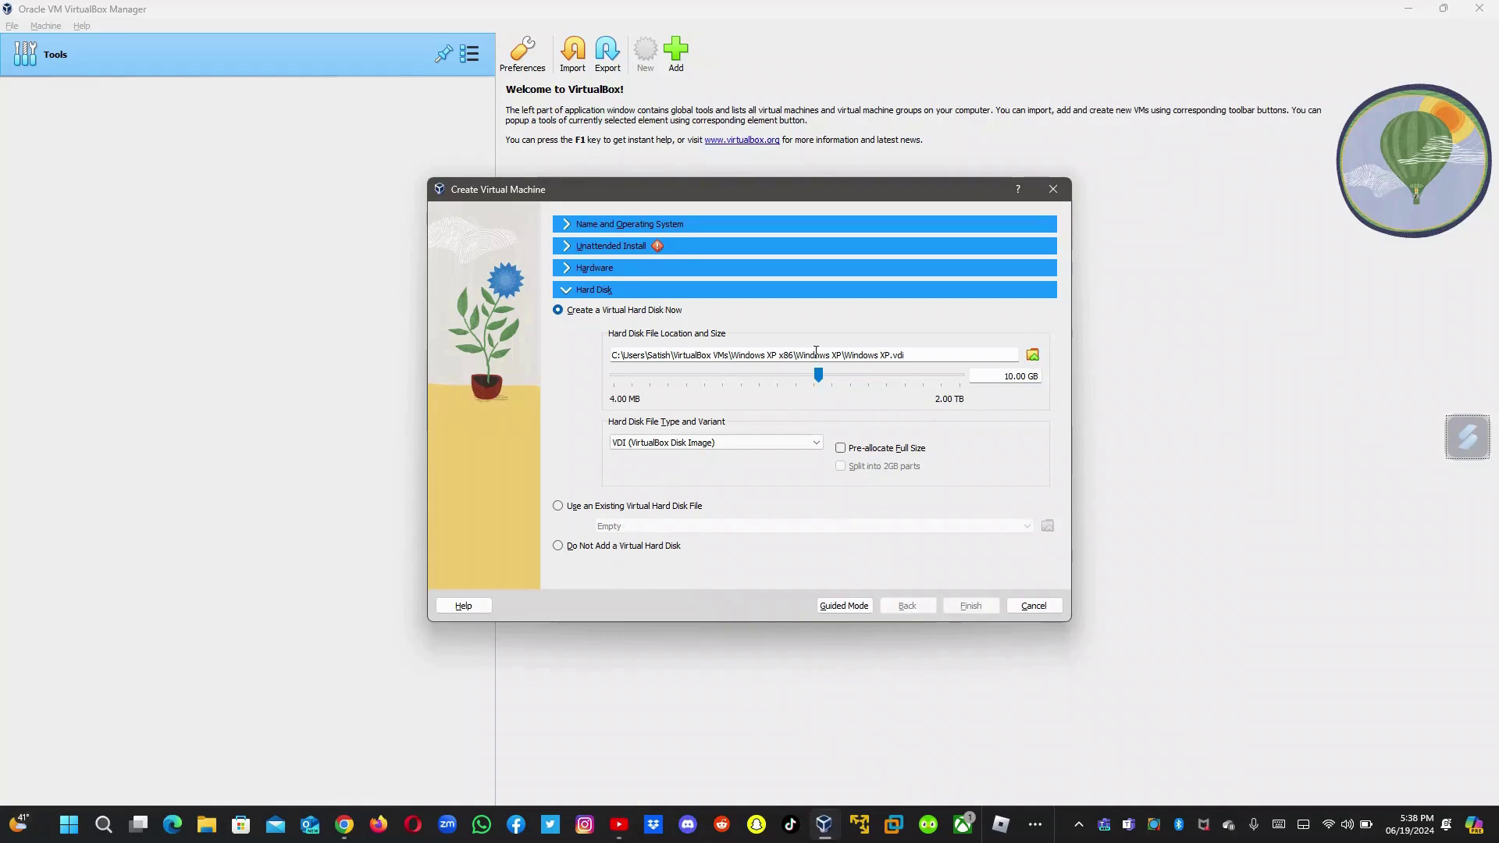
# Step: Shrink the new Windows XP.vdi virtual hard disk to 2.00 GB
pyautogui.rightClick(998, 378)
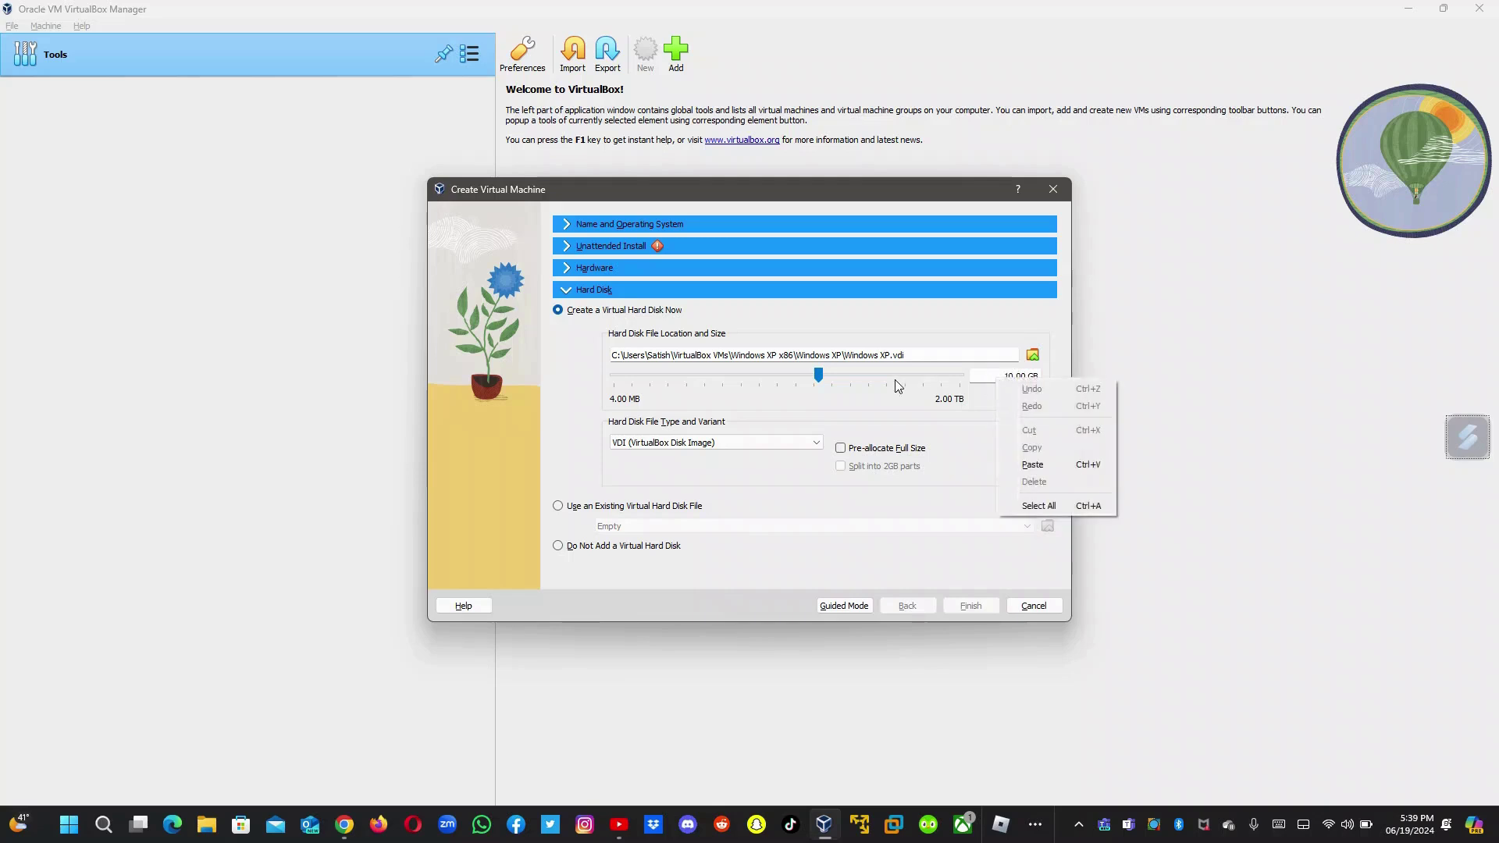
pyautogui.click(818, 380)
pyautogui.moveTo(818, 381); pyautogui.dragTo(760, 380)
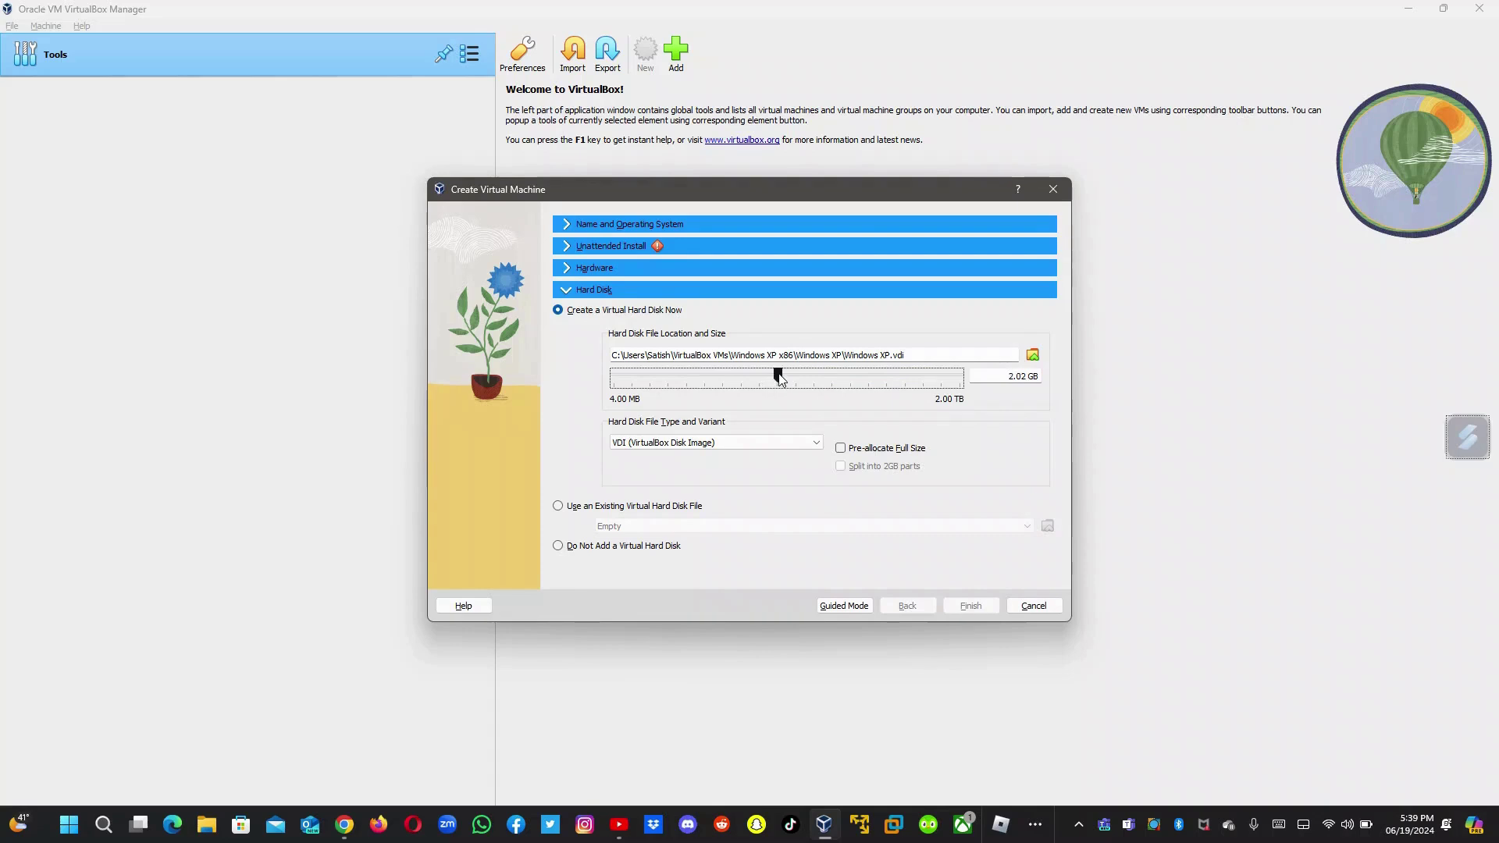
pyautogui.click(1026, 378)
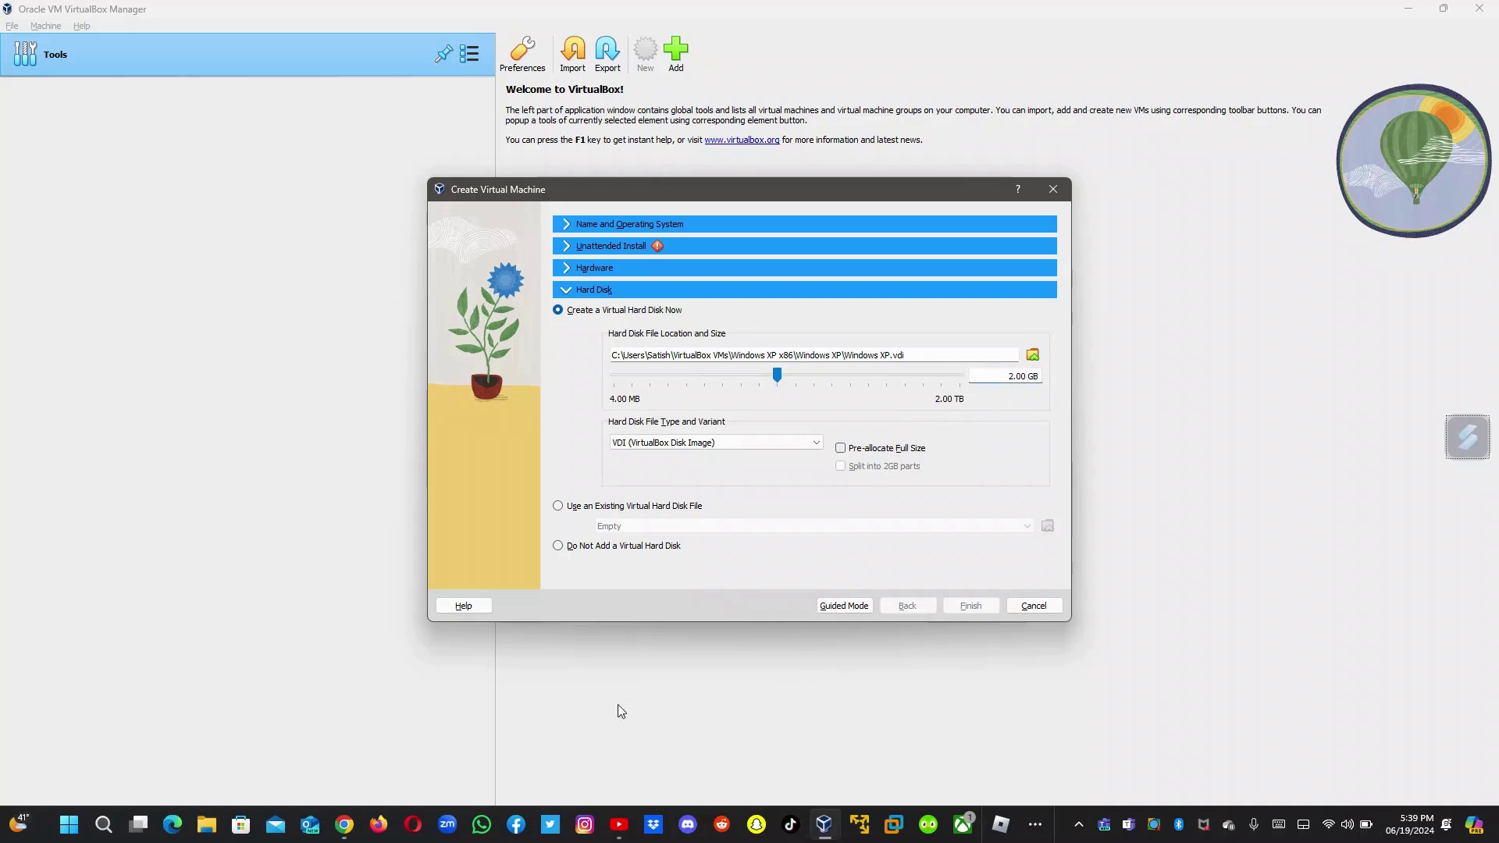
# Step: Play the YouTube tutorial to its Summary page, then return to the VM wizard
pyautogui.click(625, 835)
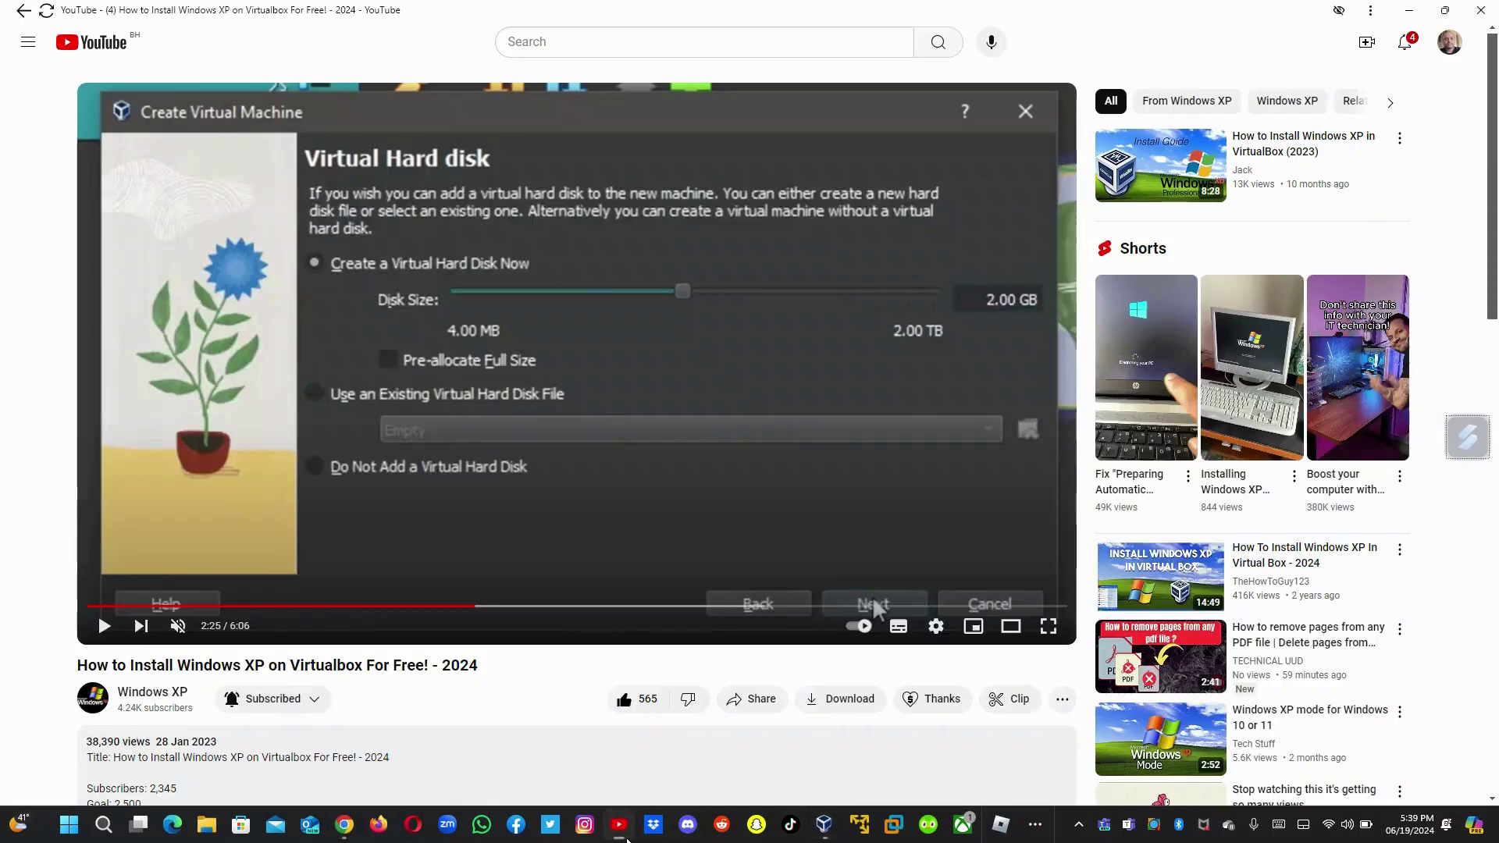
pyautogui.click(668, 519)
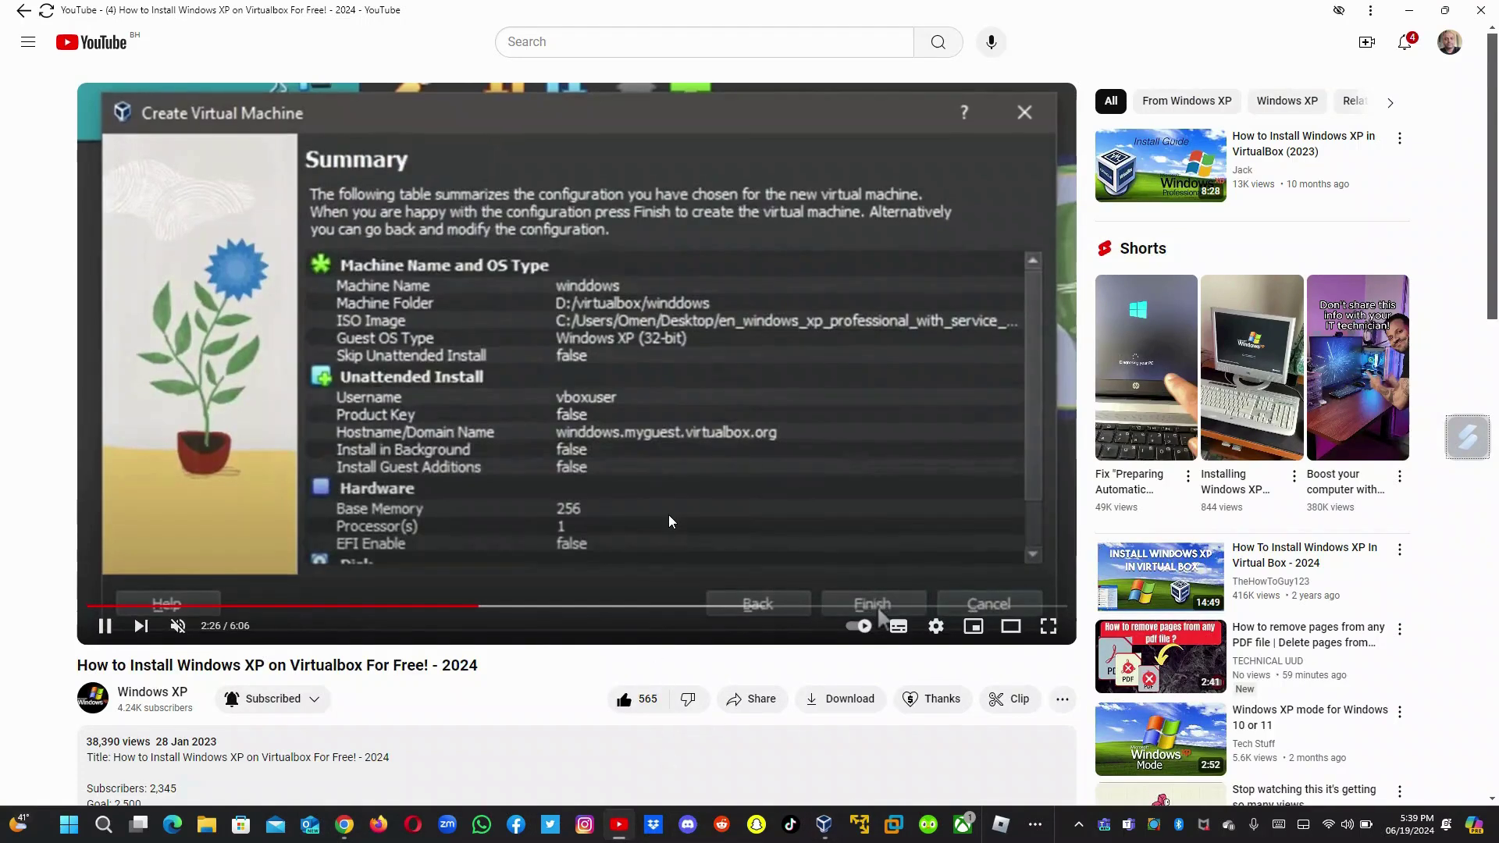
pyautogui.click(823, 823)
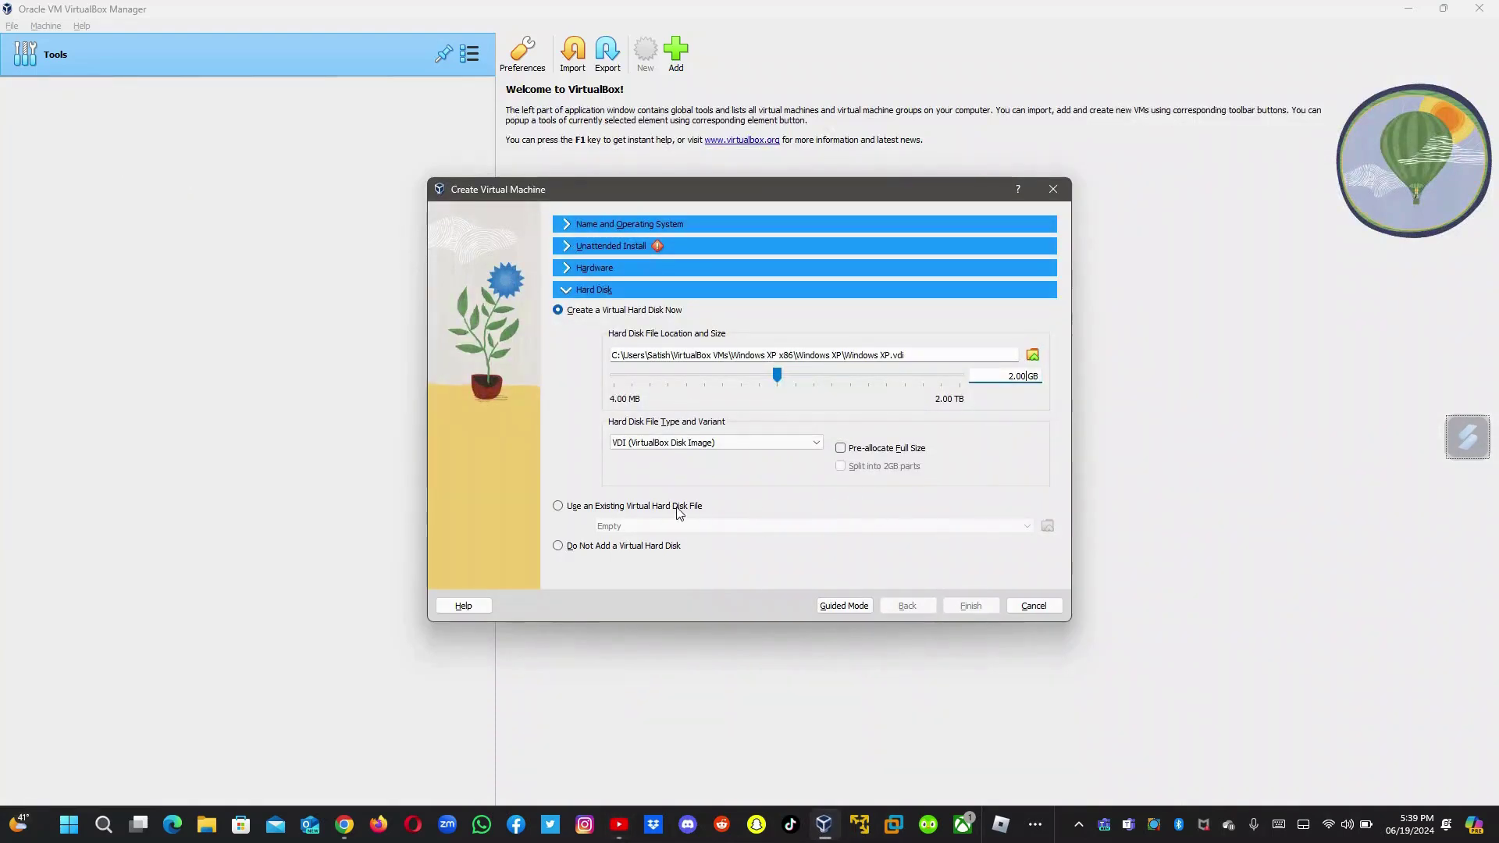
# Step: Pre-allocate the full disk size and enable EFI for the new machine
pyautogui.click(869, 449)
pyautogui.click(818, 268)
pyautogui.click(621, 376)
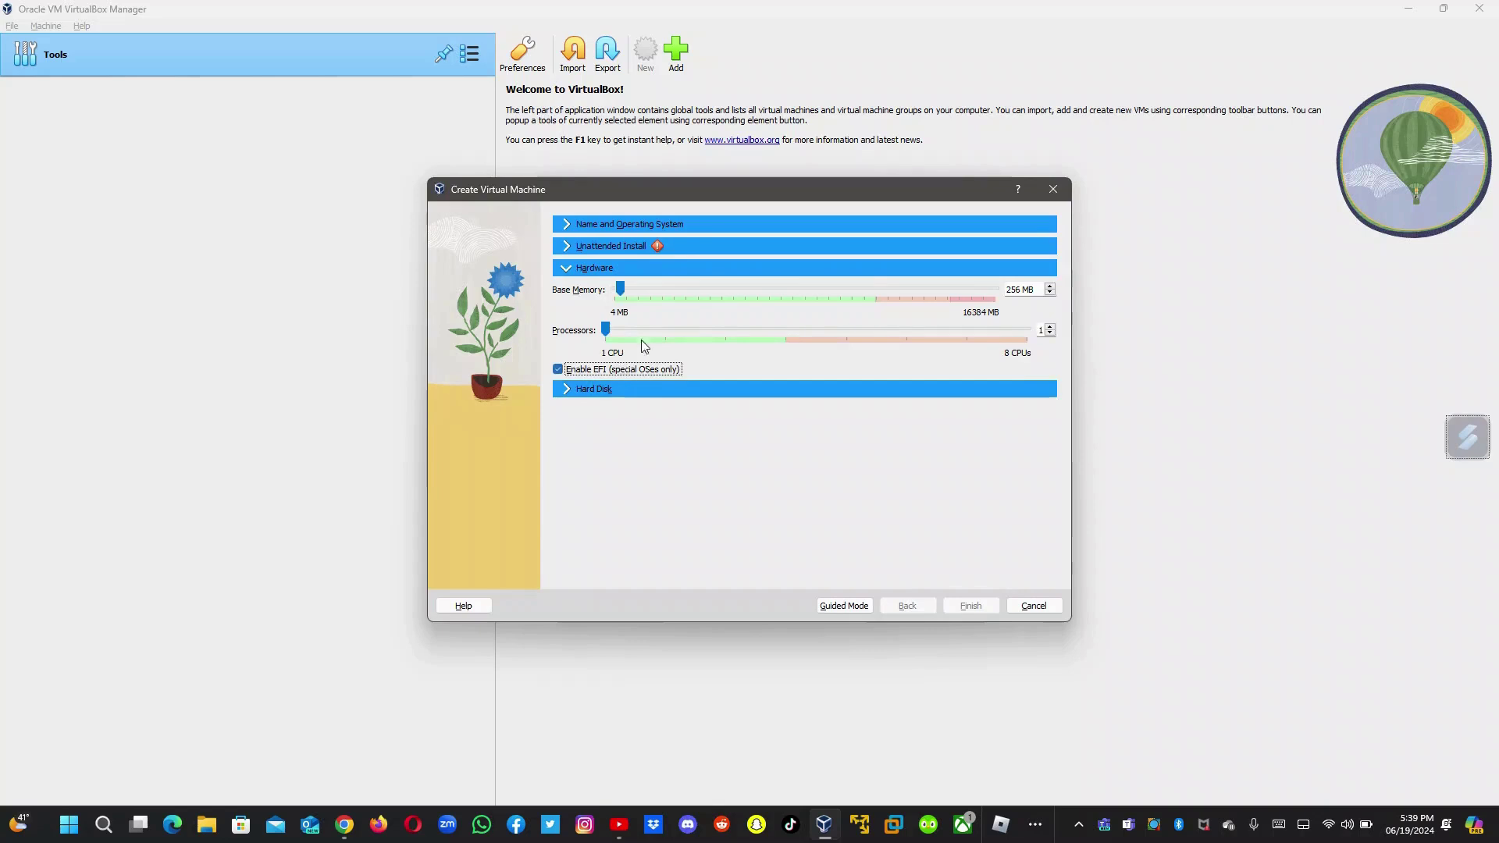
# Step: Skip unattended installation, finish creating the Windows XP machine, and start it
pyautogui.click(636, 247)
pyautogui.click(628, 227)
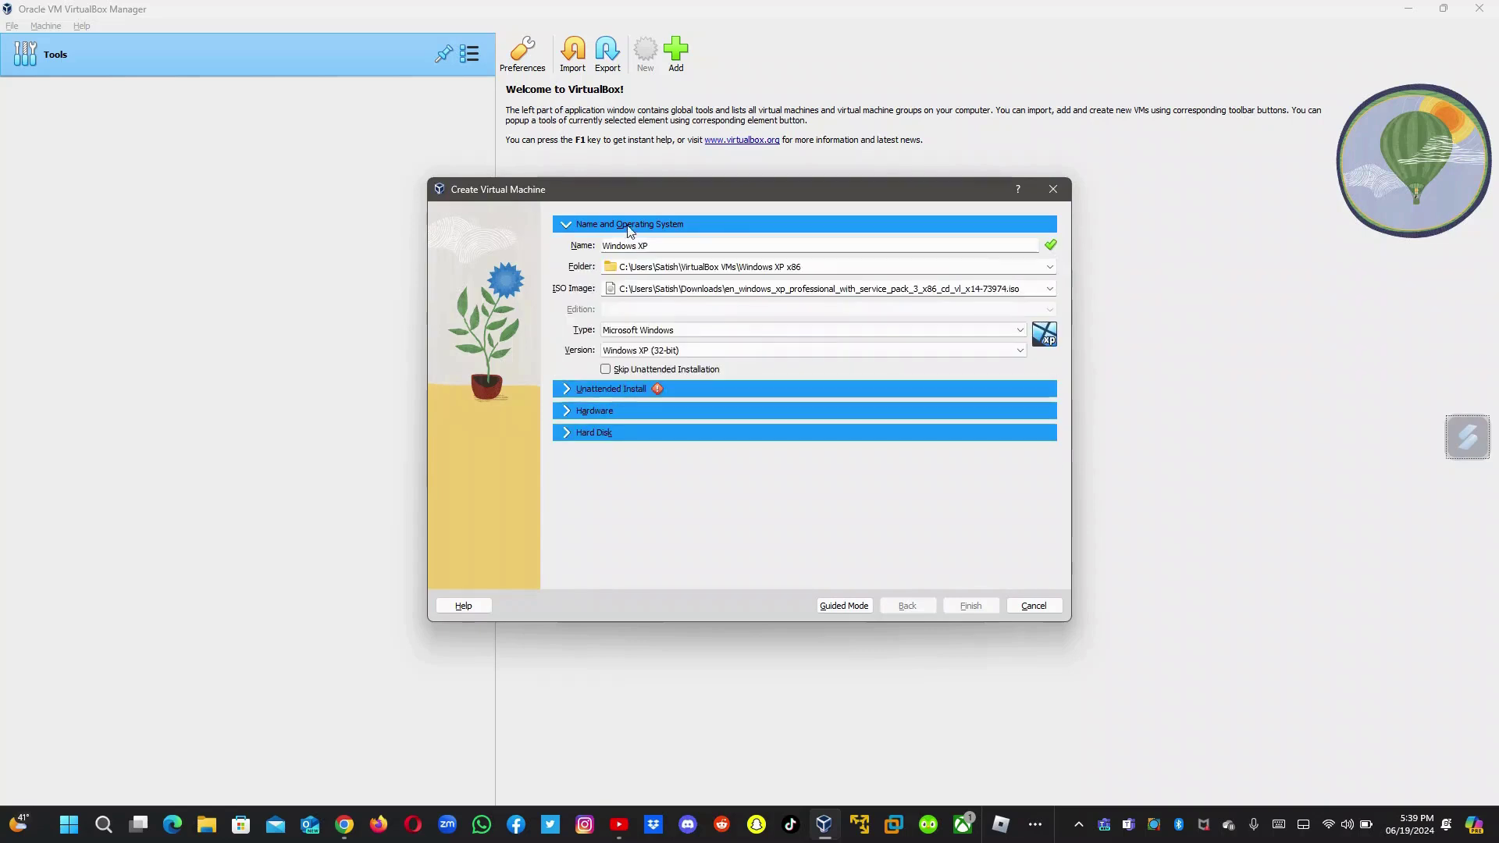
pyautogui.click(605, 369)
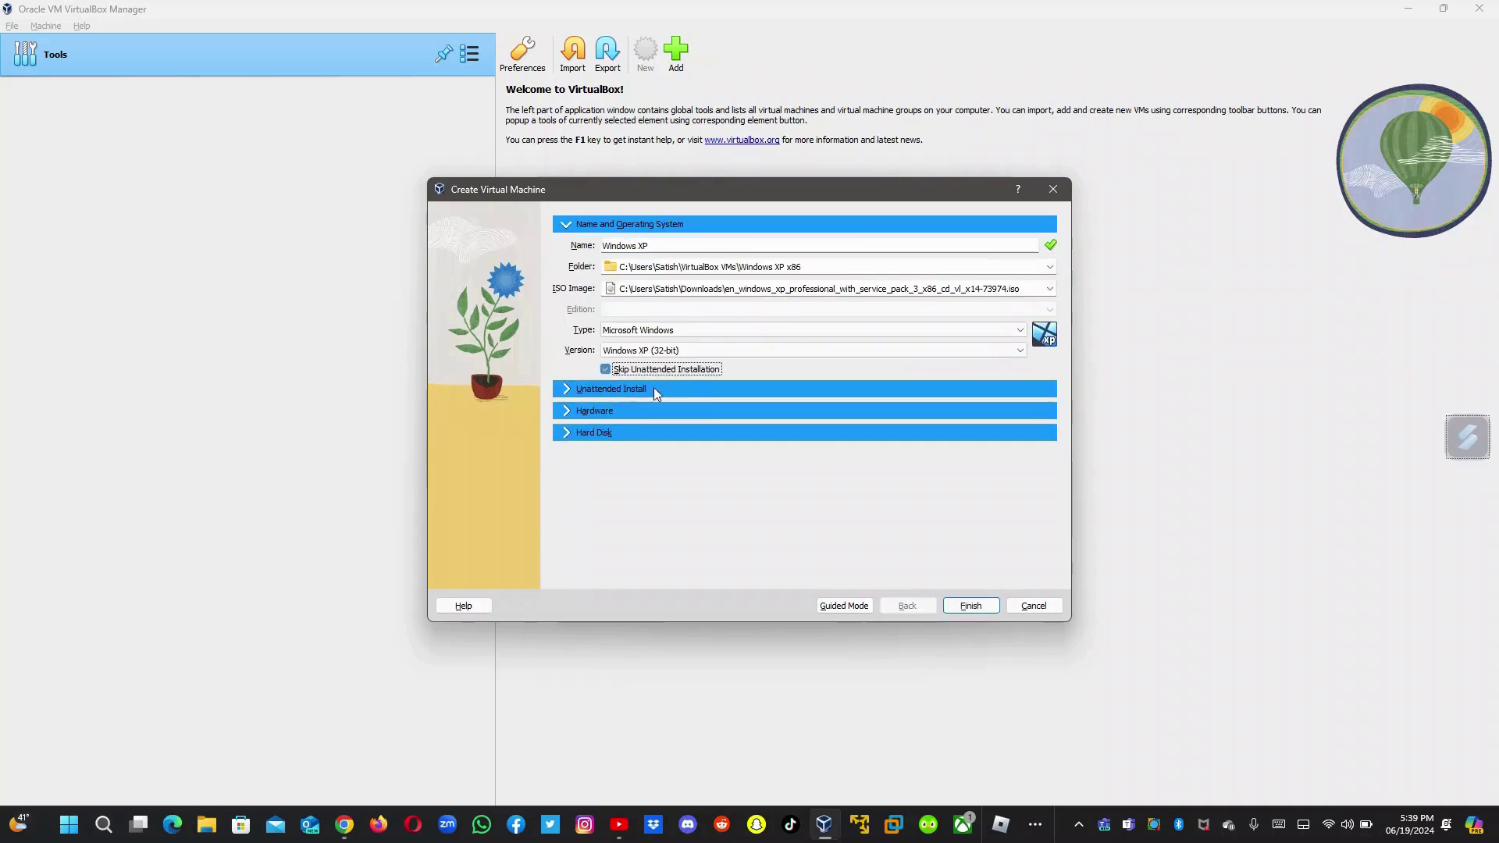
pyautogui.click(970, 607)
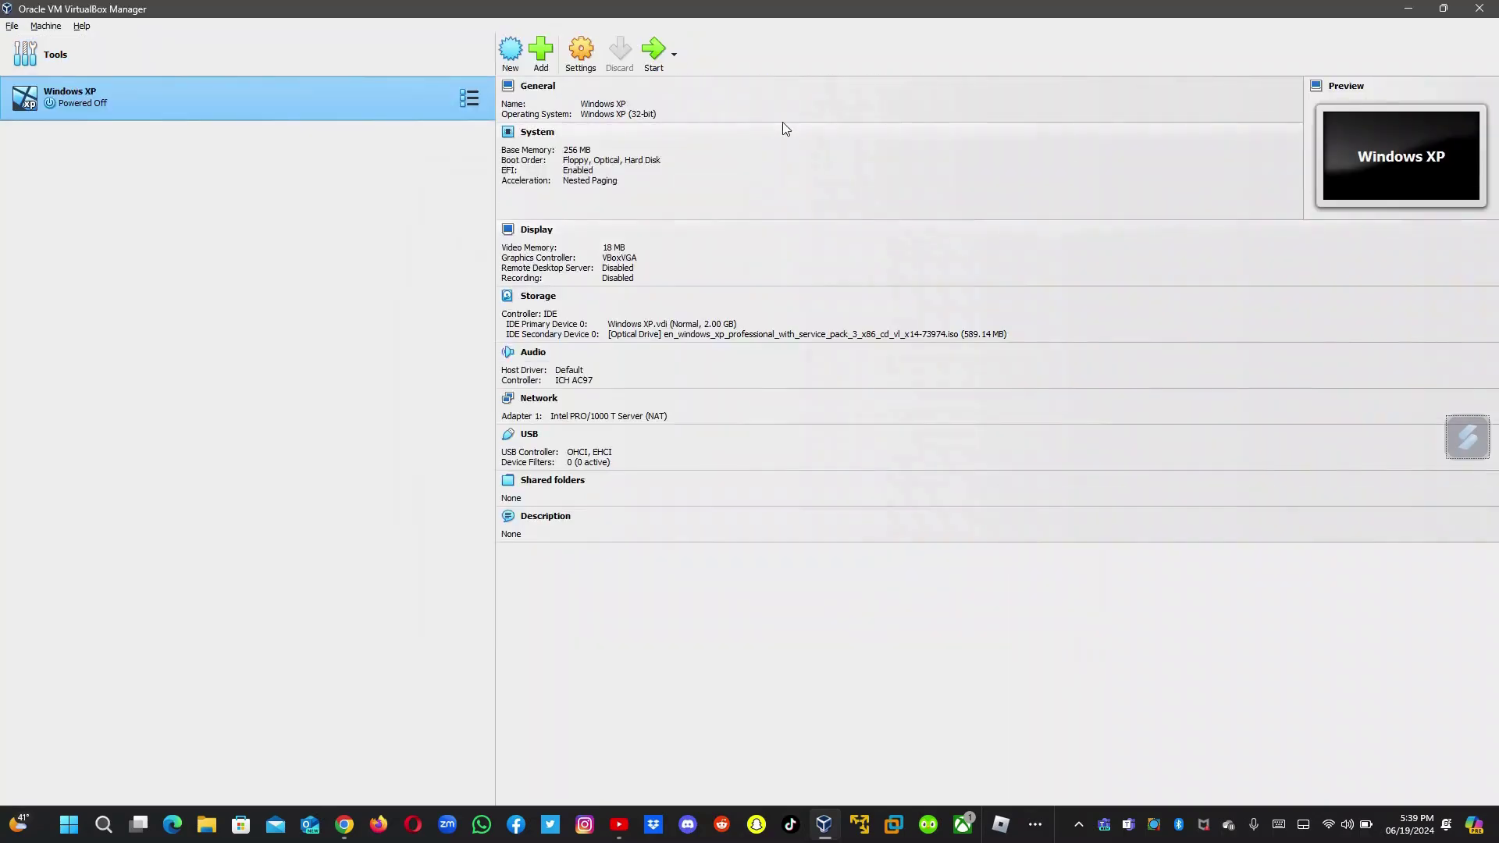
pyautogui.click(650, 60)
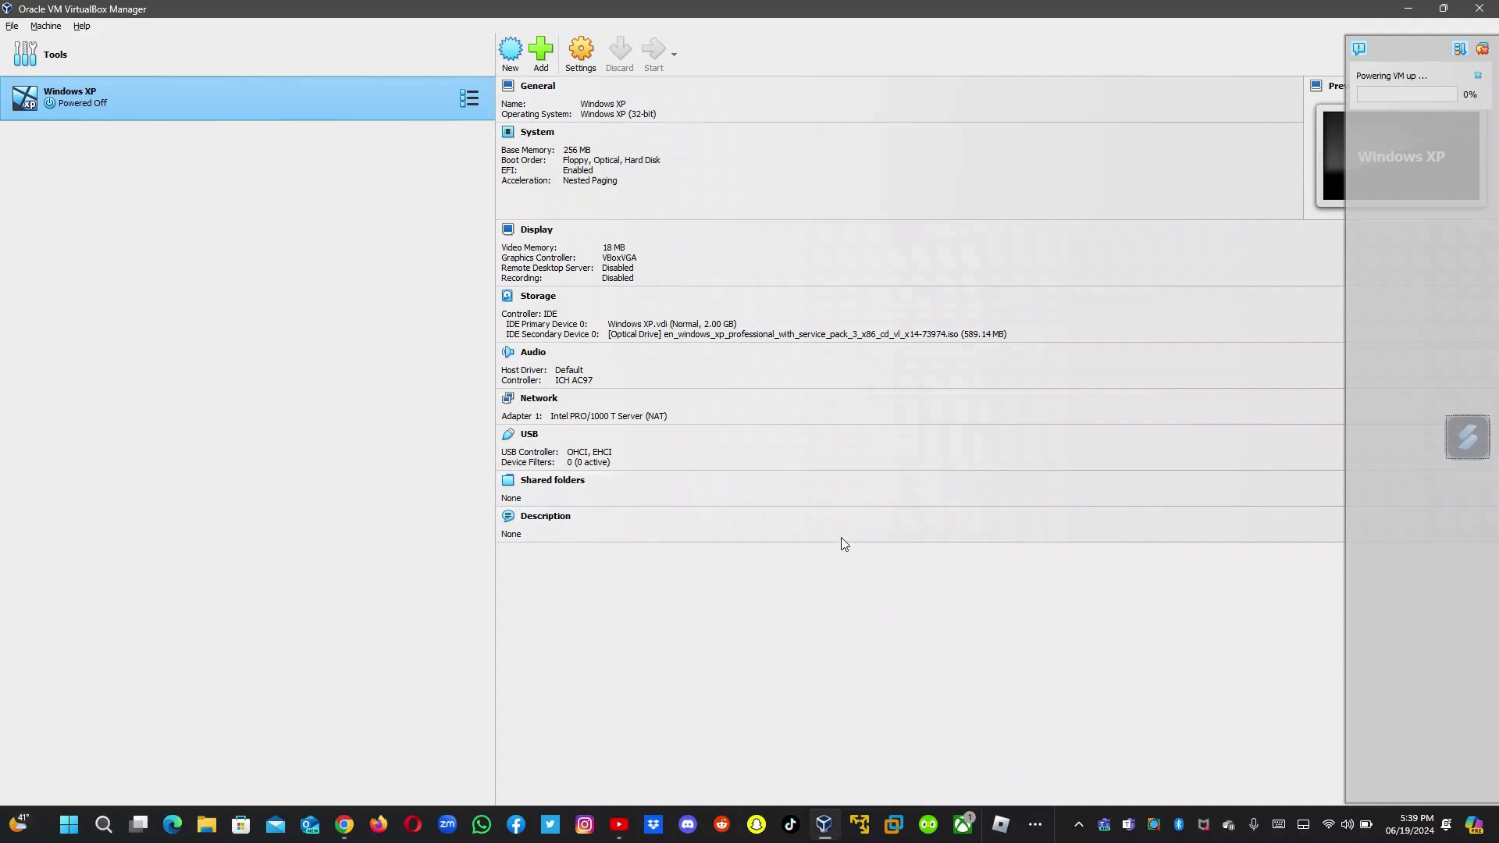
# Step: Bring up the running Windows XP VM window and maximize it
pyautogui.click(1035, 825)
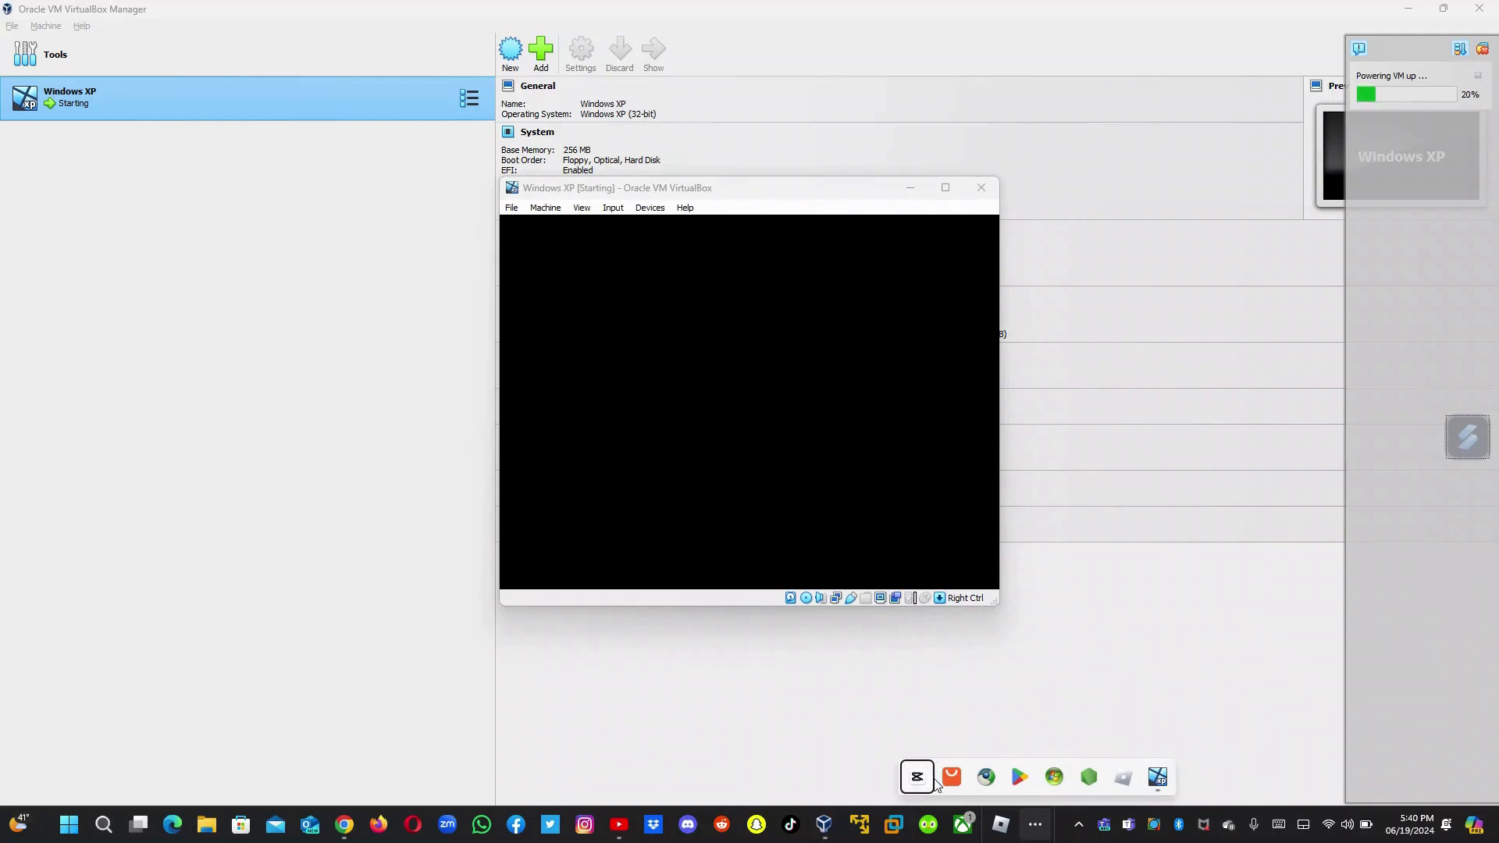
pyautogui.click(945, 188)
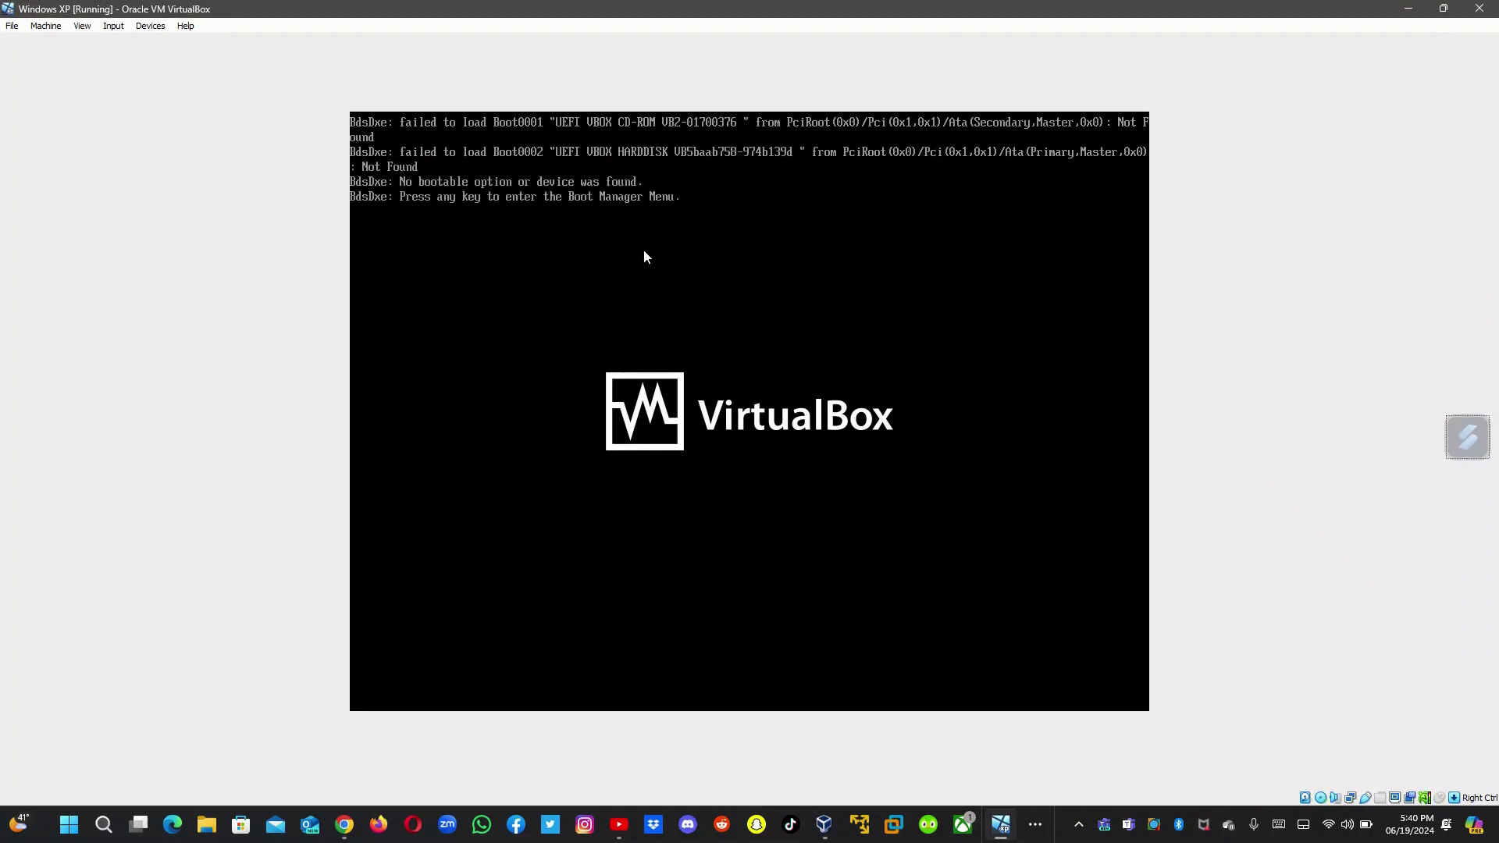
# Step: Attach the Intel USB device to the Windows XP VM
pyautogui.press('super')
pyautogui.press('super')
pyautogui.click(162, 26)
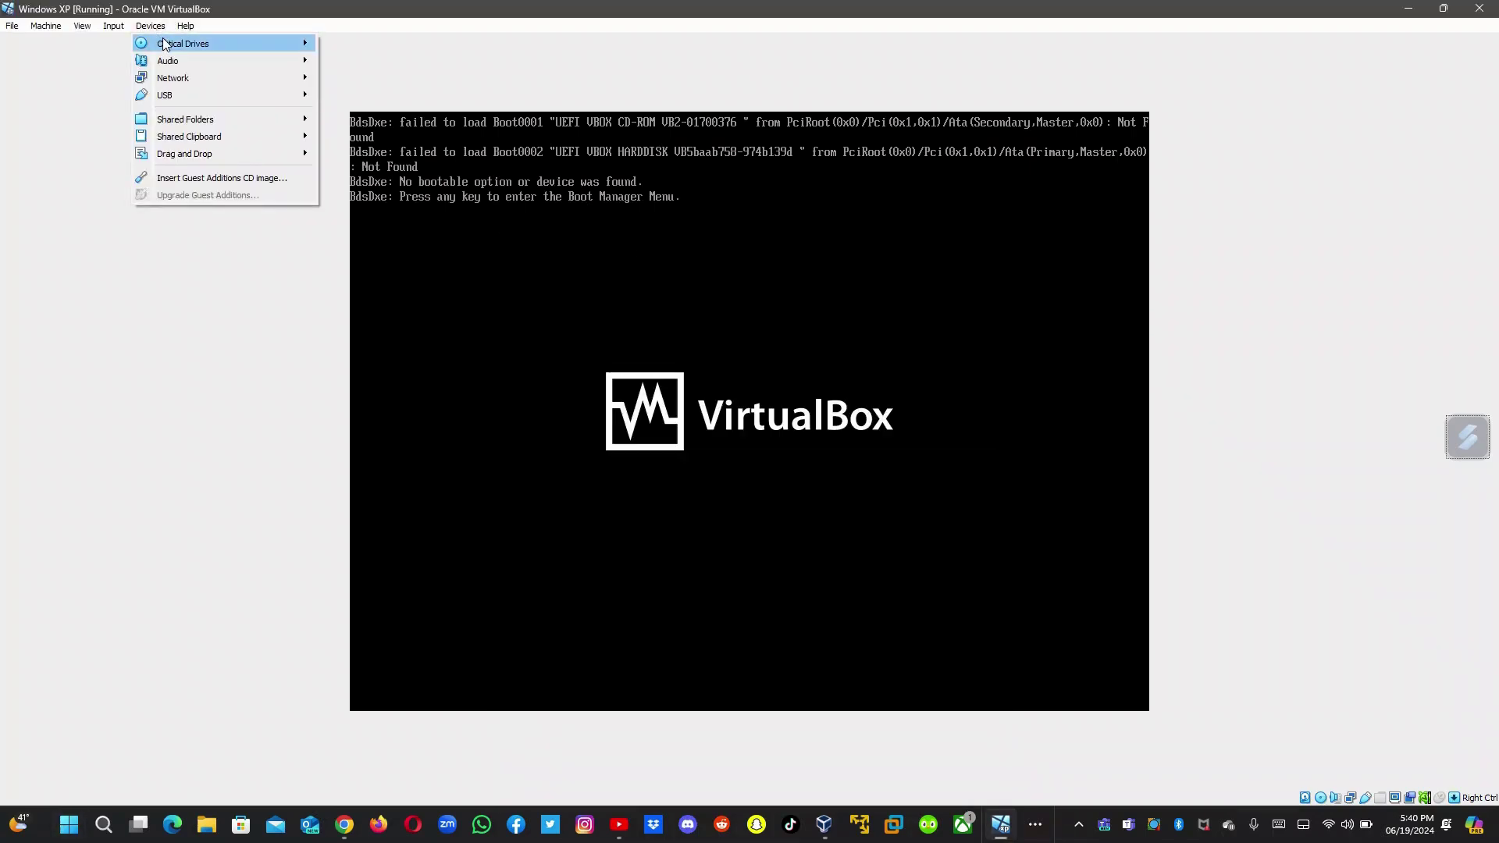
pyautogui.moveTo(165, 44)
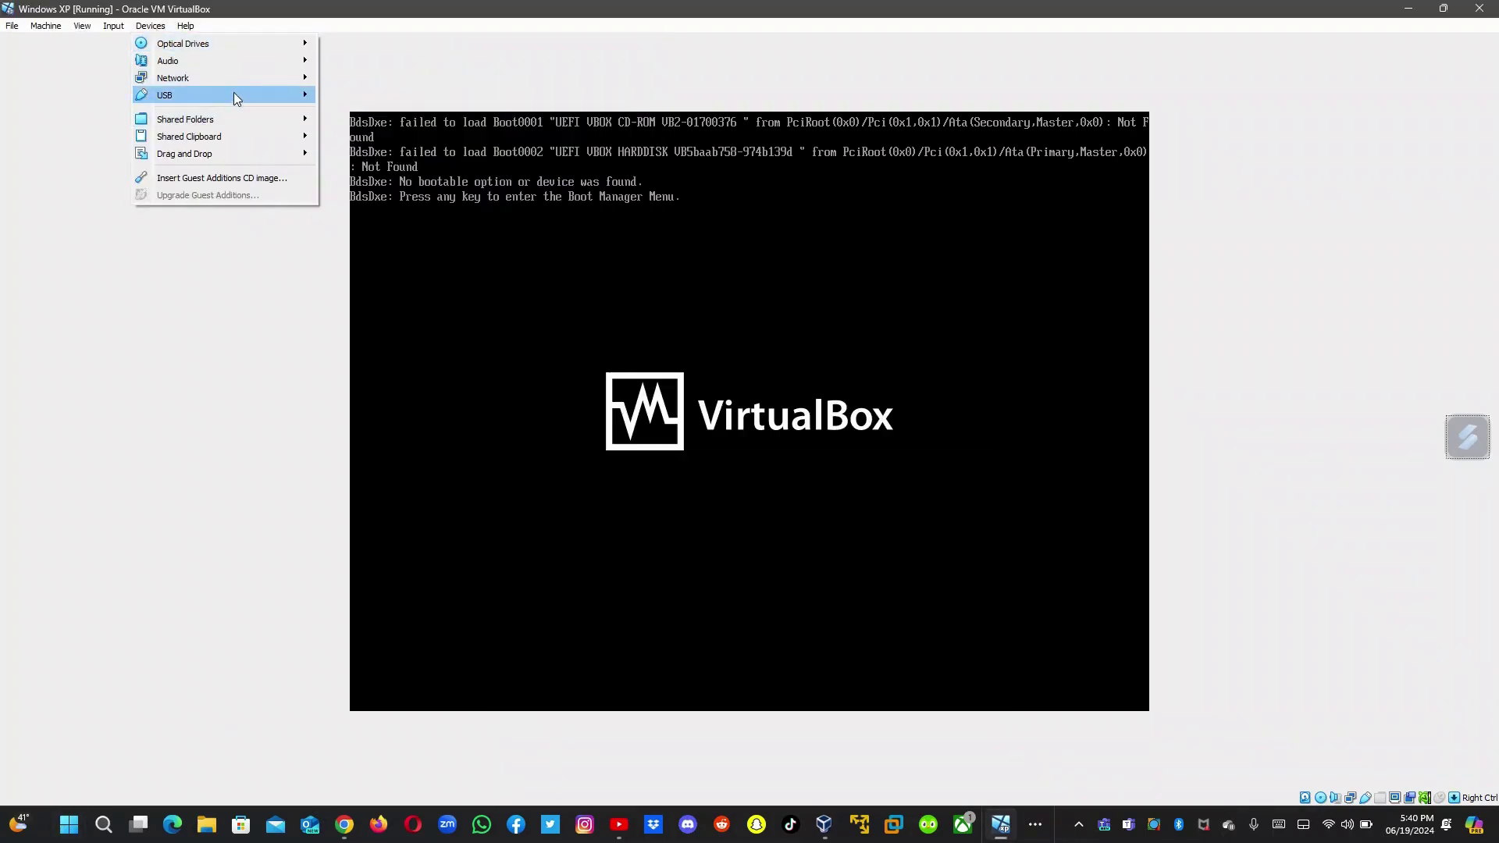
pyautogui.moveTo(264, 92)
pyautogui.click(381, 117)
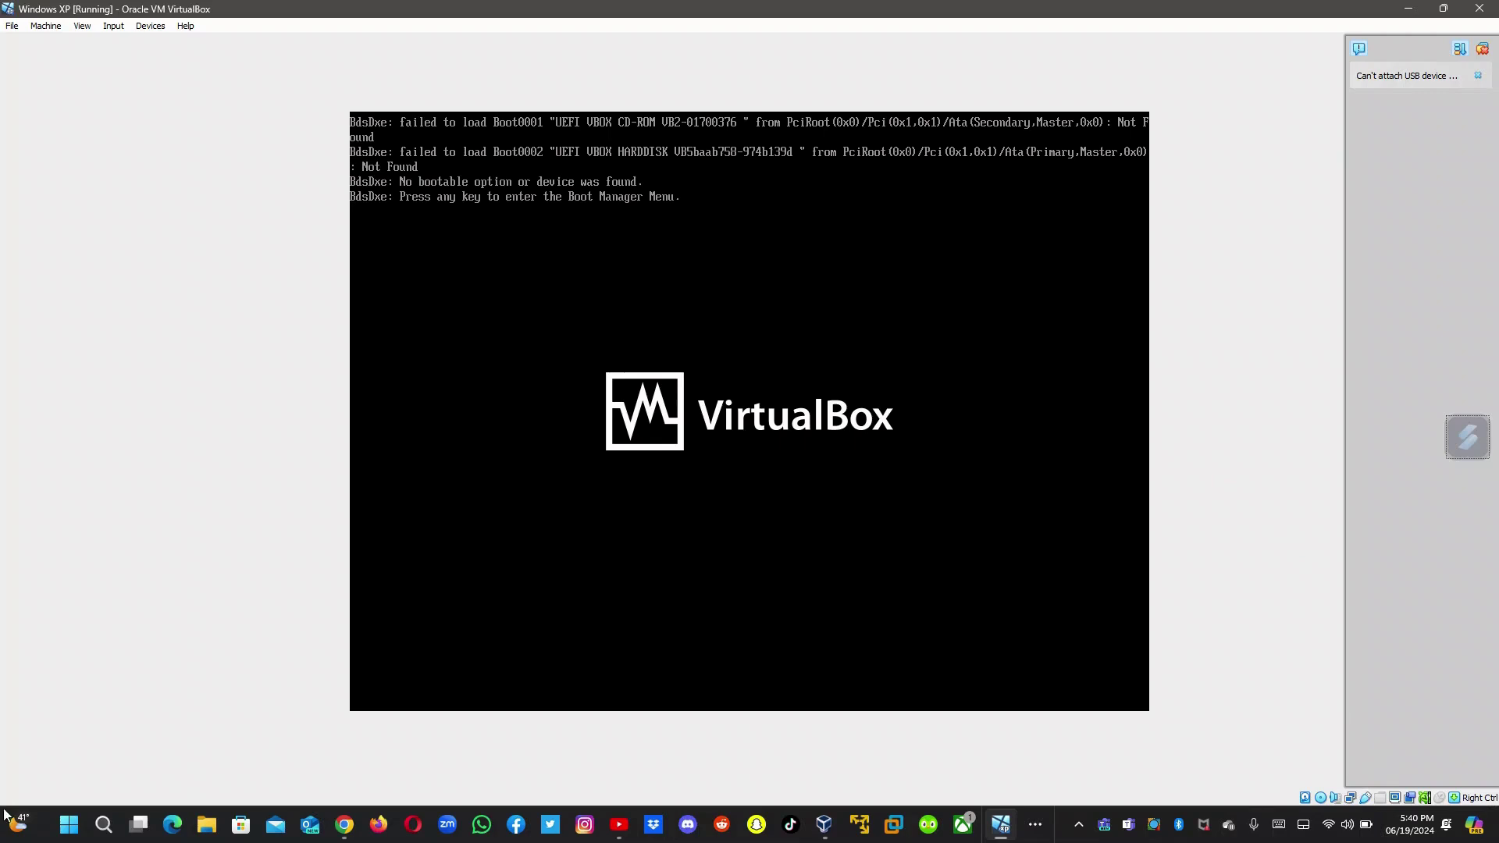
# Step: Dismiss the host Start menu and insert the Guest Additions CD image into the VM
pyautogui.click(77, 837)
pyautogui.click(77, 837)
pyautogui.click(77, 837)
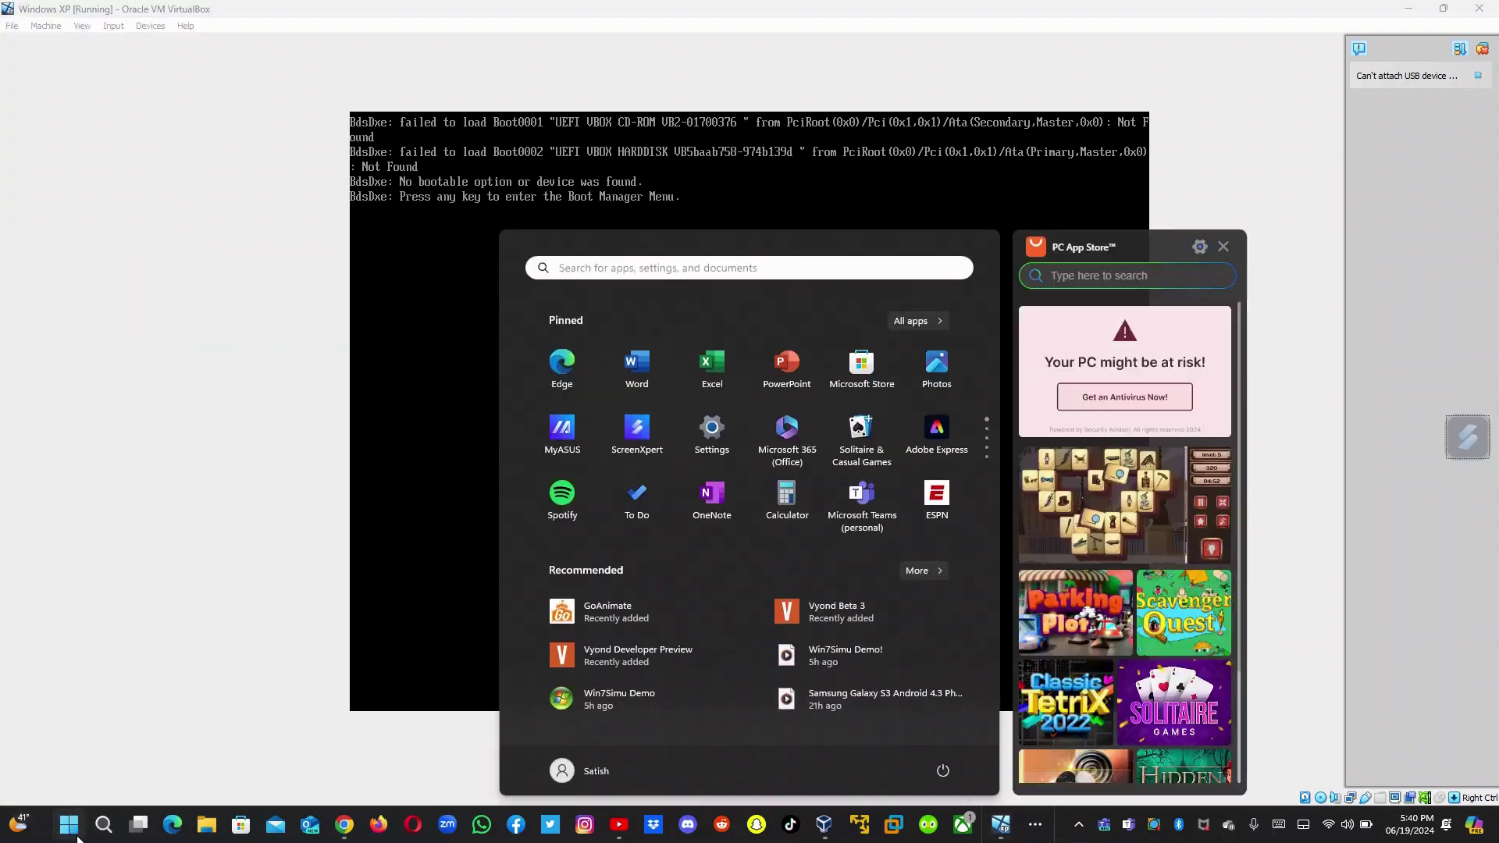
pyautogui.click(78, 837)
pyautogui.click(77, 837)
pyautogui.click(77, 837)
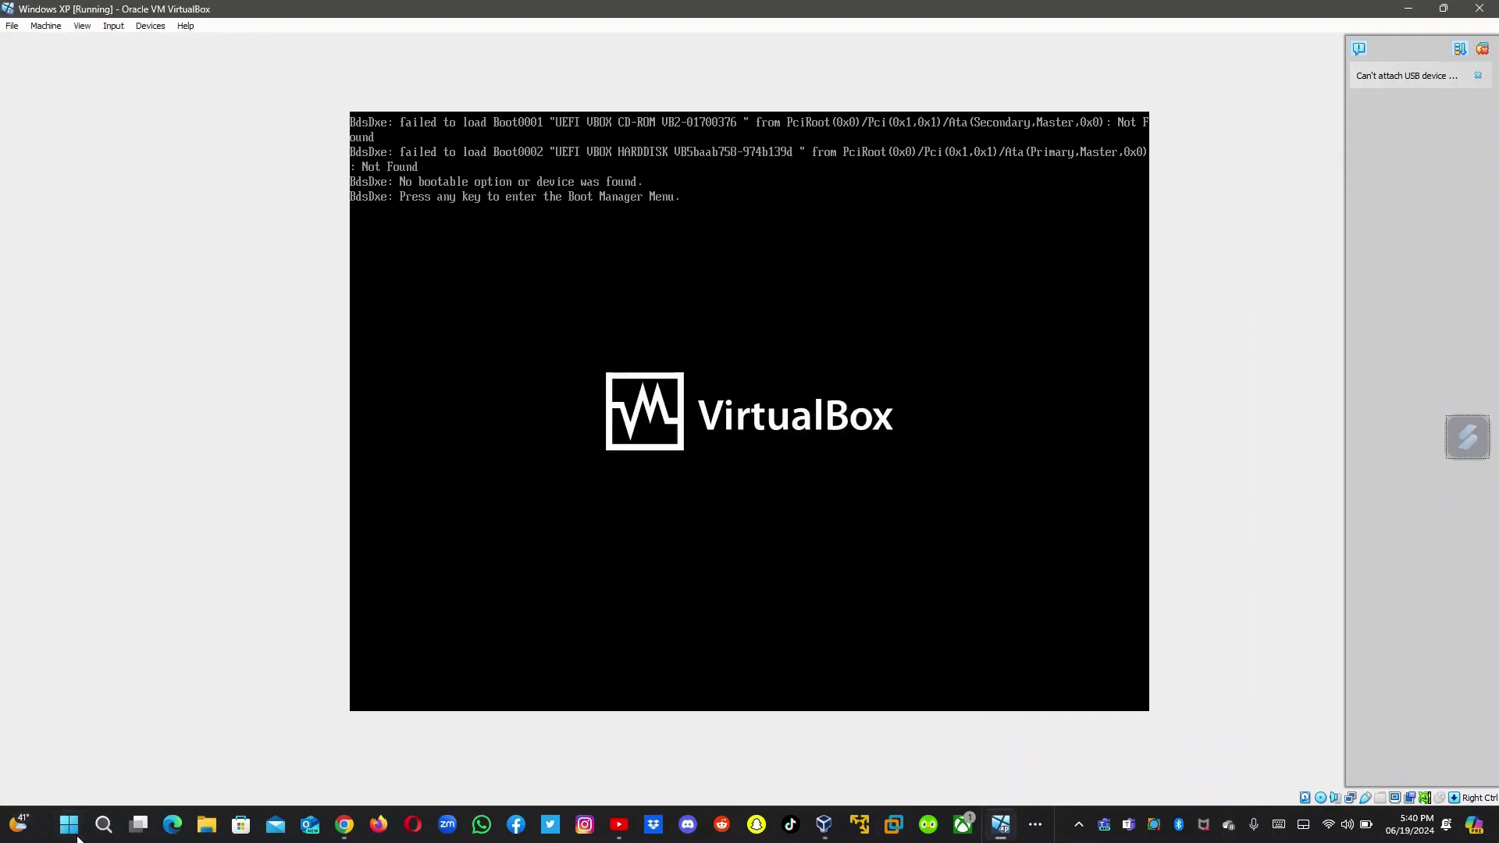
pyautogui.click(78, 837)
pyautogui.click(78, 837)
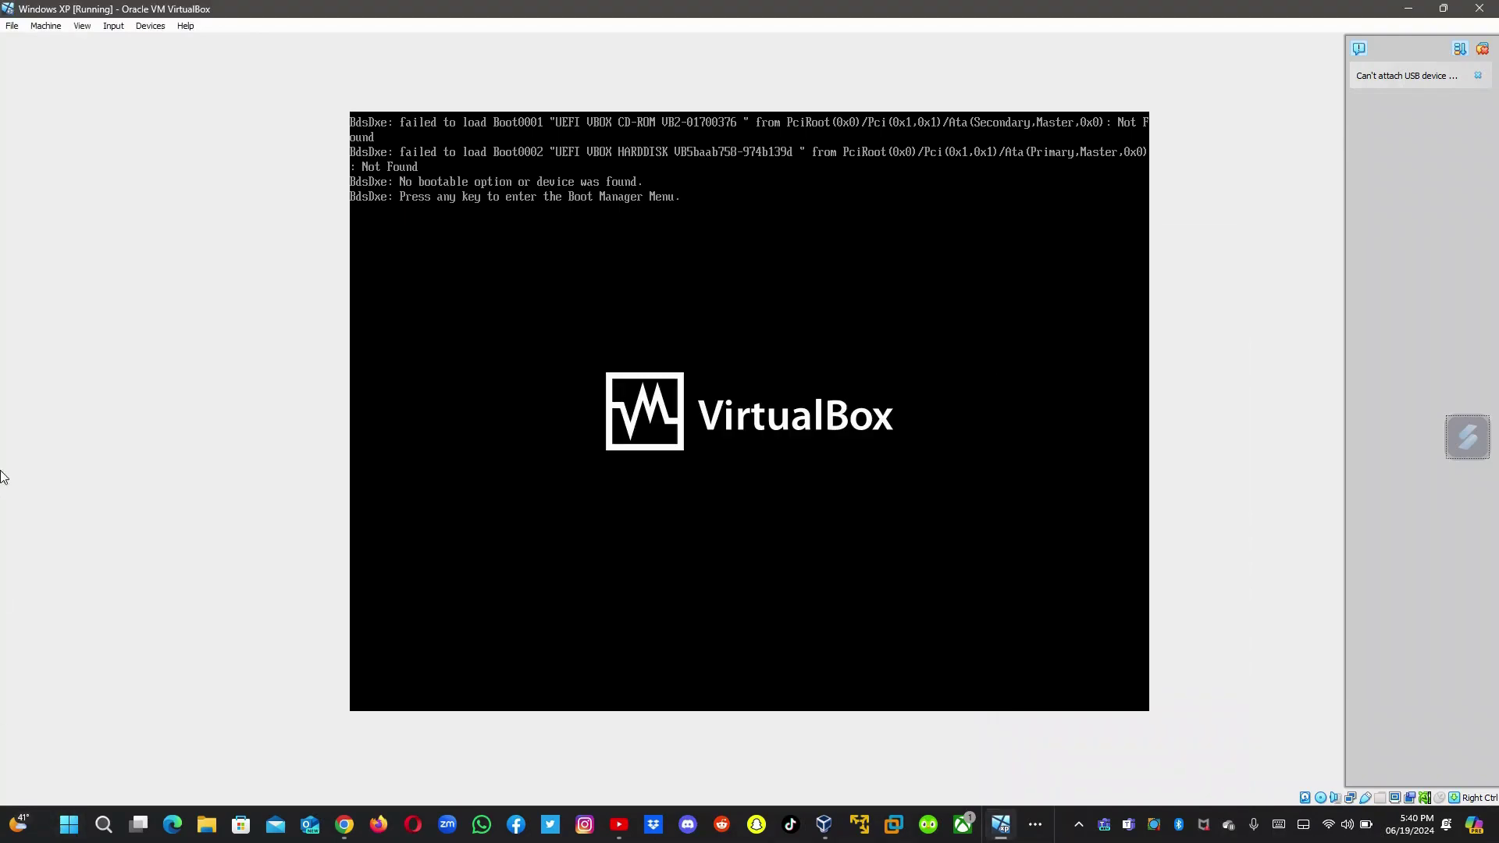
pyautogui.click(150, 26)
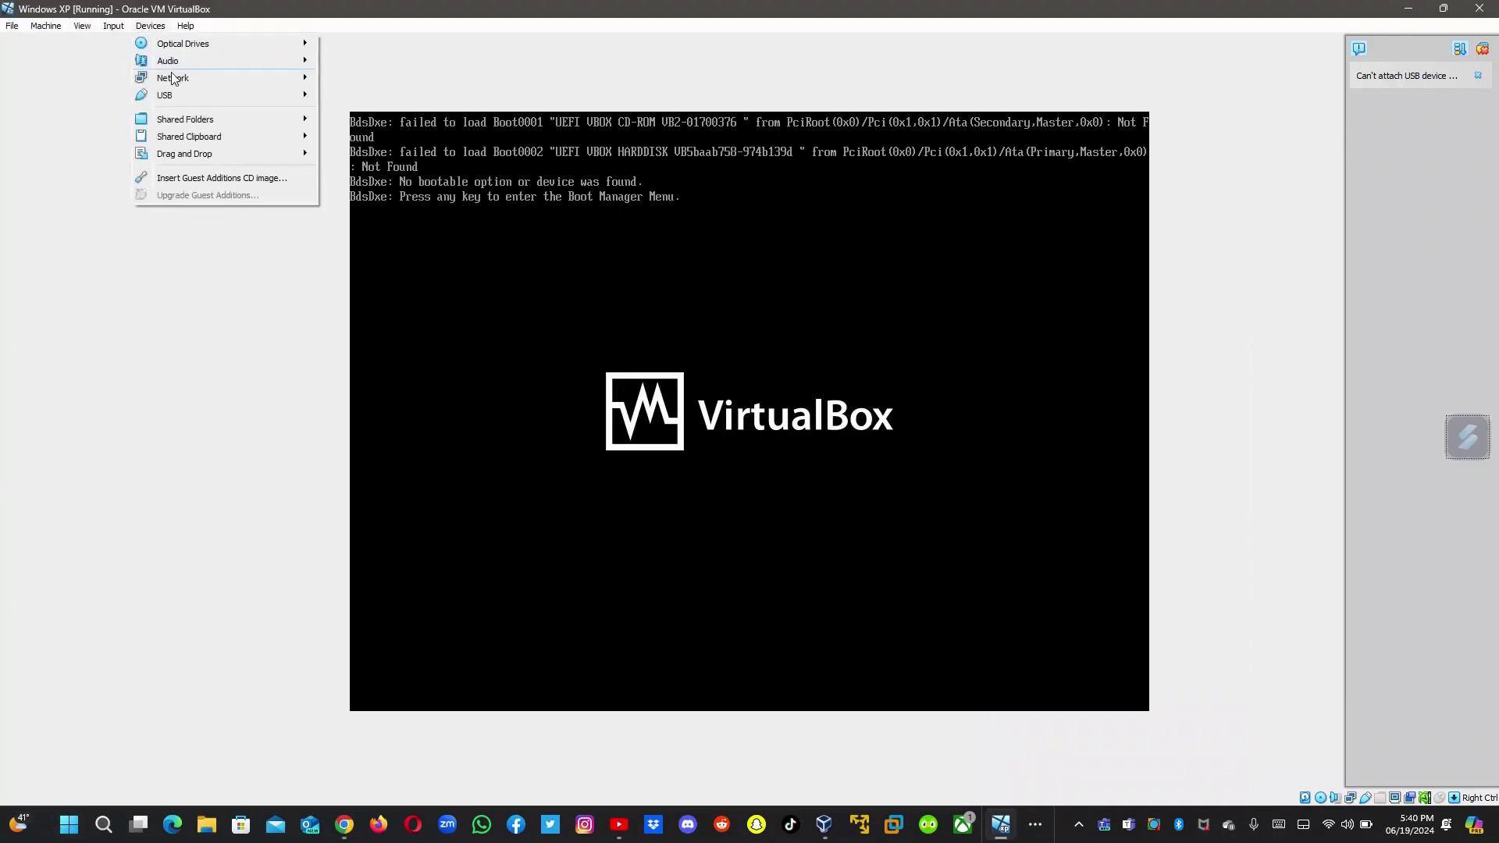
pyautogui.click(214, 178)
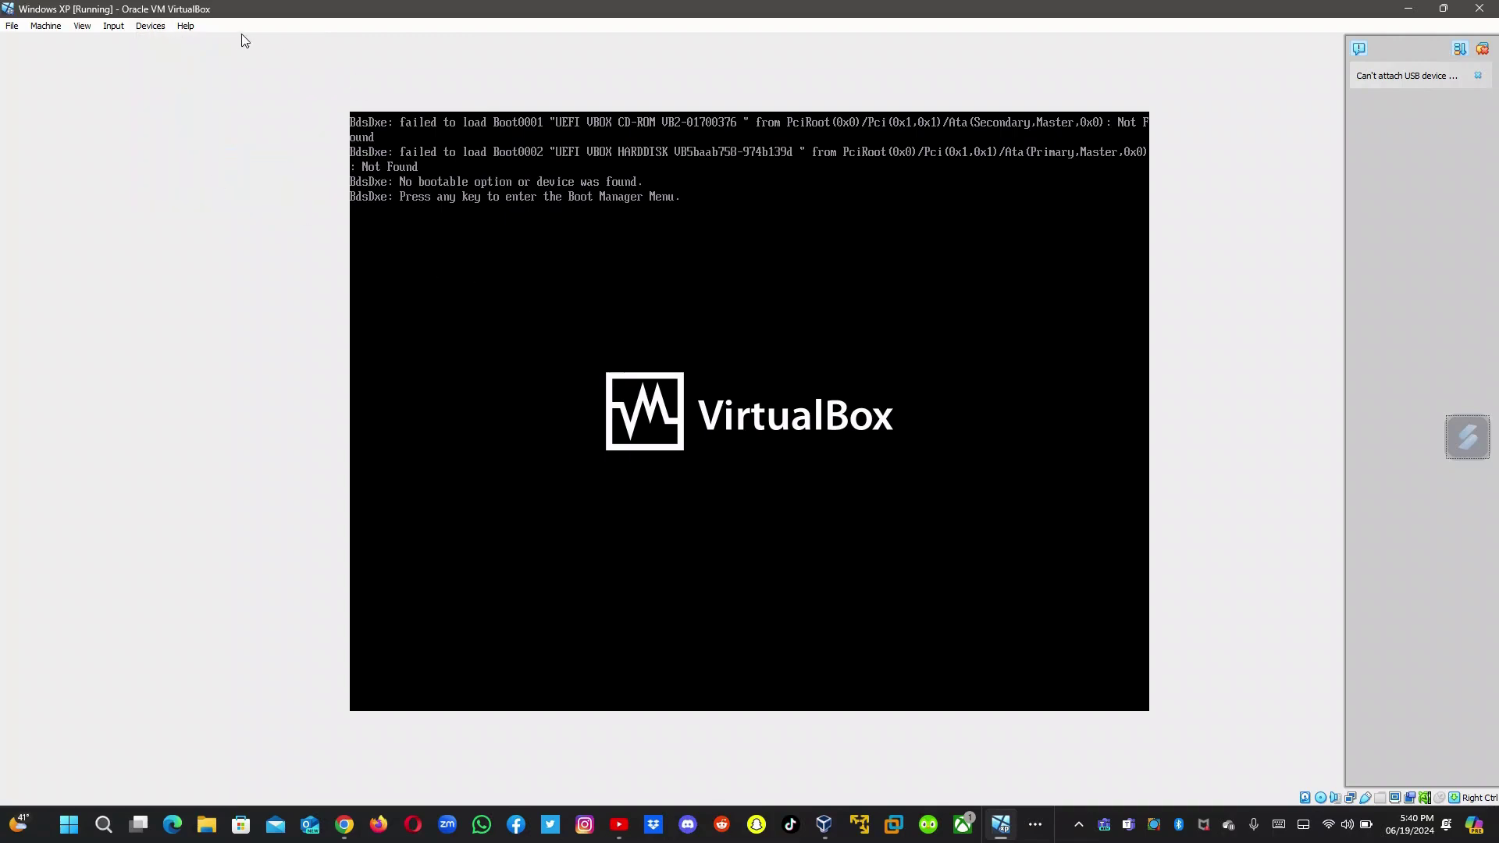
# Step: Send Ctrl-Alt-Del, then Ctrl-Break to the VM to reach UEFI setup
pyautogui.click(196, 24)
pyautogui.moveTo(152, 27)
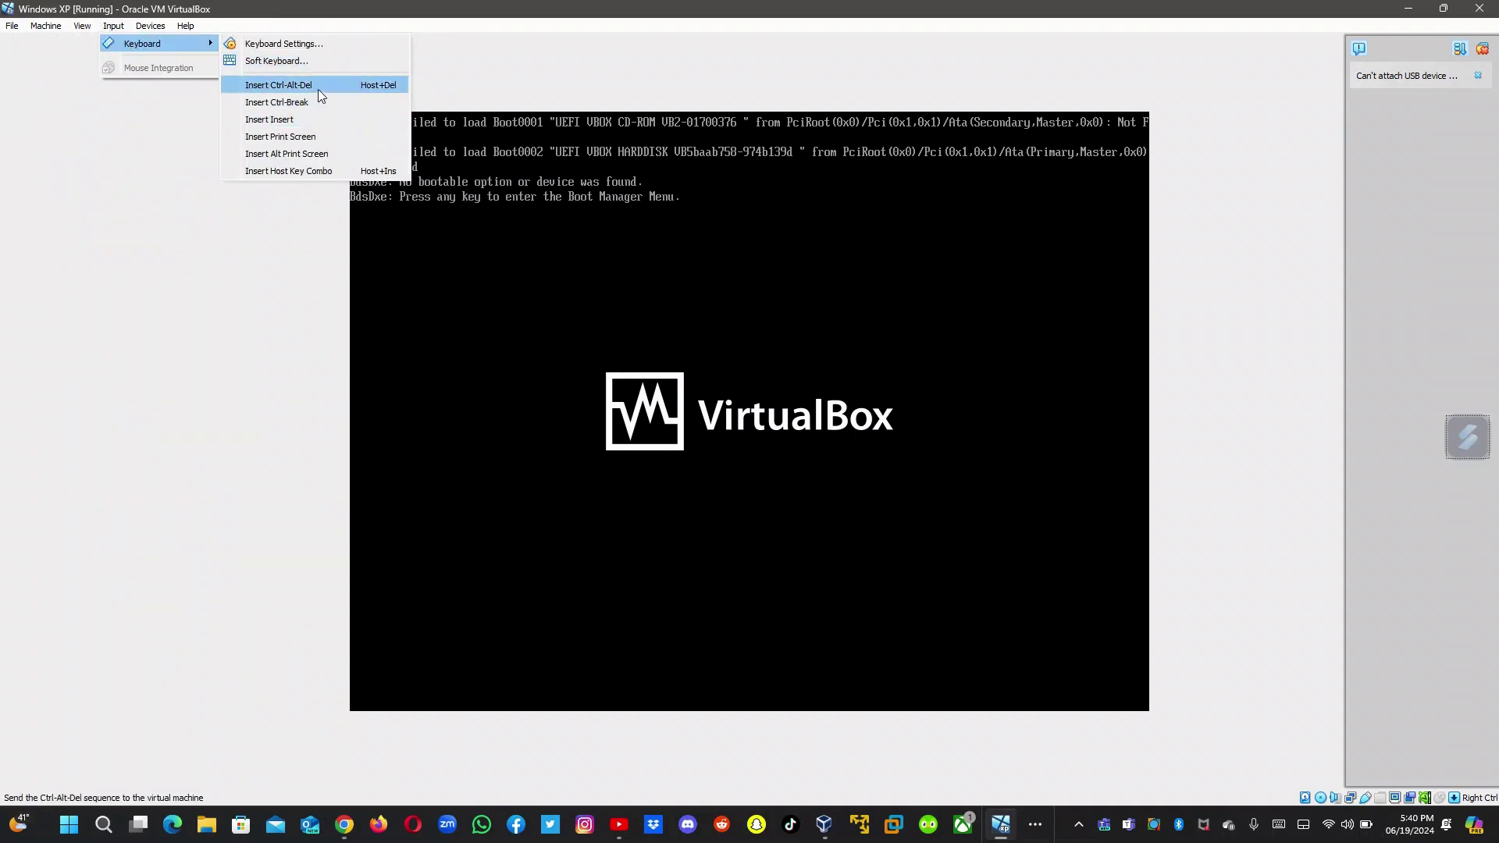
pyautogui.click(317, 85)
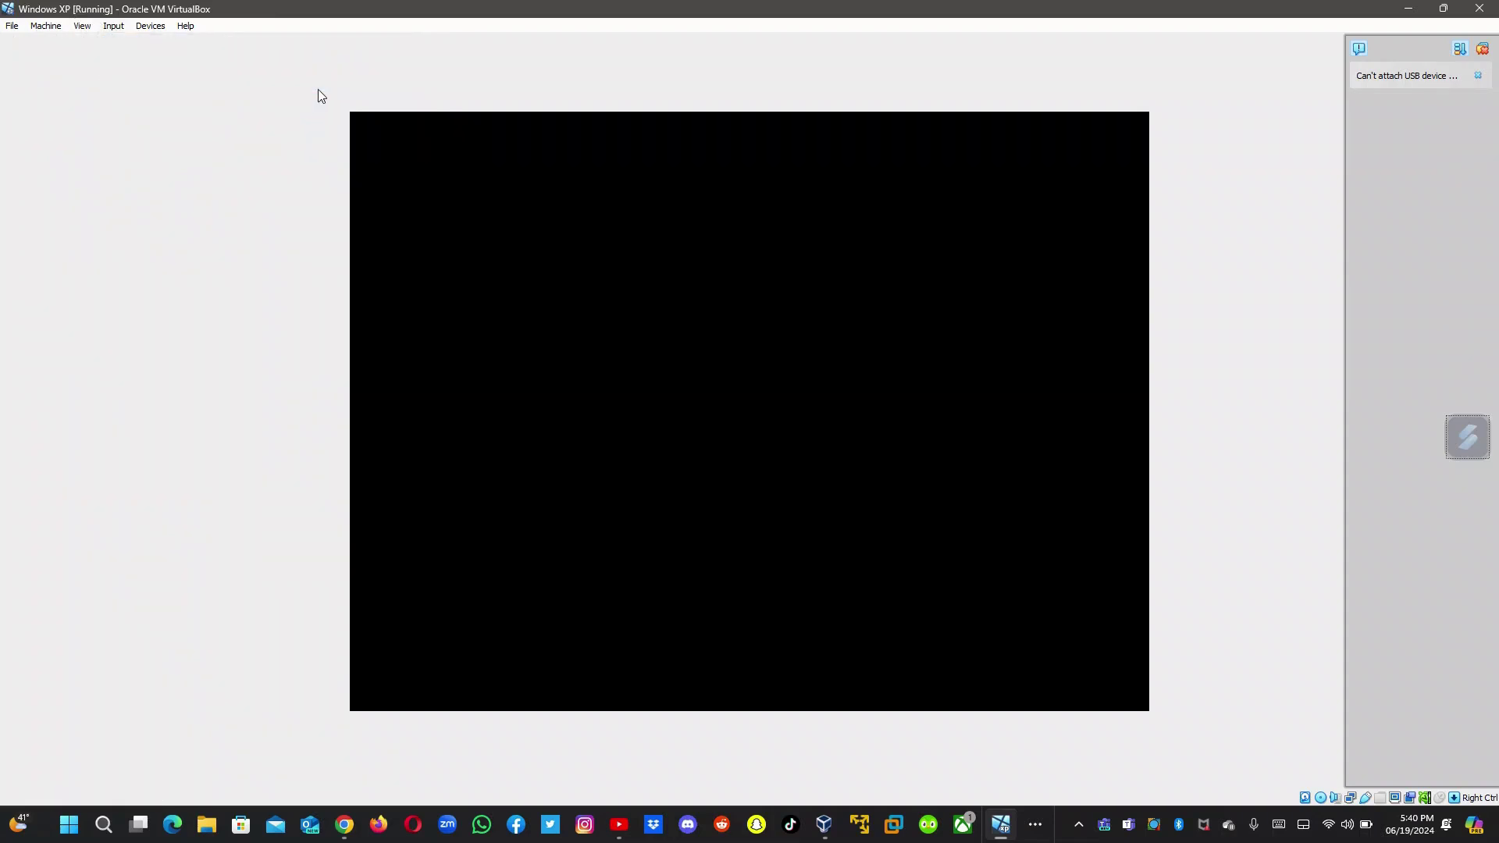
pyautogui.click(114, 25)
pyautogui.moveTo(203, 47)
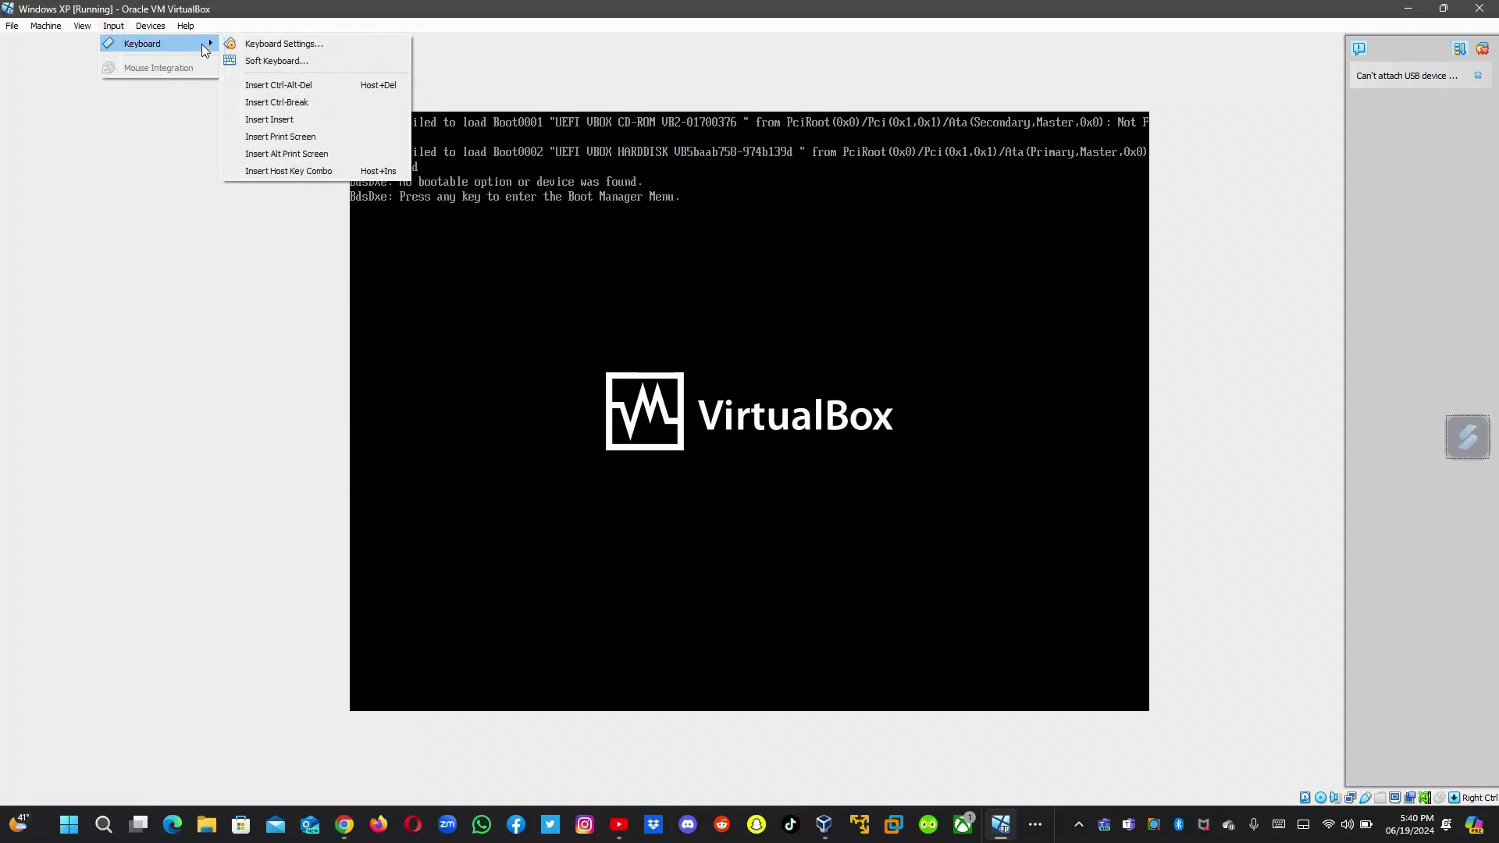
pyautogui.click(277, 102)
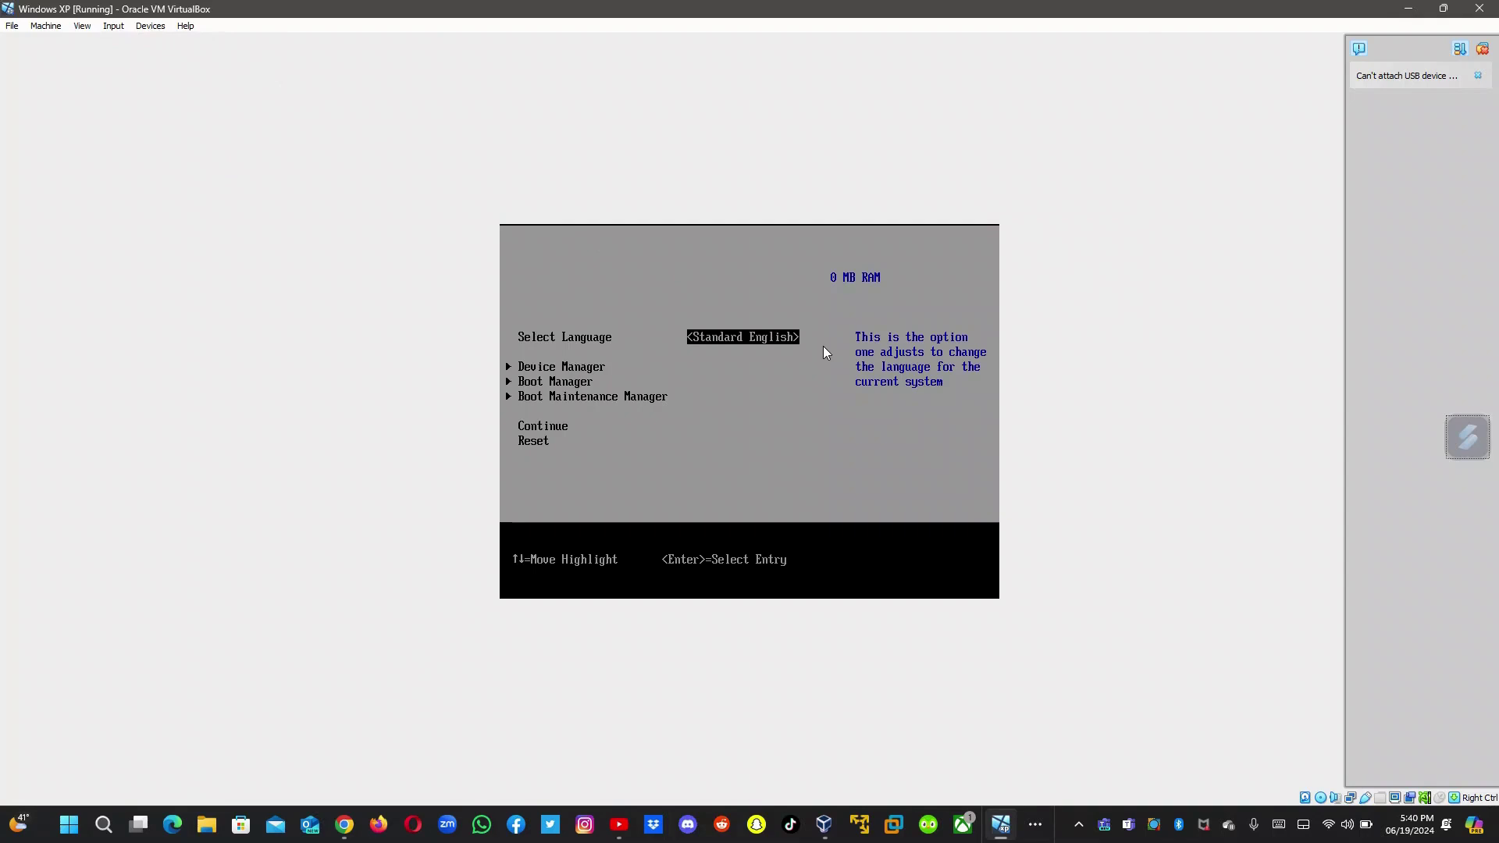
# Step: Set the firmware's Select Language option to English
pyautogui.press('Down')
pyautogui.press('Down')
pyautogui.press('Down')
pyautogui.press('Down')
pyautogui.press('Down')
pyautogui.press('Down')
pyautogui.press('Down')
pyautogui.press('Down')
pyautogui.press('Down')
pyautogui.press('Down')
pyautogui.press('Return')
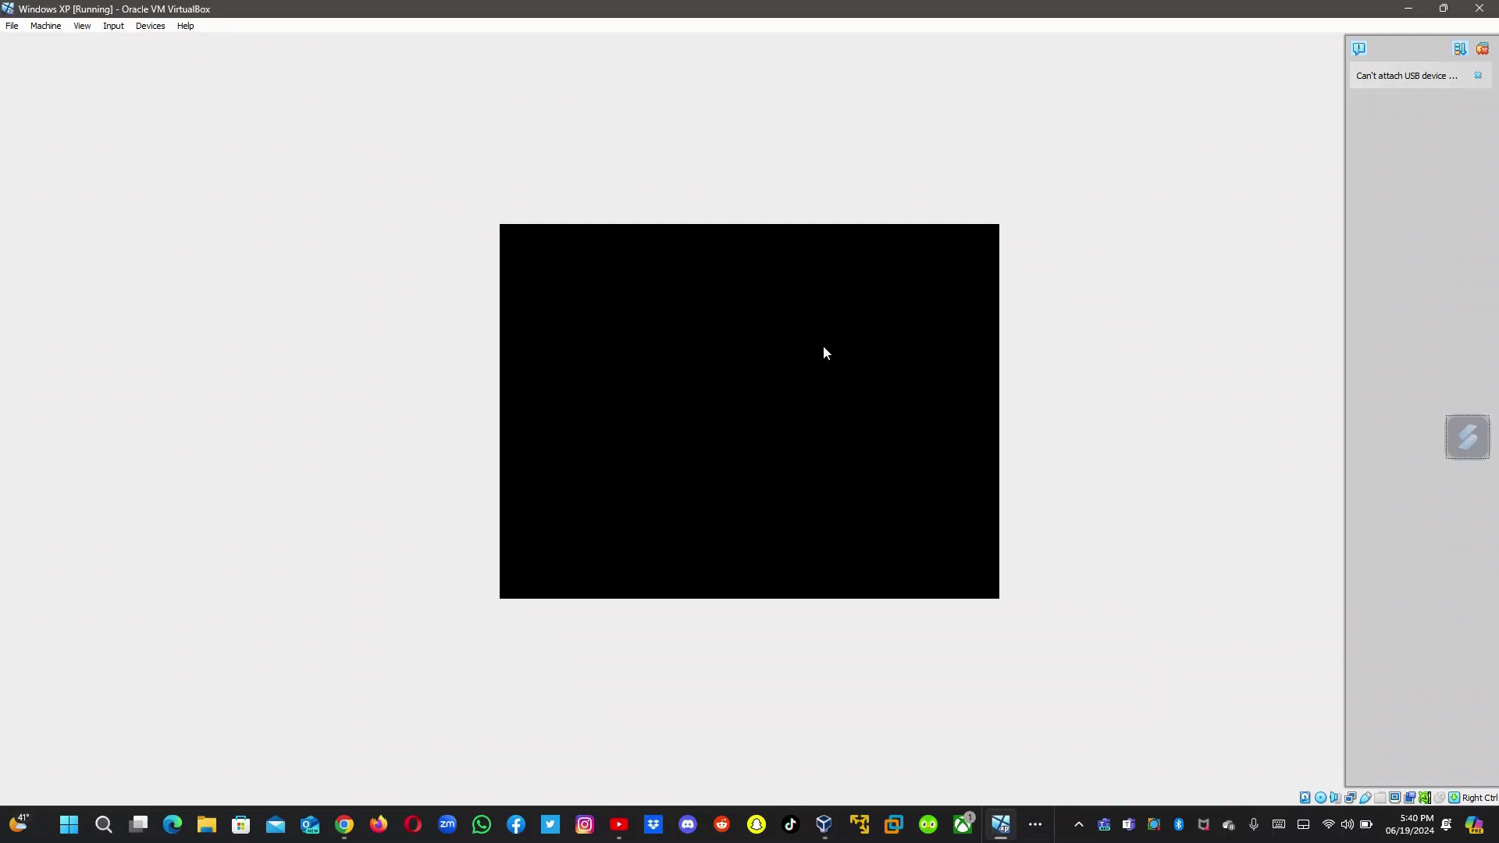
pyautogui.press('Down')
pyautogui.press('Down')
pyautogui.press('Down')
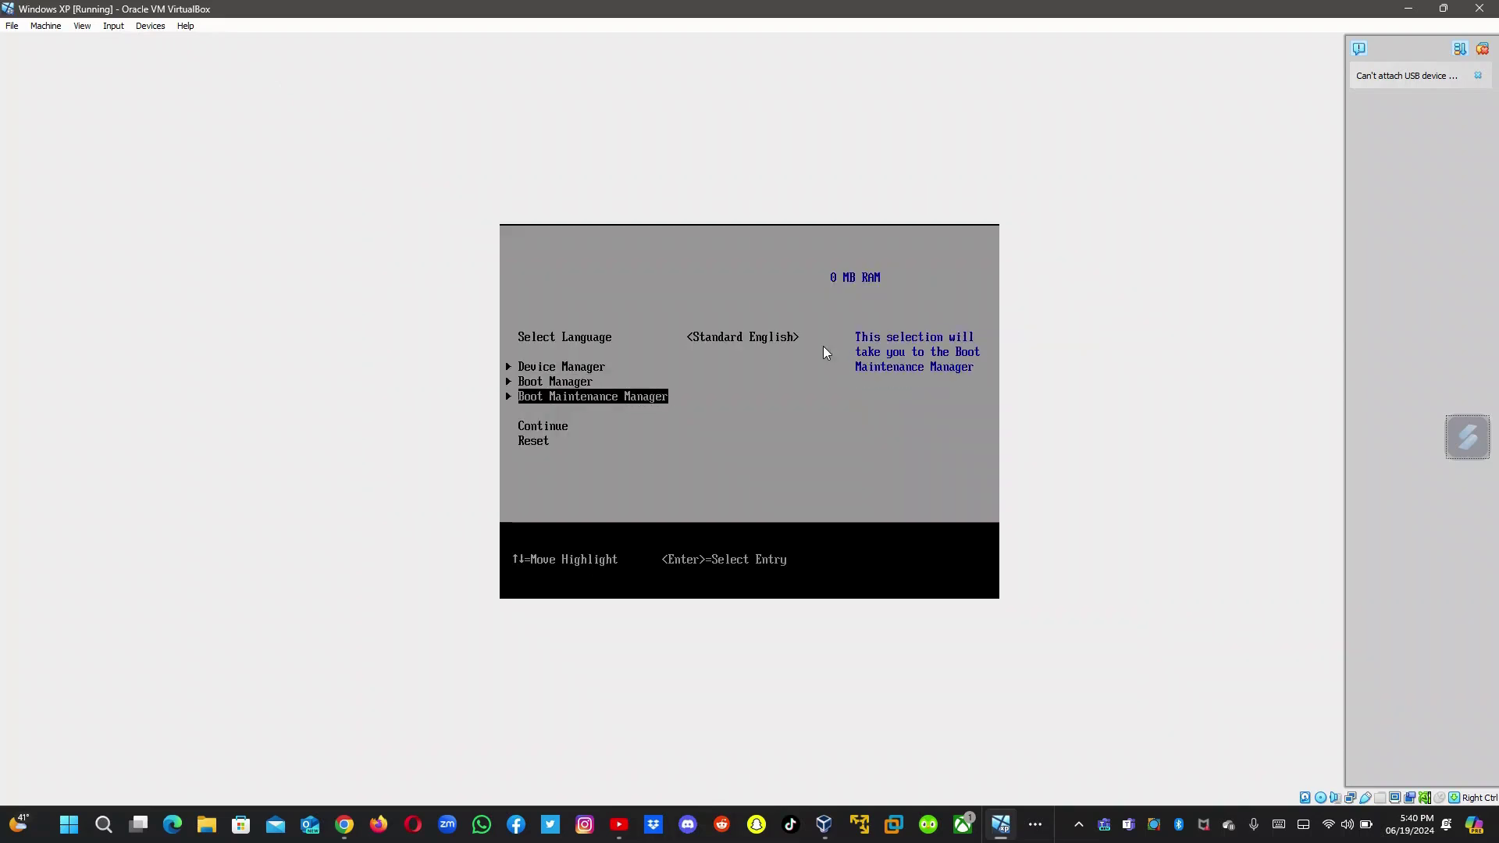
pyautogui.press('Up')
pyautogui.press('Up')
pyautogui.press('Up')
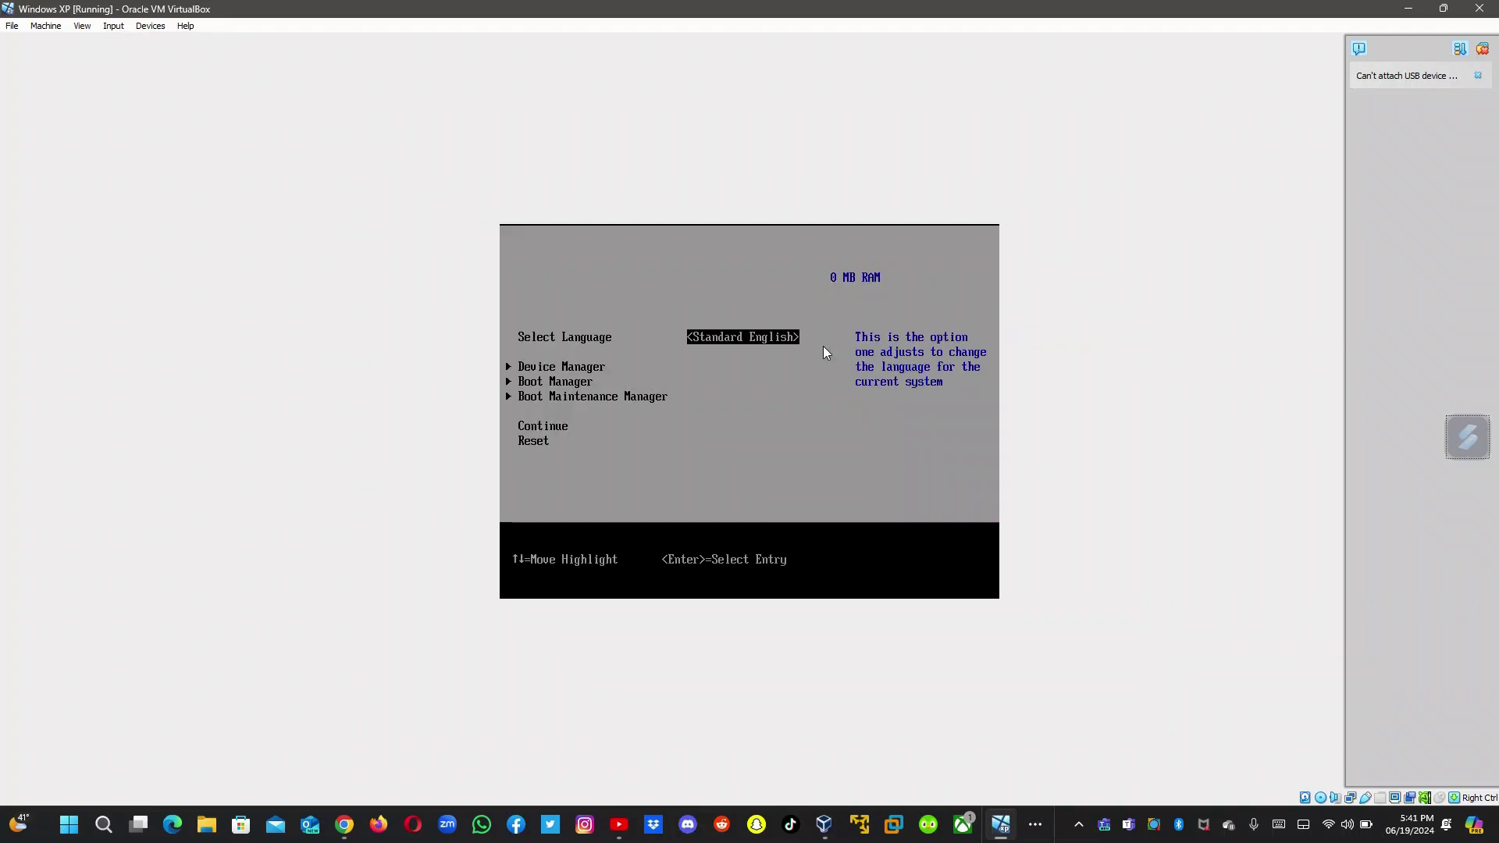
pyautogui.press('Return')
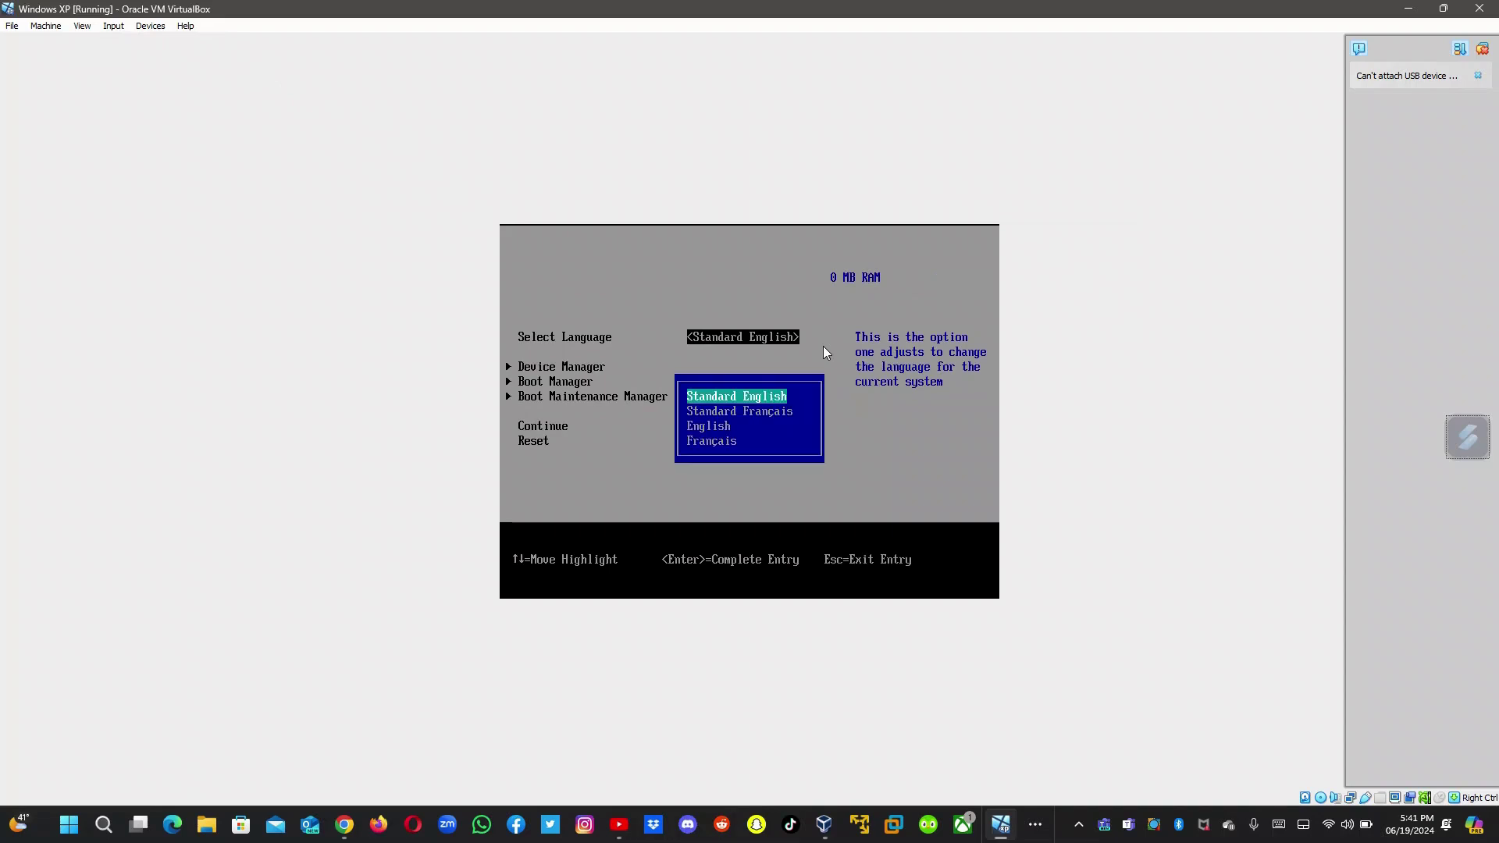
pyautogui.press('Down')
pyautogui.press('Up')
pyautogui.press('Down')
pyautogui.press('Down')
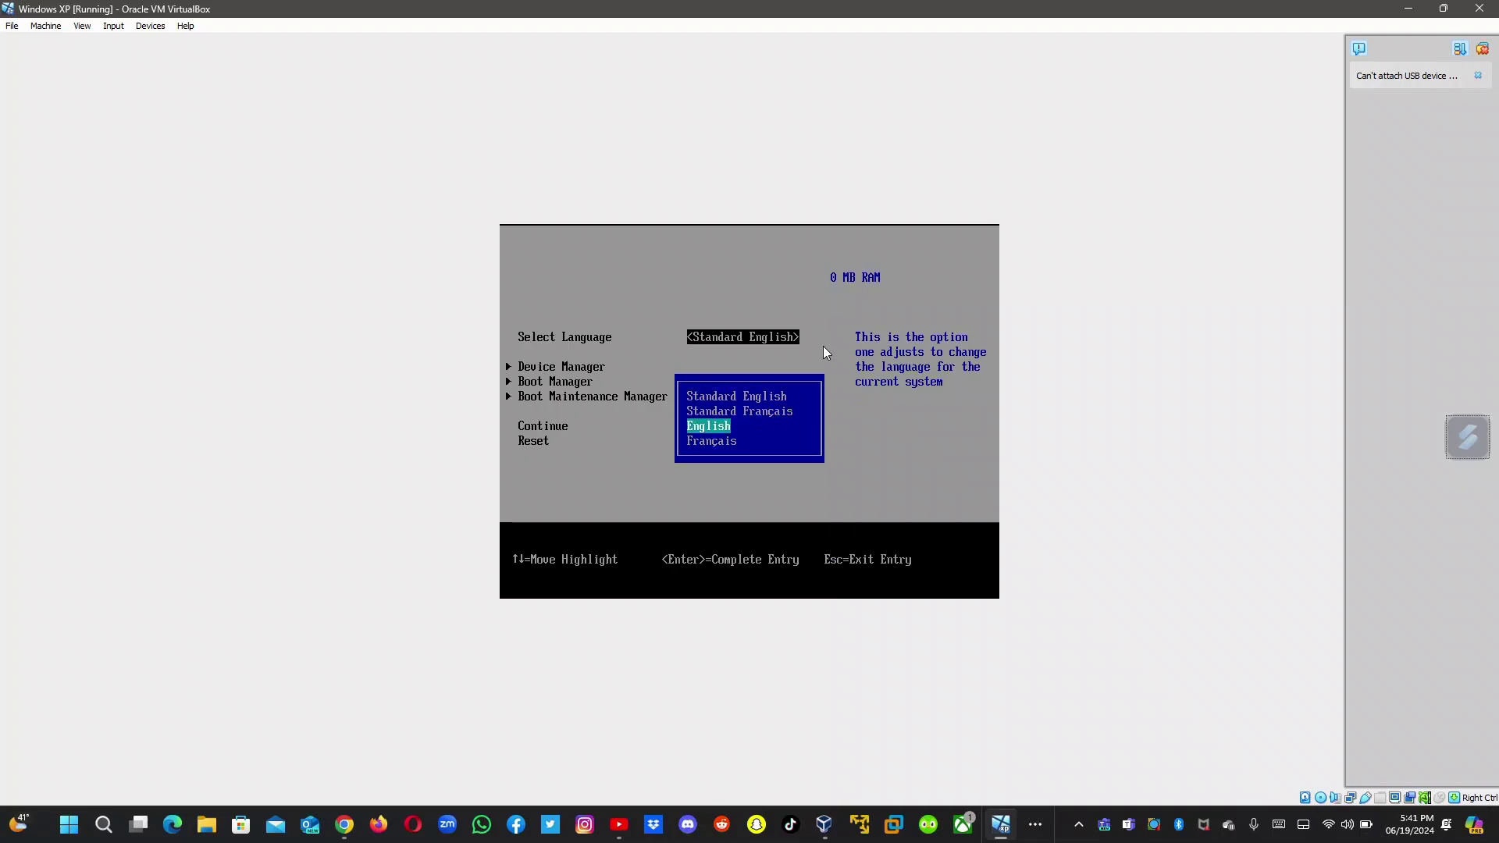
pyautogui.press('Return')
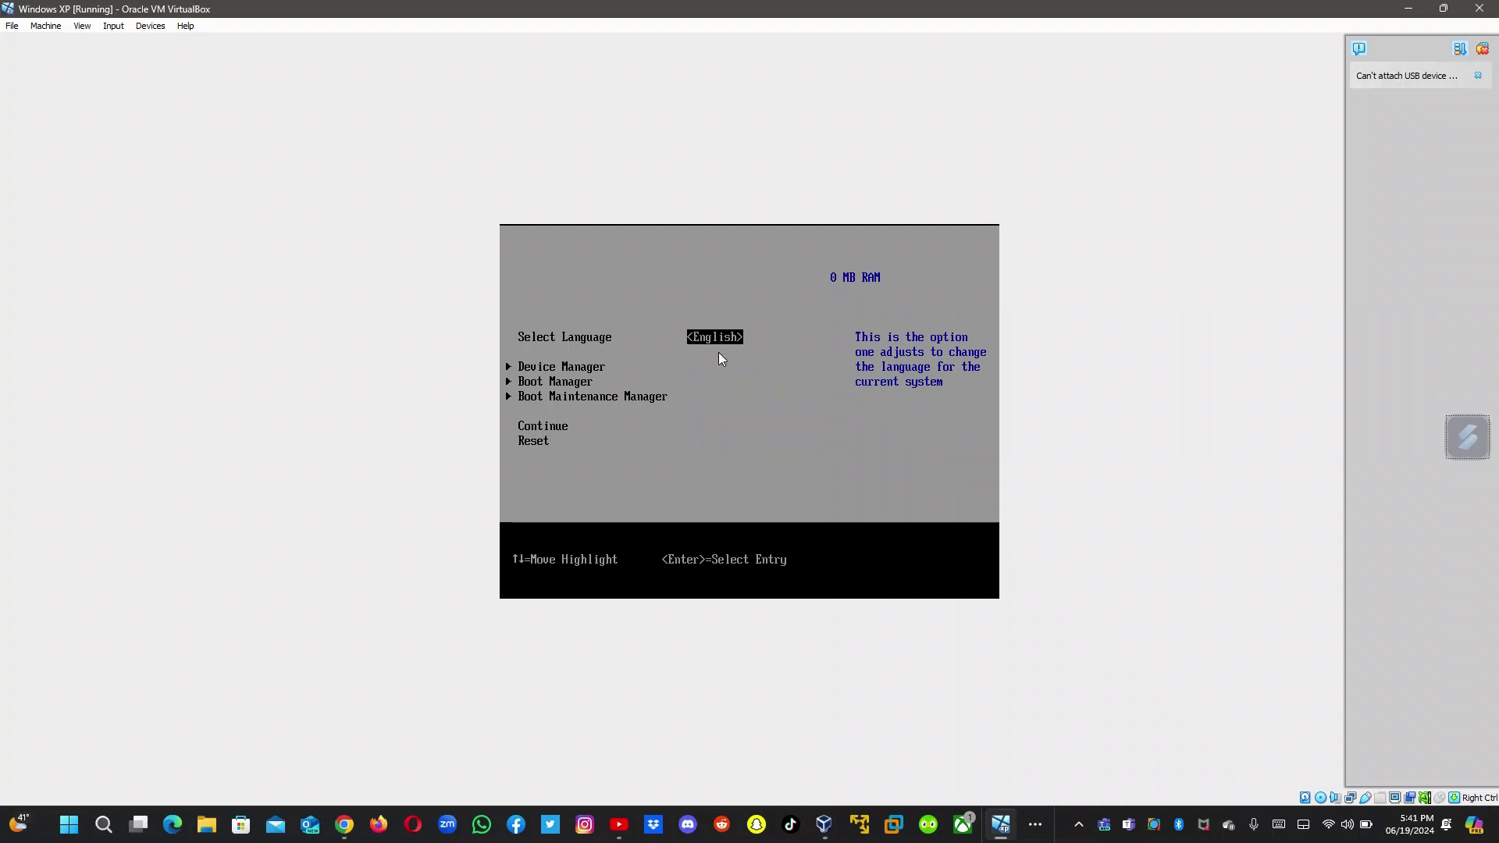
# Step: Check Device Manager, then boot from a Boot Manager entry into Windows Setup
pyautogui.press('Down')
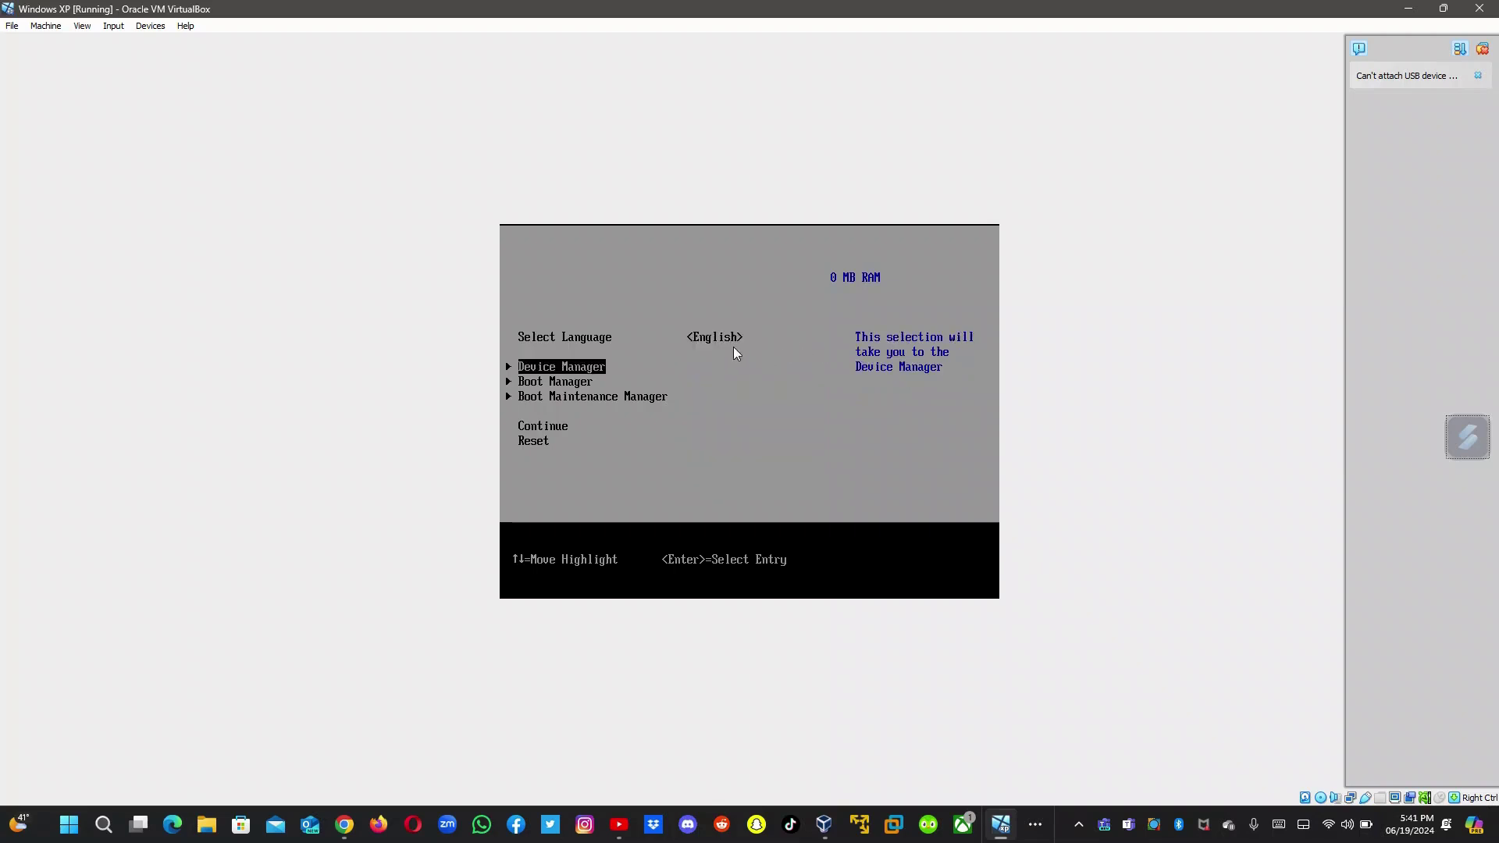
pyautogui.press('Return')
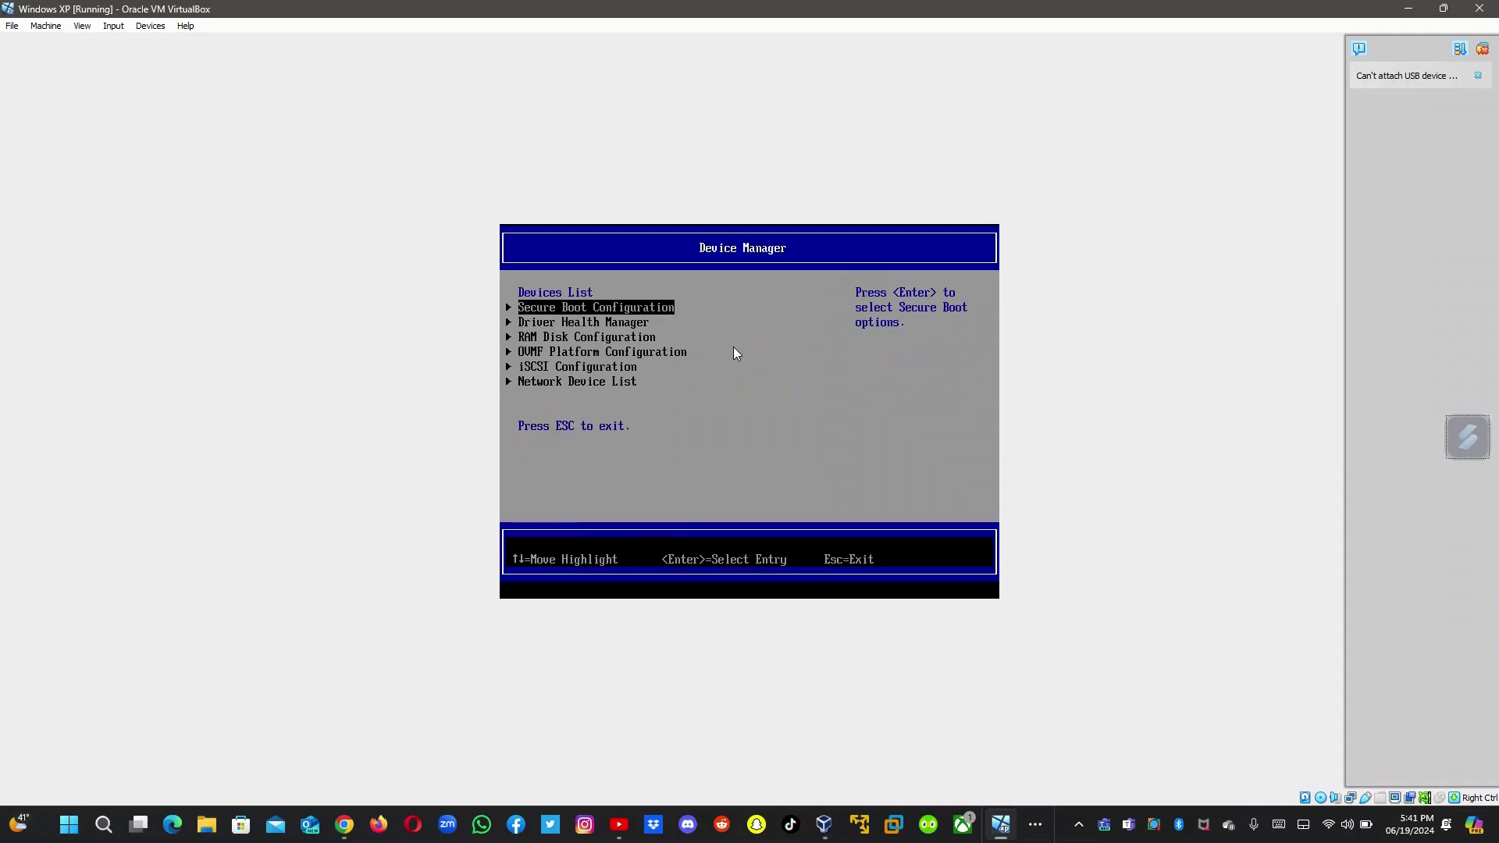
pyautogui.press('Down')
pyautogui.press('Down')
pyautogui.press('Down')
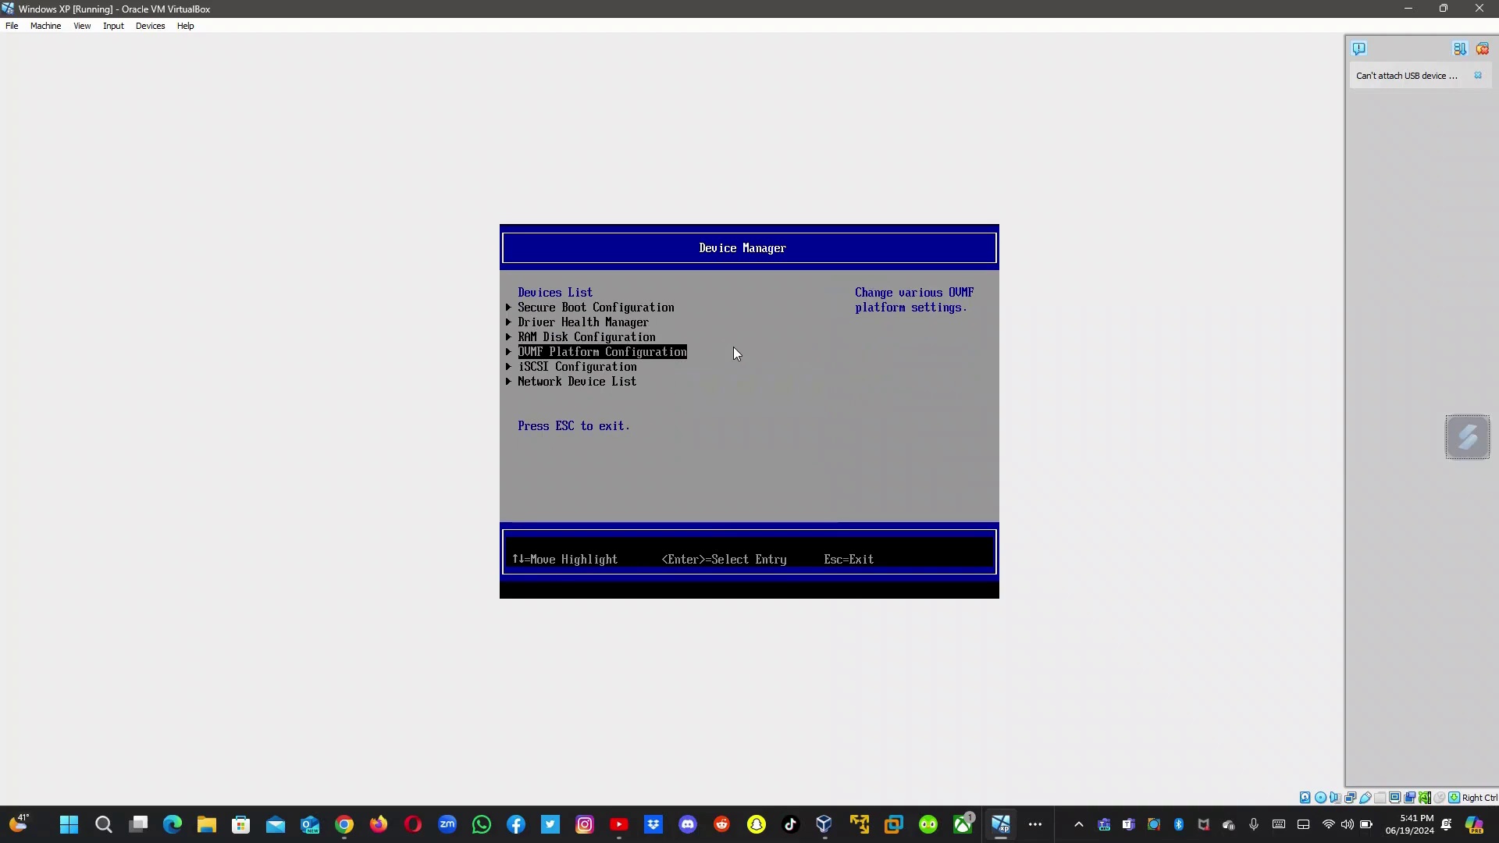
pyautogui.press('Escape')
pyautogui.press('Down')
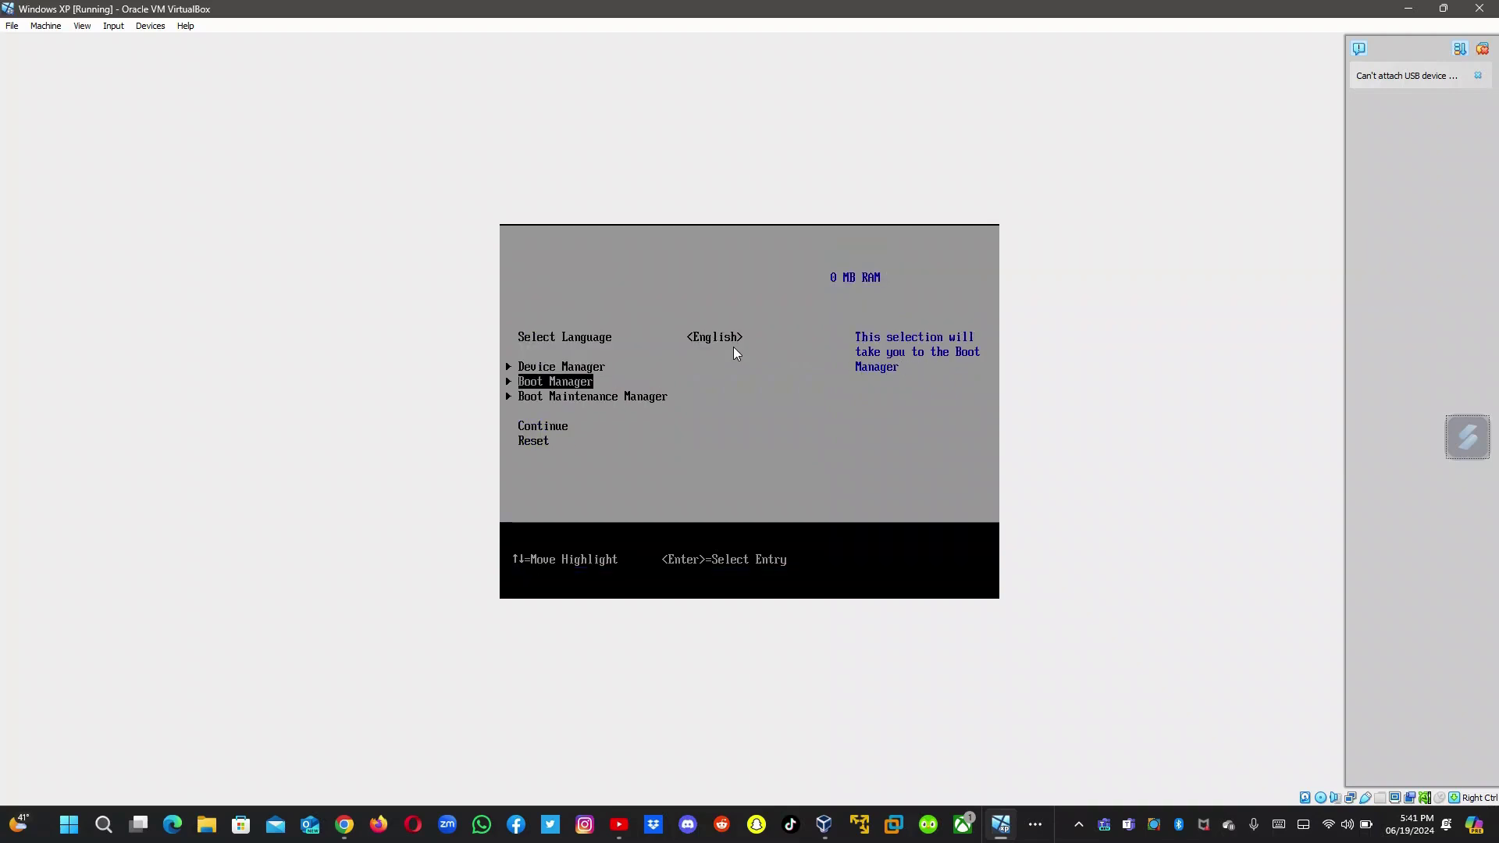
pyautogui.press('Return')
pyautogui.press('Down')
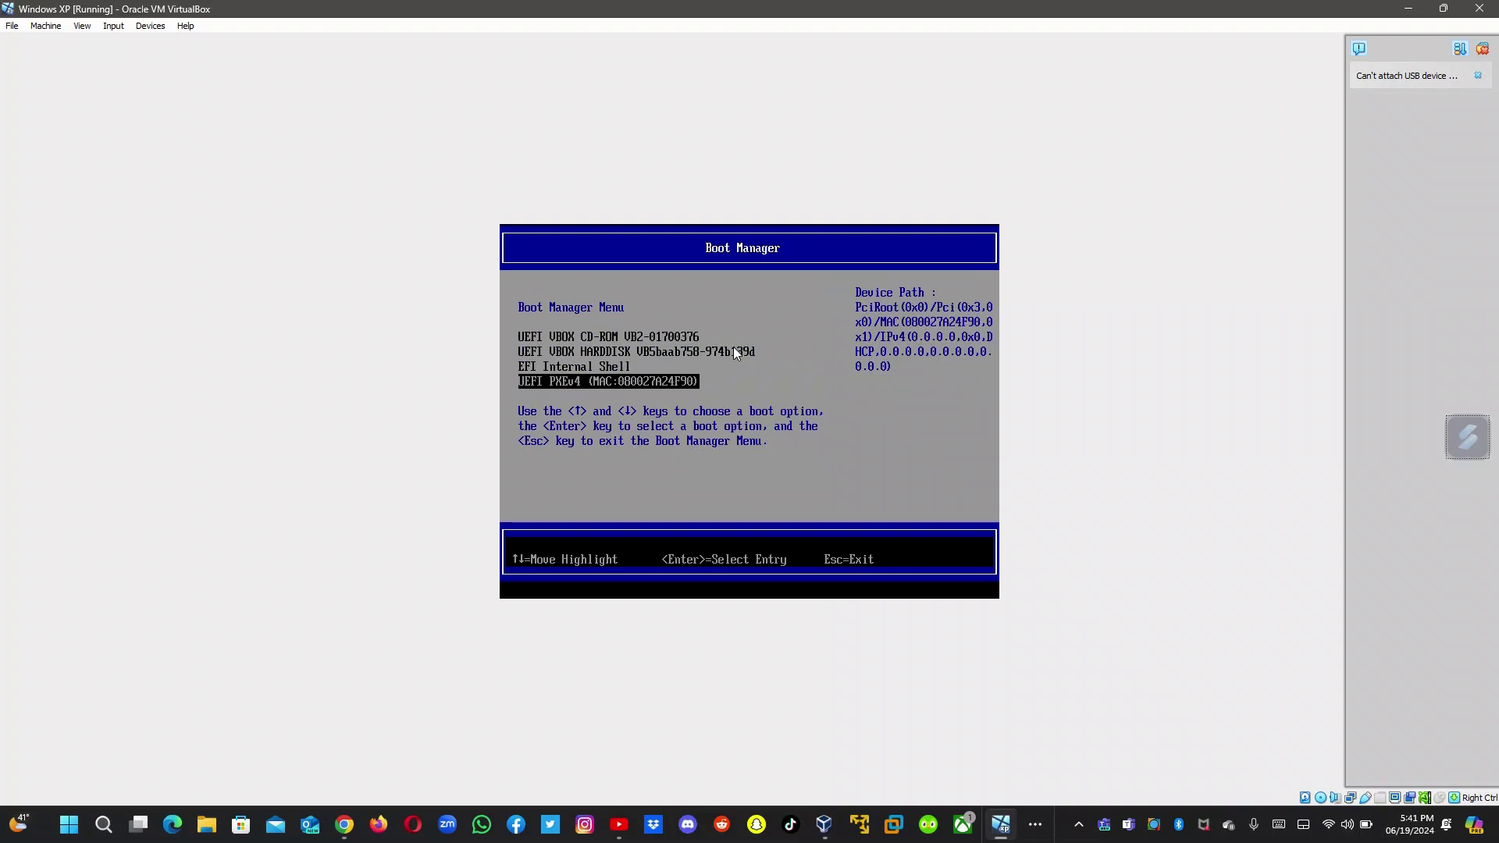
pyautogui.press('Return')
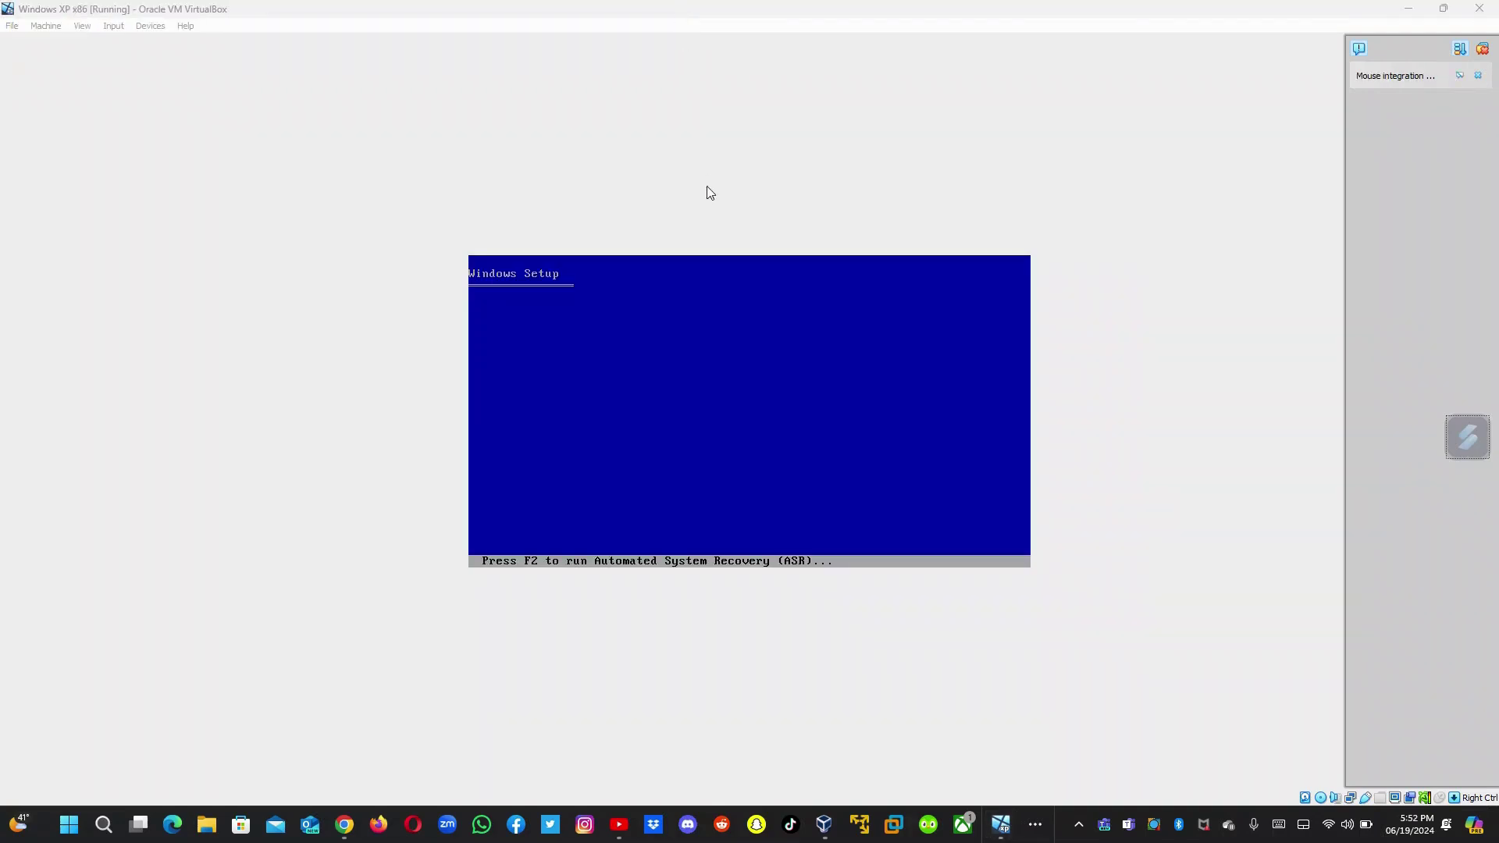
# Step: Lower the host volume almost to silence, then raise it to full
pyautogui.press('XF86AudioLowerVolume')
pyautogui.press('XF86AudioLowerVolume')
pyautogui.press('XF86AudioLowerVolume')
pyautogui.press('XF86AudioLowerVolume')
pyautogui.press('XF86AudioLowerVolume')
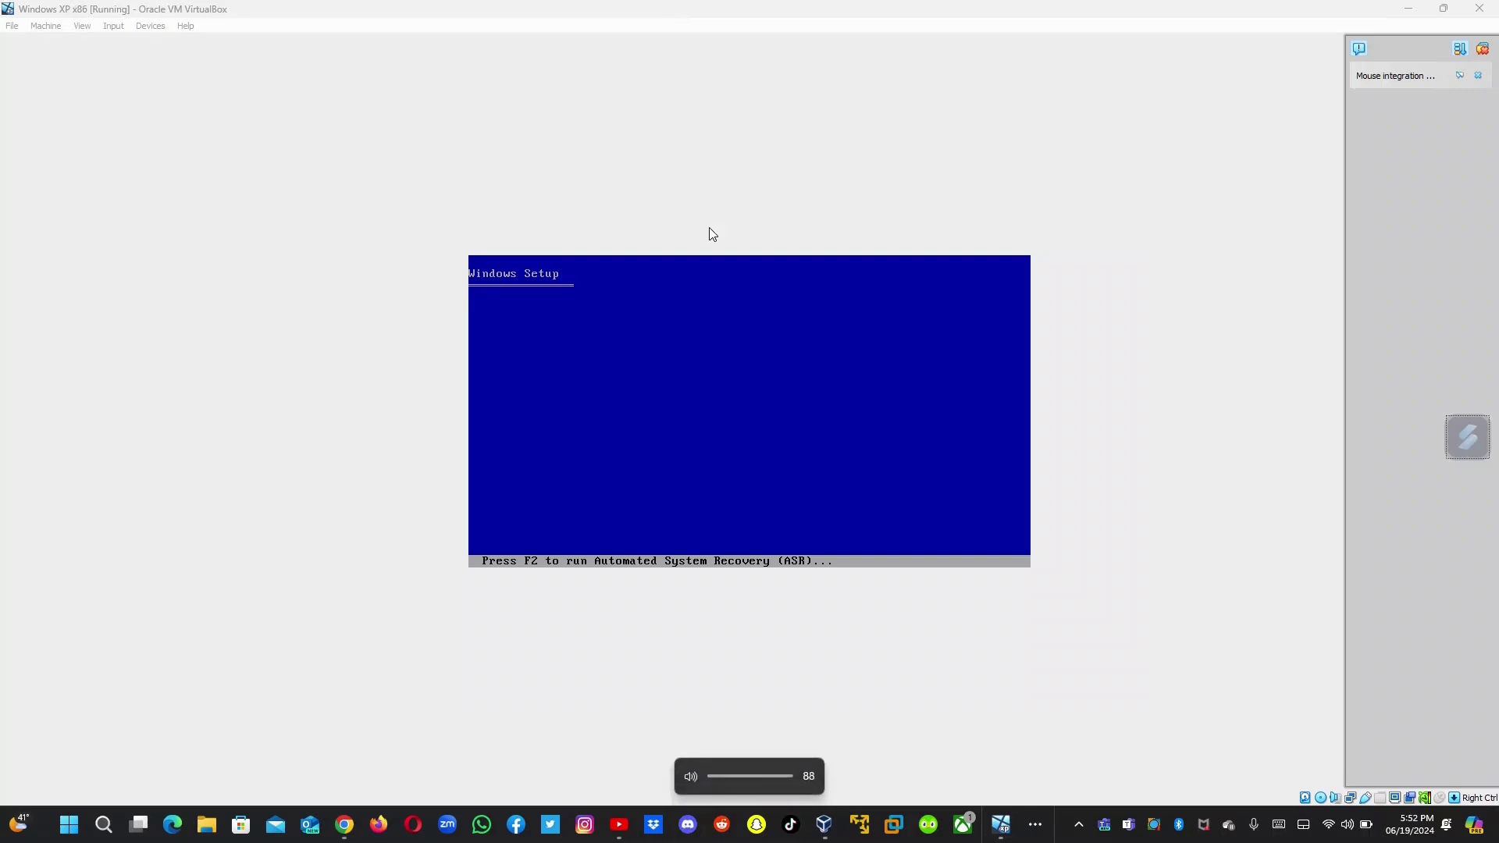
pyautogui.press('XF86AudioLowerVolume')
pyautogui.press('XF86AudioLowerVolume')
pyautogui.press('XF86AudioLowerVolume')
pyautogui.press('XF86AudioLowerVolume')
pyautogui.press('XF86AudioLowerVolume')
pyautogui.press('XF86AudioLowerVolume')
pyautogui.press('XF86AudioLowerVolume')
pyautogui.press('XF86AudioLowerVolume')
pyautogui.press('XF86AudioLowerVolume')
pyautogui.press('XF86AudioLowerVolume')
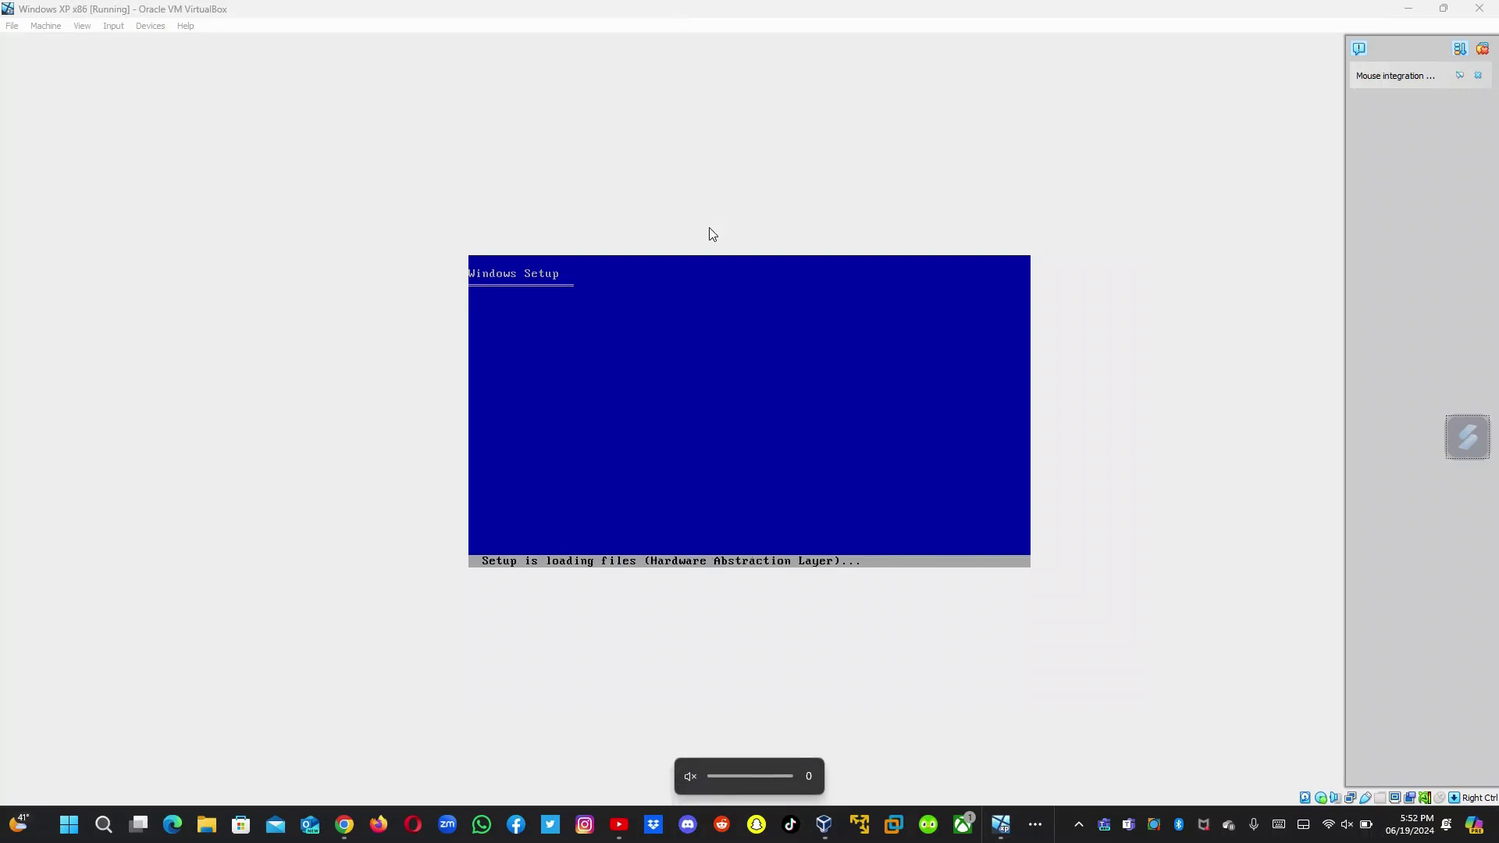
pyautogui.press('XF86AudioRaiseVolume')
pyautogui.press('XF86AudioRaiseVolume')
pyautogui.press('XF86AudioRaiseVolume')
pyautogui.press('XF86AudioRaiseVolume')
pyautogui.press('XF86AudioRaiseVolume')
pyautogui.press('XF86AudioRaiseVolume')
pyautogui.press('XF86AudioRaiseVolume')
pyautogui.press('XF86AudioRaiseVolume')
pyautogui.press('XF86AudioRaiseVolume')
pyautogui.press('XF86AudioRaiseVolume')
pyautogui.press('XF86AudioRaiseVolume')
pyautogui.press('XF86AudioRaiseVolume')
pyautogui.press('XF86AudioRaiseVolume')
pyautogui.press('XF86AudioRaiseVolume')
pyautogui.press('XF86AudioRaiseVolume')
pyautogui.press('XF86AudioRaiseVolume')
pyautogui.press('XF86AudioRaiseVolume')
pyautogui.press('XF86AudioRaiseVolume')
pyautogui.press('XF86AudioRaiseVolume')
pyautogui.press('XF86AudioRaiseVolume')
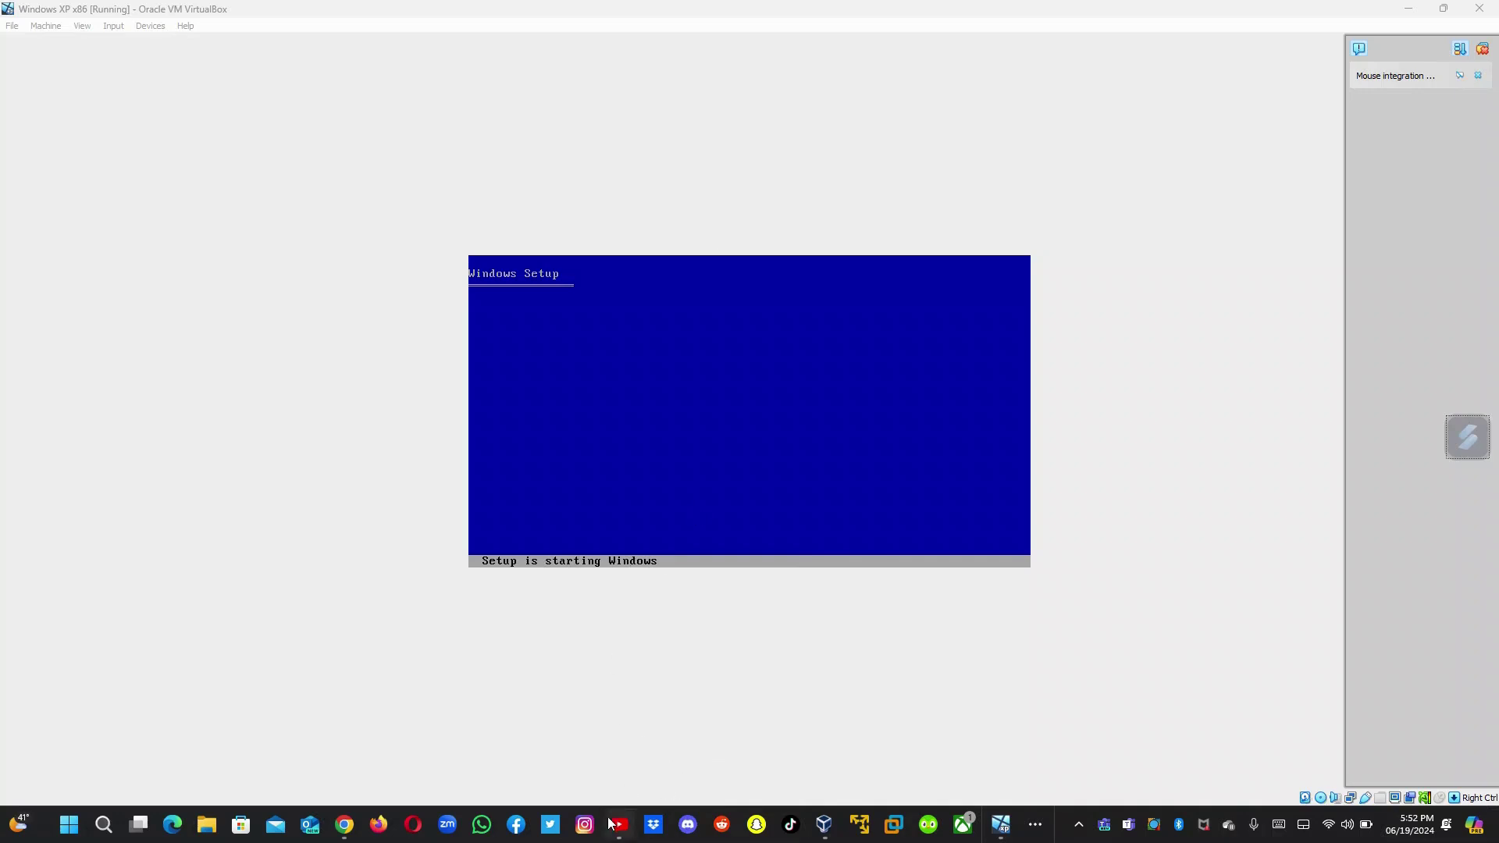
# Step: Bring the YouTube tutorial to the front and play it
pyautogui.moveTo(622, 828)
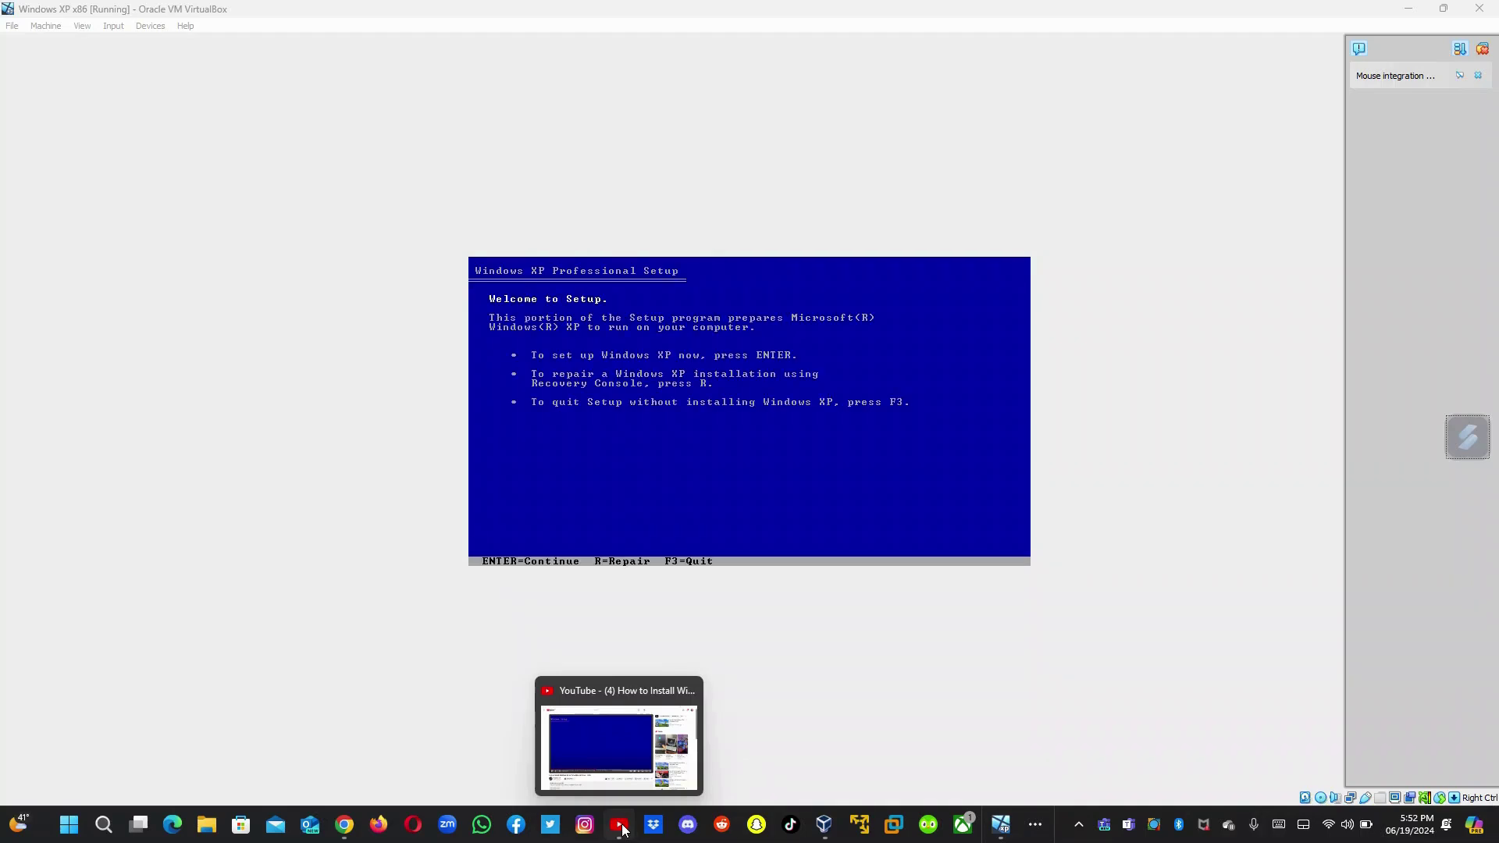
pyautogui.click(622, 828)
pyautogui.click(485, 293)
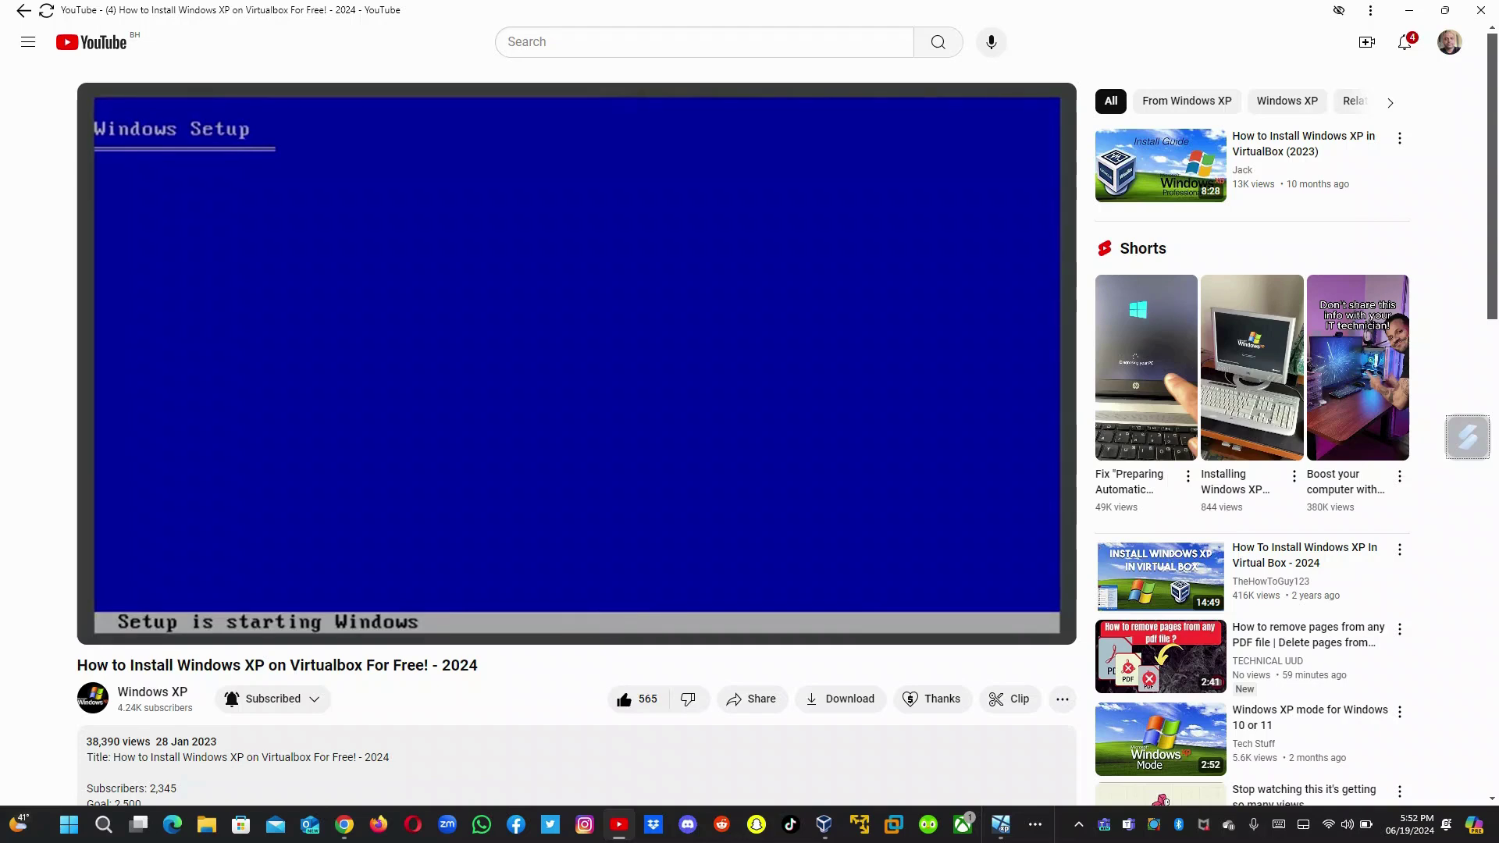
# Step: Skip the tutorial ahead to 2:57, pause it, and return to the VM
pyautogui.moveTo(566, 608); pyautogui.dragTo(566, 607)
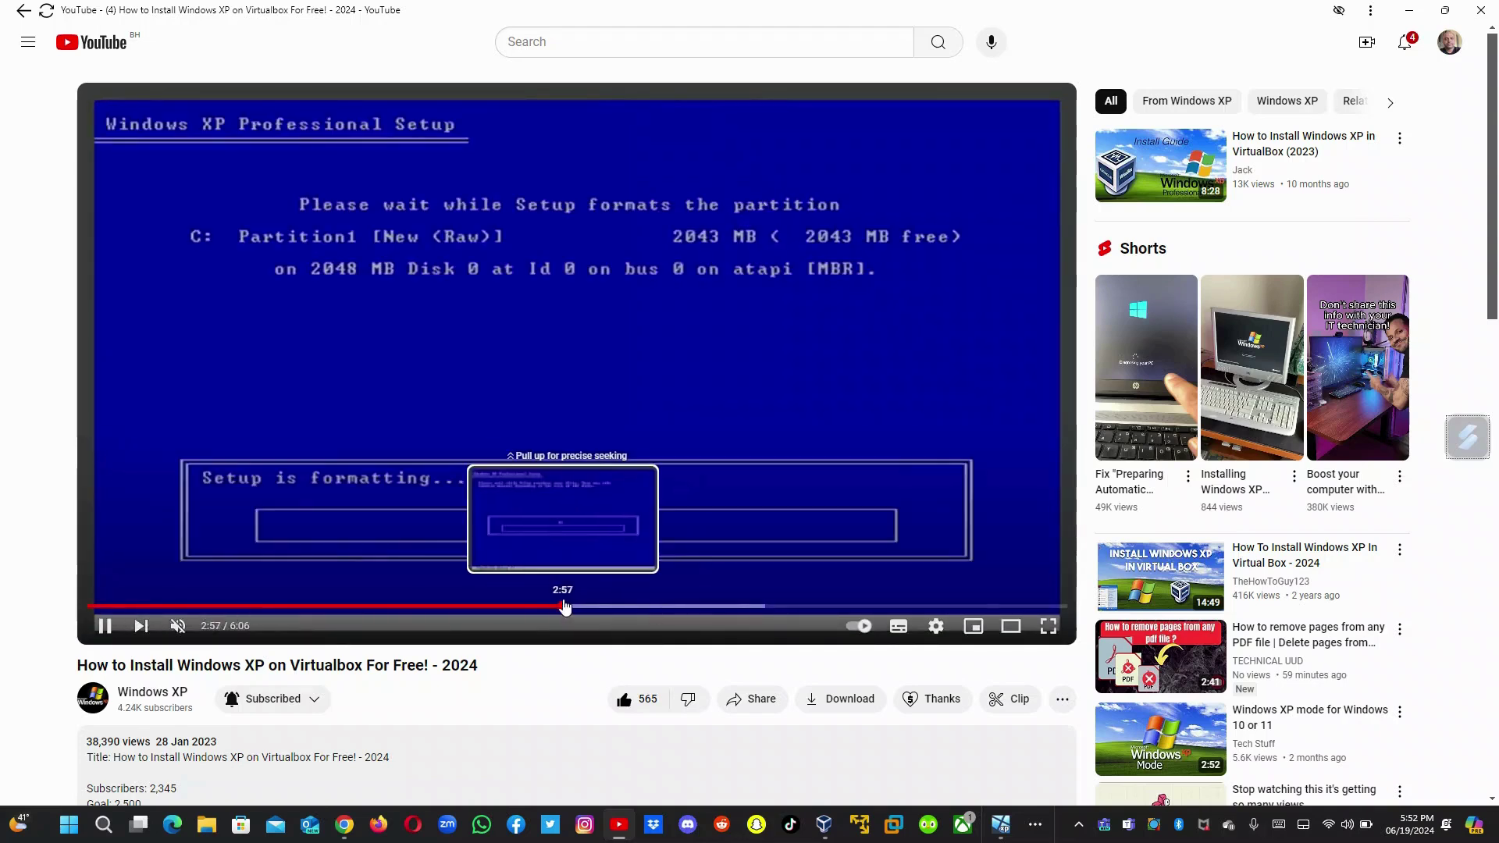
pyautogui.click(584, 514)
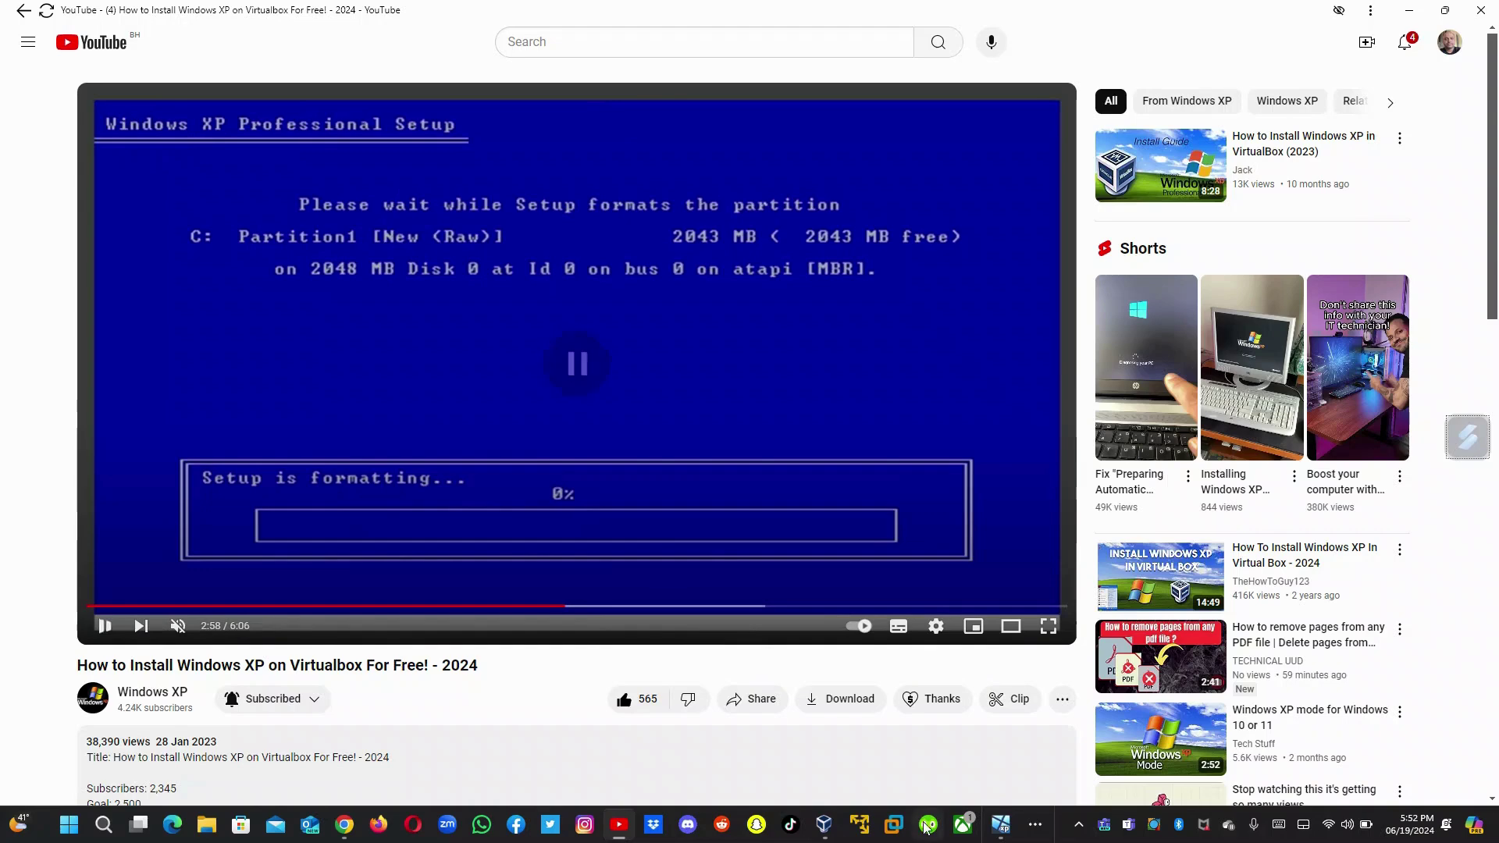
pyautogui.click(998, 827)
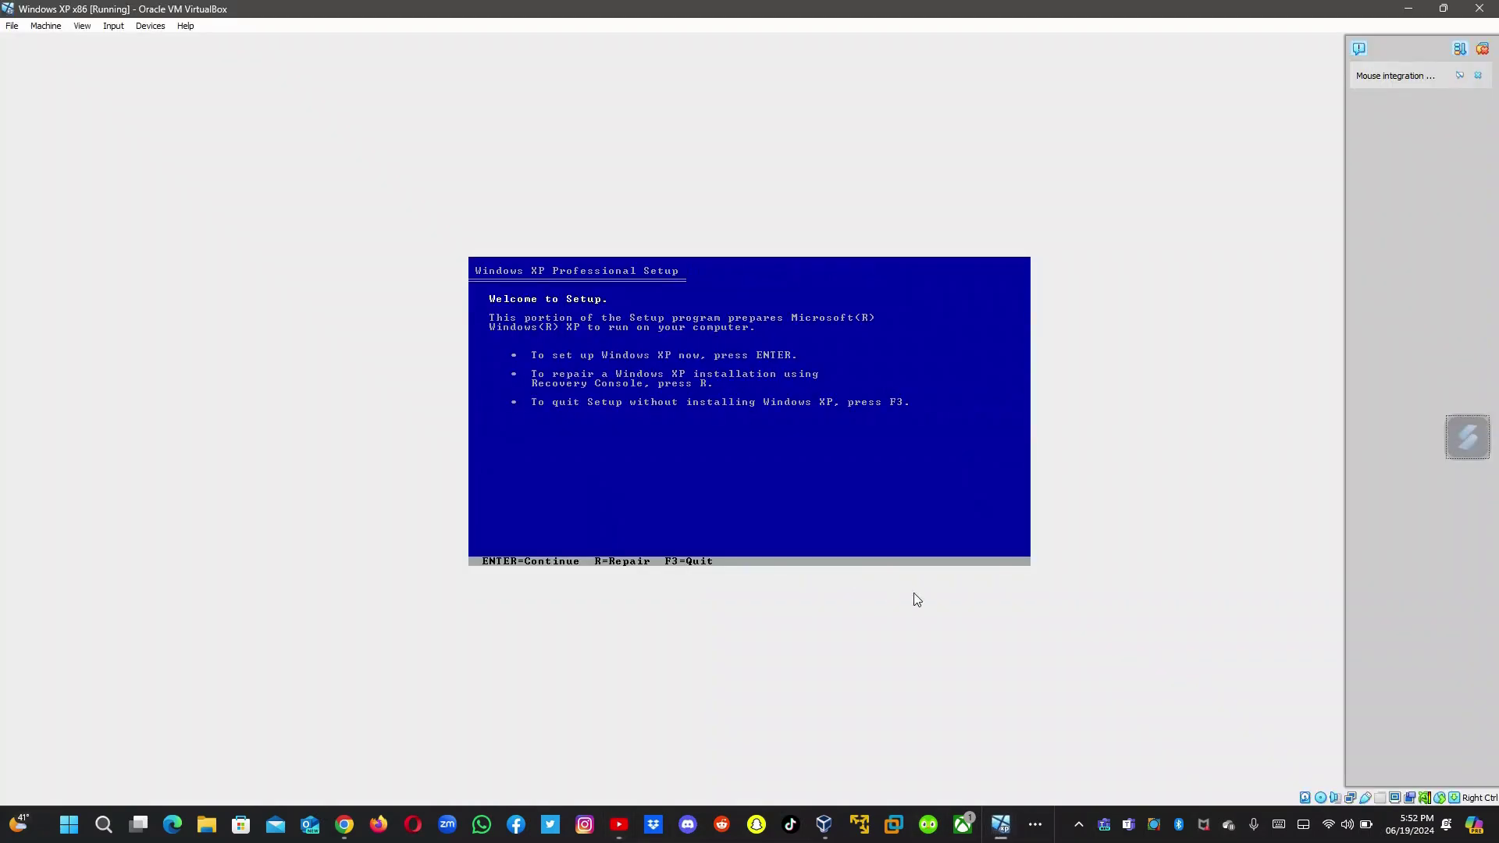
# Step: Continue past Welcome, decline the EULA to restart Setup, then resume the tutorial
pyautogui.press('Return')
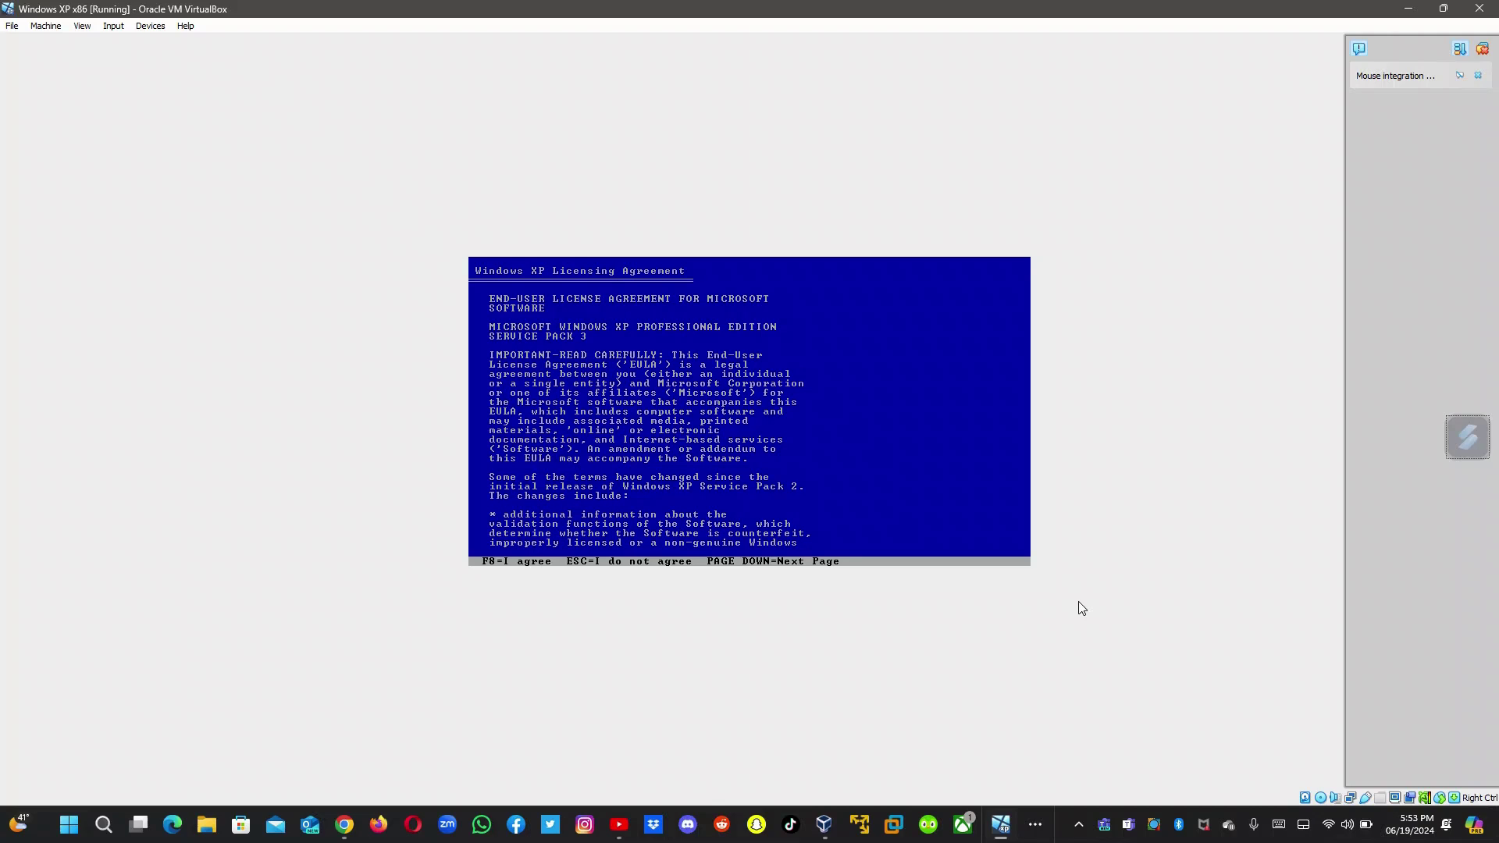
pyautogui.press('Escape')
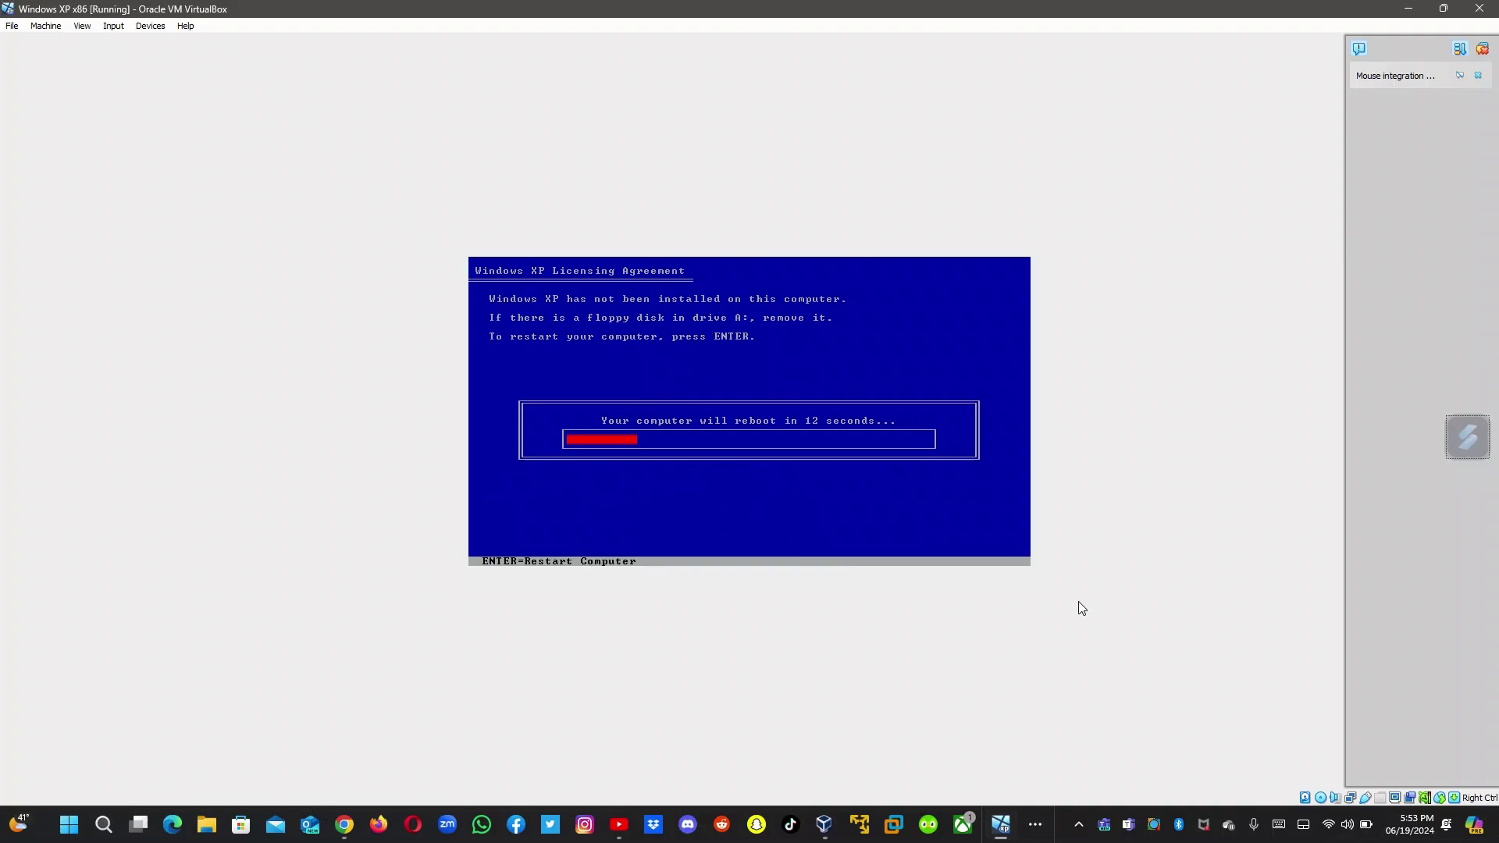
pyautogui.press('Return')
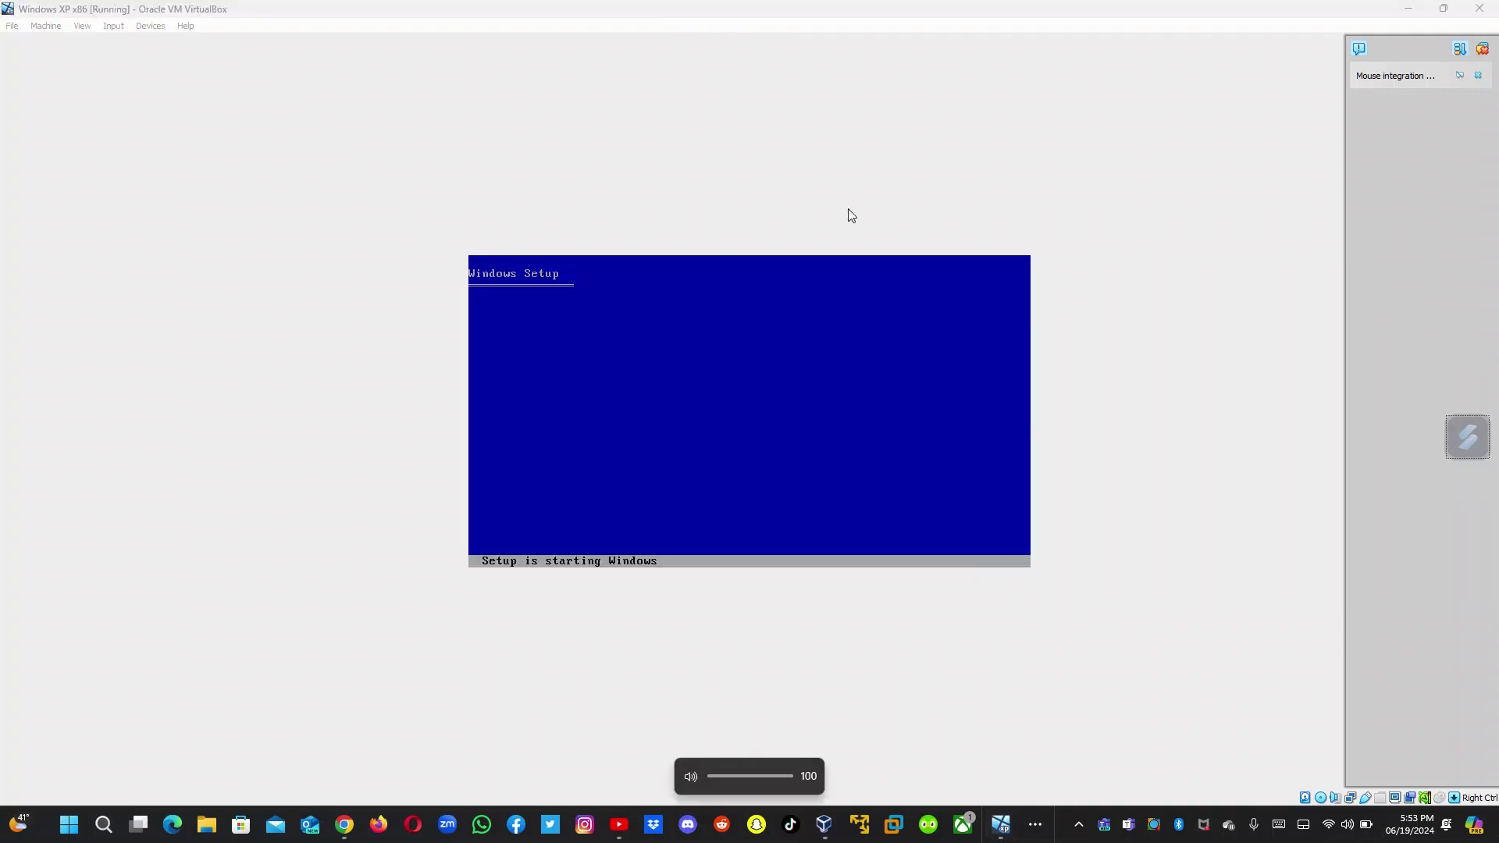
pyautogui.click(616, 826)
pyautogui.click(614, 499)
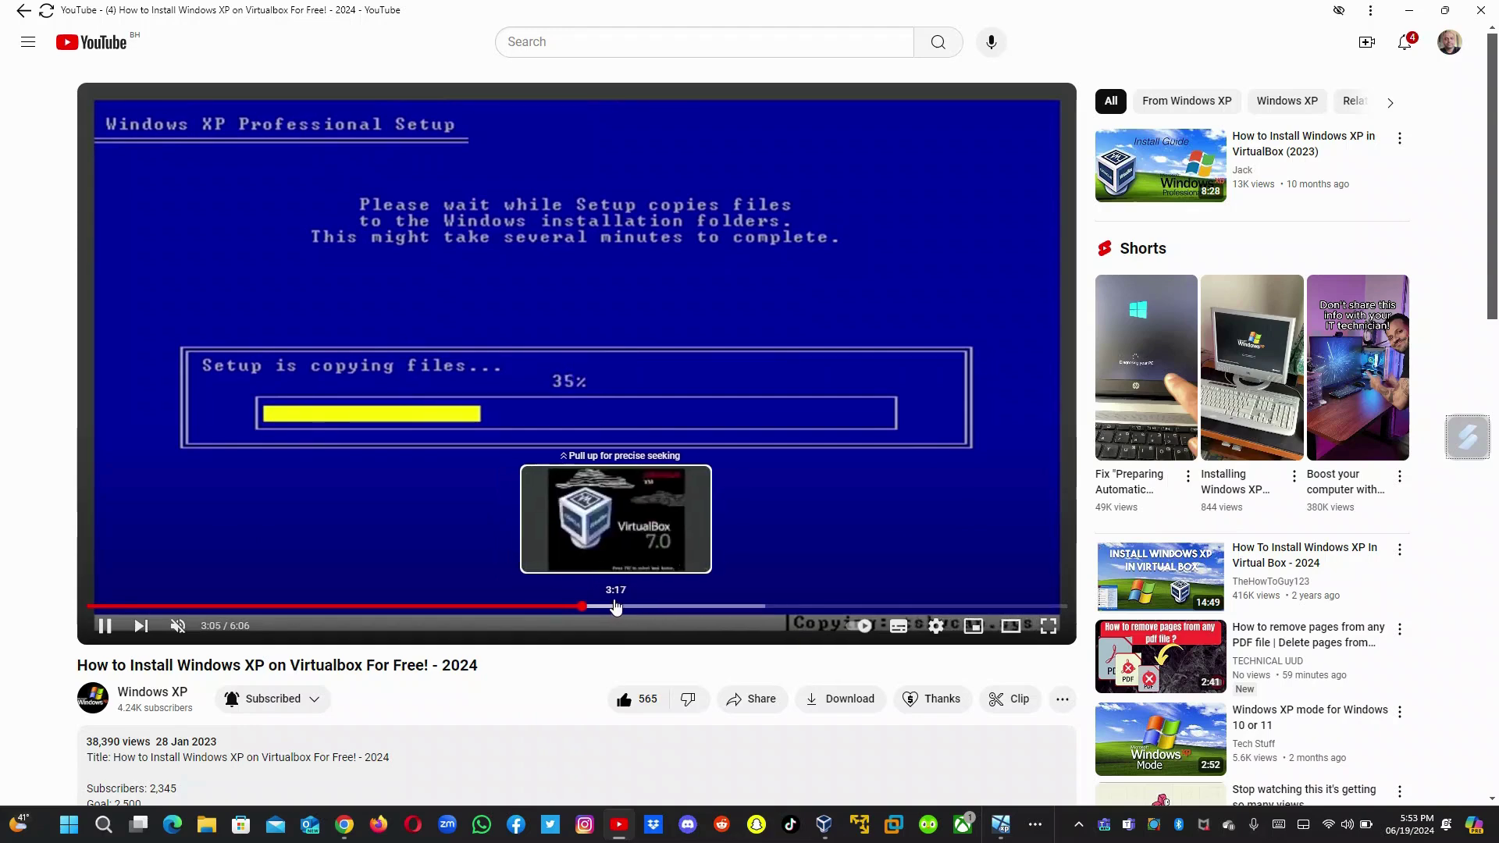
# Step: Return to the VM and start Windows XP Setup from the welcome screen
pyautogui.click(1000, 824)
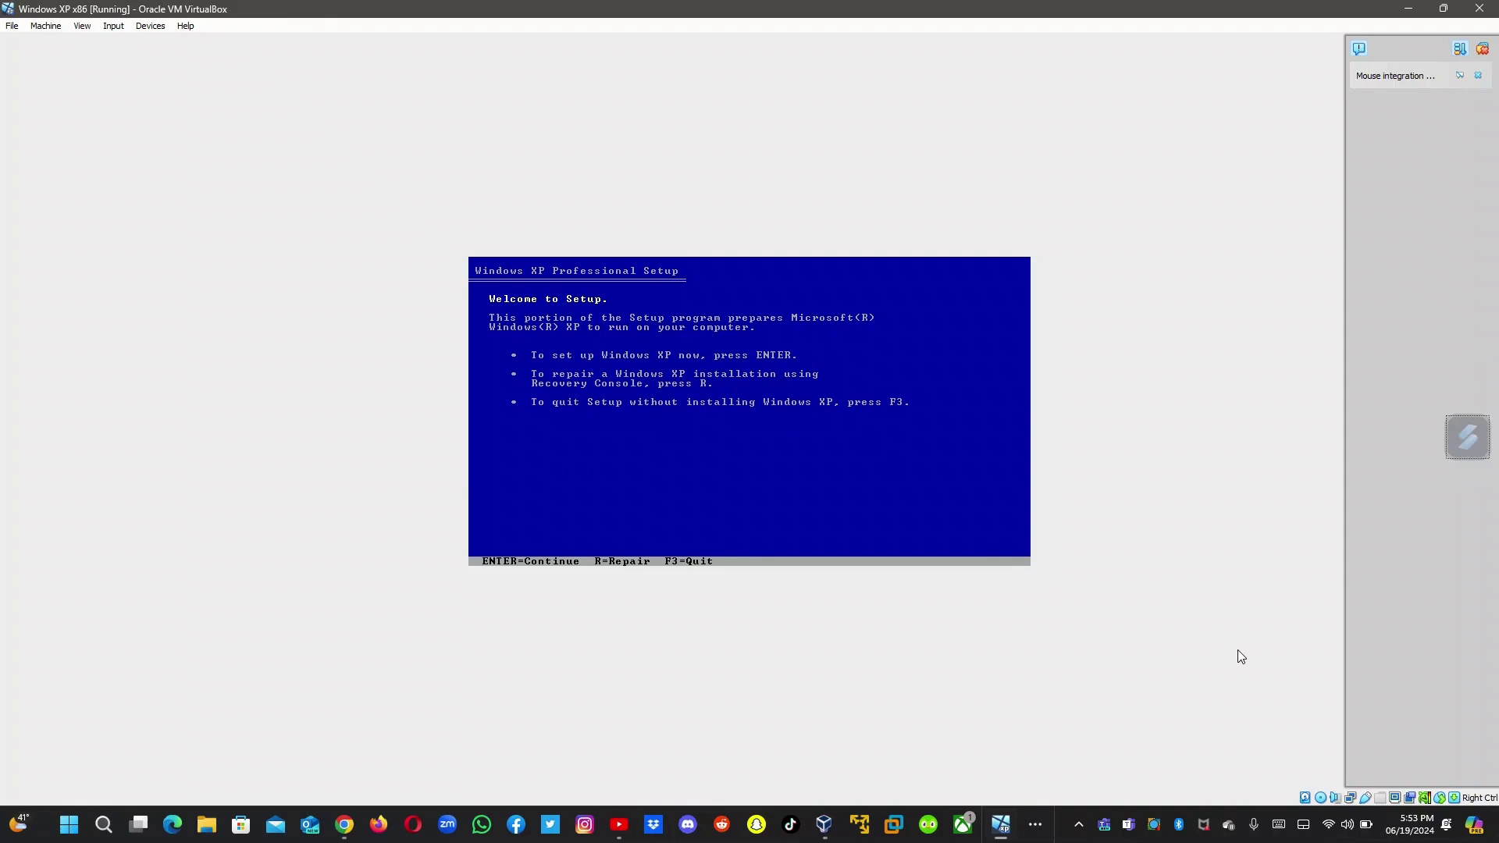
pyautogui.press('Return')
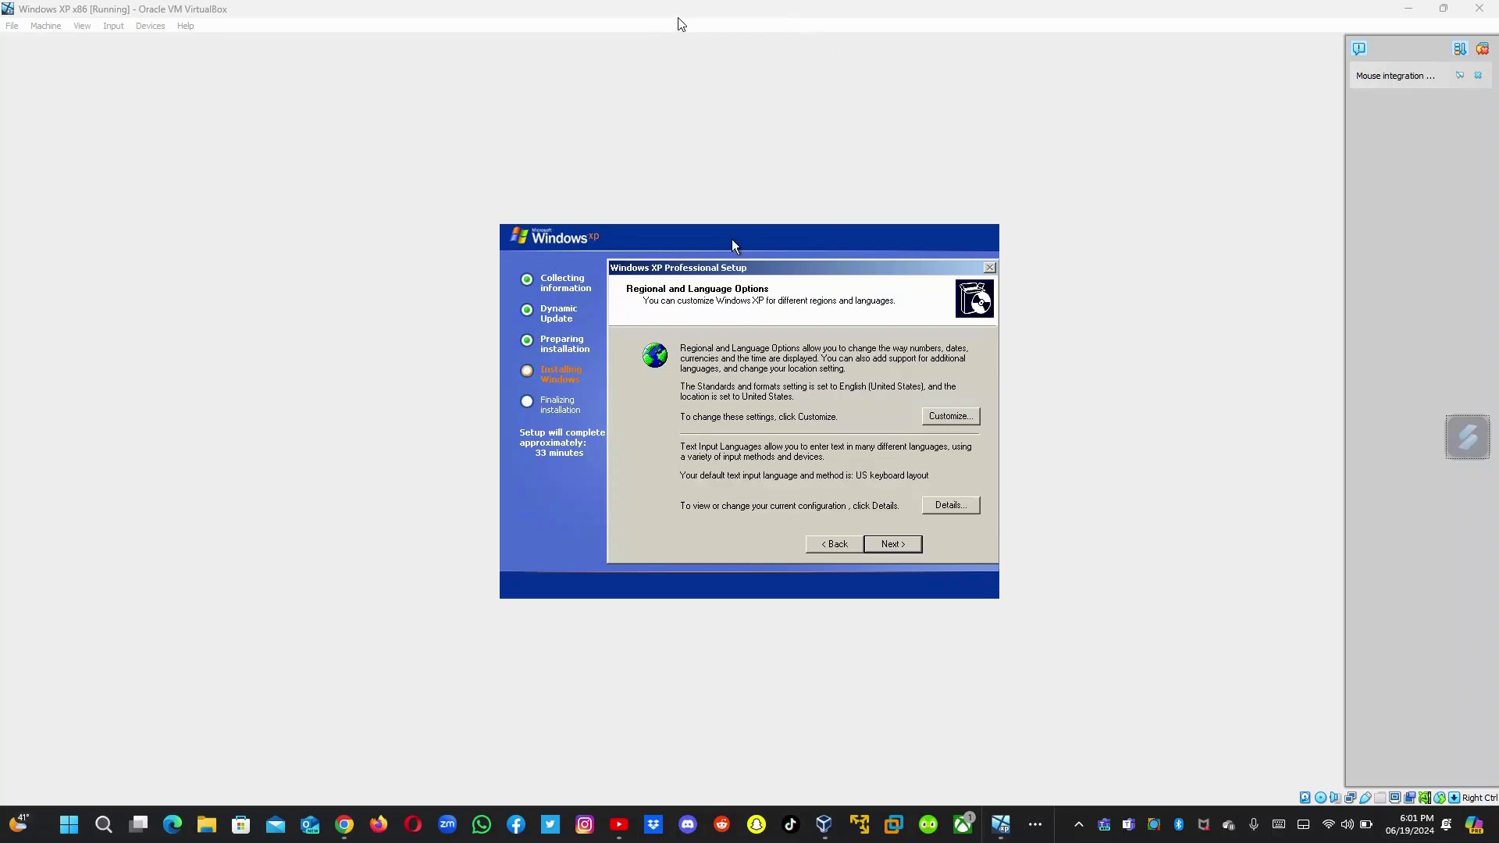
# Step: Continue past Regional and Language Options to the Personalize Your Software page
pyautogui.click(904, 541)
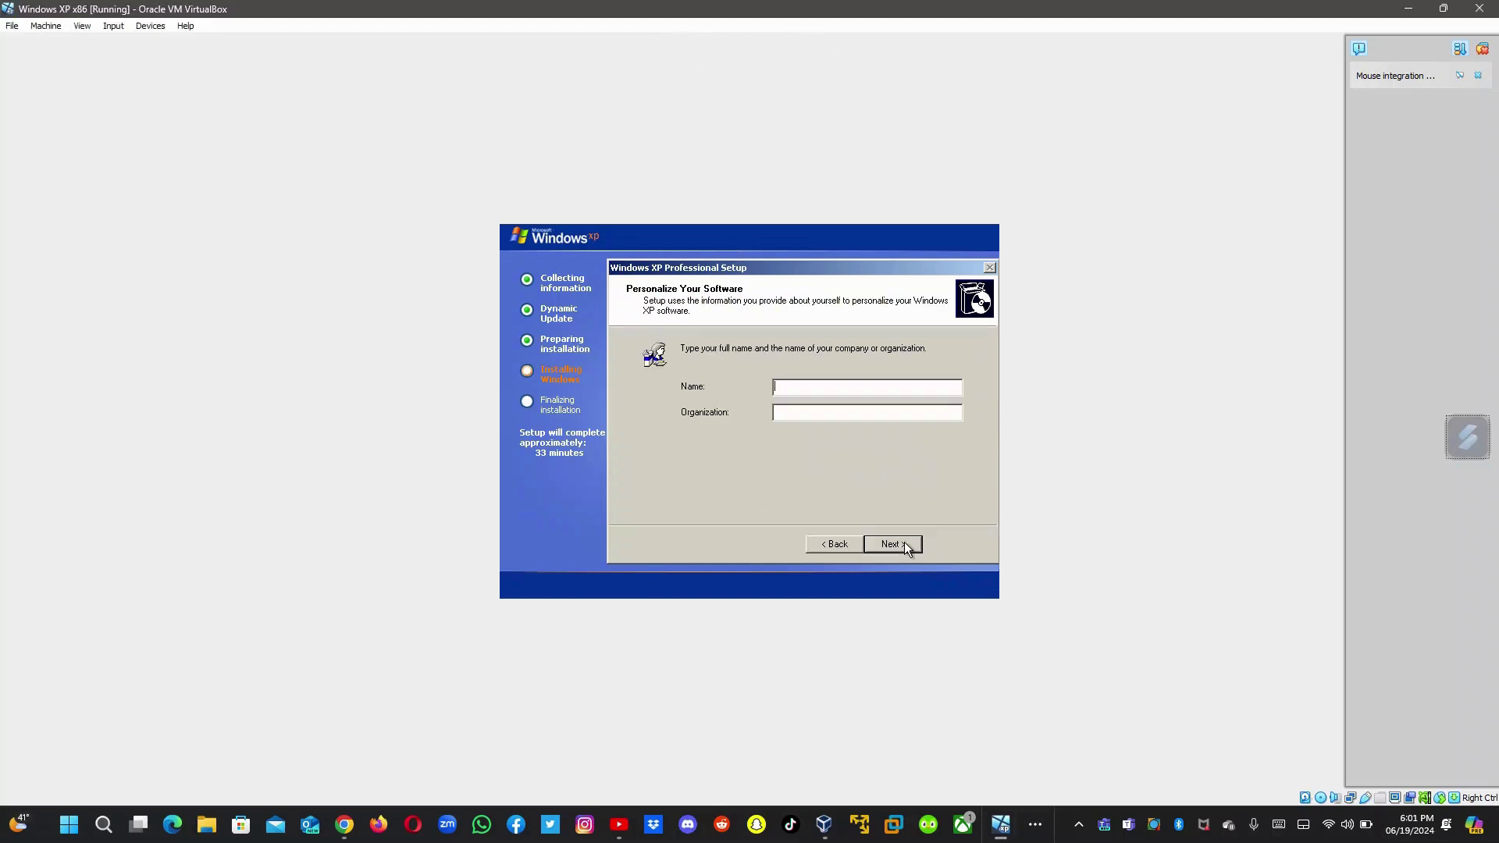
# Step: Enter the owner's name in Personalize Your Software, then bring up the archive.org product key page
pyautogui.write('Satis')
pyautogui.click(344, 824)
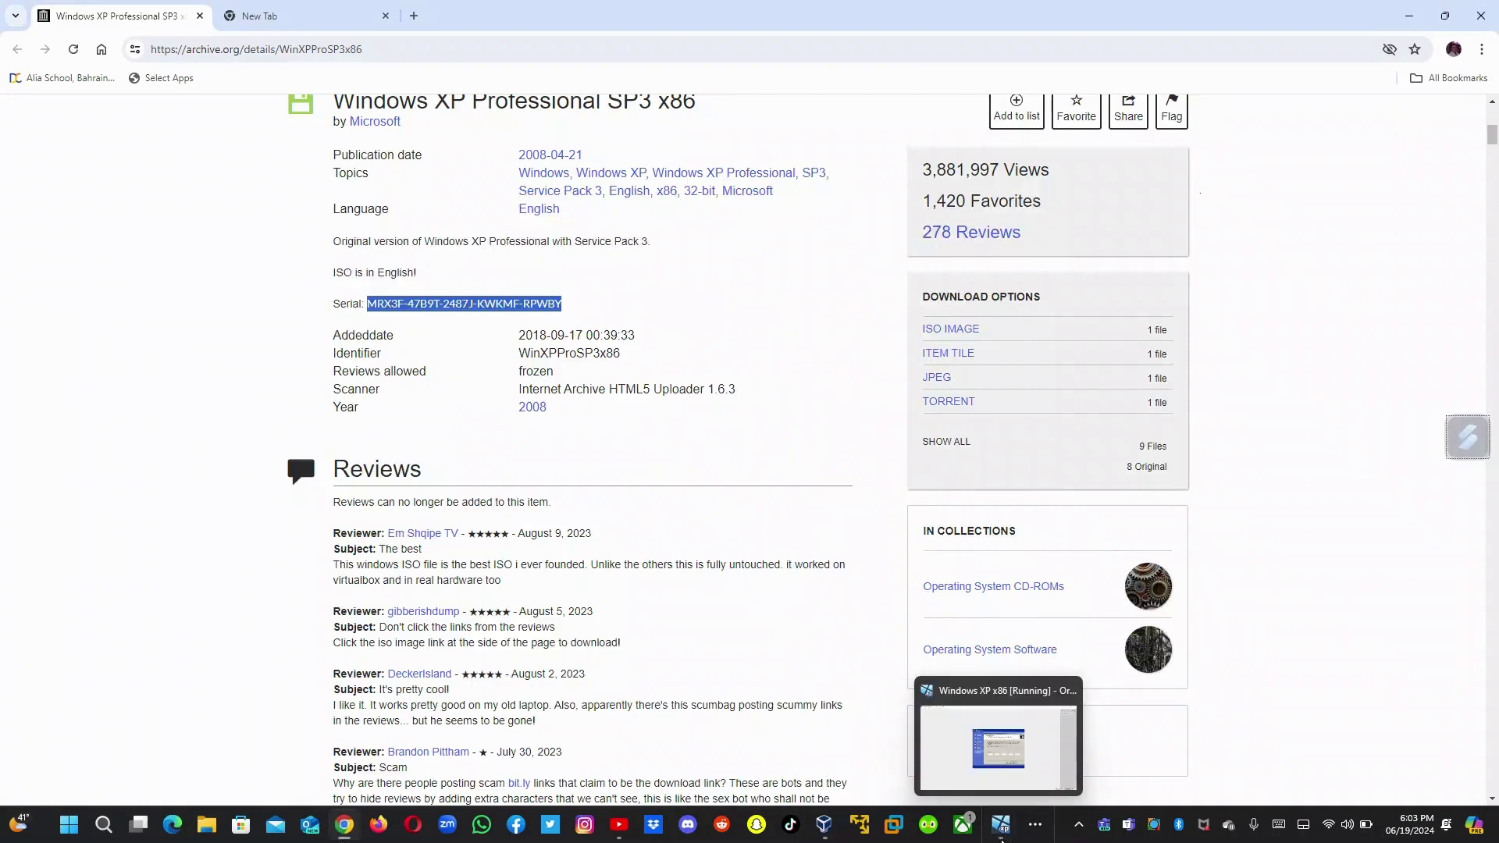
# Step: Type the first three product key groups, reading each from the archive.org page
pyautogui.click(1001, 832)
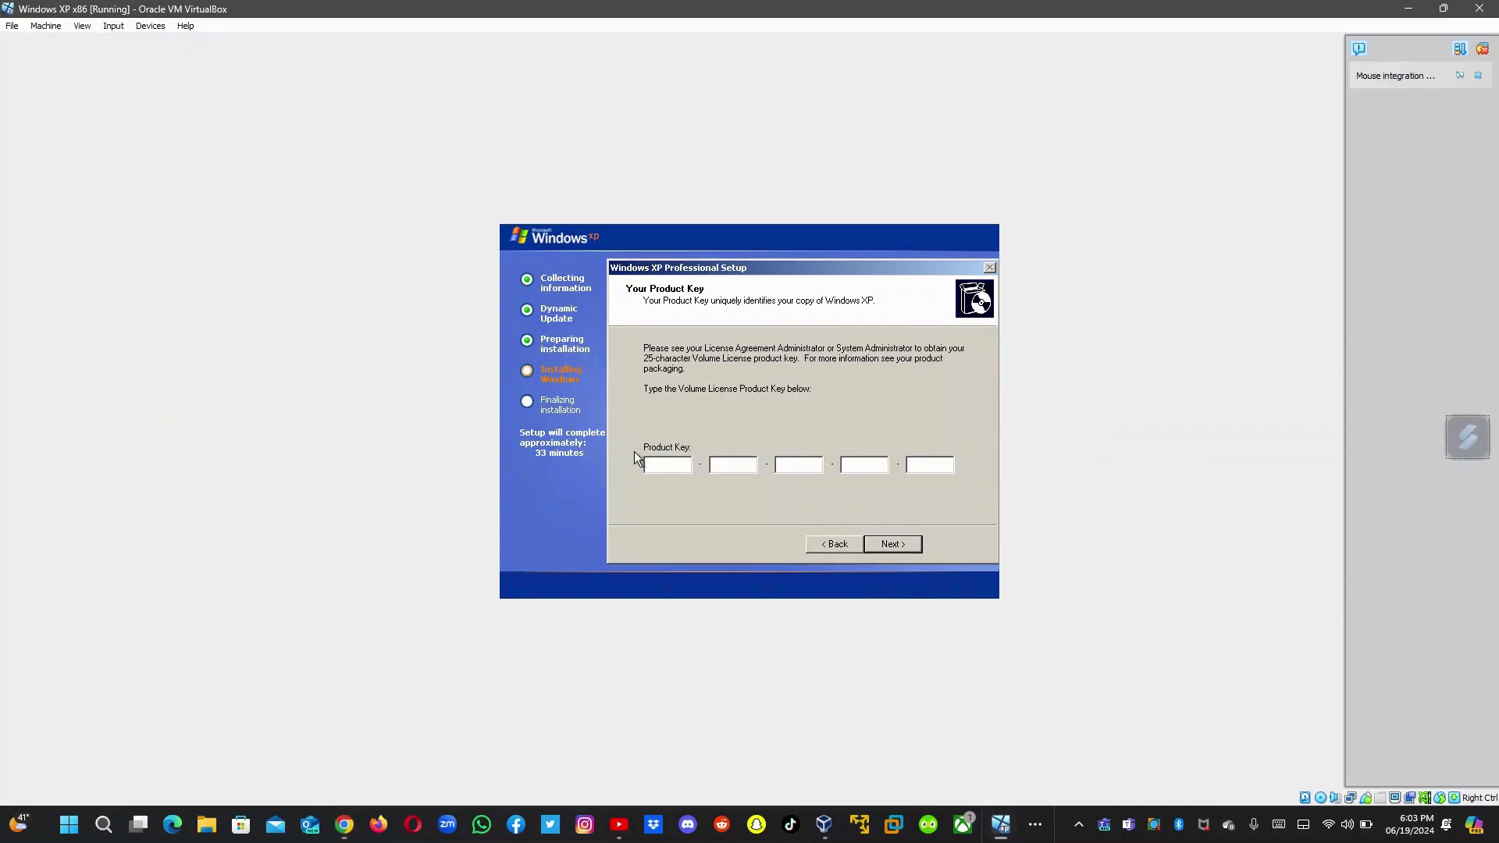
pyautogui.write('MRX3F')
pyautogui.click(342, 829)
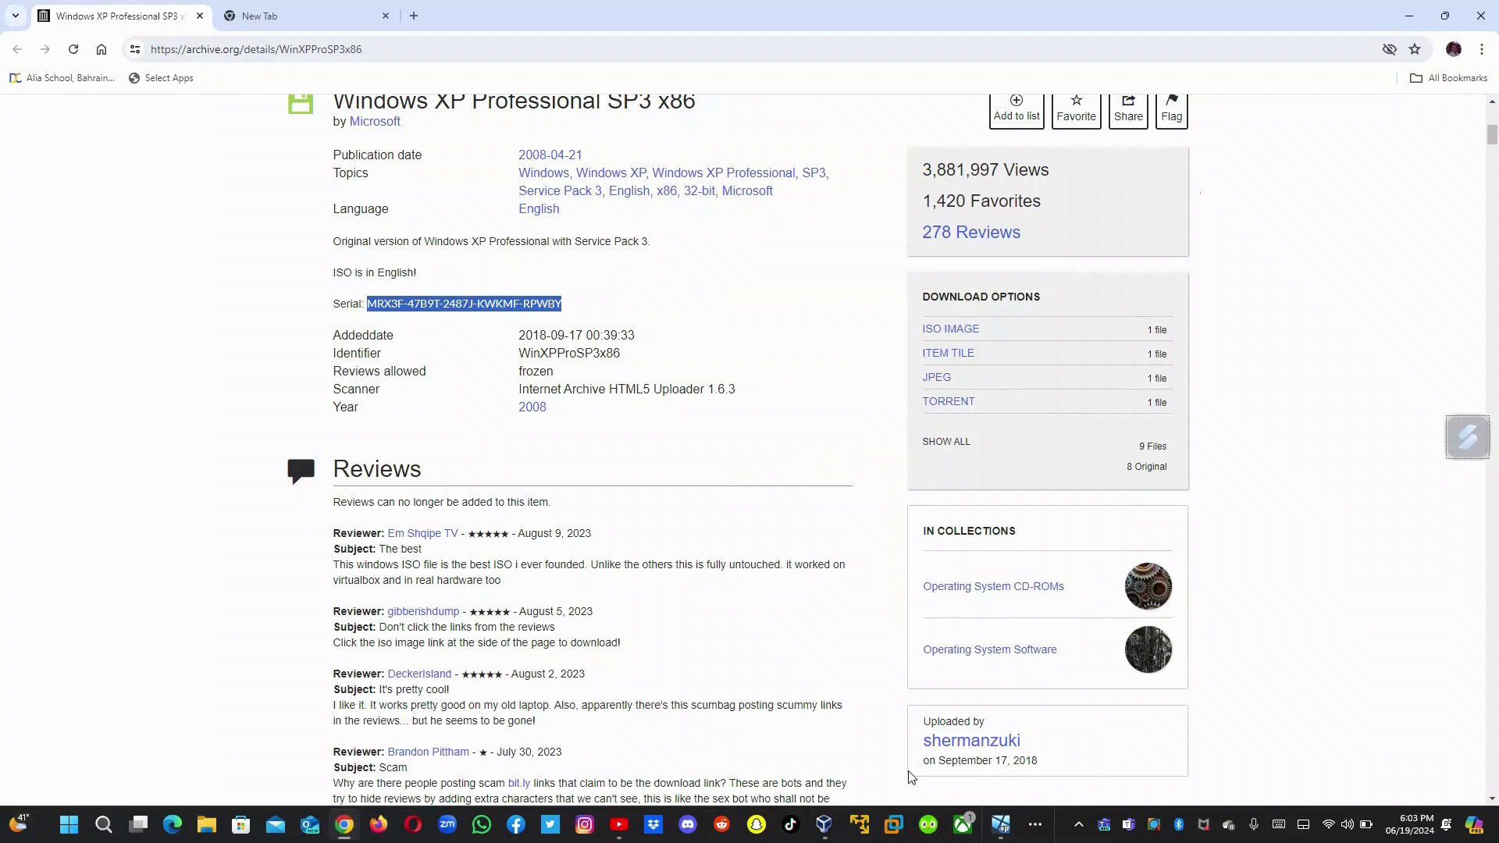
pyautogui.click(1002, 825)
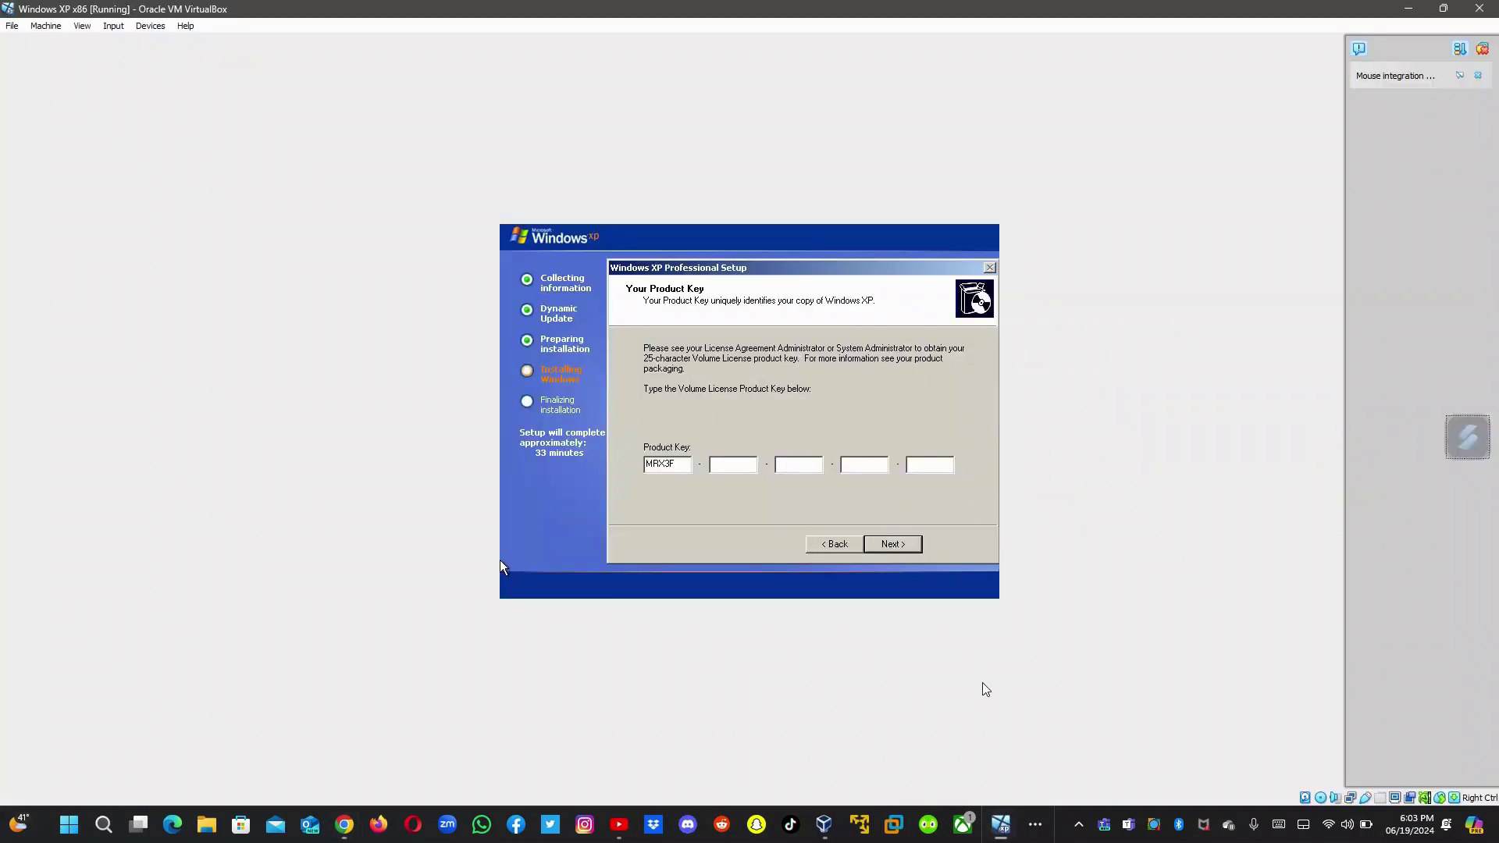
pyautogui.write('478')
pyautogui.click(347, 836)
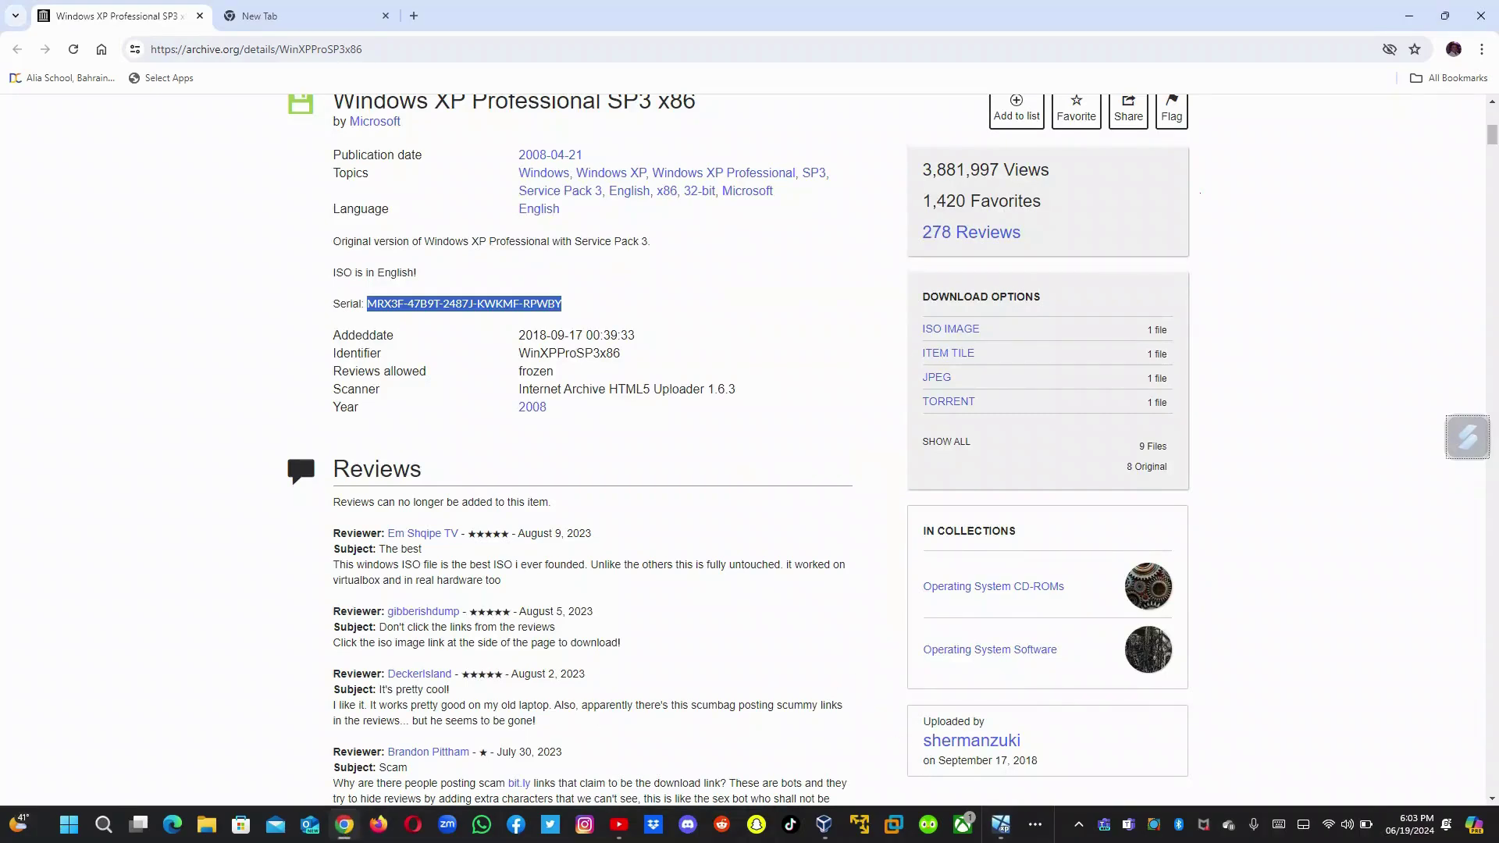
pyautogui.click(1001, 834)
pyautogui.write('2487J')
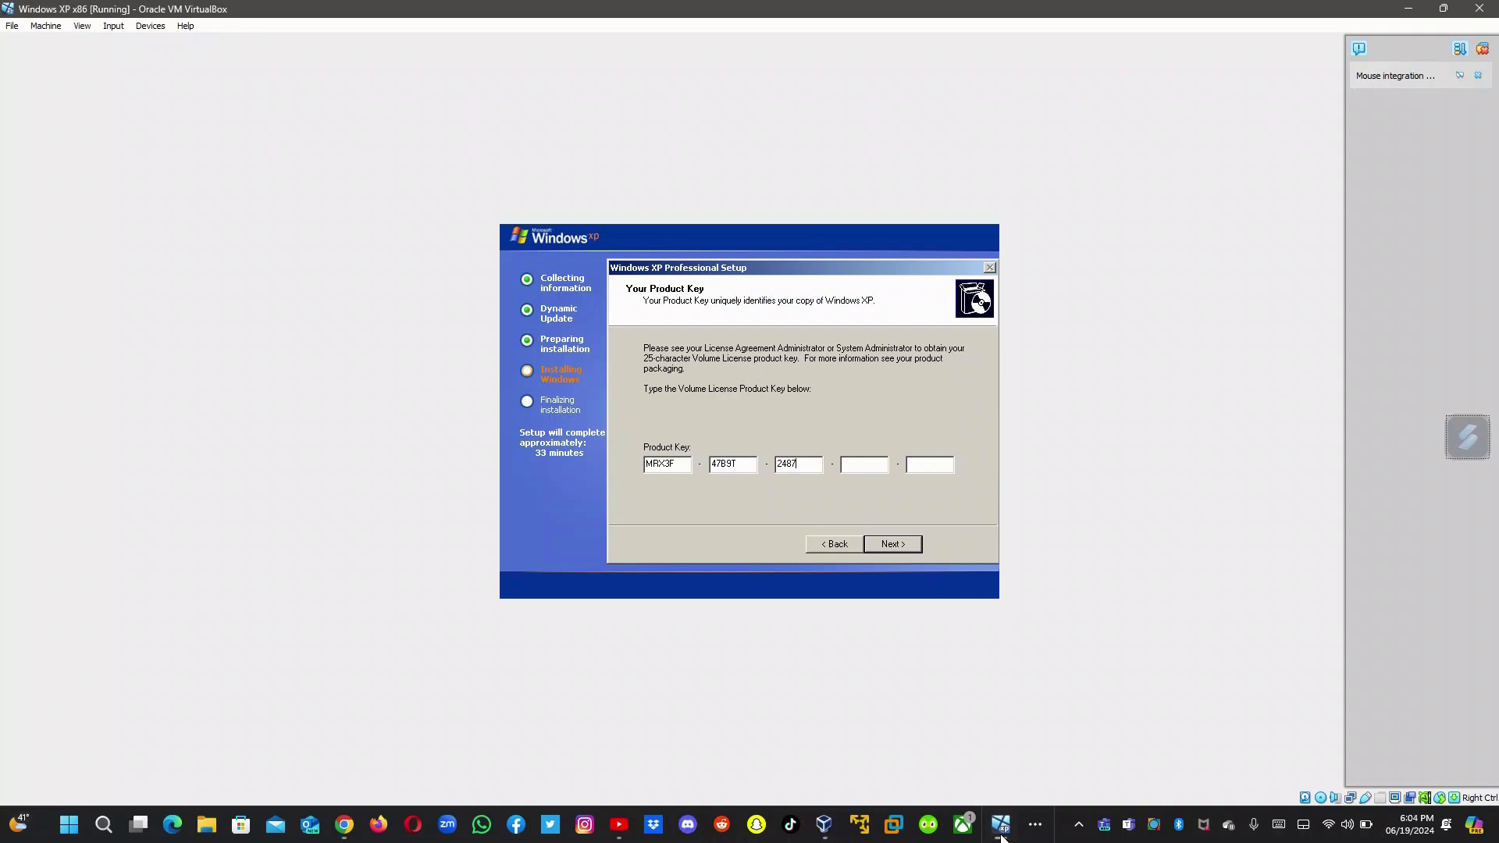
# Step: Enter the remaining product key groups, correct the typos in the last group, and accept the key
pyautogui.click(345, 833)
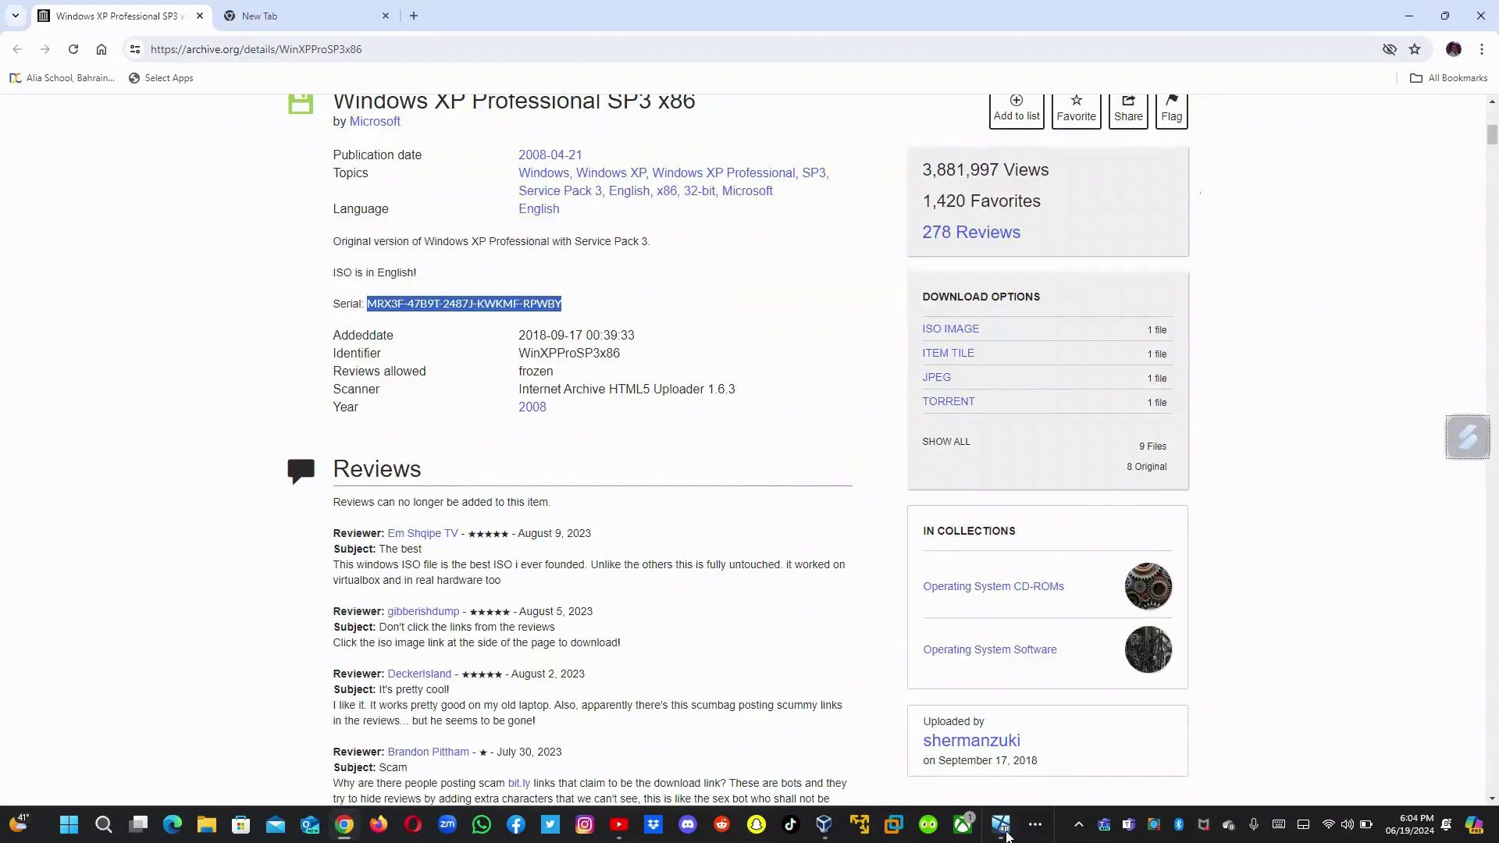
pyautogui.click(1005, 836)
pyautogui.write('KWKMF')
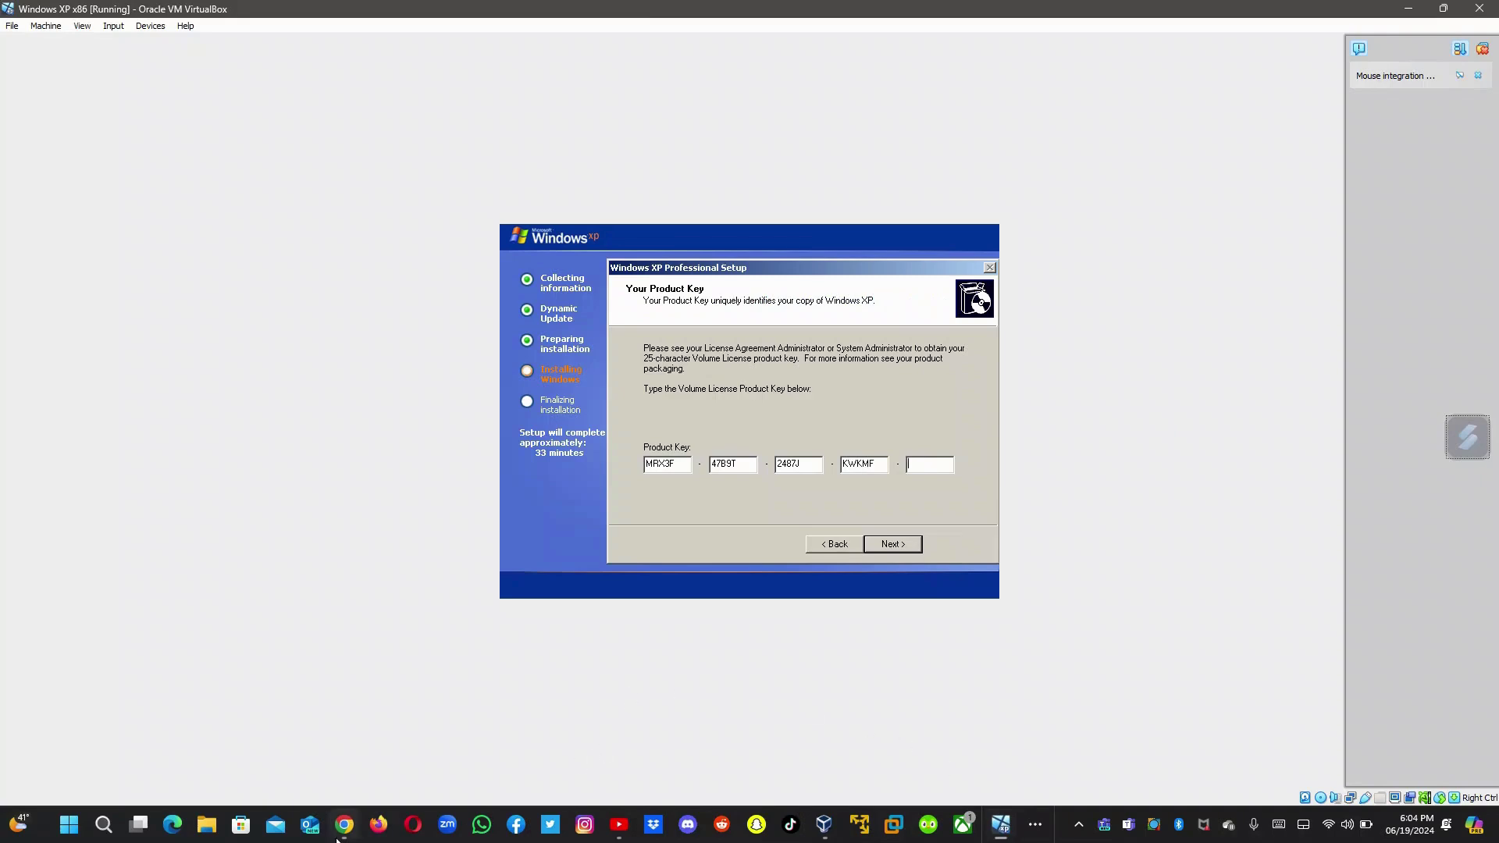
pyautogui.click(341, 833)
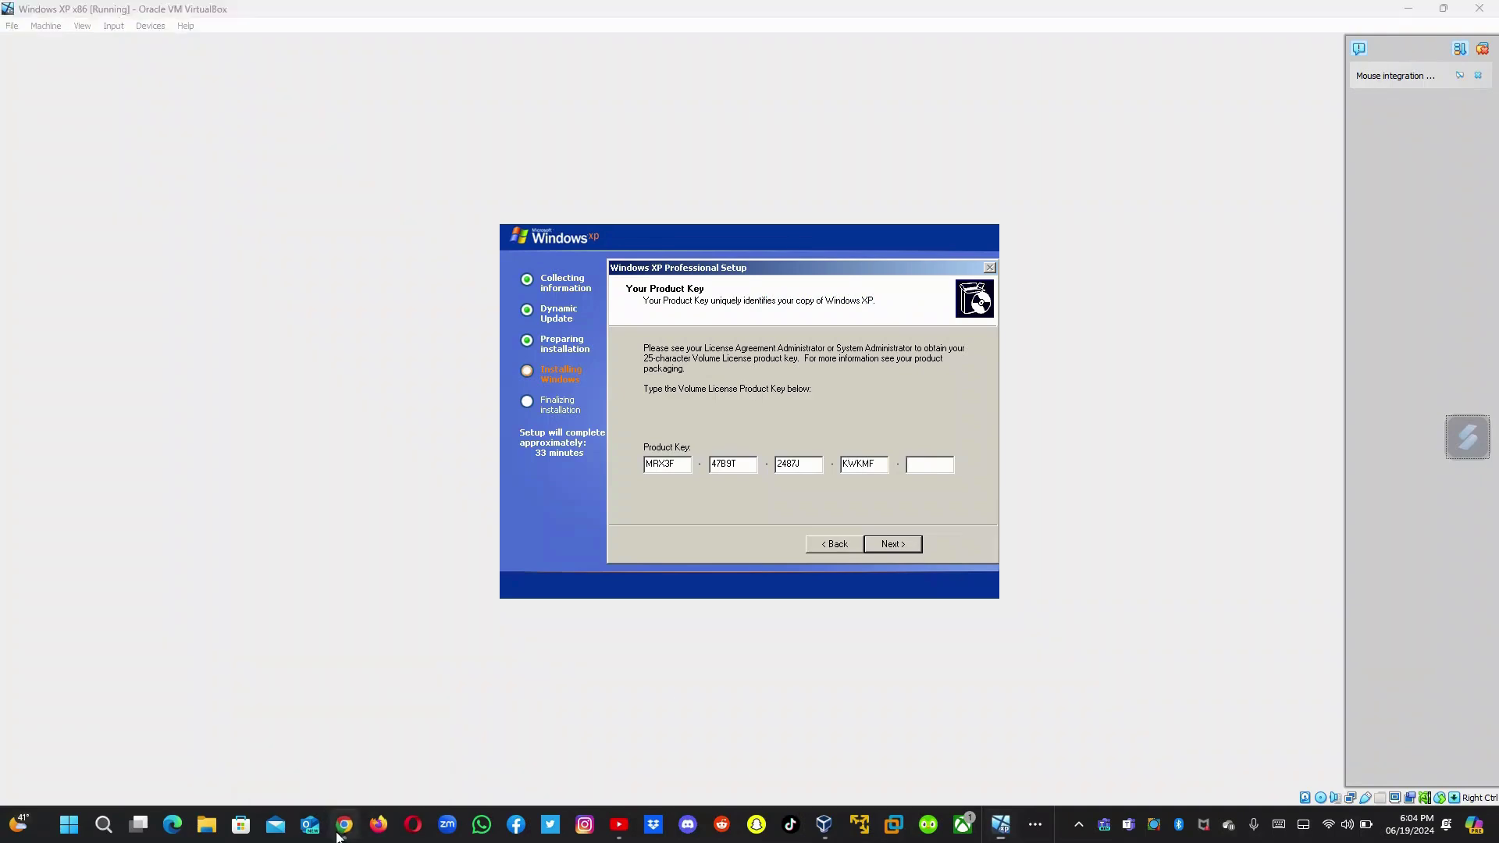
pyautogui.click(1001, 825)
pyautogui.write('RPWMF')
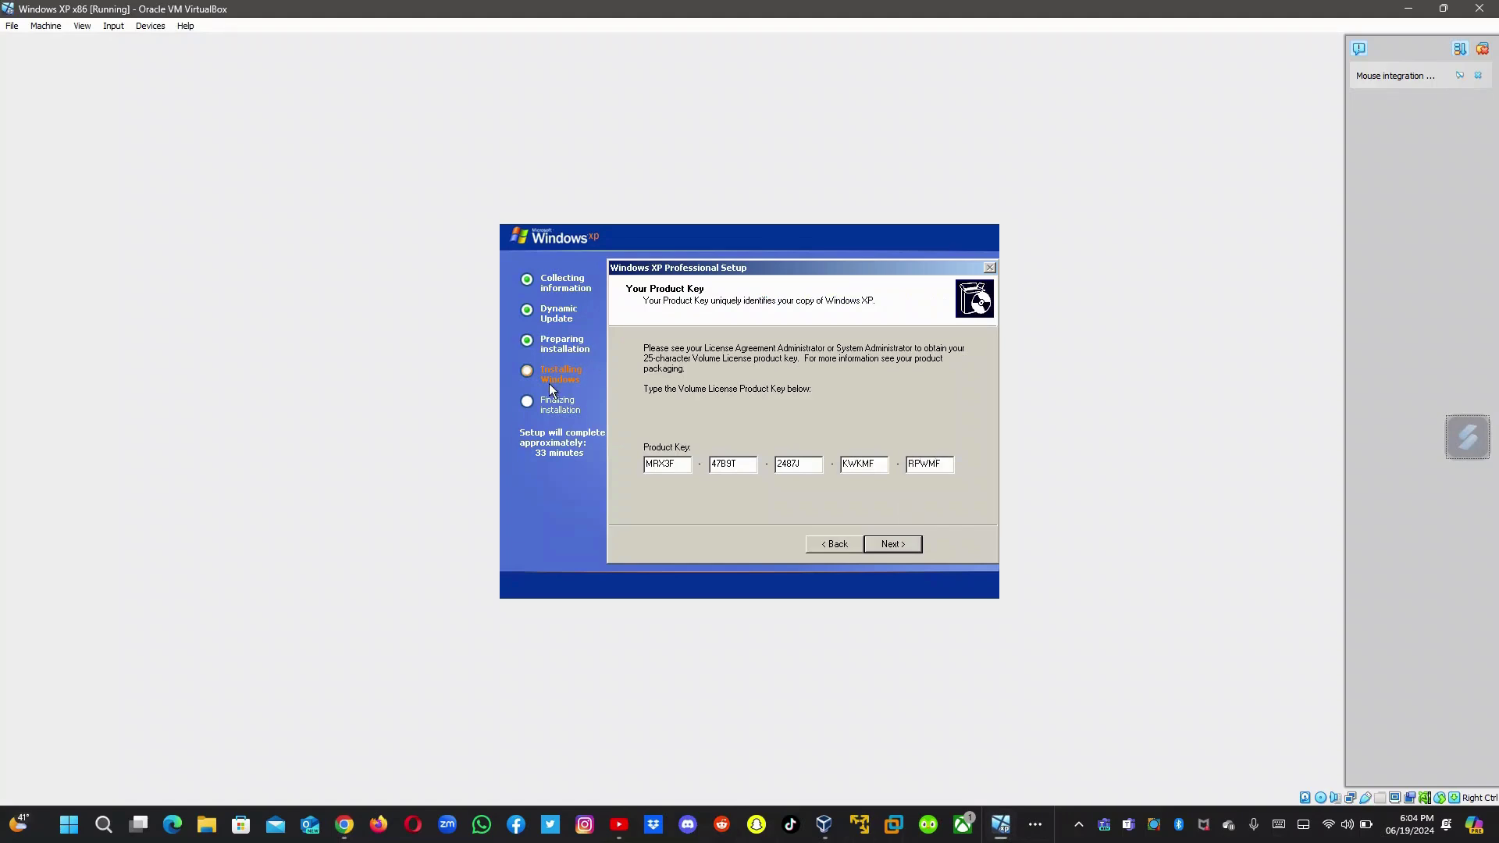
pyautogui.click(338, 833)
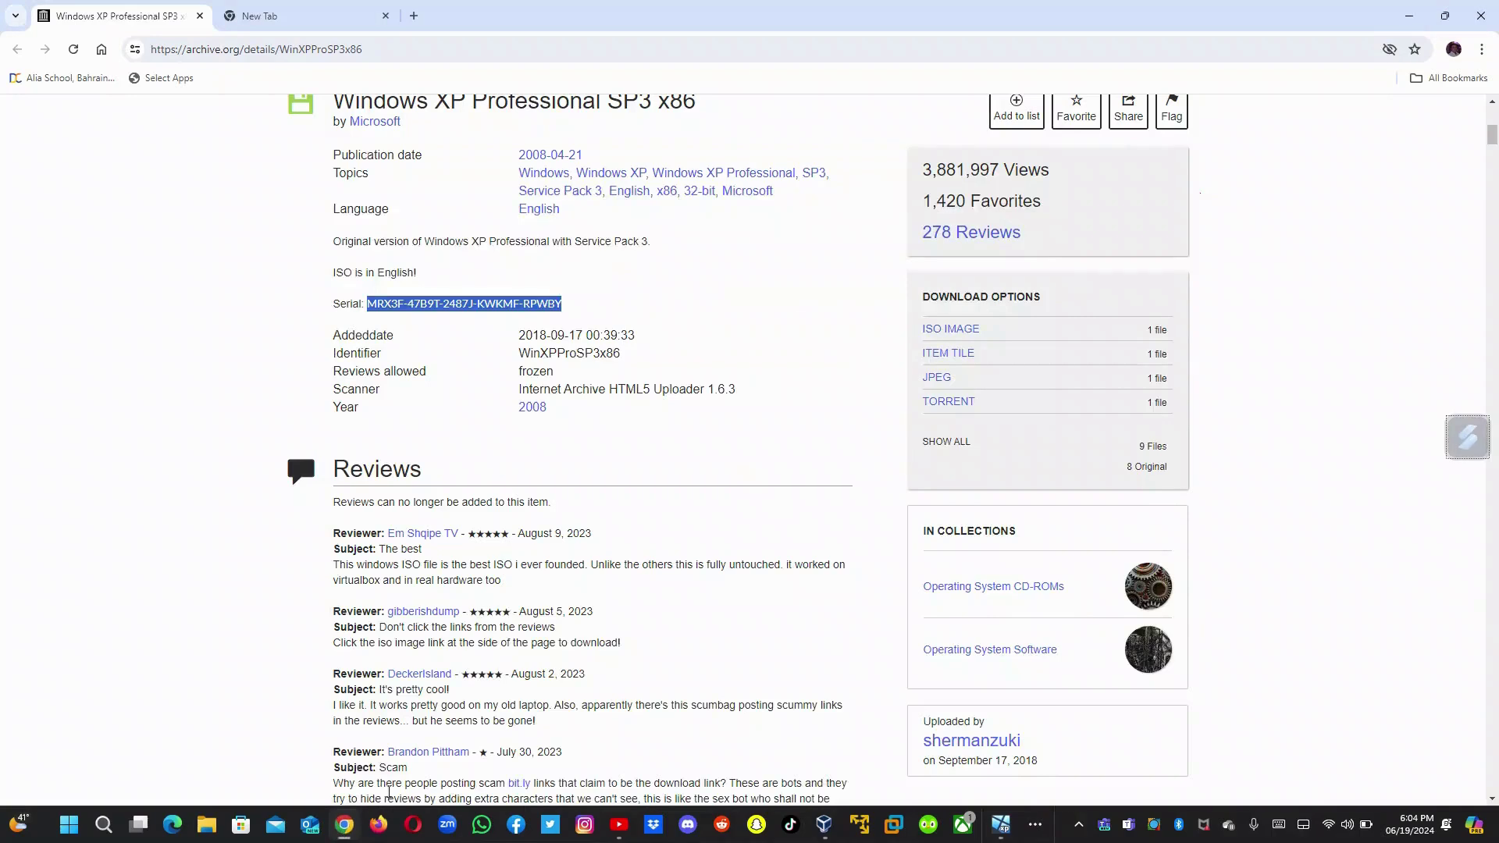
pyautogui.click(1007, 836)
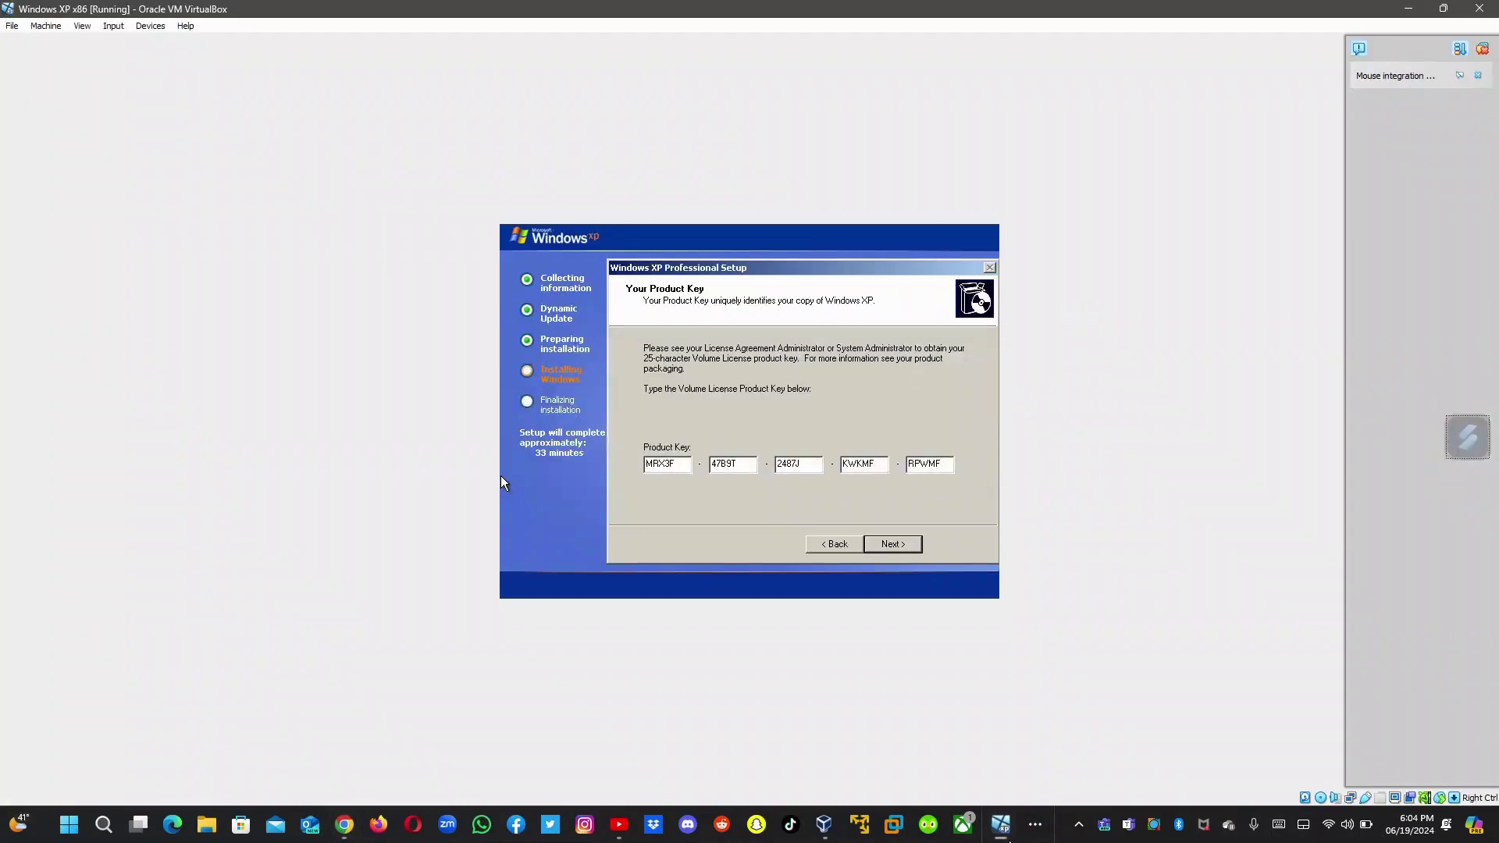
pyautogui.press('BackSpace')
pyautogui.press('BackSpace')
pyautogui.write('BH')
pyautogui.press('BackSpace')
pyautogui.click(892, 544)
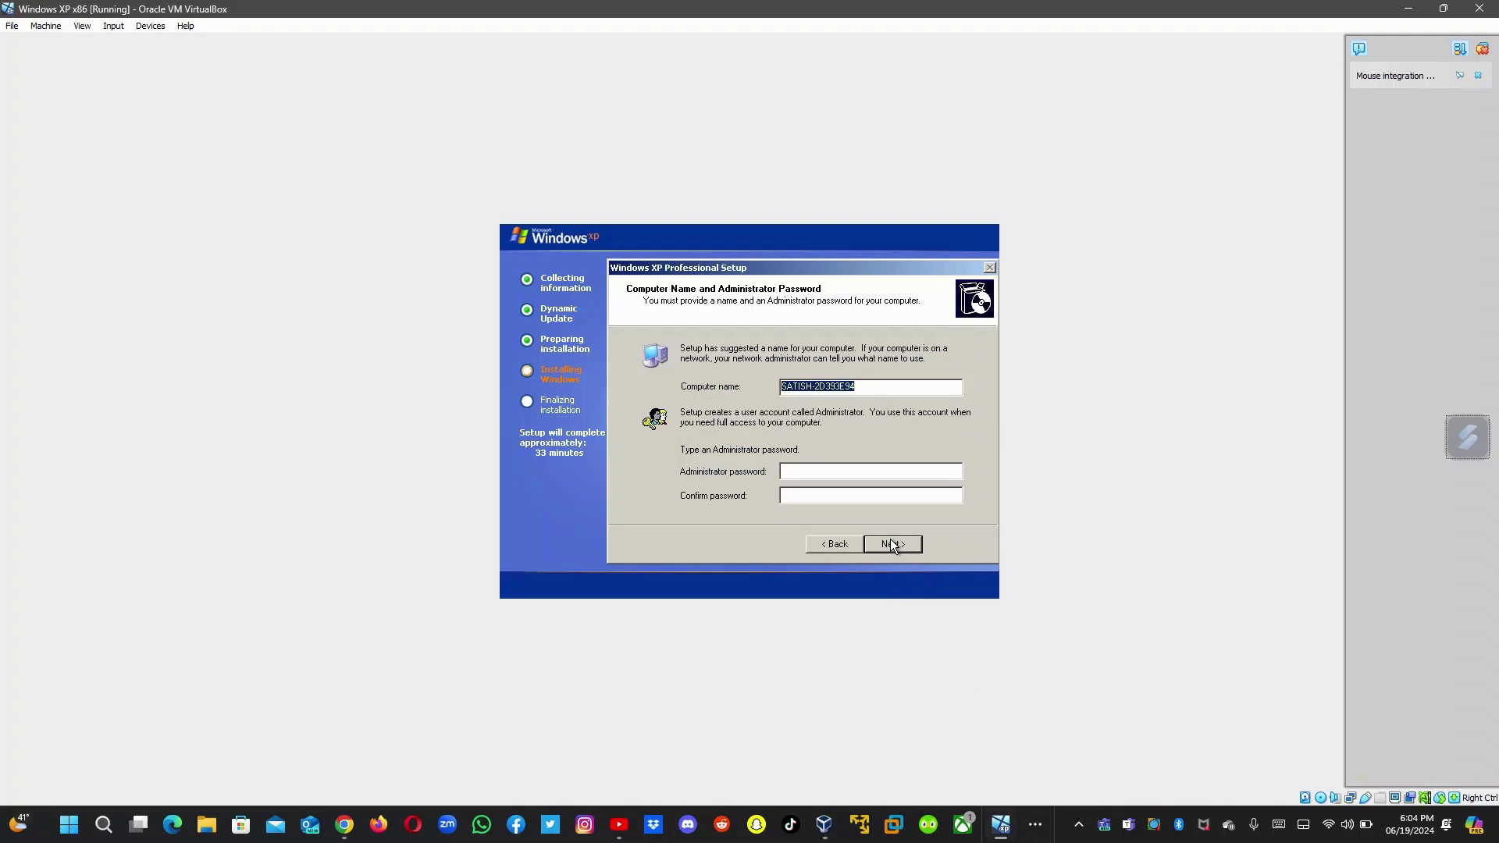
# Step: Accept the suggested computer name and open the time zone list
pyautogui.click(890, 540)
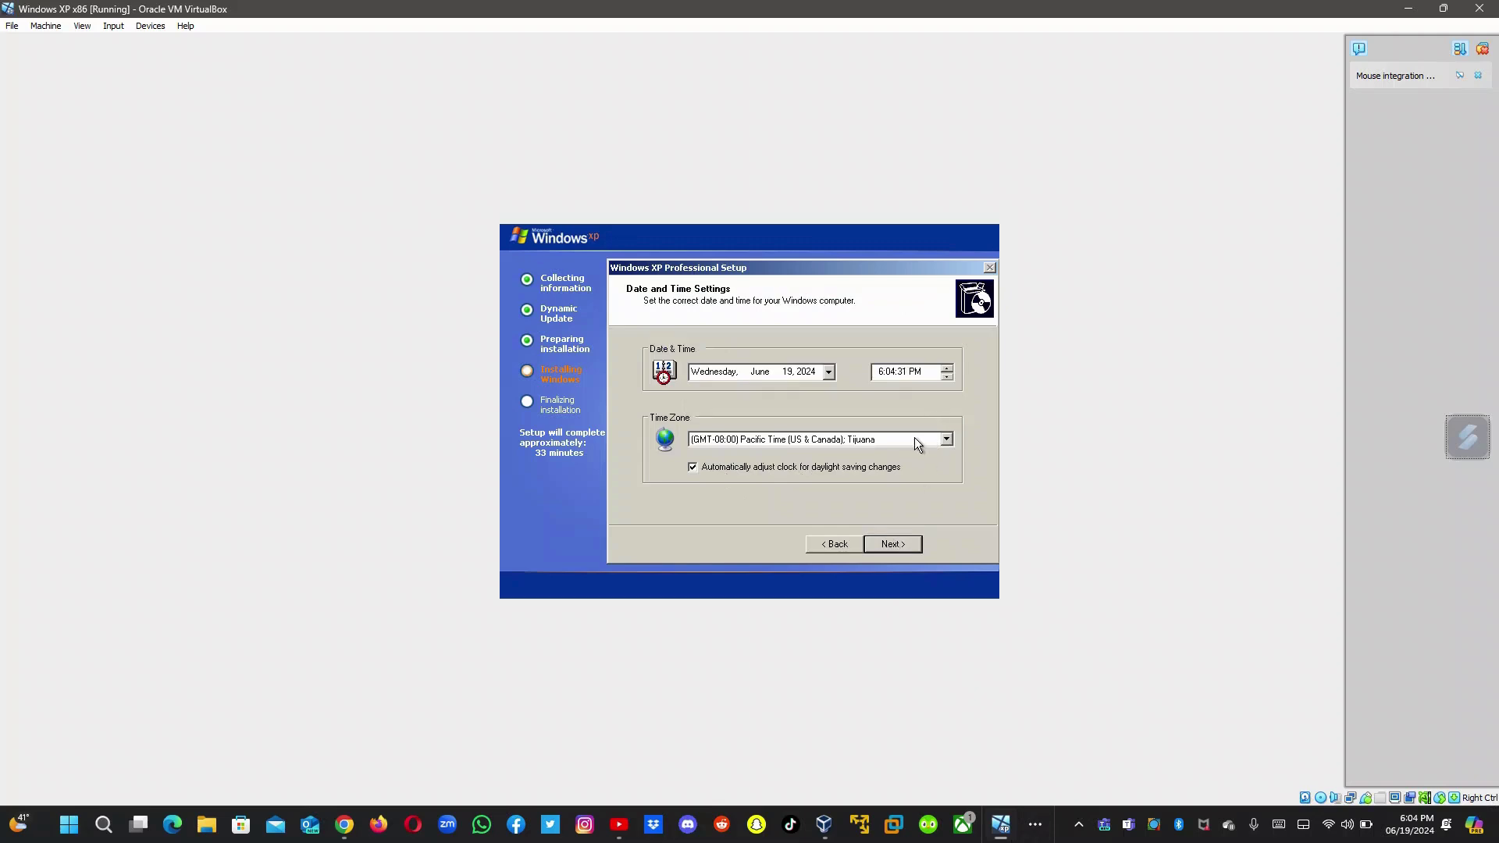
pyautogui.click(947, 439)
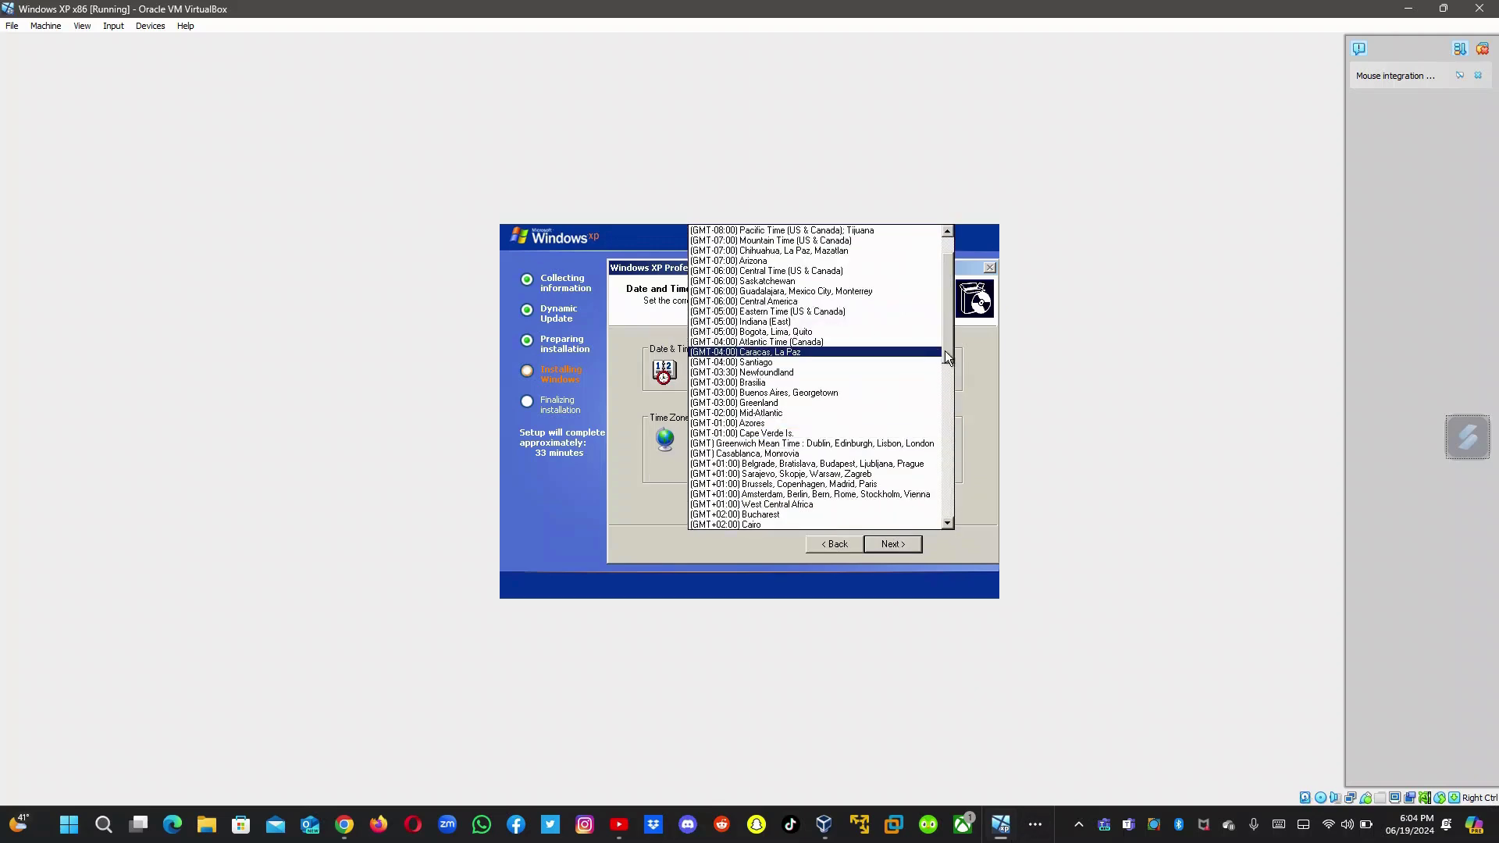
pyautogui.moveTo(946, 351)
pyautogui.mouseDown()
pyautogui.moveTo(943, 480)
pyautogui.moveTo(960, 445)
pyautogui.moveTo(950, 320)
pyautogui.moveTo(950, 377)
pyautogui.mouseUp()
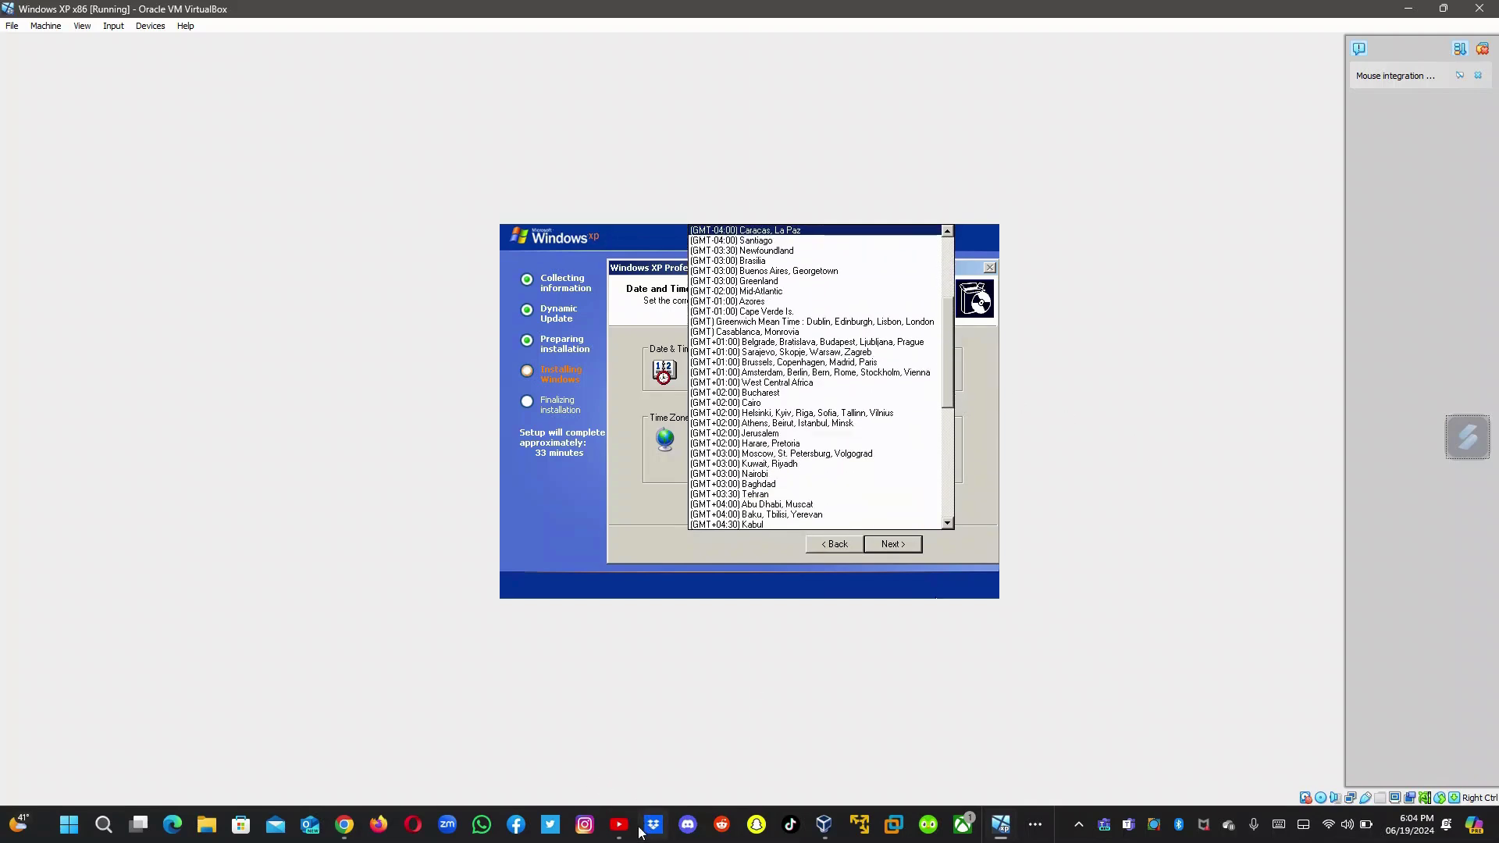
pyautogui.click(624, 827)
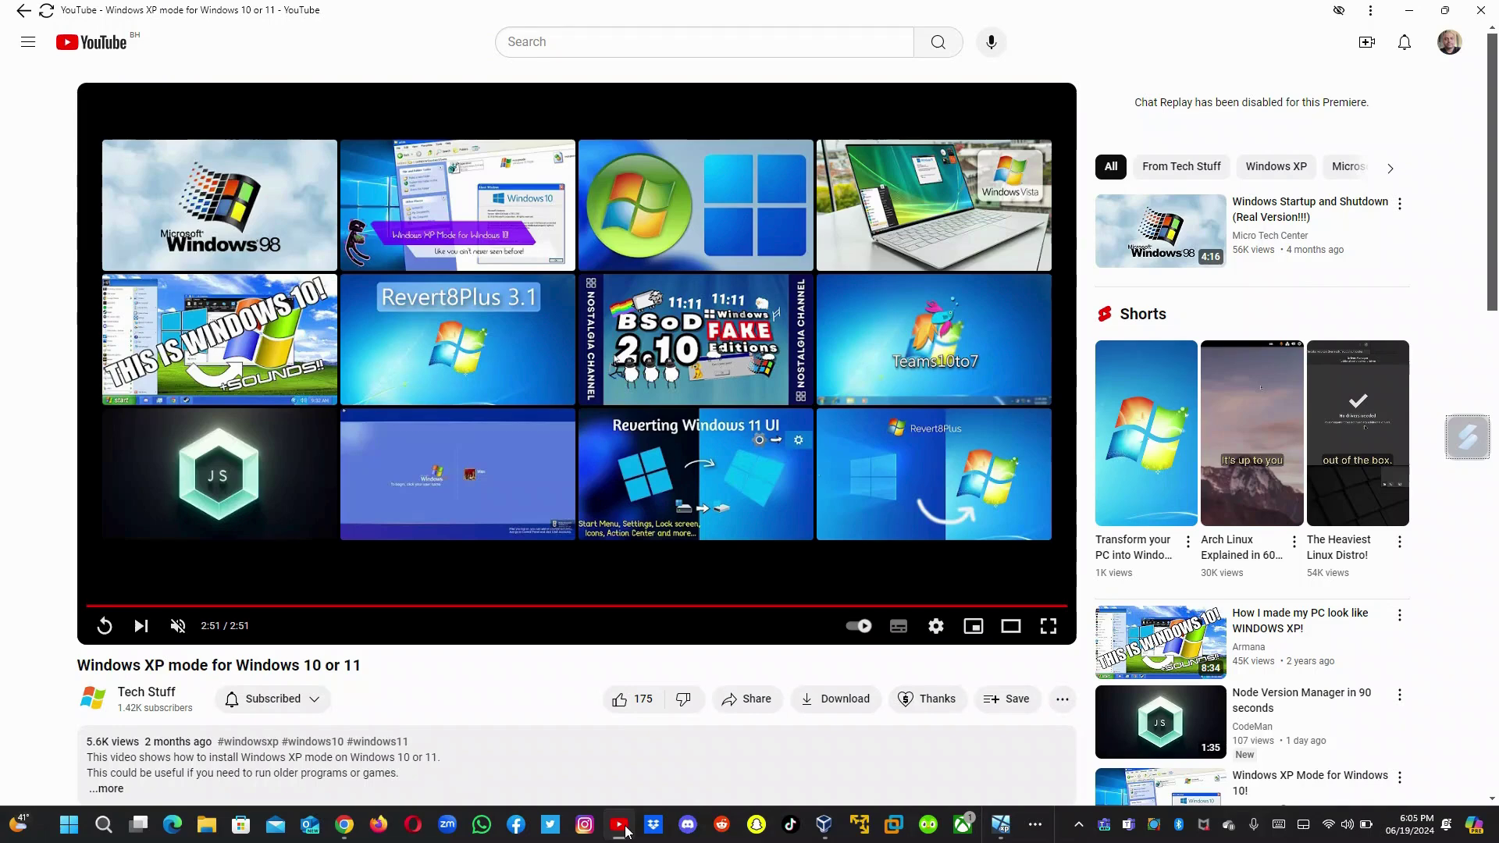
pyautogui.moveTo(1000, 836)
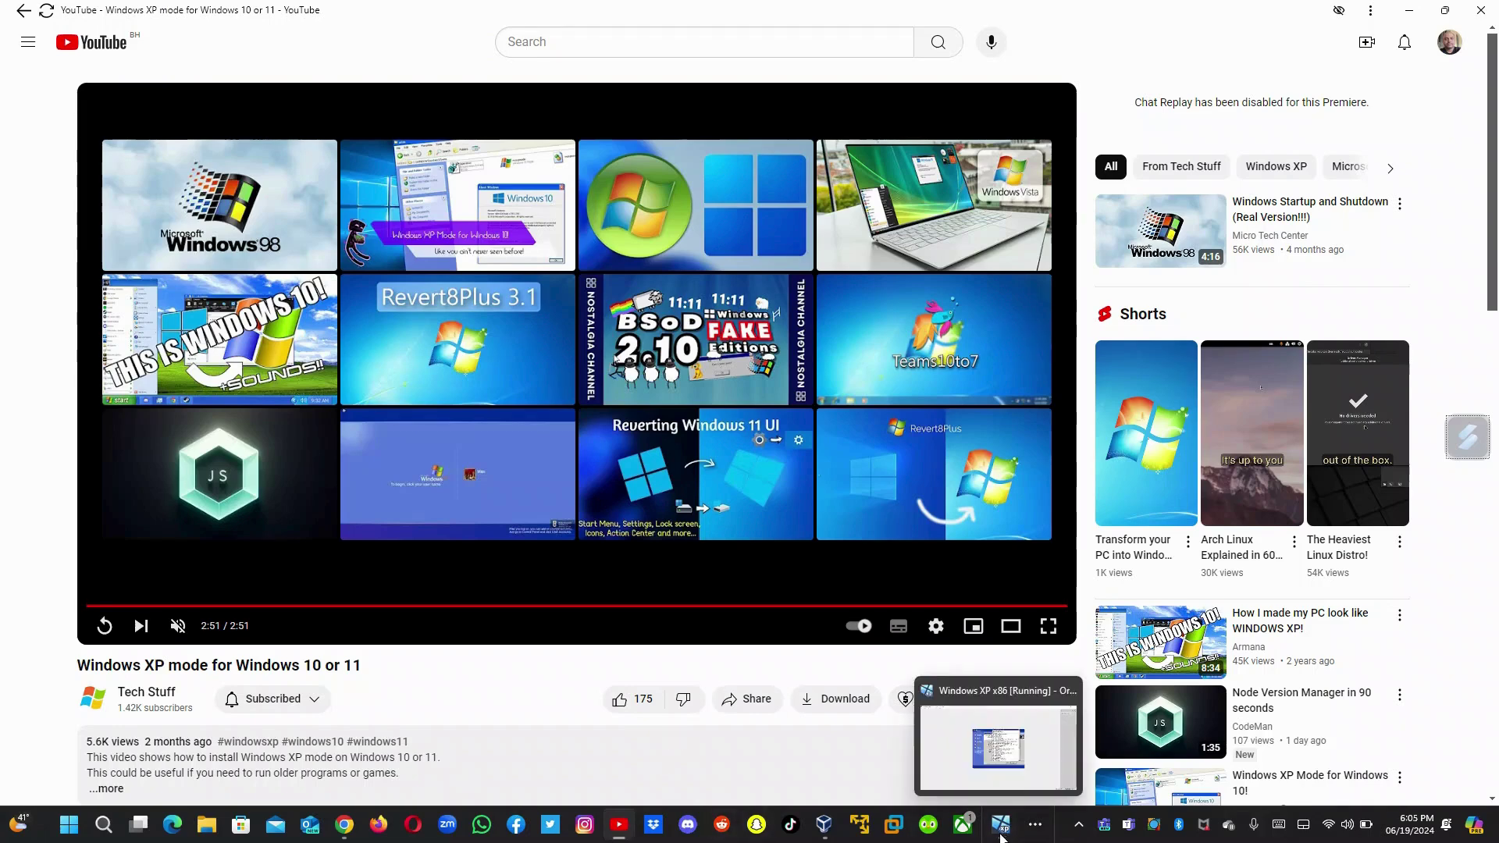
pyautogui.click(1000, 835)
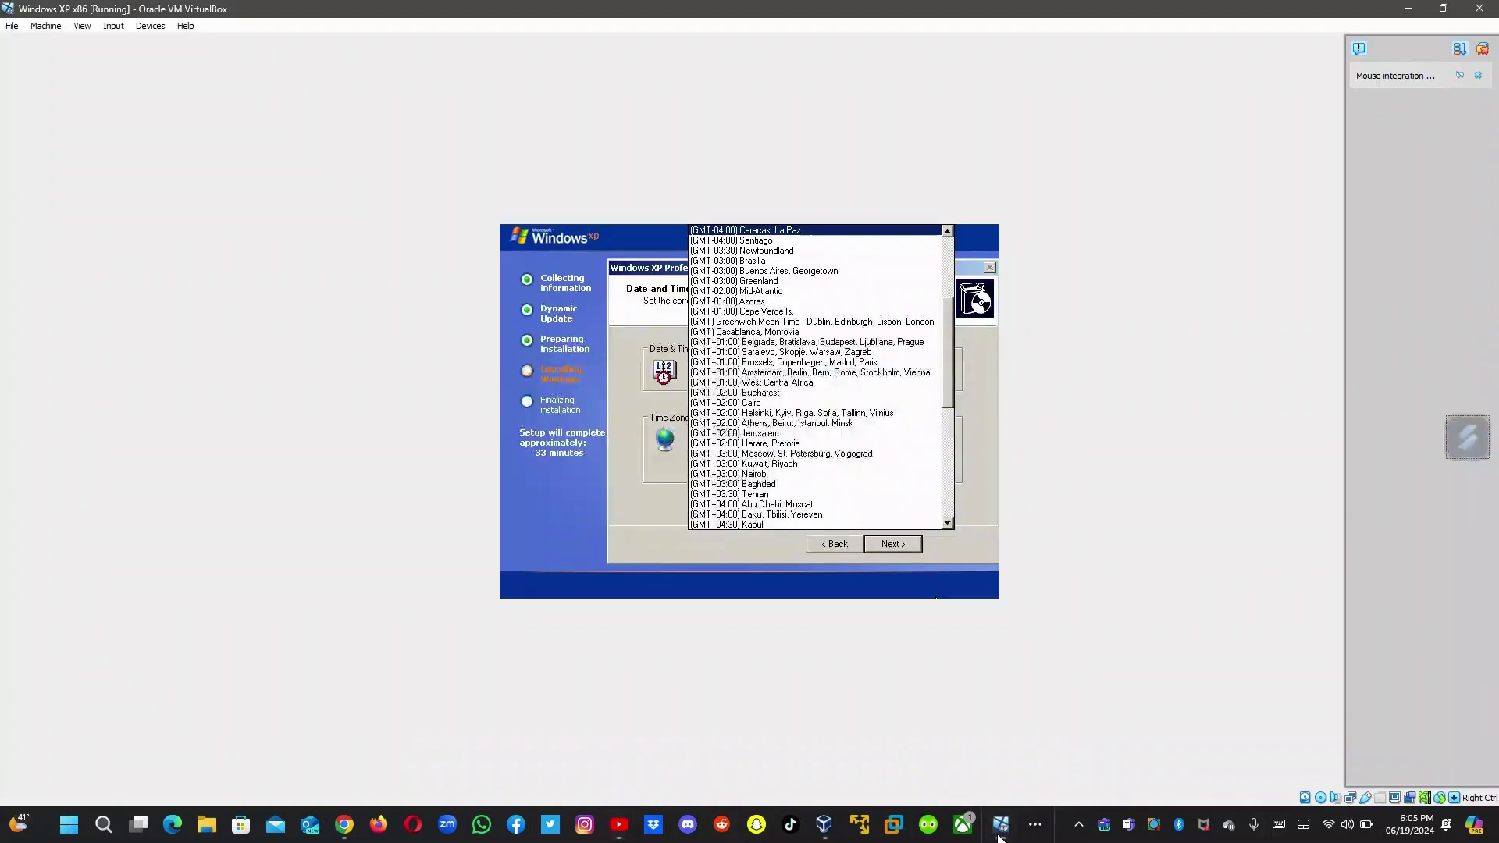
# Step: Keep Pacific Time as the time zone and move past the date and time settings
pyautogui.scroll(-3, 898, 547)
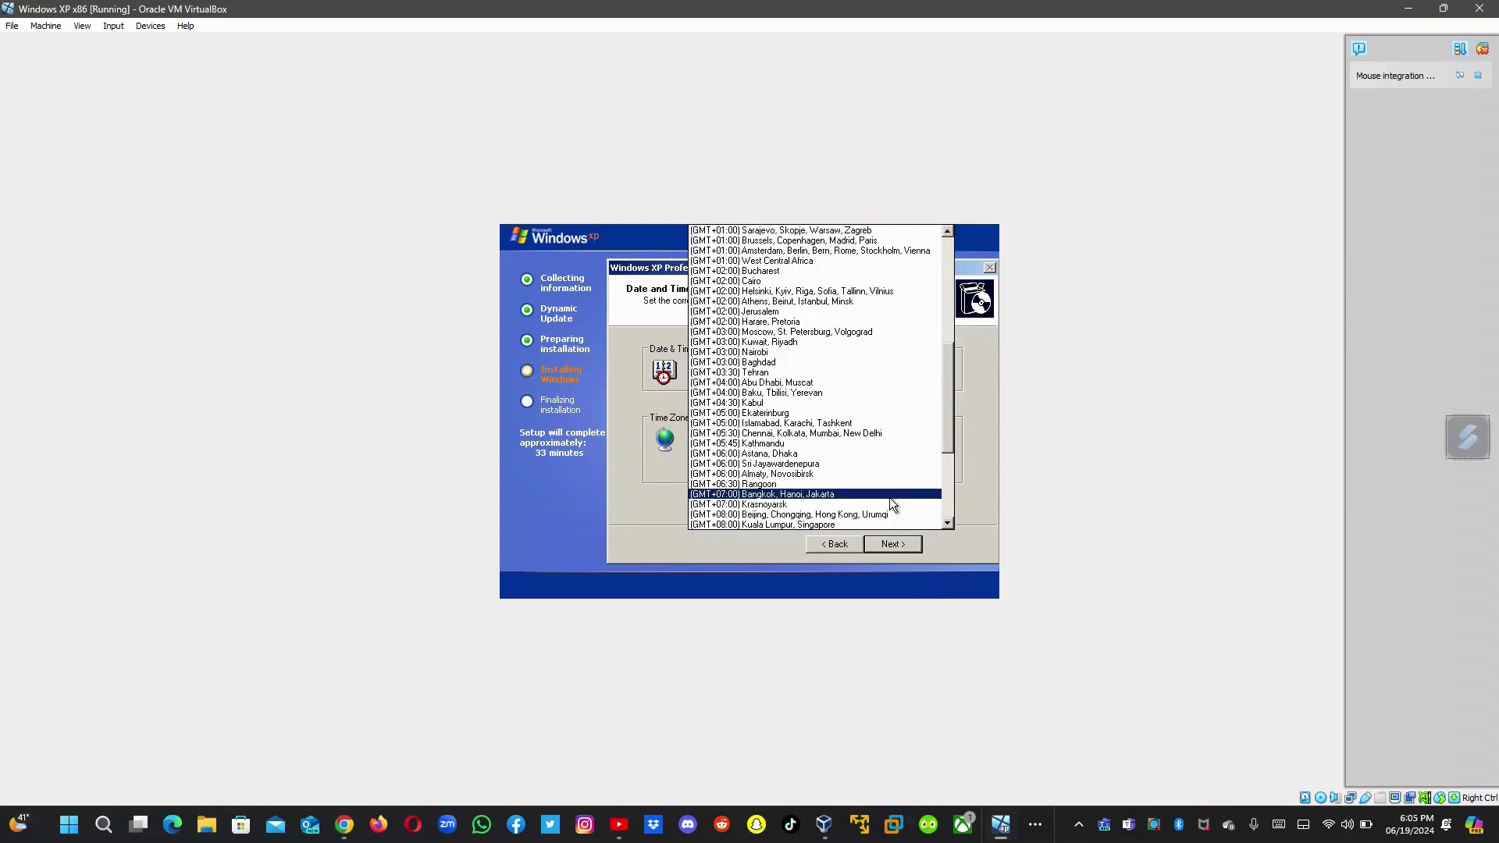
pyautogui.click(946, 232)
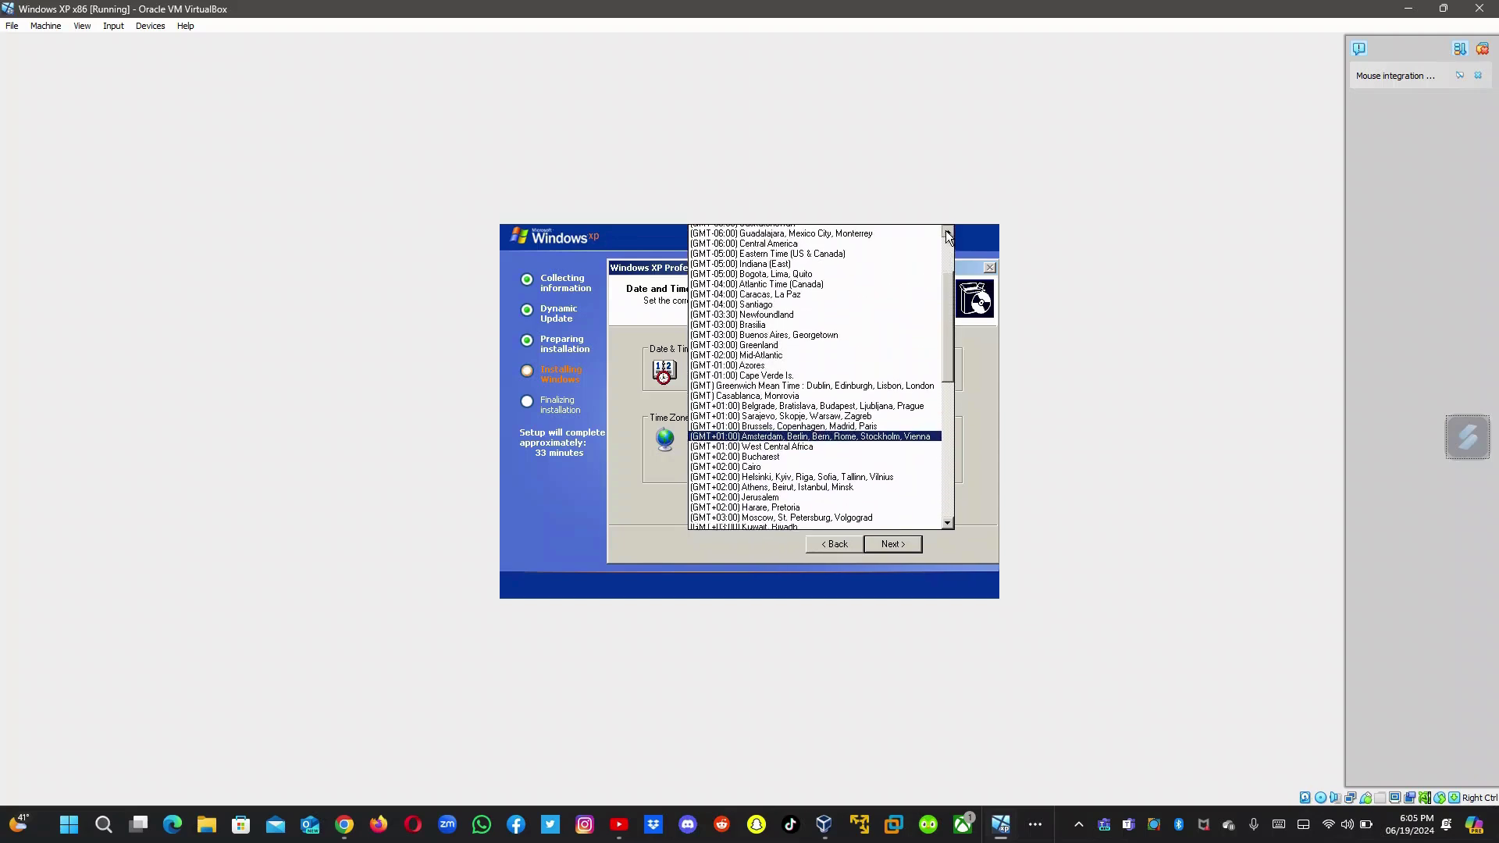
pyautogui.click(947, 232)
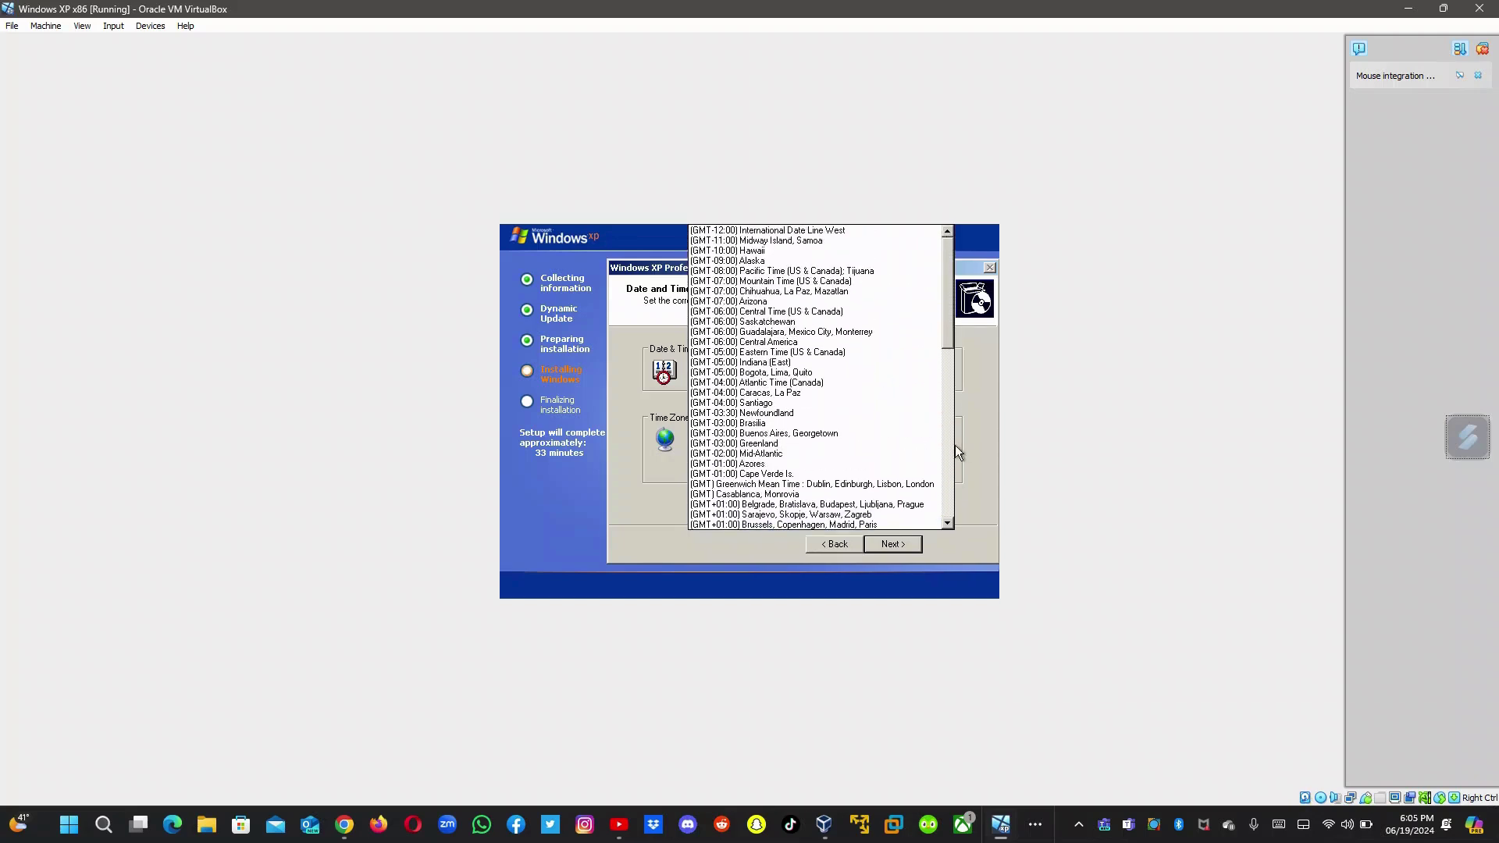
pyautogui.click(947, 523)
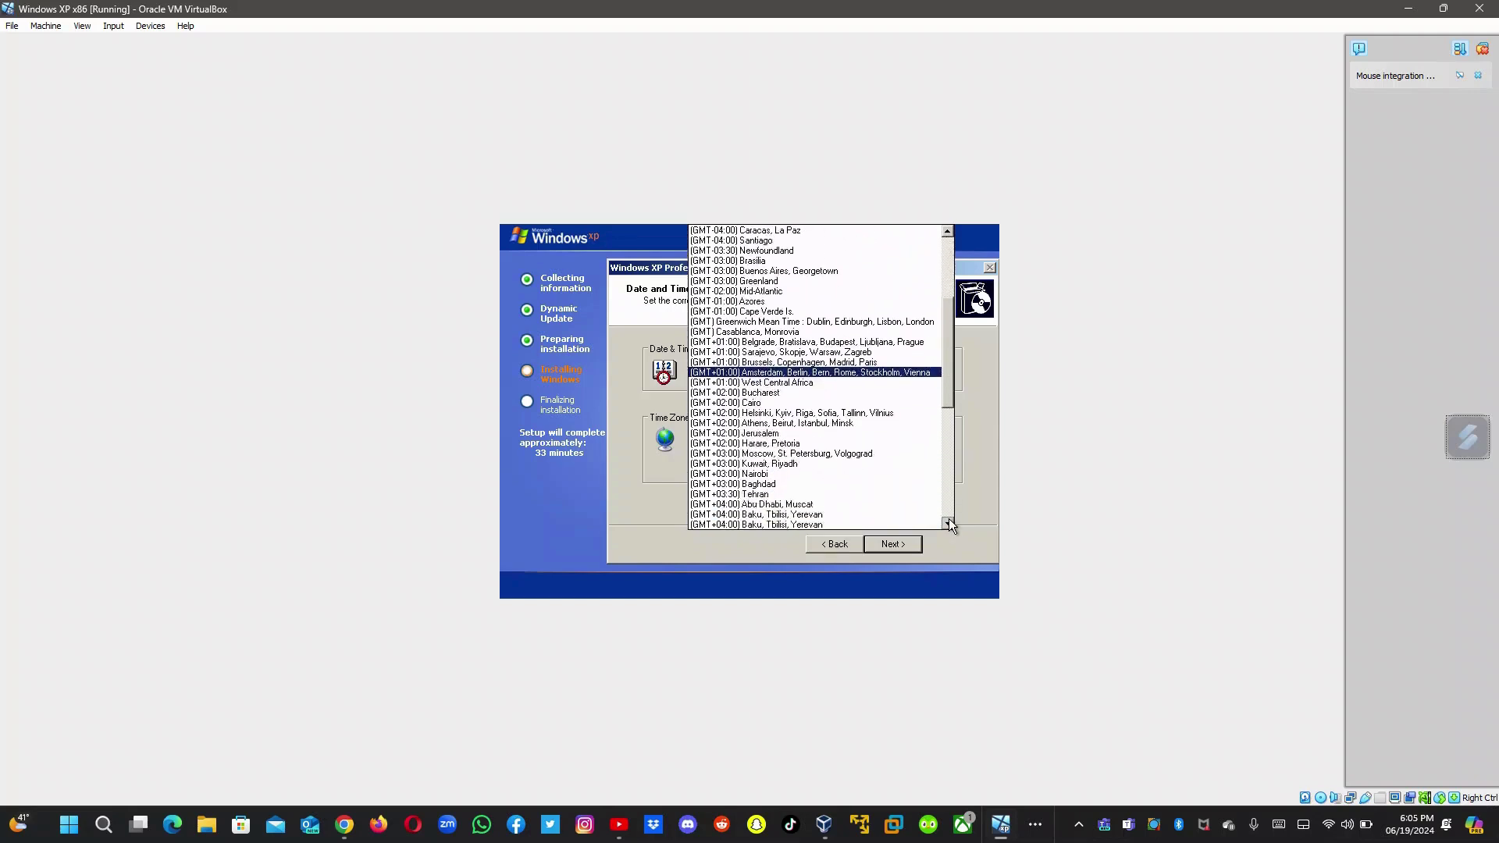
pyautogui.click(949, 523)
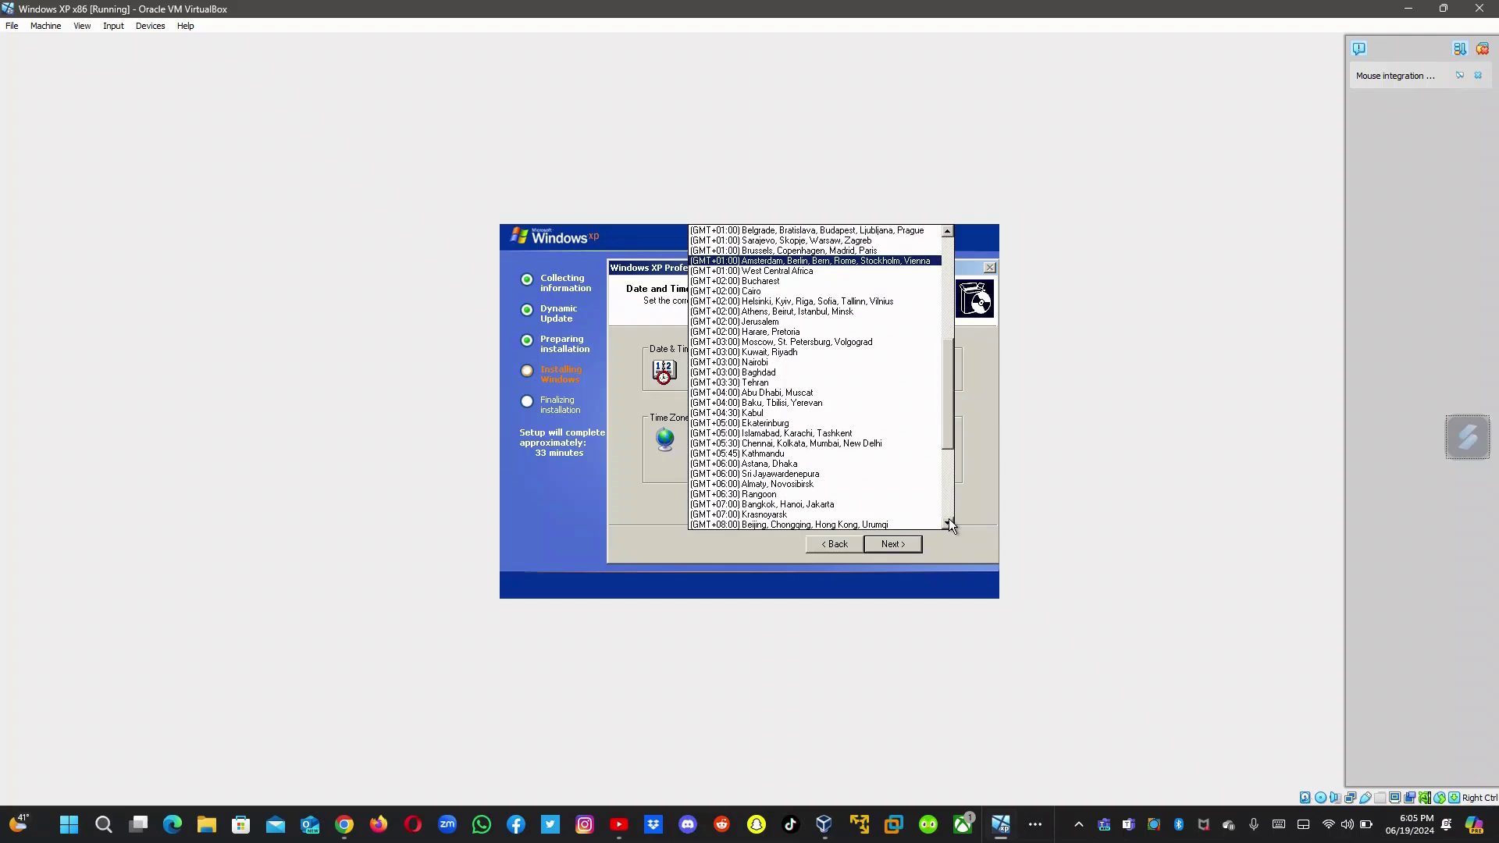
pyautogui.click(948, 523)
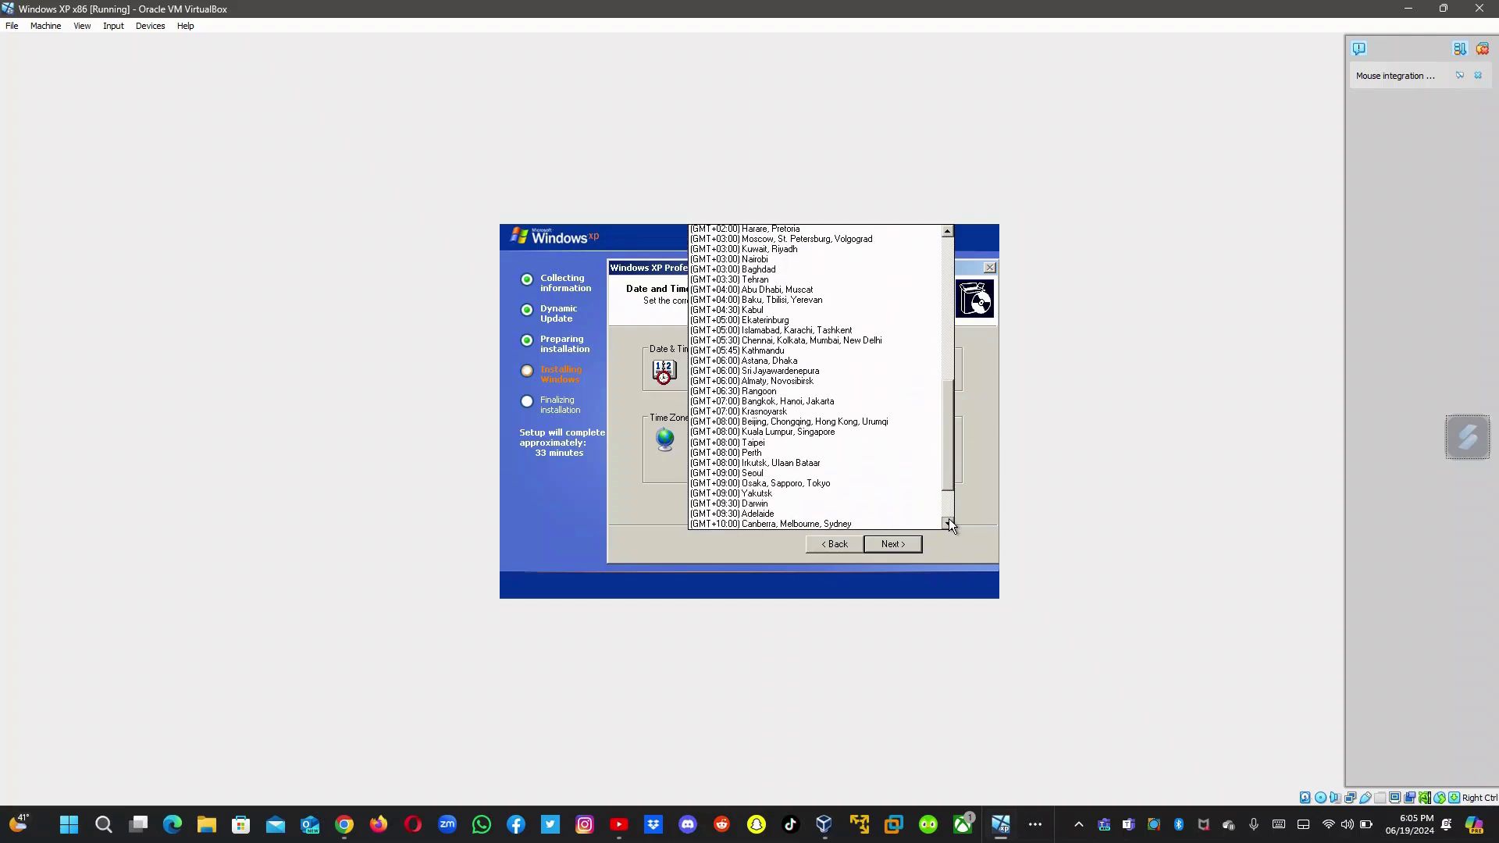
pyautogui.click(948, 523)
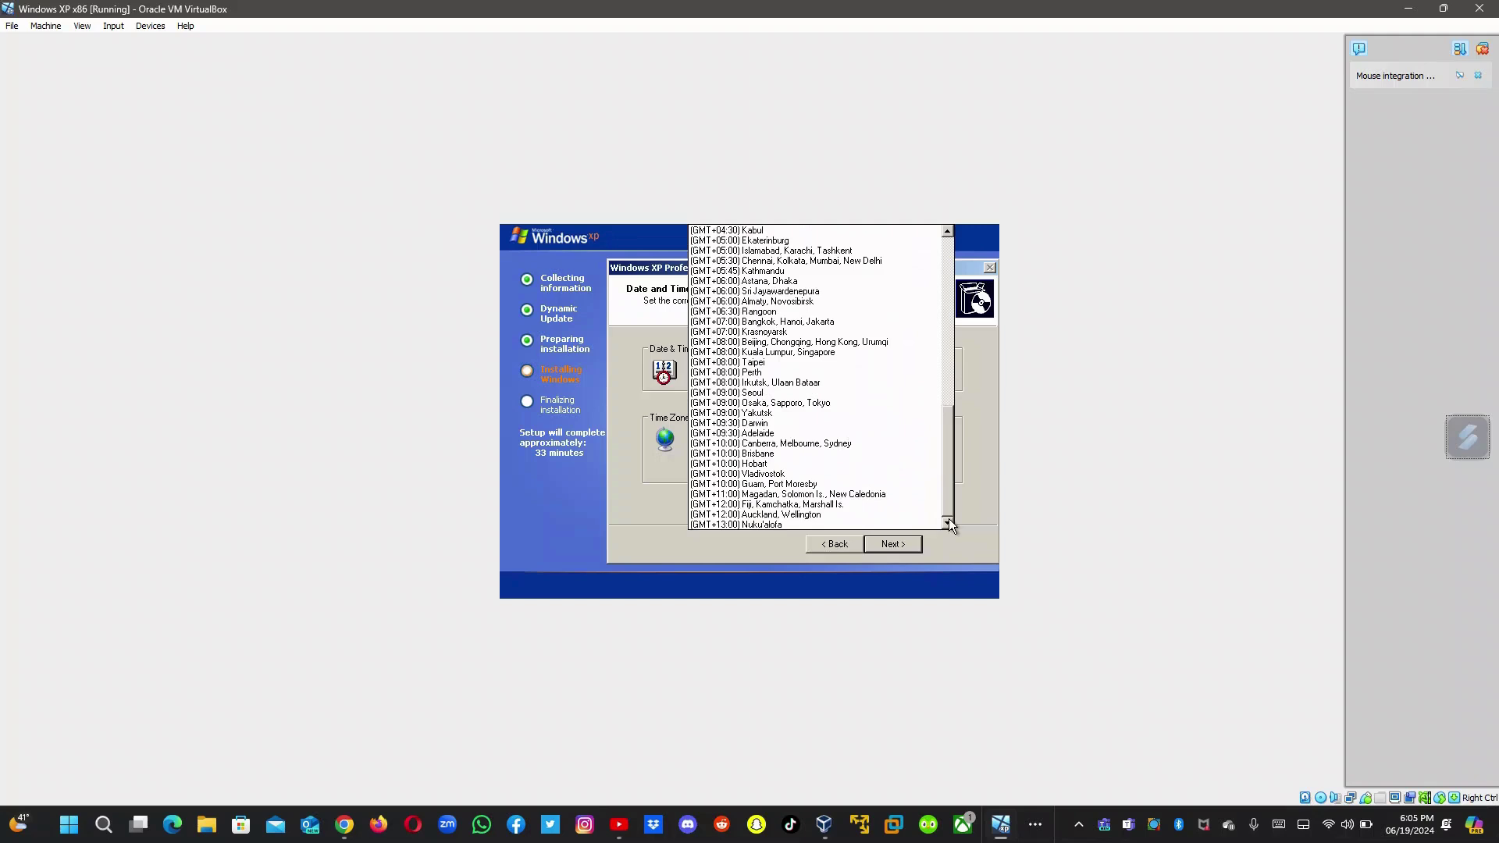
pyautogui.click(976, 498)
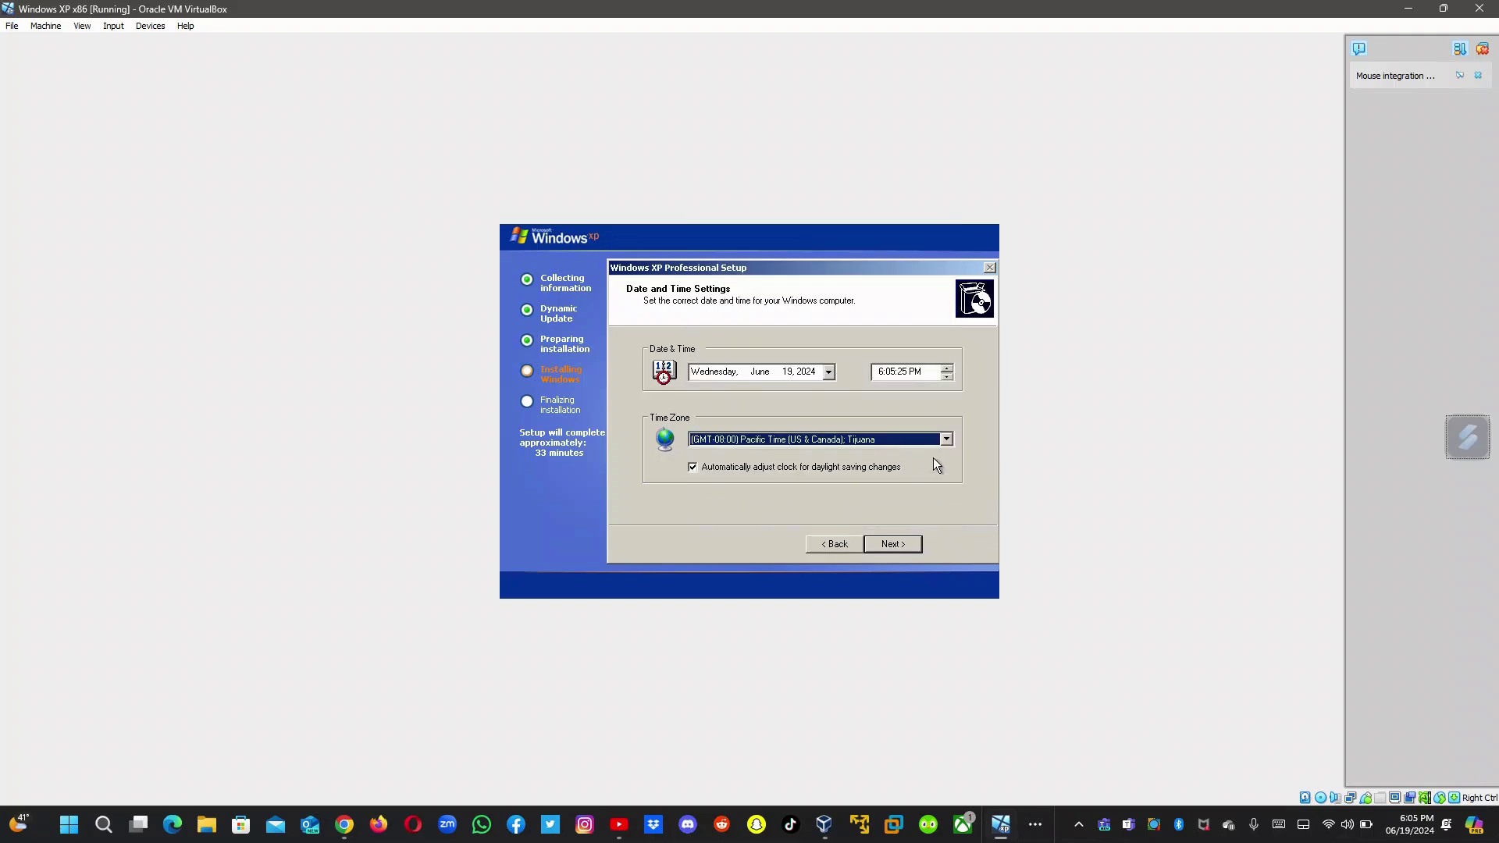
pyautogui.click(892, 543)
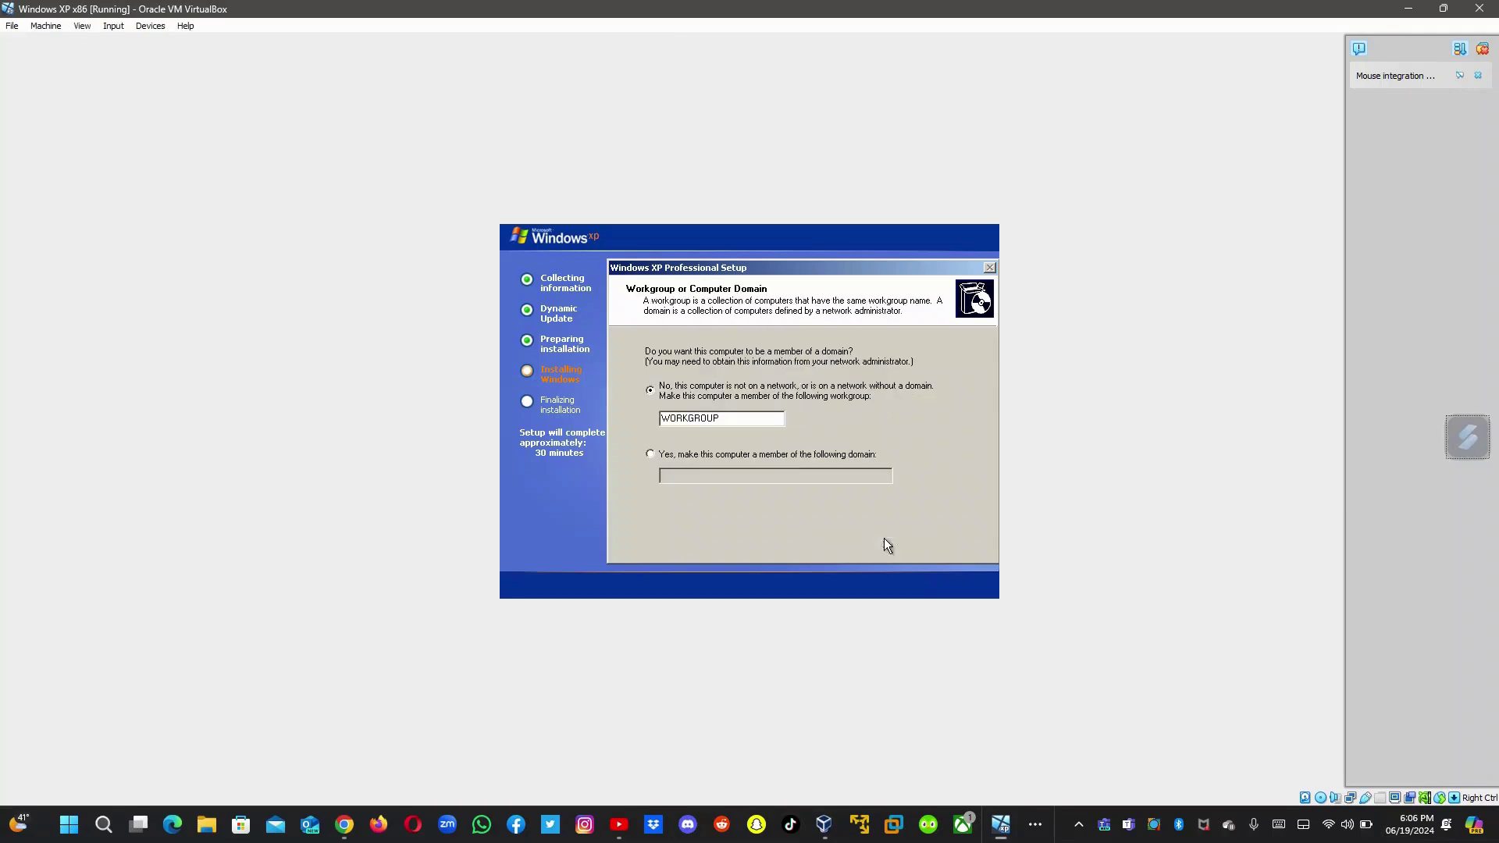
# Step: Join domain WORKGROUP, correcting the rejected 'NT WORKGROUP' entry, and confirm the join credentials
pyautogui.click(793, 453)
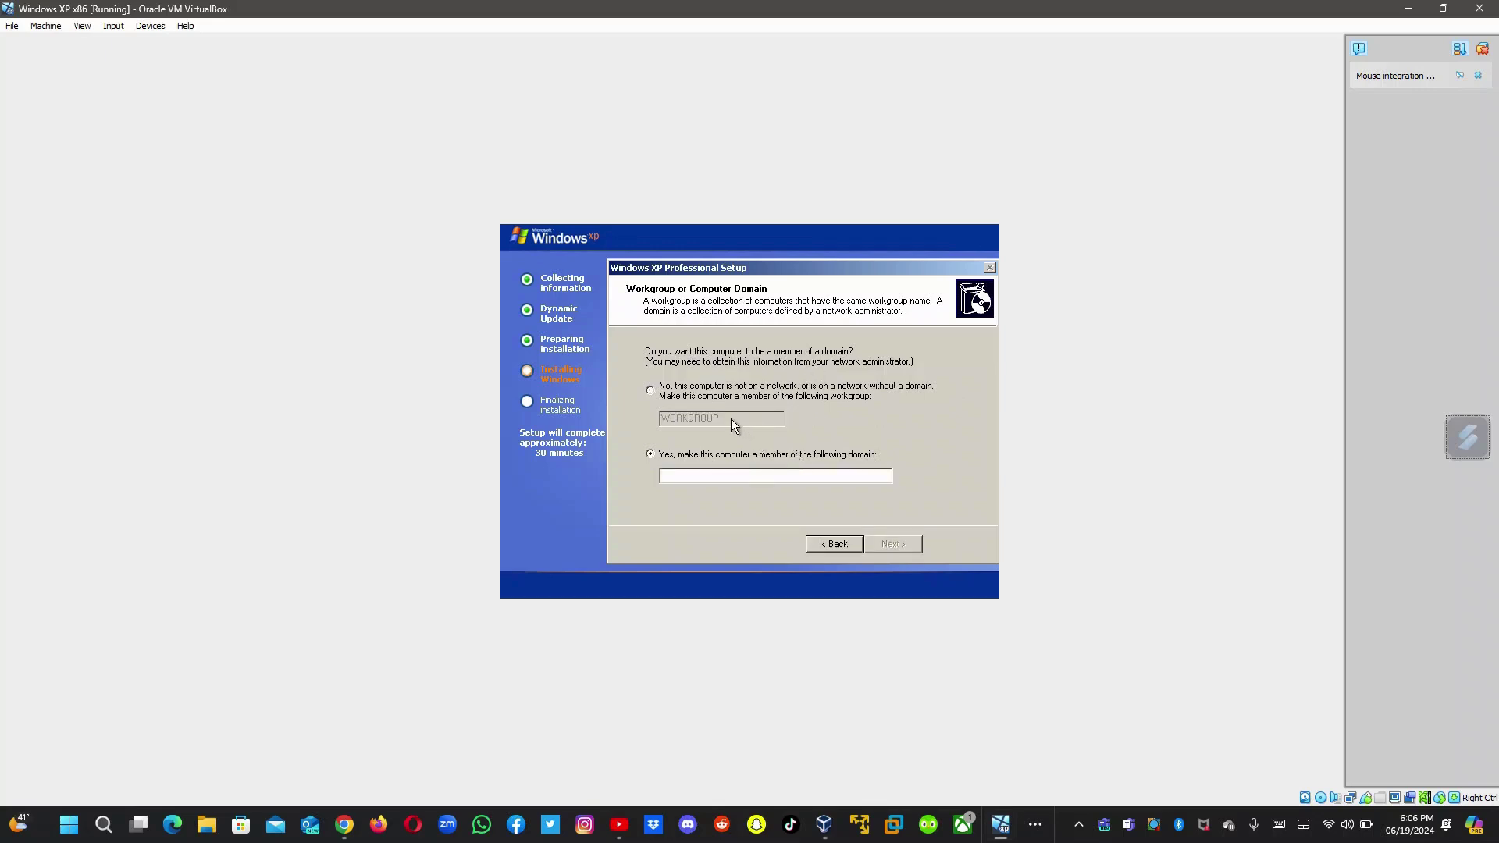
pyautogui.click(736, 478)
pyautogui.write('WO')
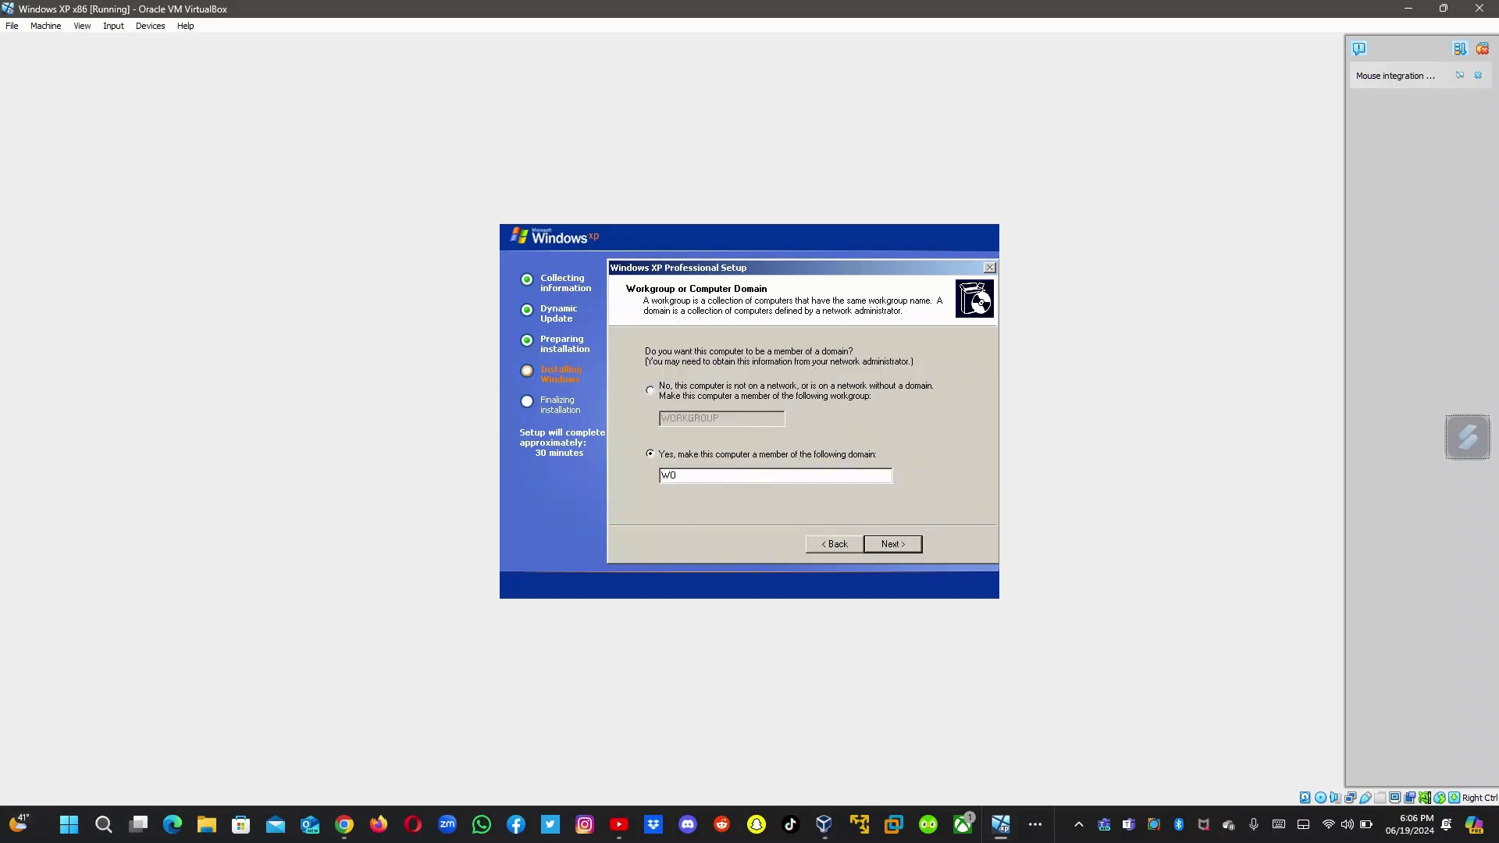
pyautogui.press('BackSpace')
pyautogui.press('BackSpace')
pyautogui.write('NT WORKGROU')
pyautogui.click(894, 551)
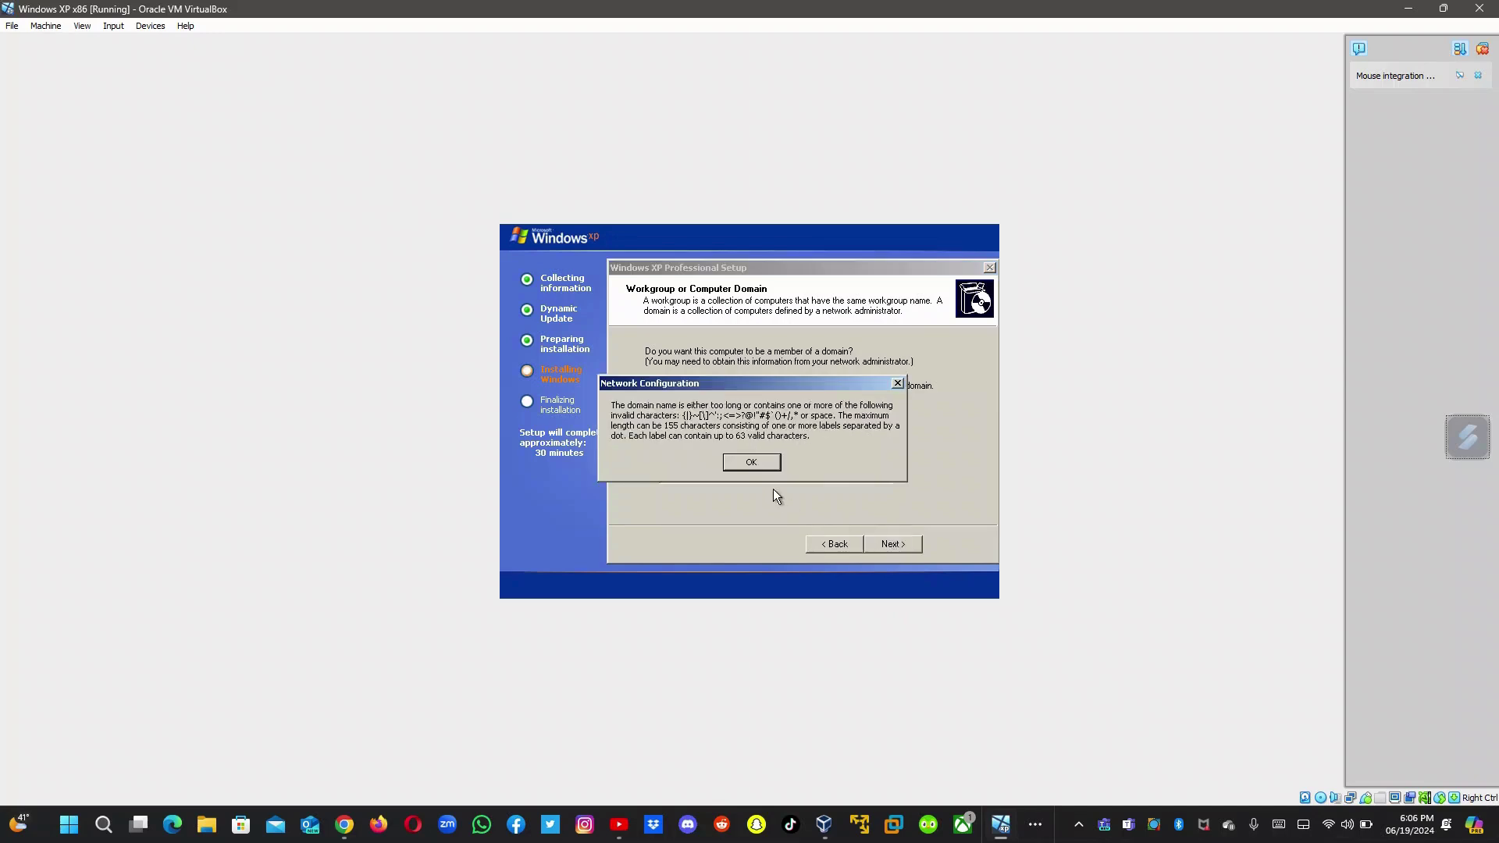
pyautogui.click(752, 464)
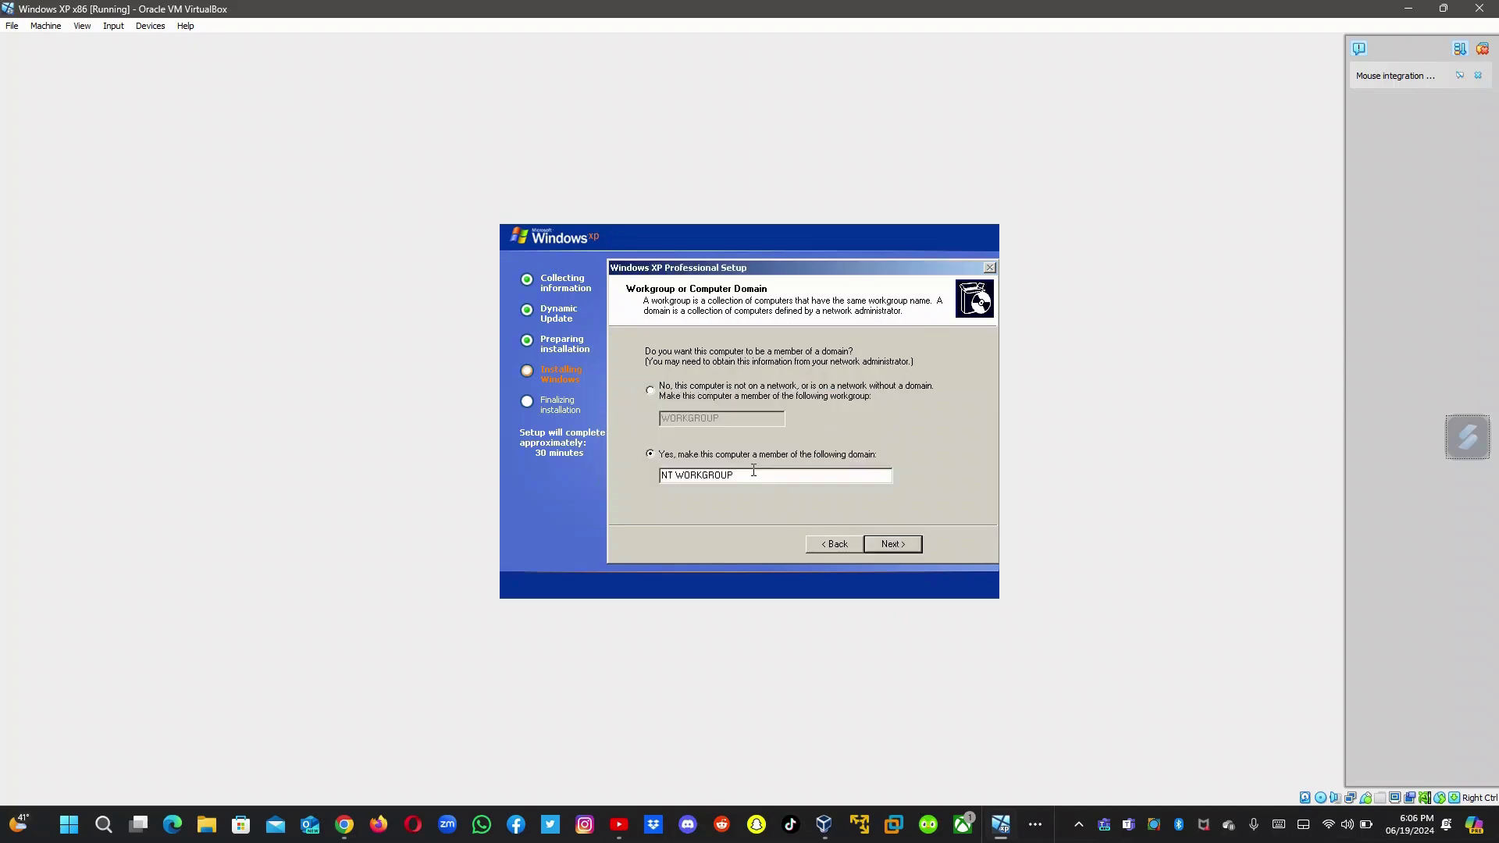
pyautogui.click(676, 477)
pyautogui.press('BackSpace')
pyautogui.press('BackSpace')
pyautogui.press('BackSpace')
pyautogui.click(885, 537)
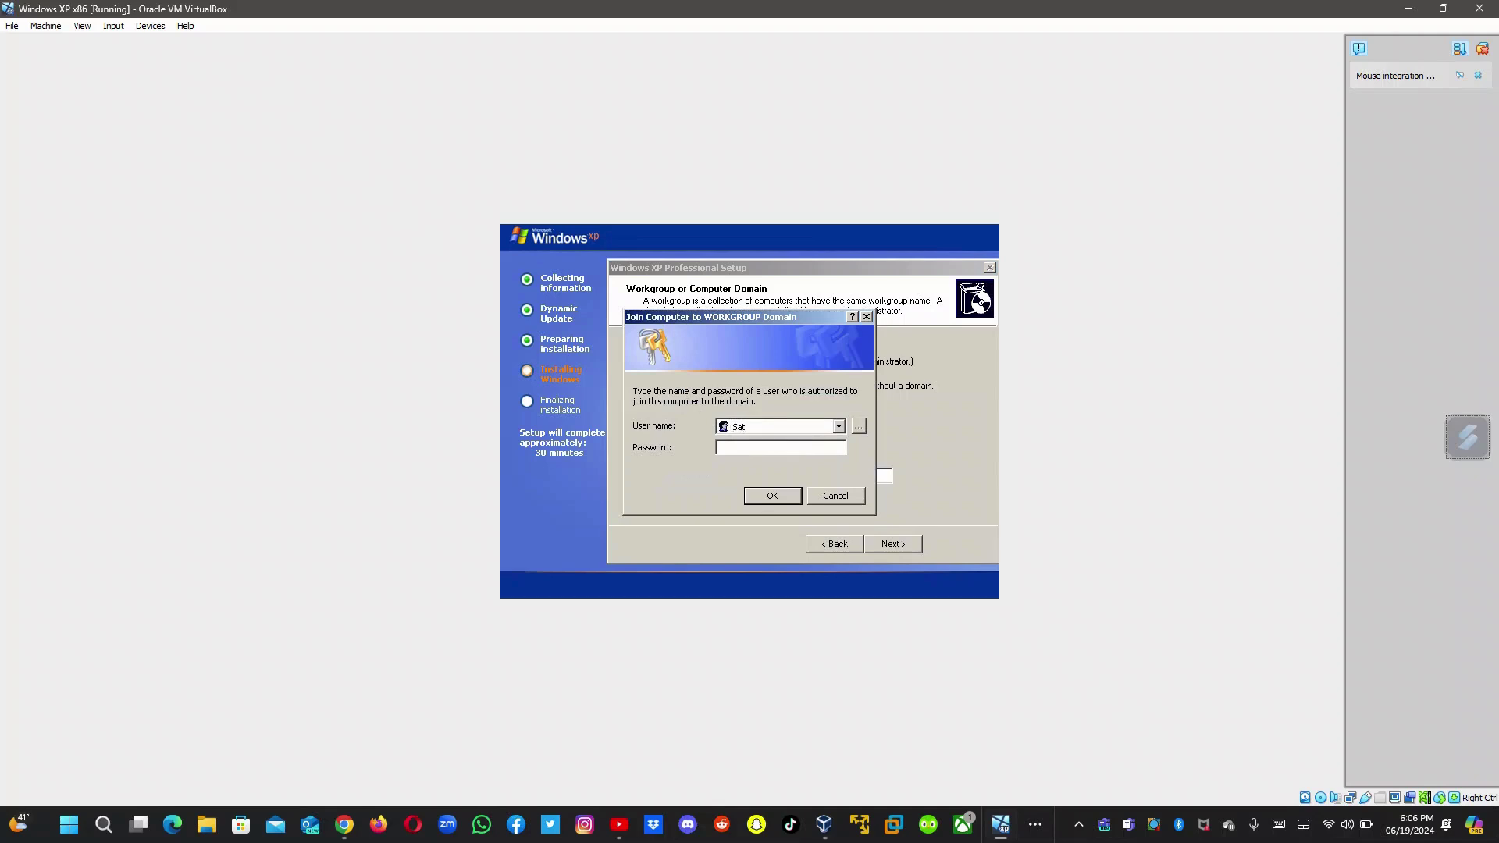
pyautogui.click(752, 490)
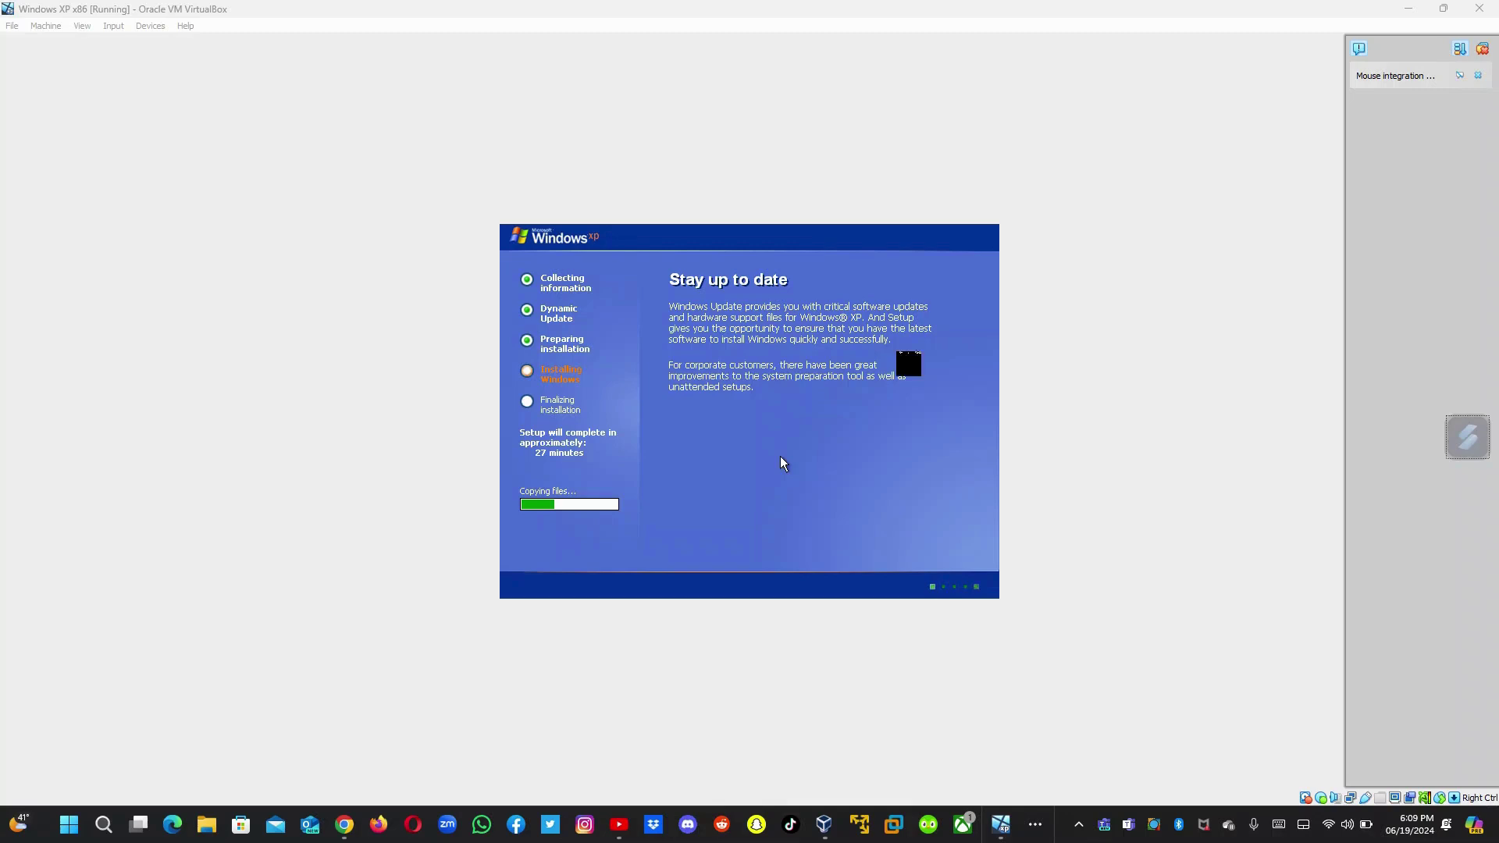
# Step: Dismiss the Mouse integration notice in the VirtualBox side panel, then switch to File Explorer
pyautogui.click(1477, 75)
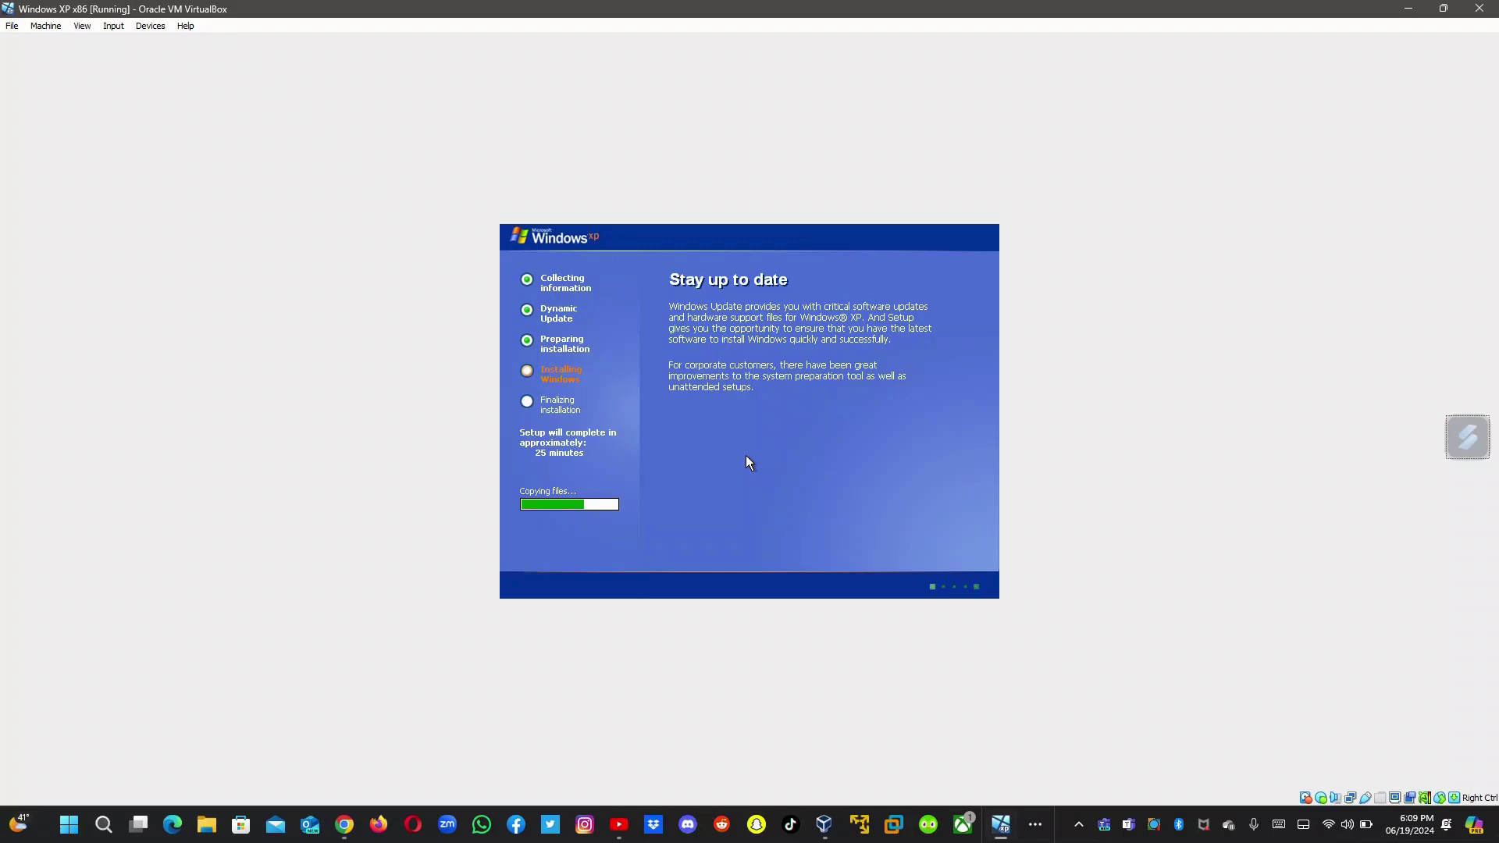
pyautogui.click(206, 826)
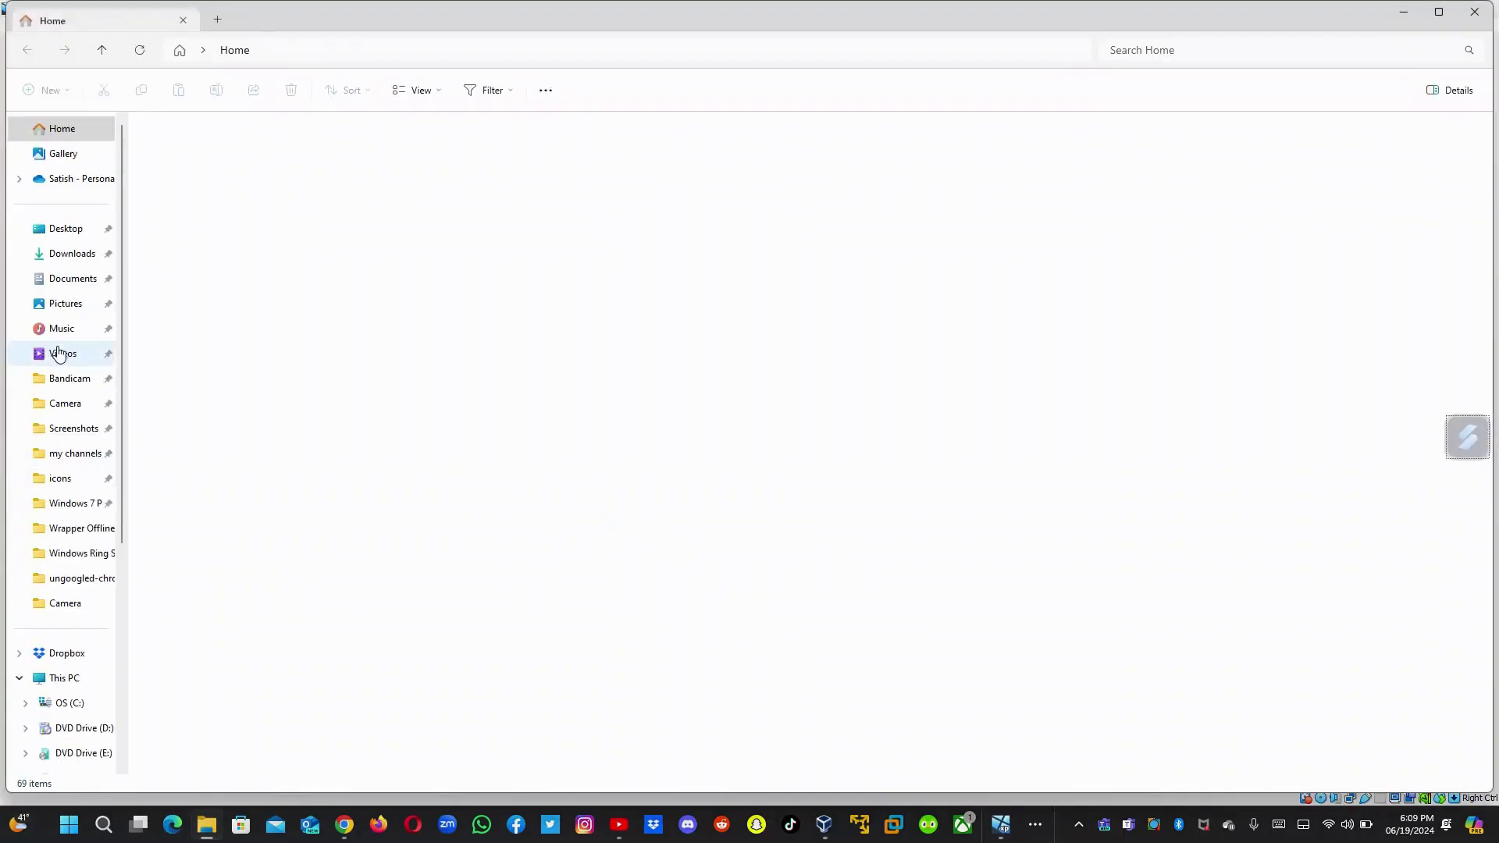
# Step: Rename video 20240619_173355 in Videos to 'Installing Windows XP on Live Premire! part 1' and close File Explorer
pyautogui.click(94, 348)
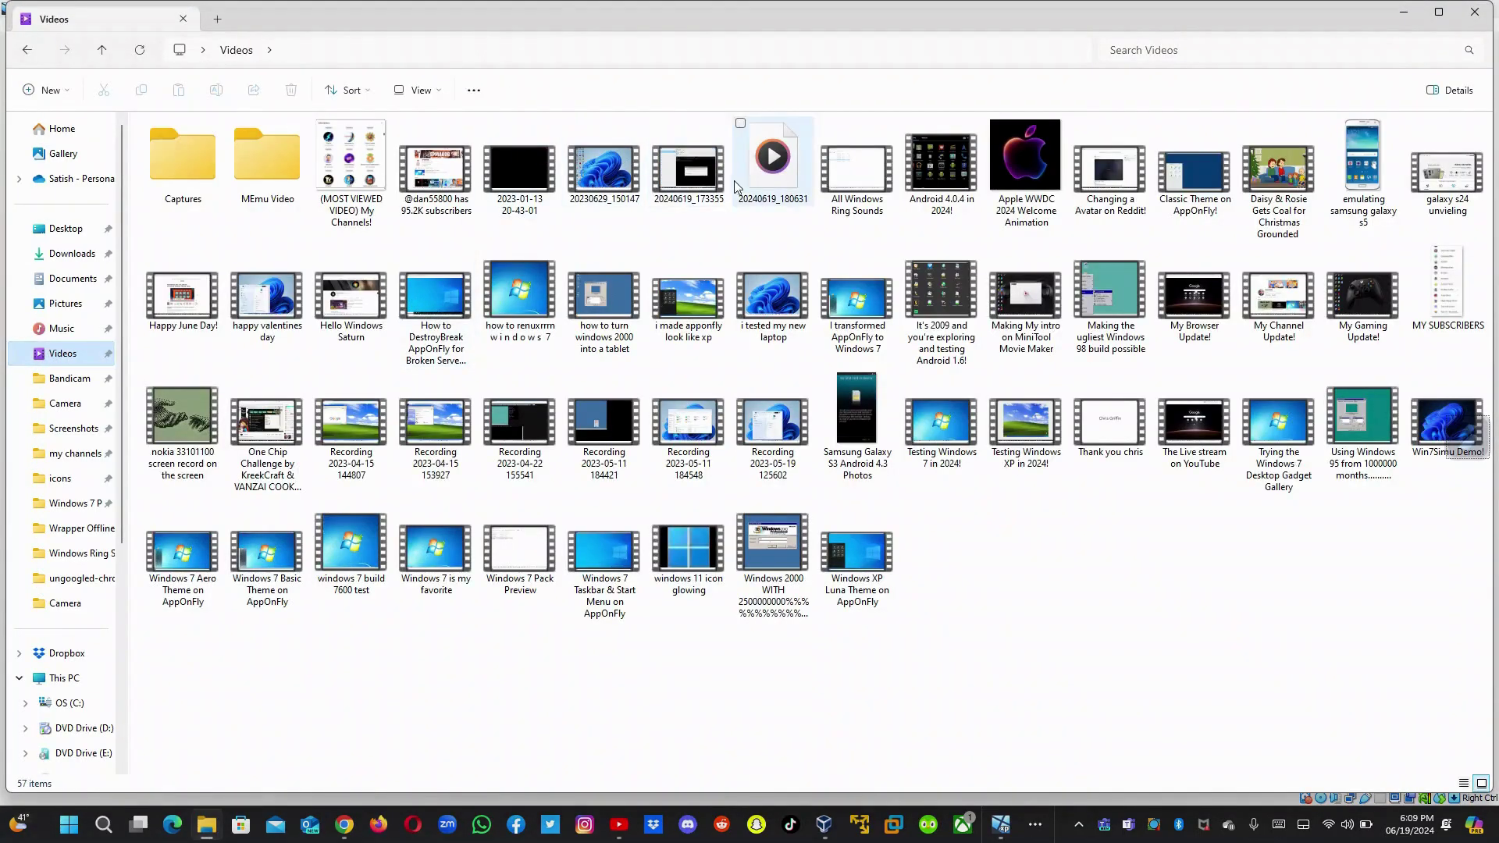
pyautogui.click(703, 197)
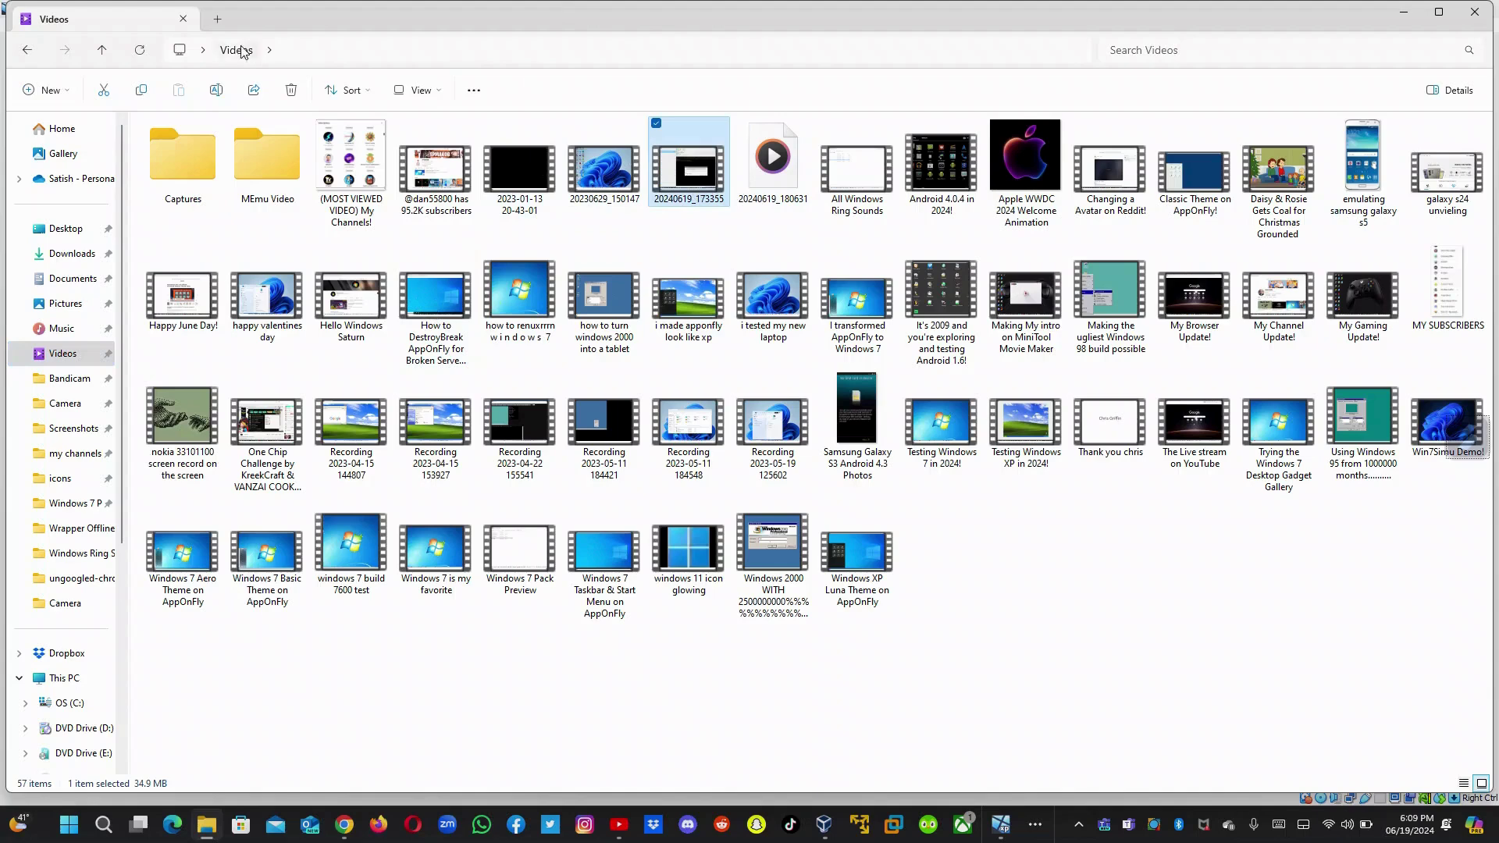
pyautogui.click(216, 92)
pyautogui.write('I')
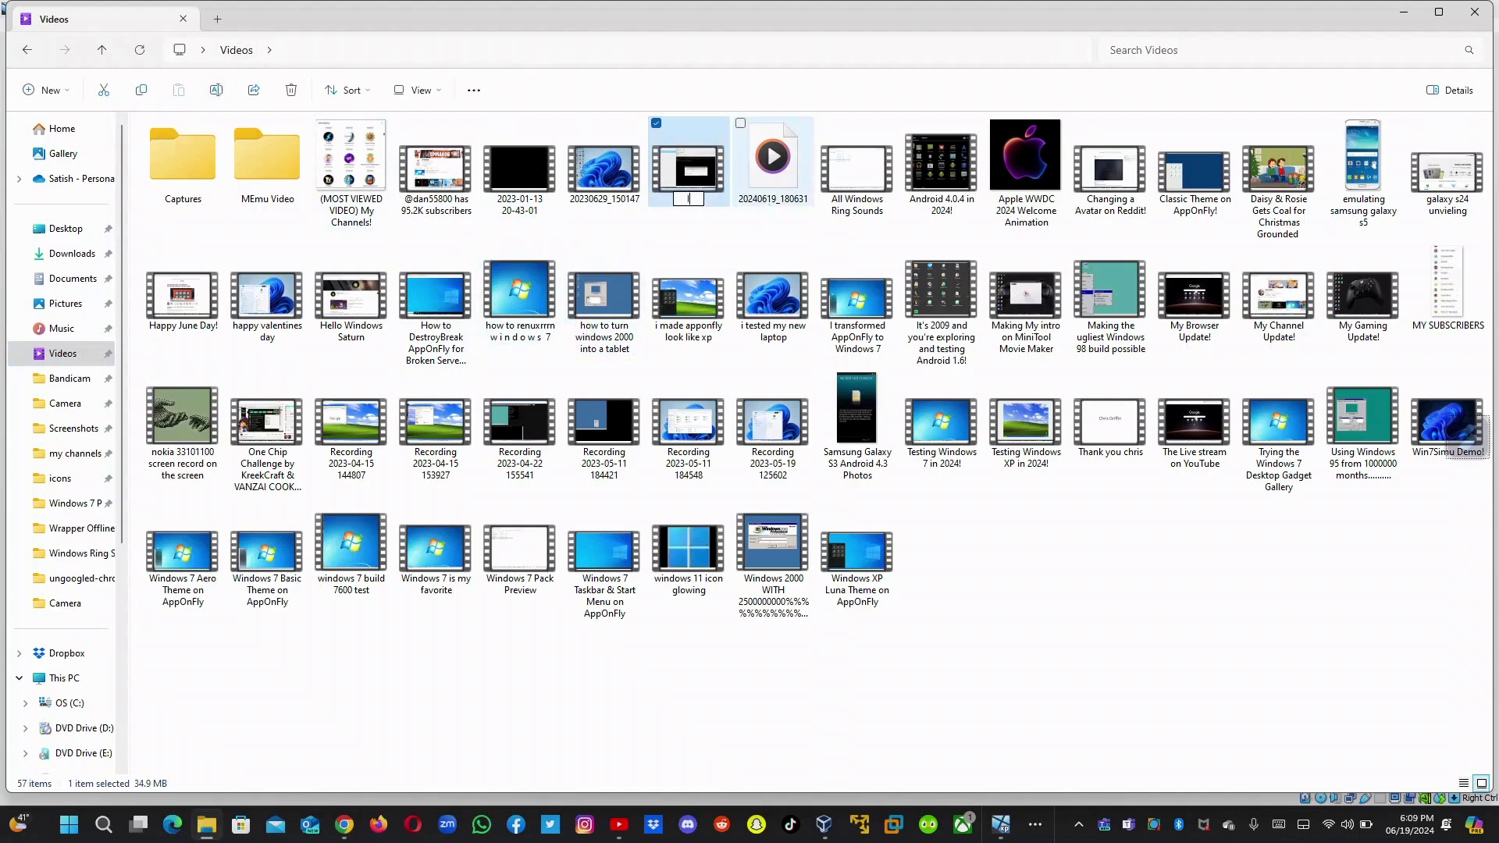
pyautogui.write('nttalling Windows')
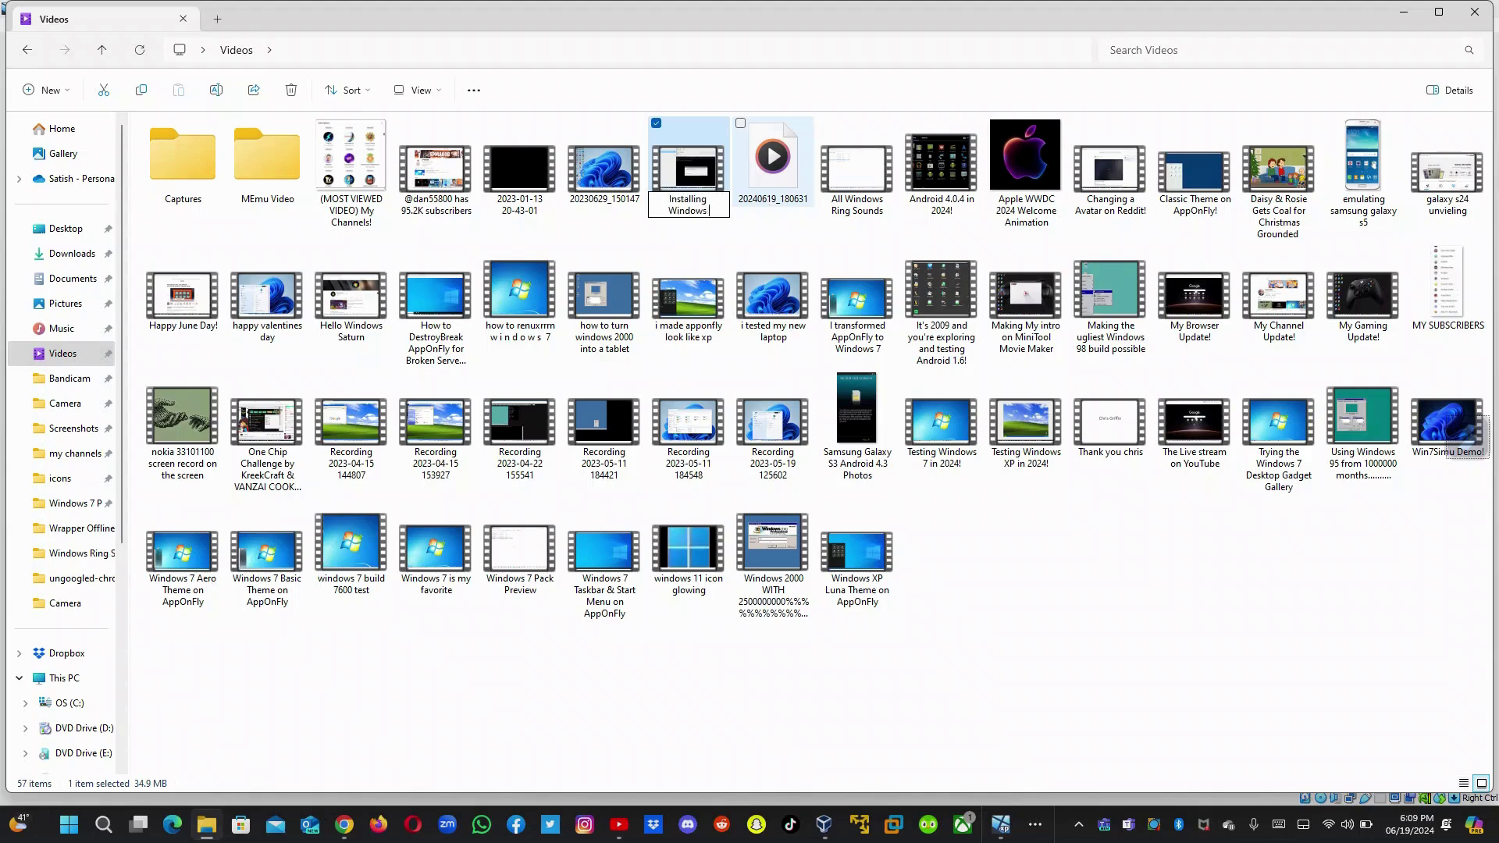
pyautogui.write(' XP on Live!')
pyautogui.press('BackSpace')
pyautogui.write('Premire! pa')
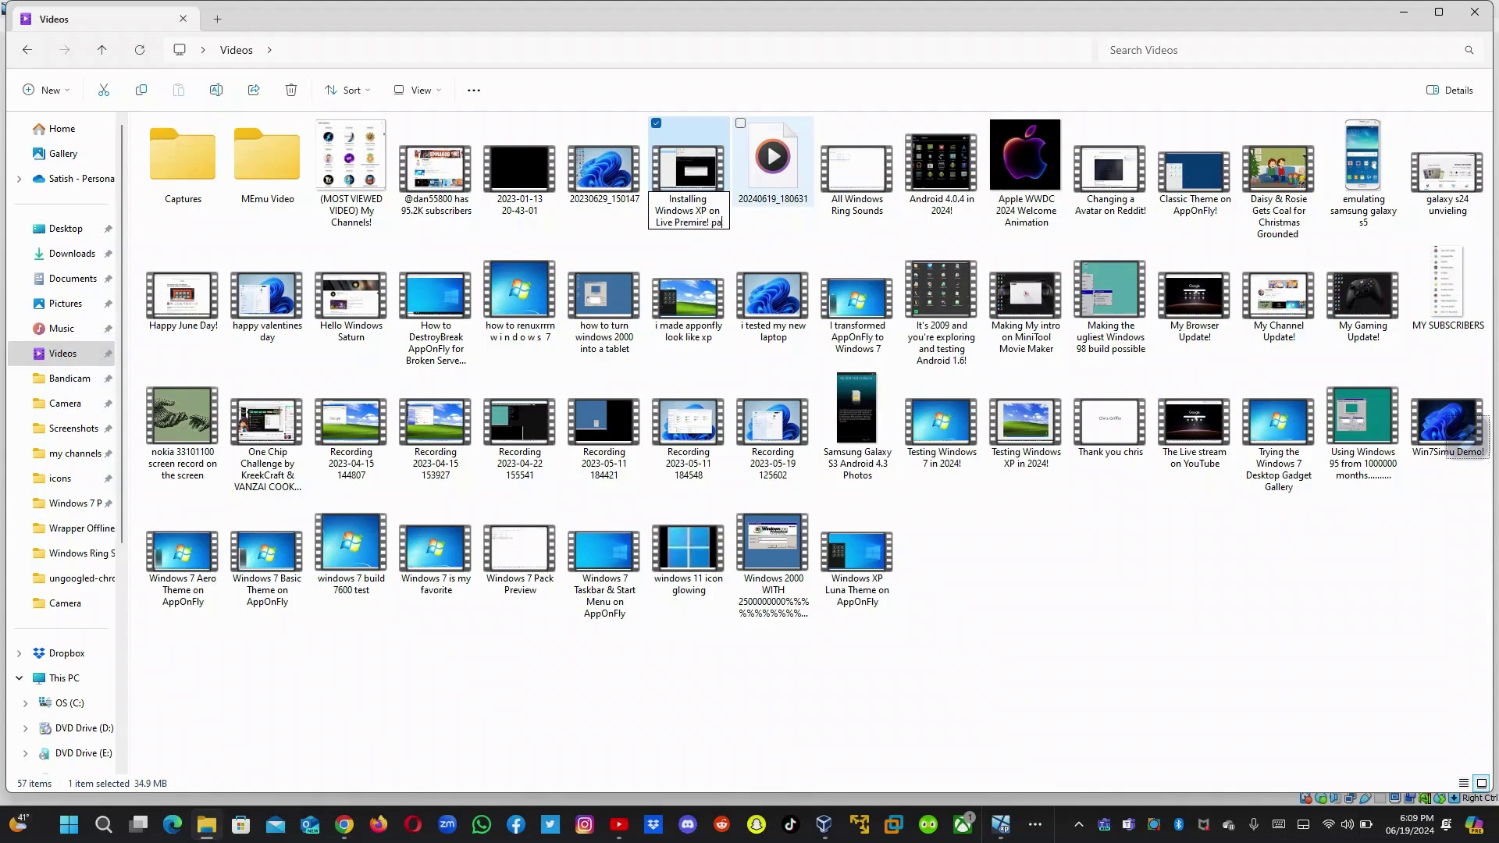
pyautogui.write('rt 1')
pyautogui.press('Return')
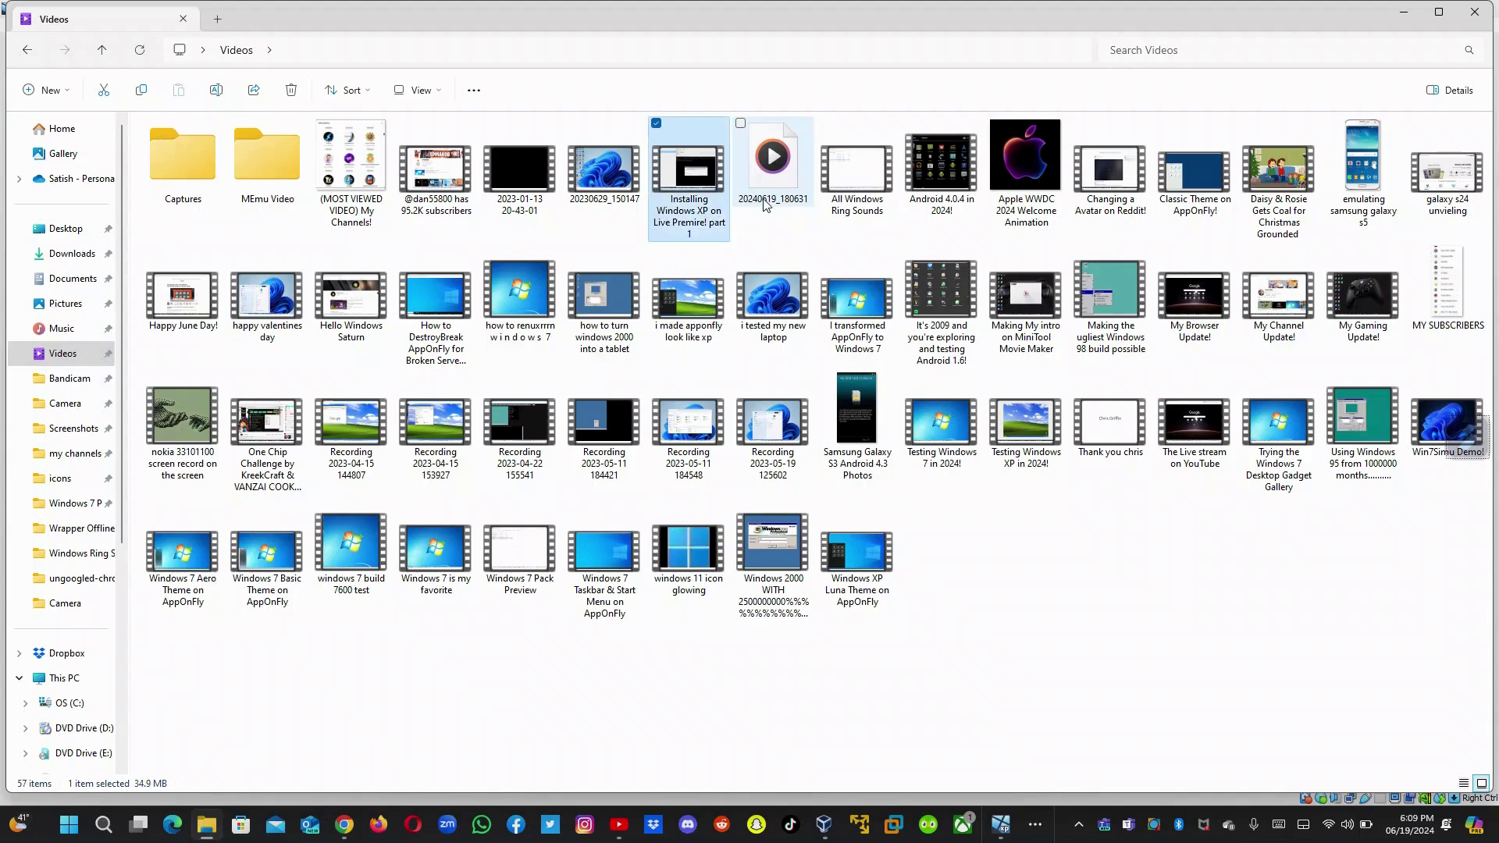
pyautogui.click(1212, 678)
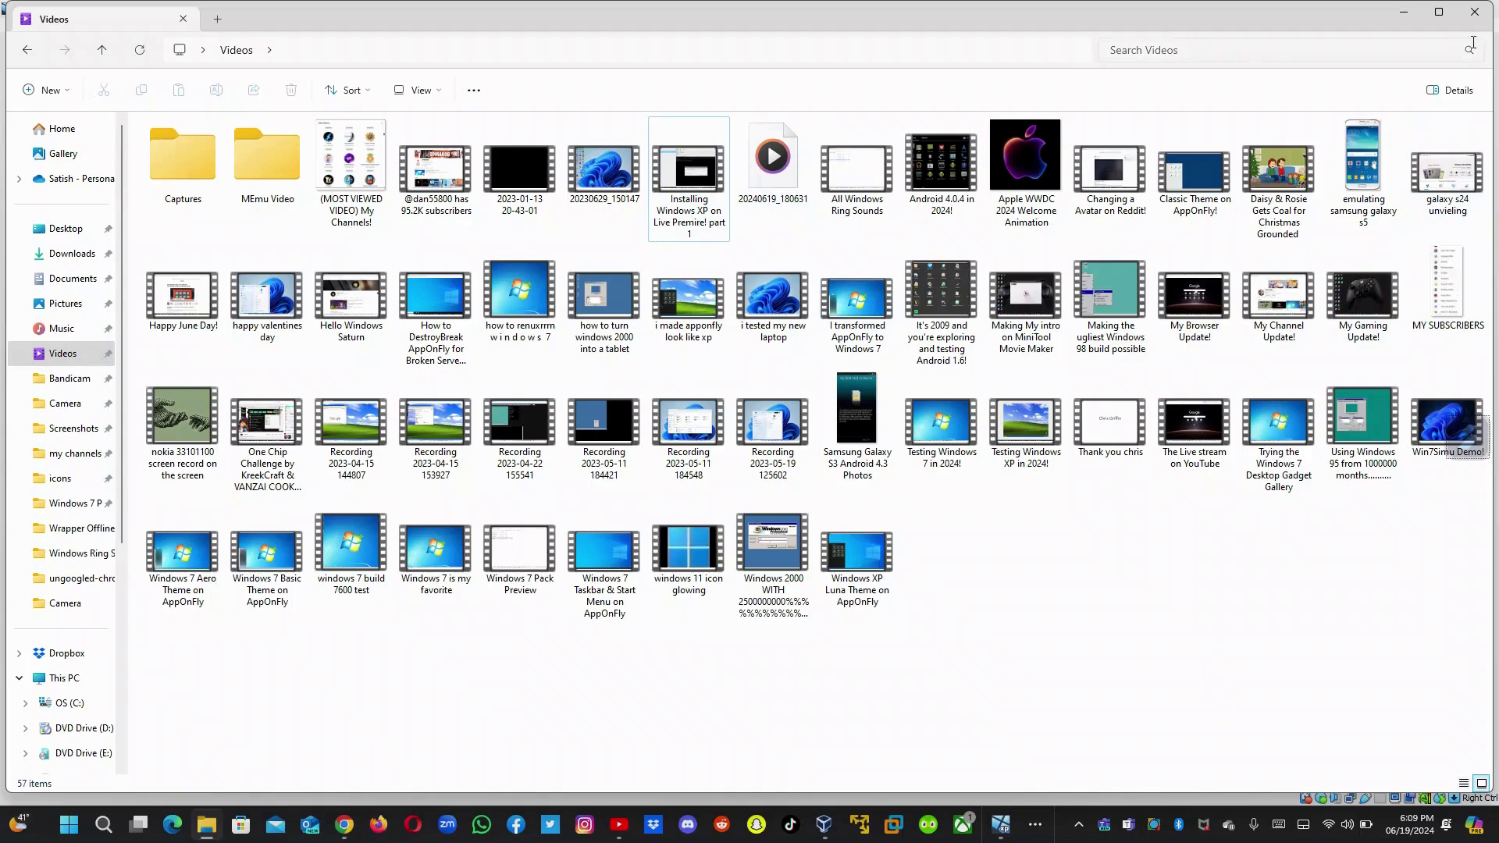
pyautogui.click(1472, 13)
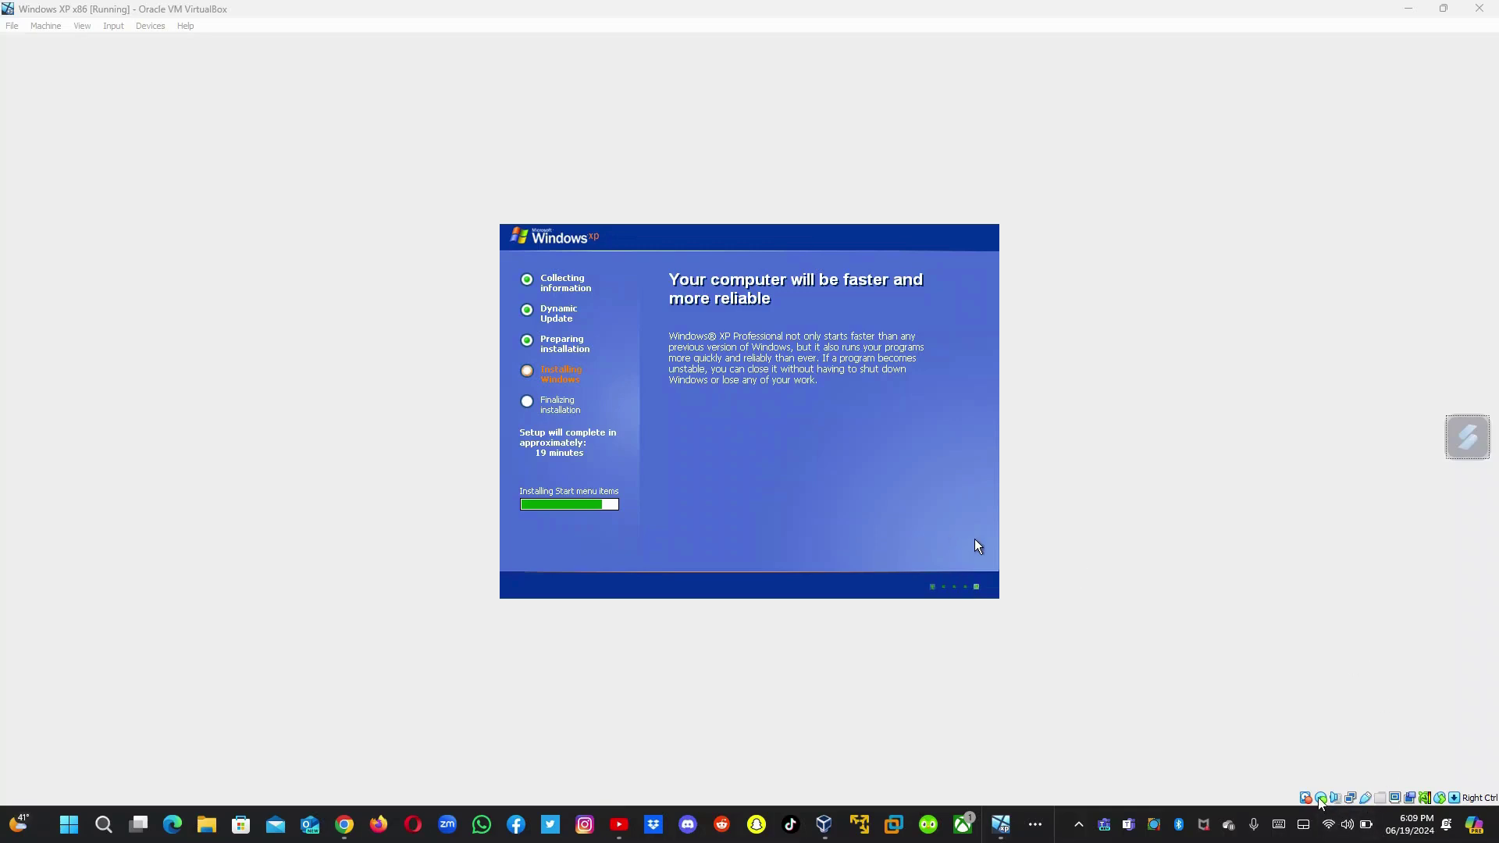
# Step: Attach the Azurewave USB2.0 HD UVC WebCam to the VM via Devices > USB
pyautogui.click(217, 11)
pyautogui.click(149, 26)
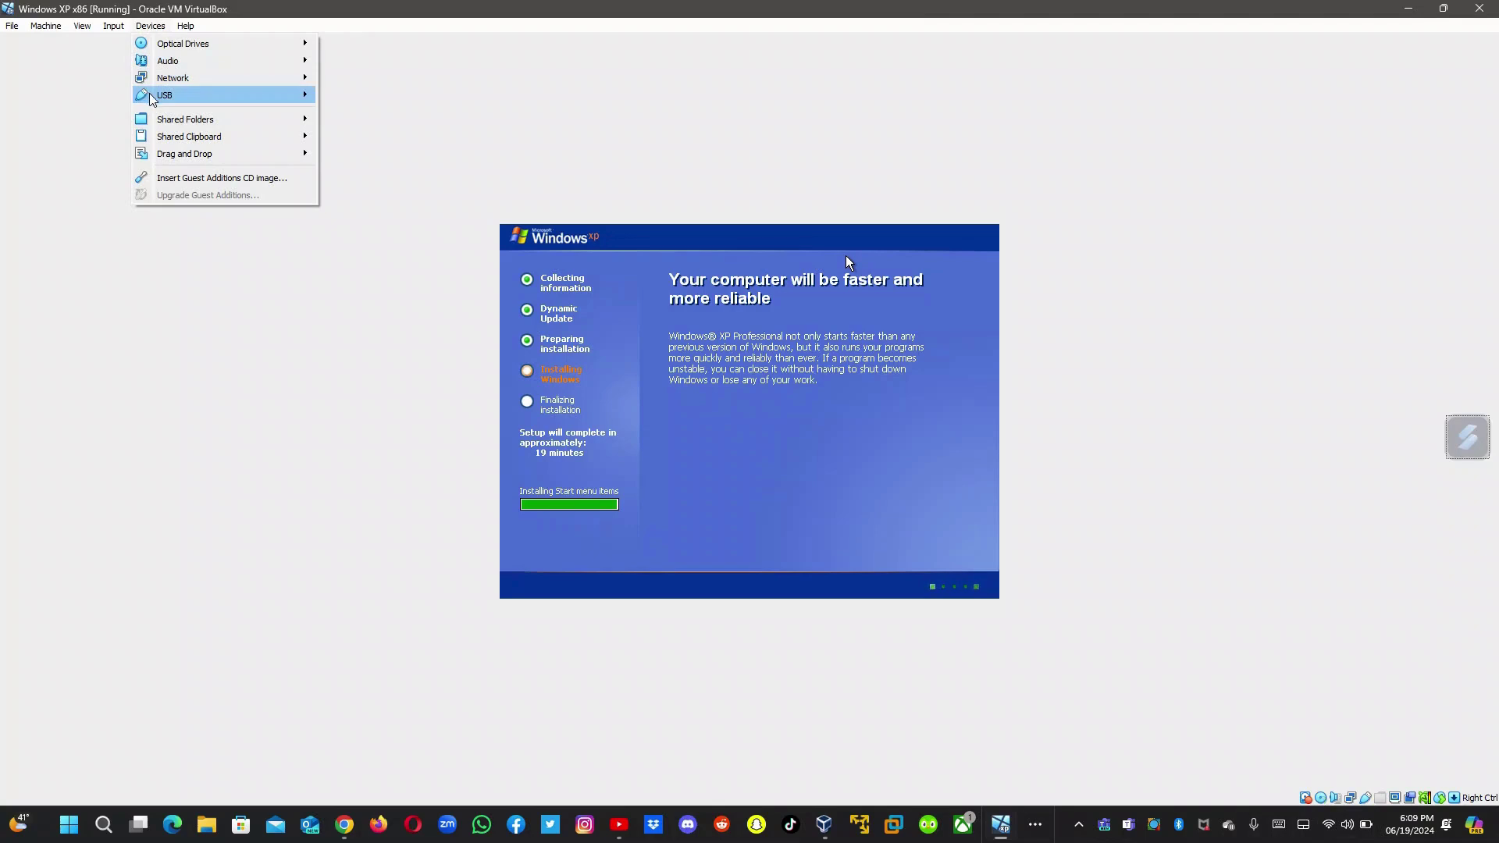
pyautogui.moveTo(220, 99)
pyautogui.click(377, 137)
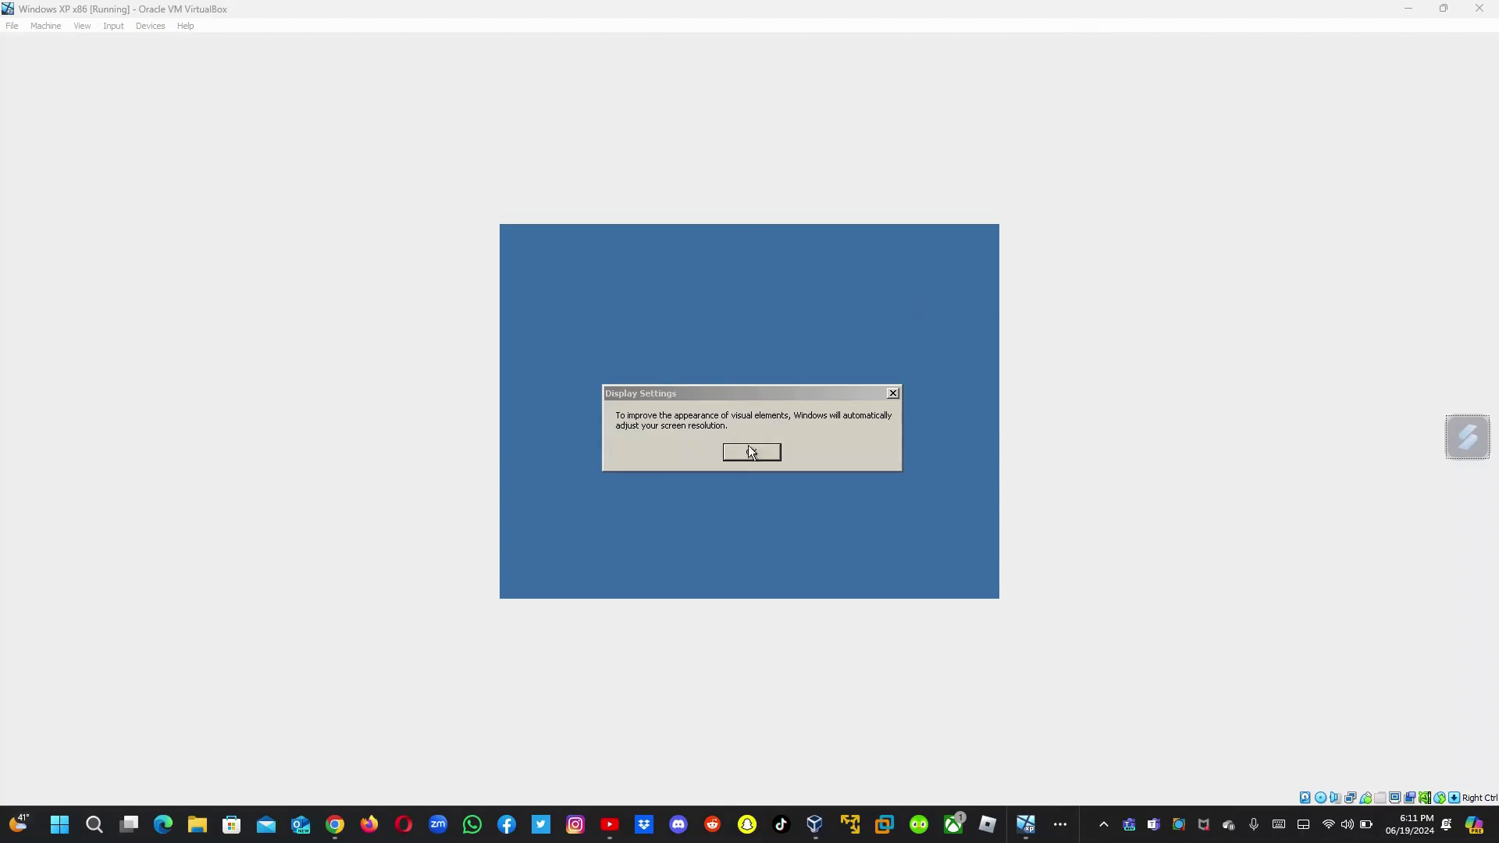
# Step: Accept XP's automatic resolution adjustment and keep the new screen resolution
pyautogui.click(751, 452)
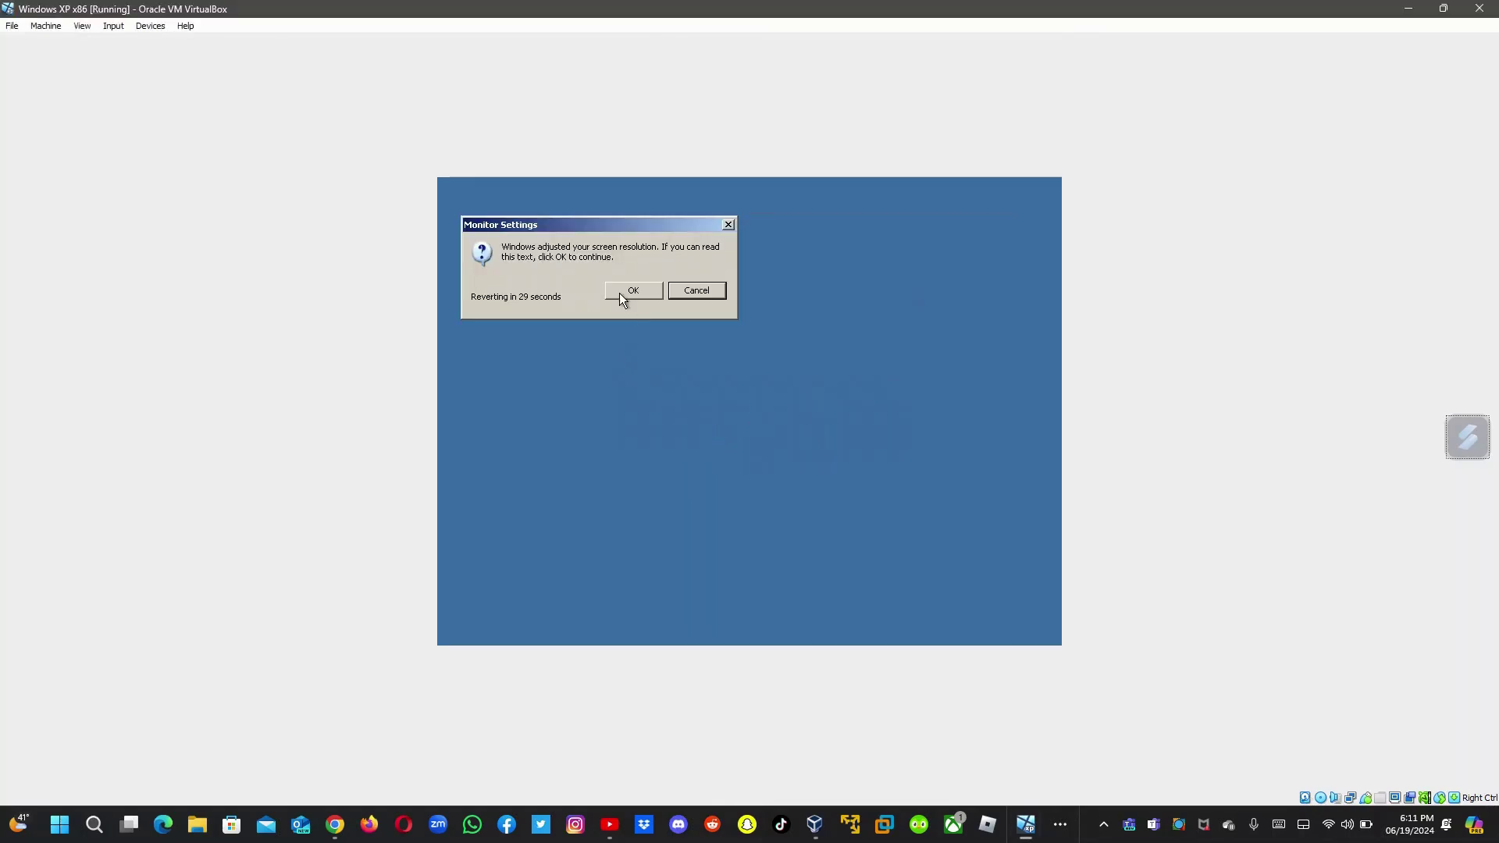
pyautogui.click(633, 291)
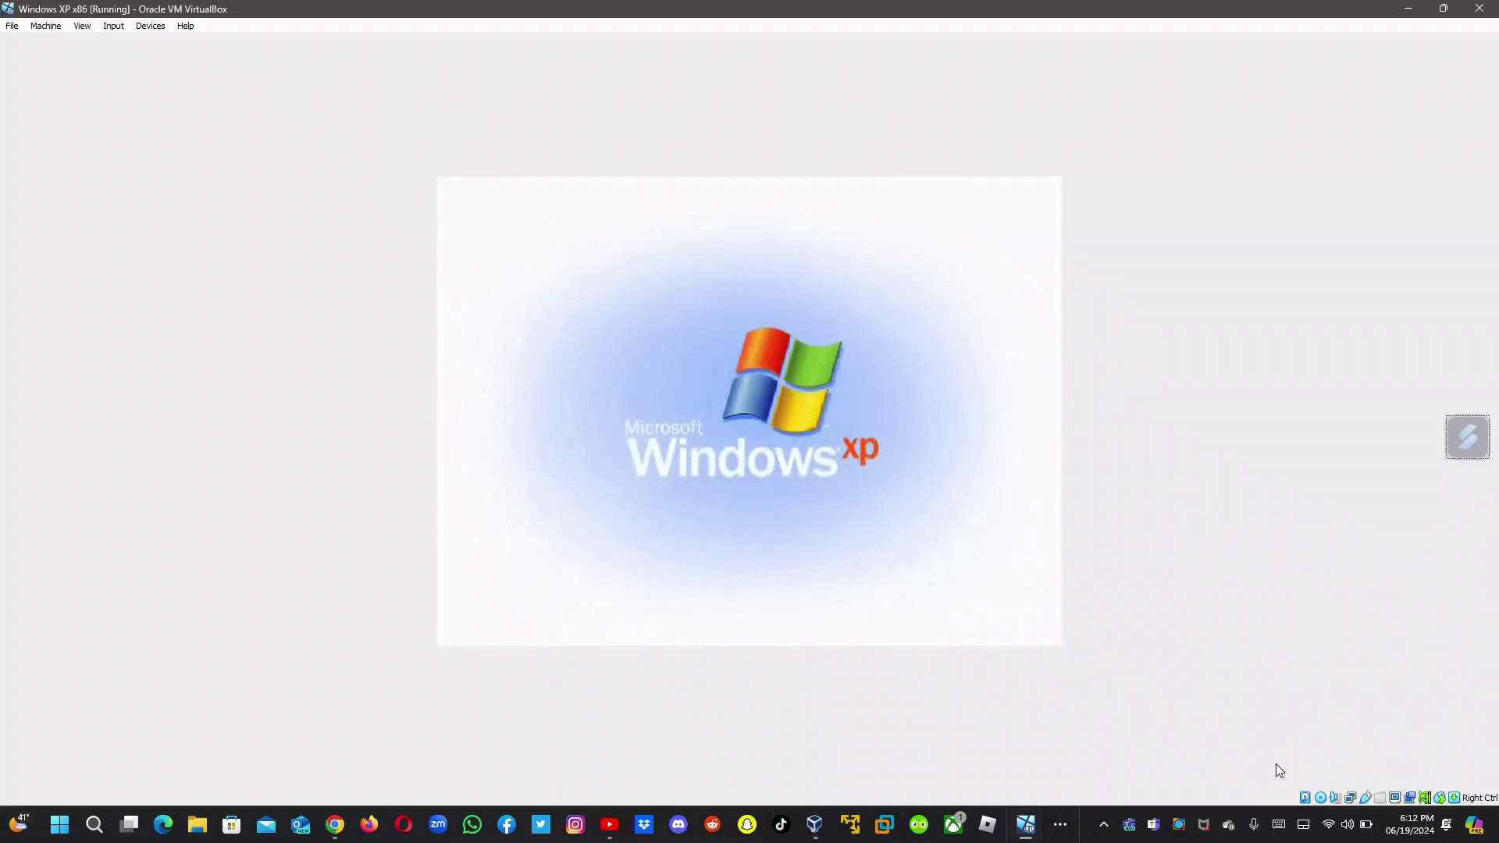
pyautogui.click(1346, 829)
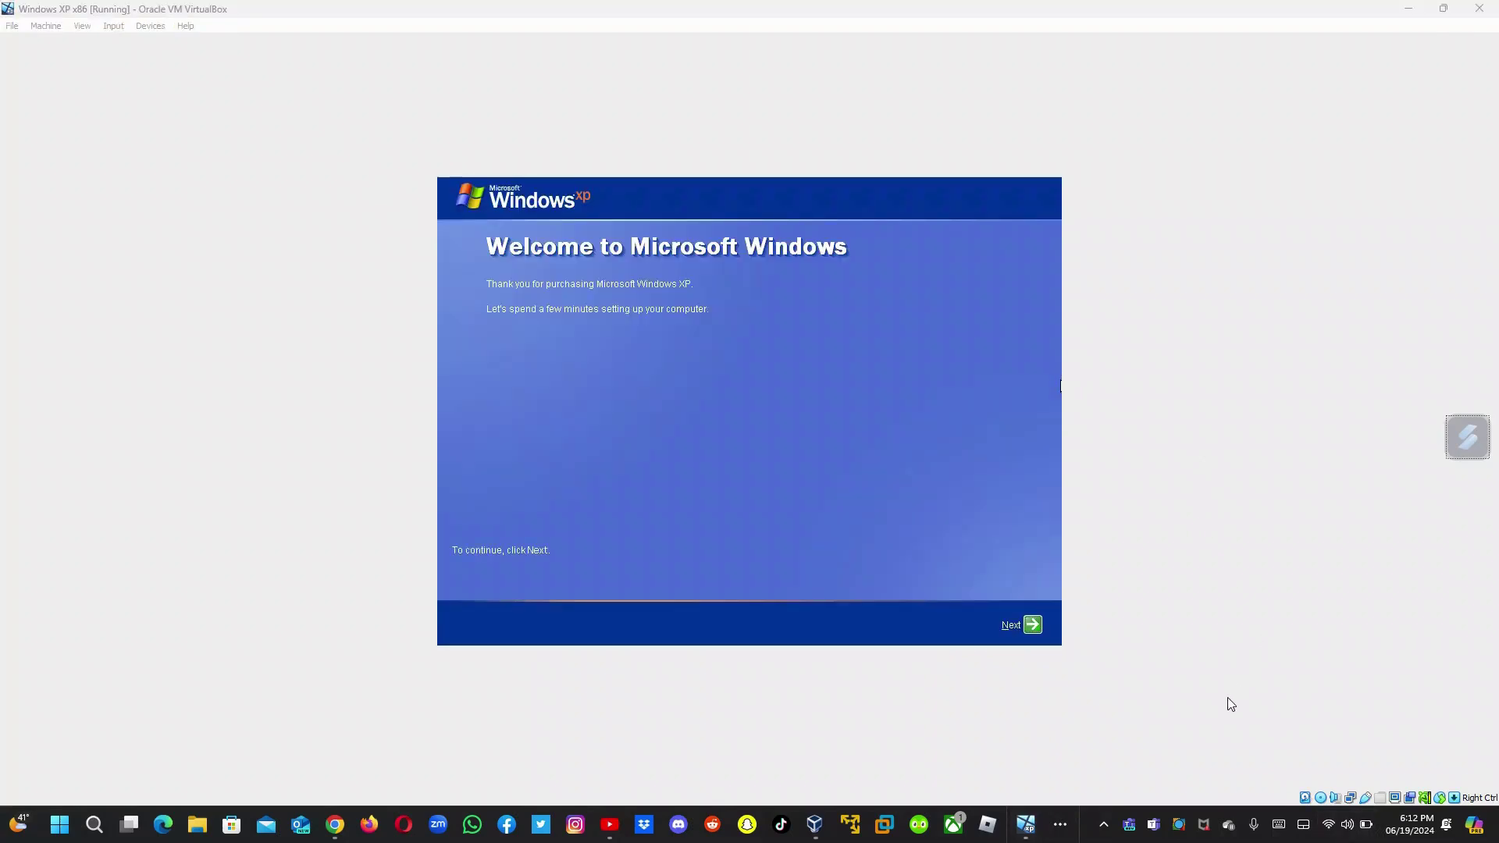
# Step: Hide the animated setup assistant, pass the welcome page, and turn on Automatic Updates
pyautogui.click(1151, 686)
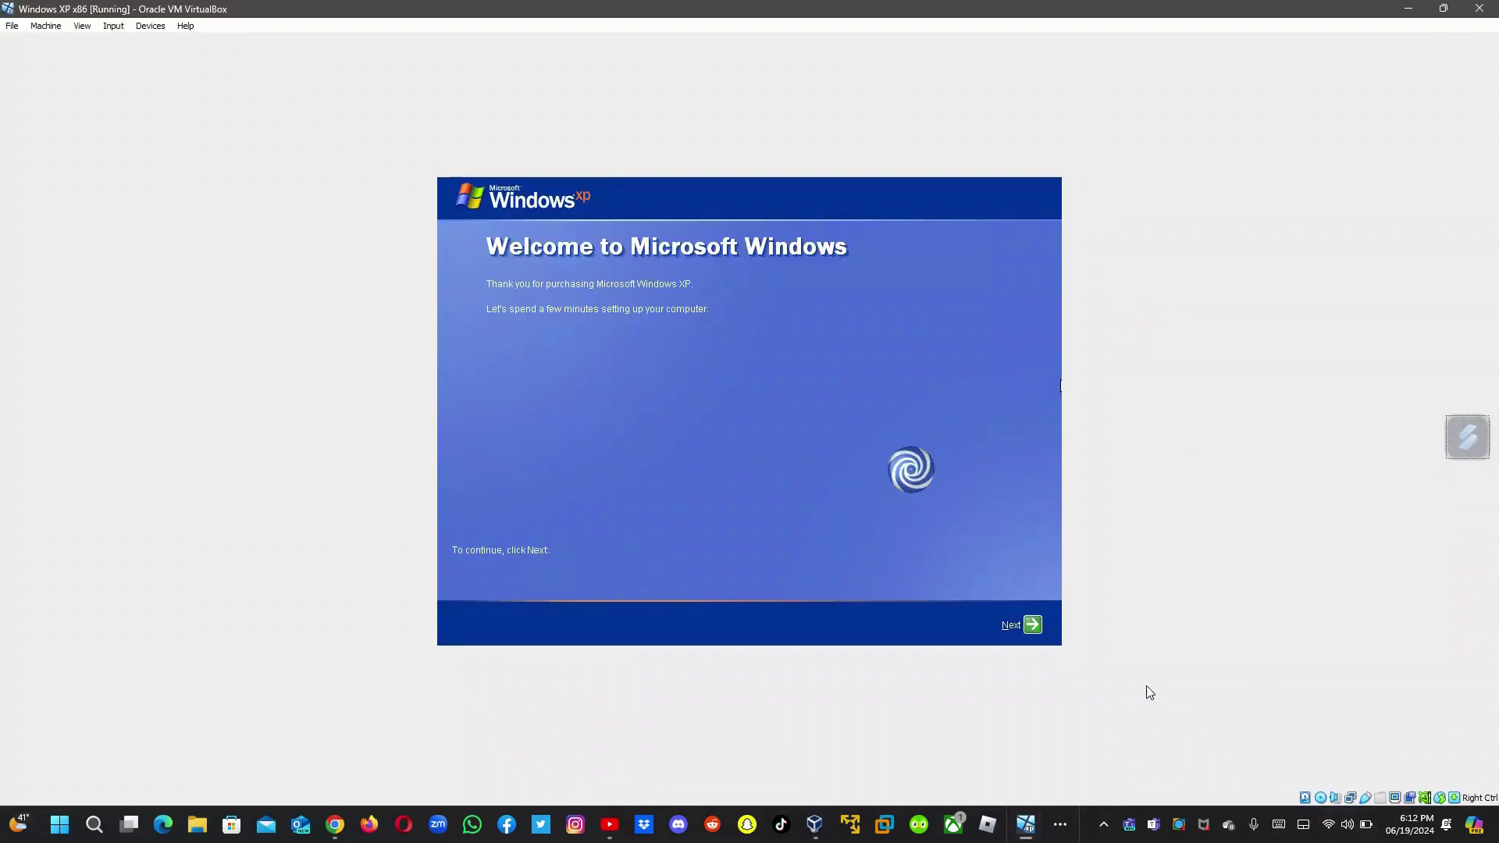
pyautogui.click(906, 468)
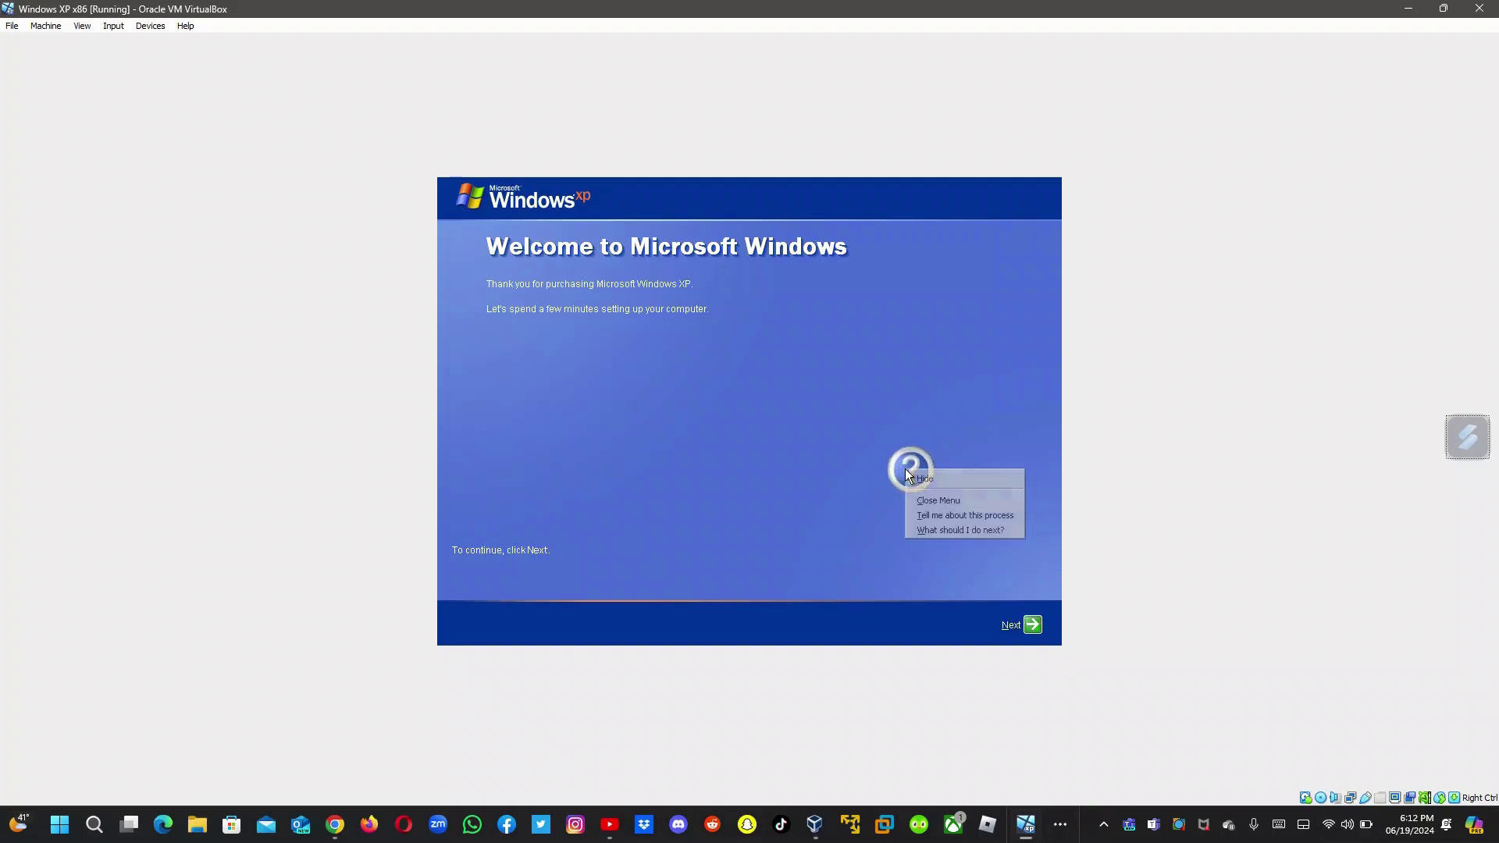
pyautogui.click(928, 478)
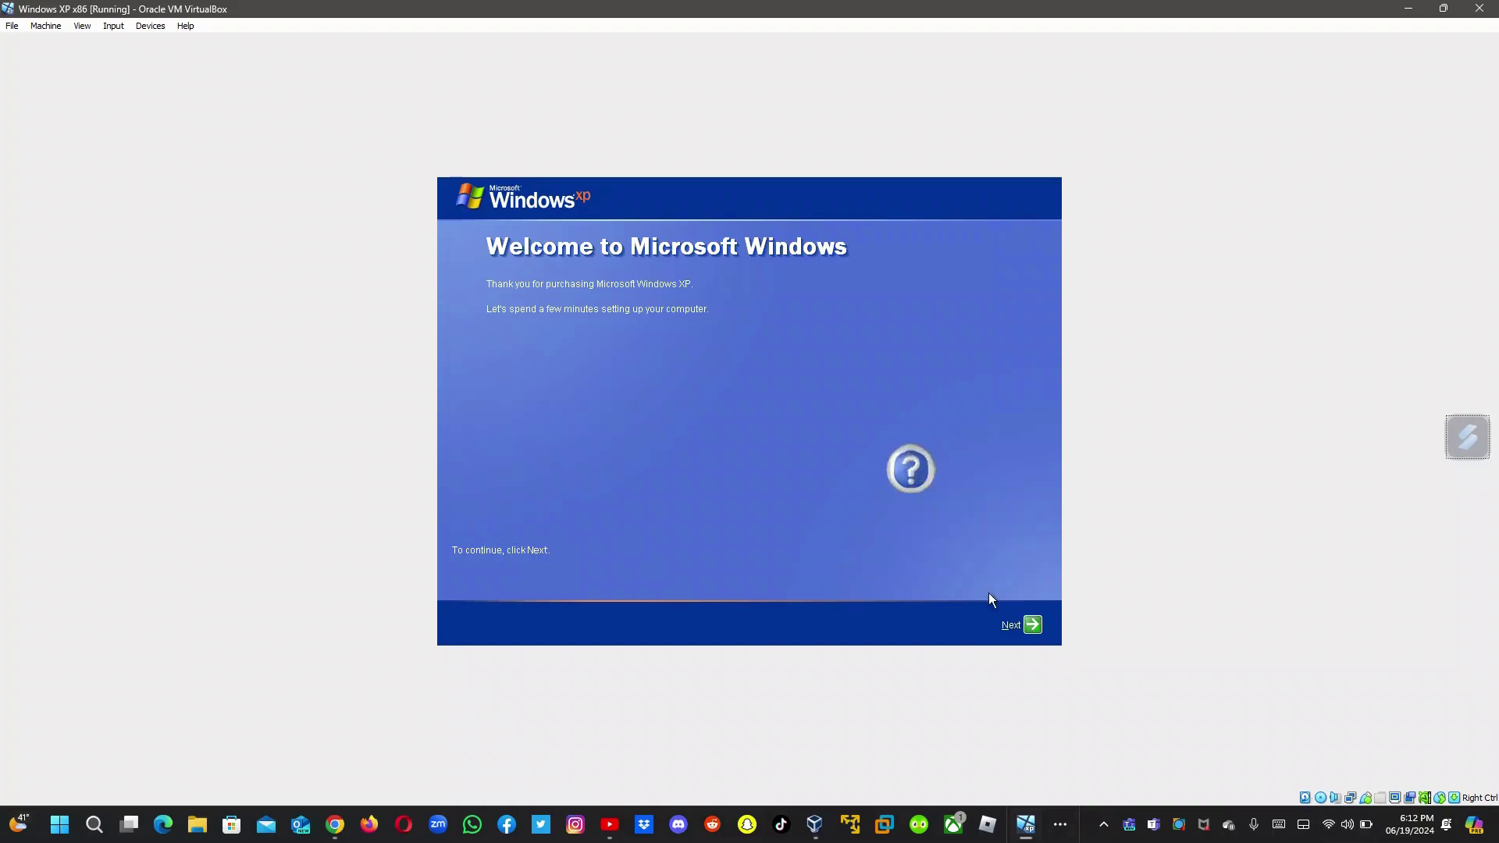
pyautogui.click(1029, 626)
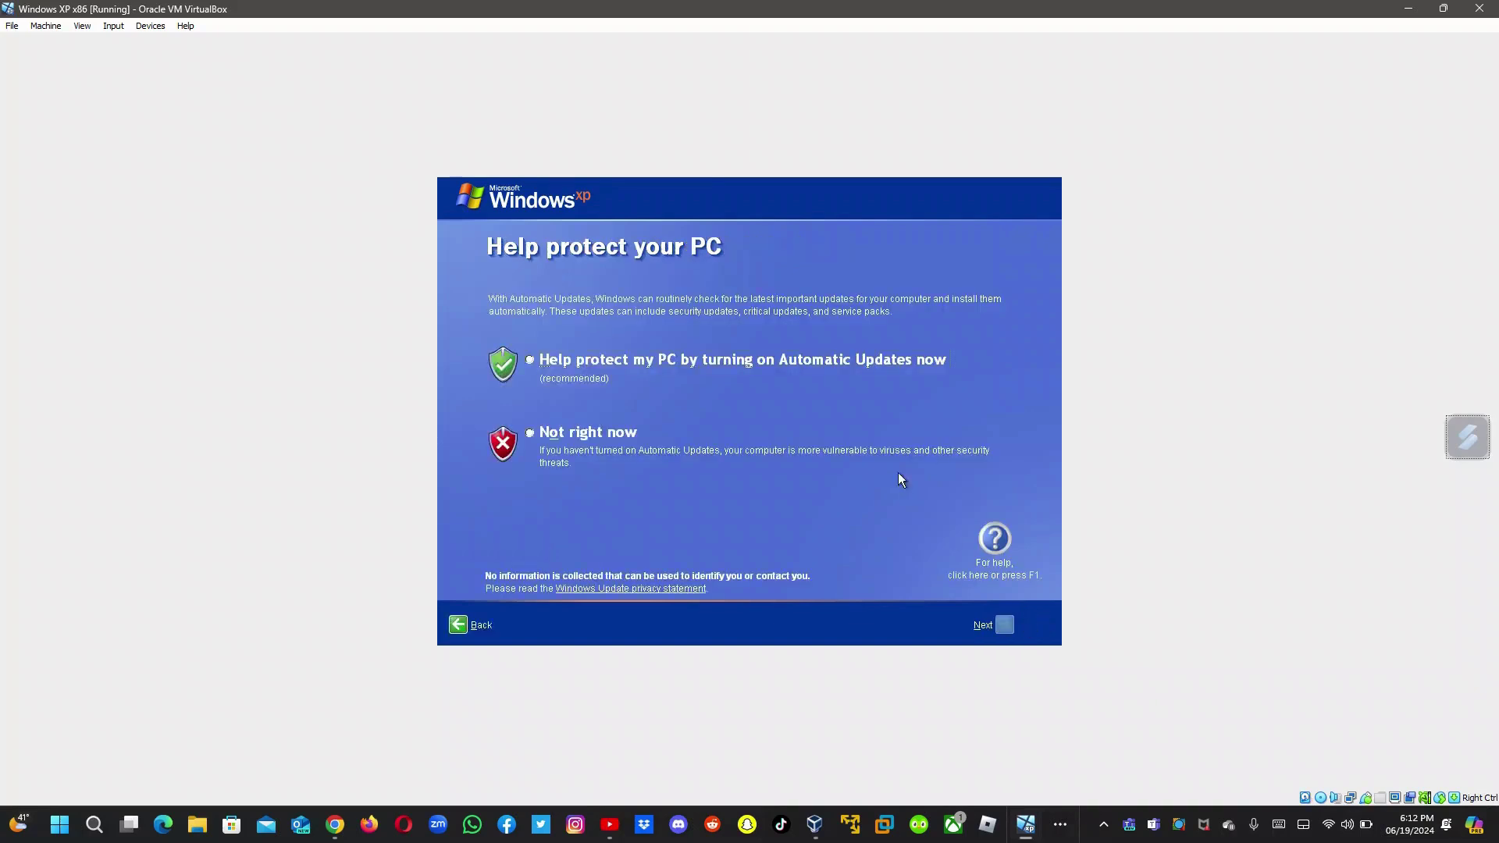
pyautogui.click(783, 365)
pyautogui.click(990, 629)
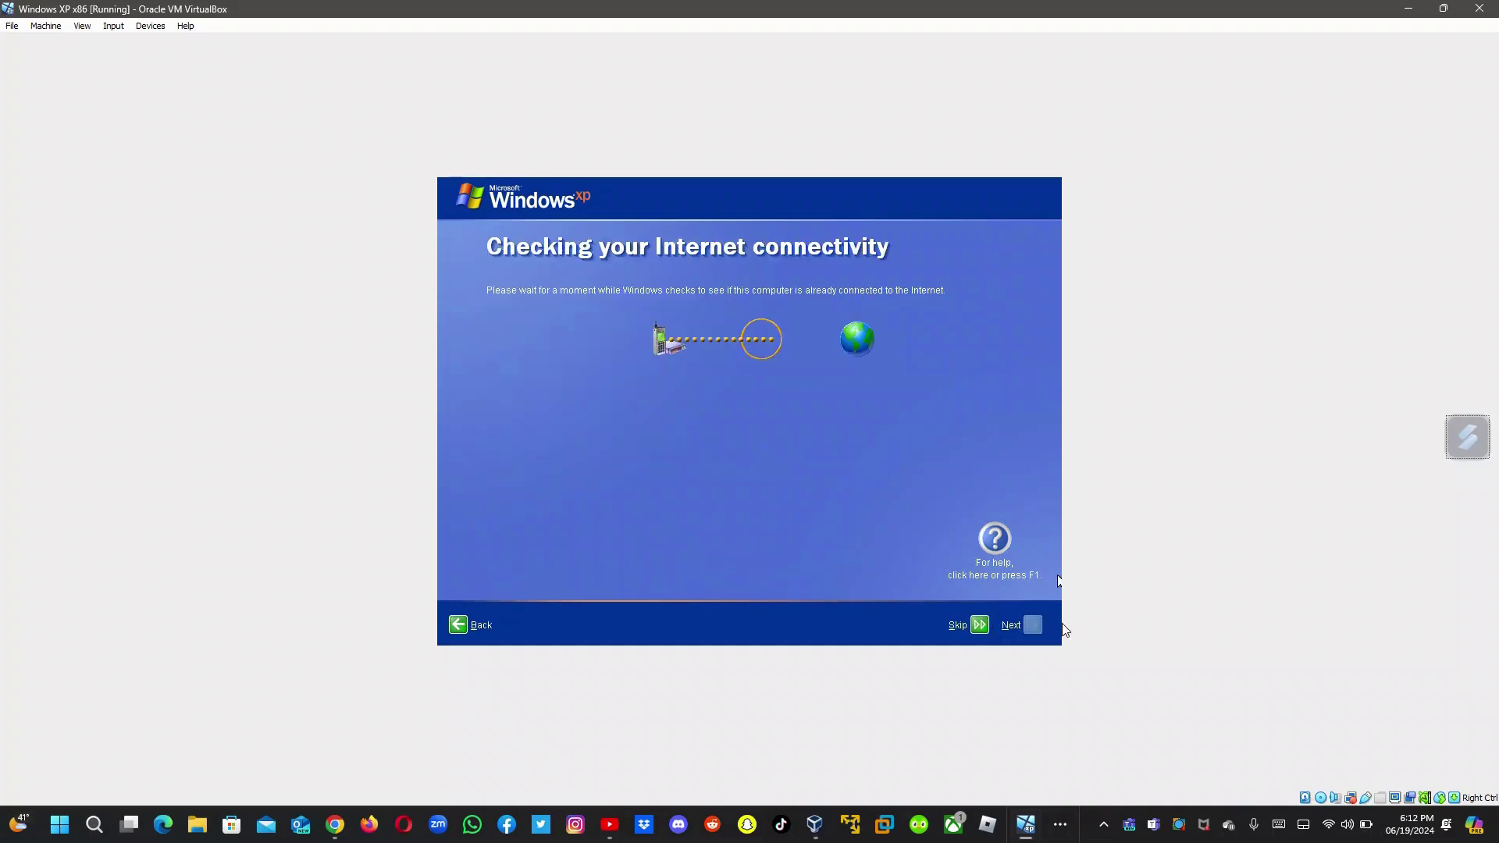
# Step: Mute the host audio, pass the network connection page, and choose to register with Microsoft now
pyautogui.click(1347, 824)
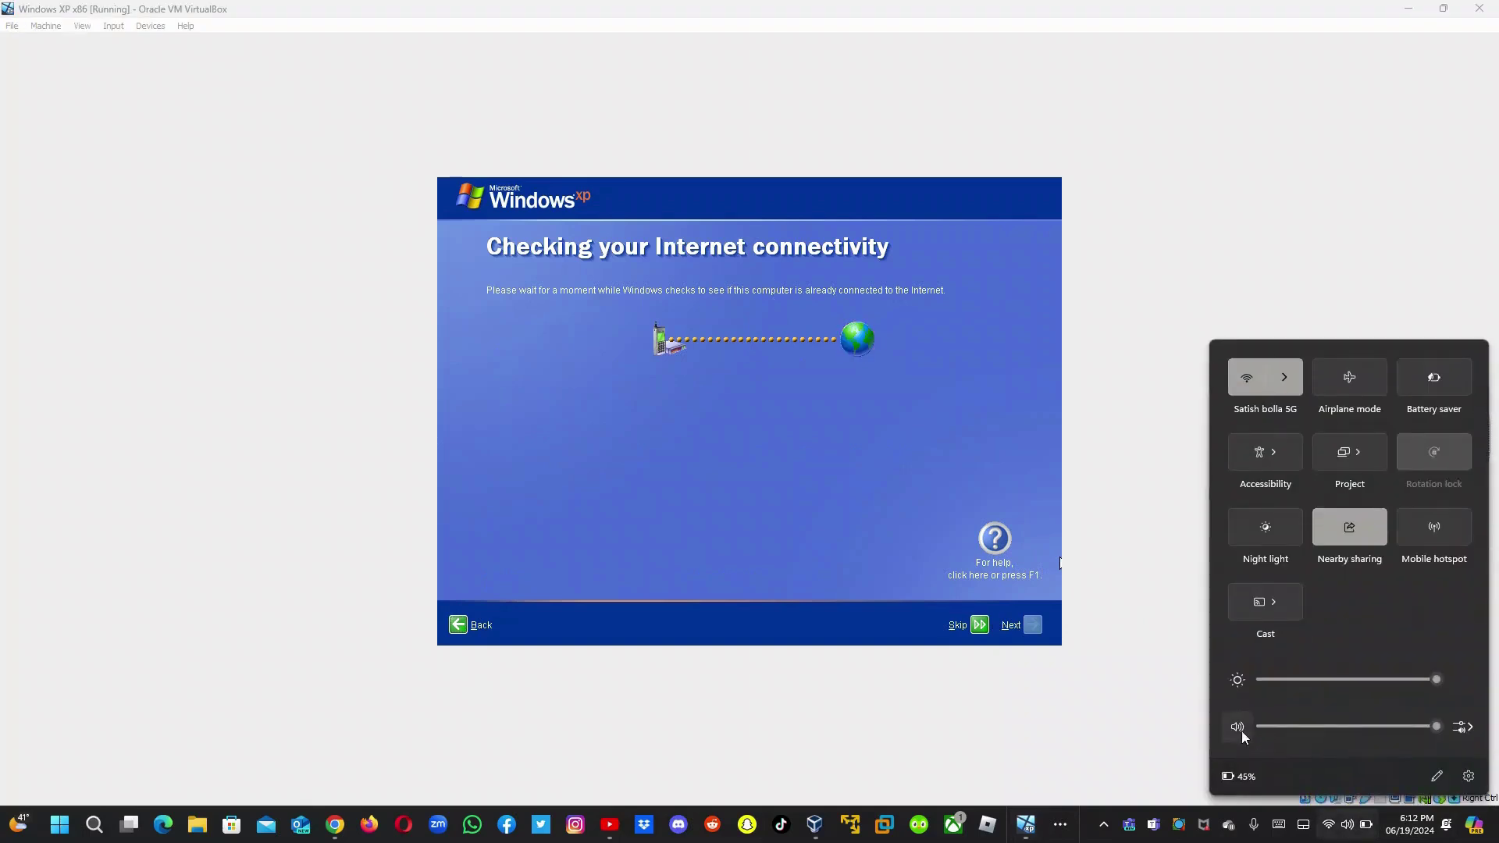
pyautogui.click(1238, 728)
pyautogui.click(1130, 699)
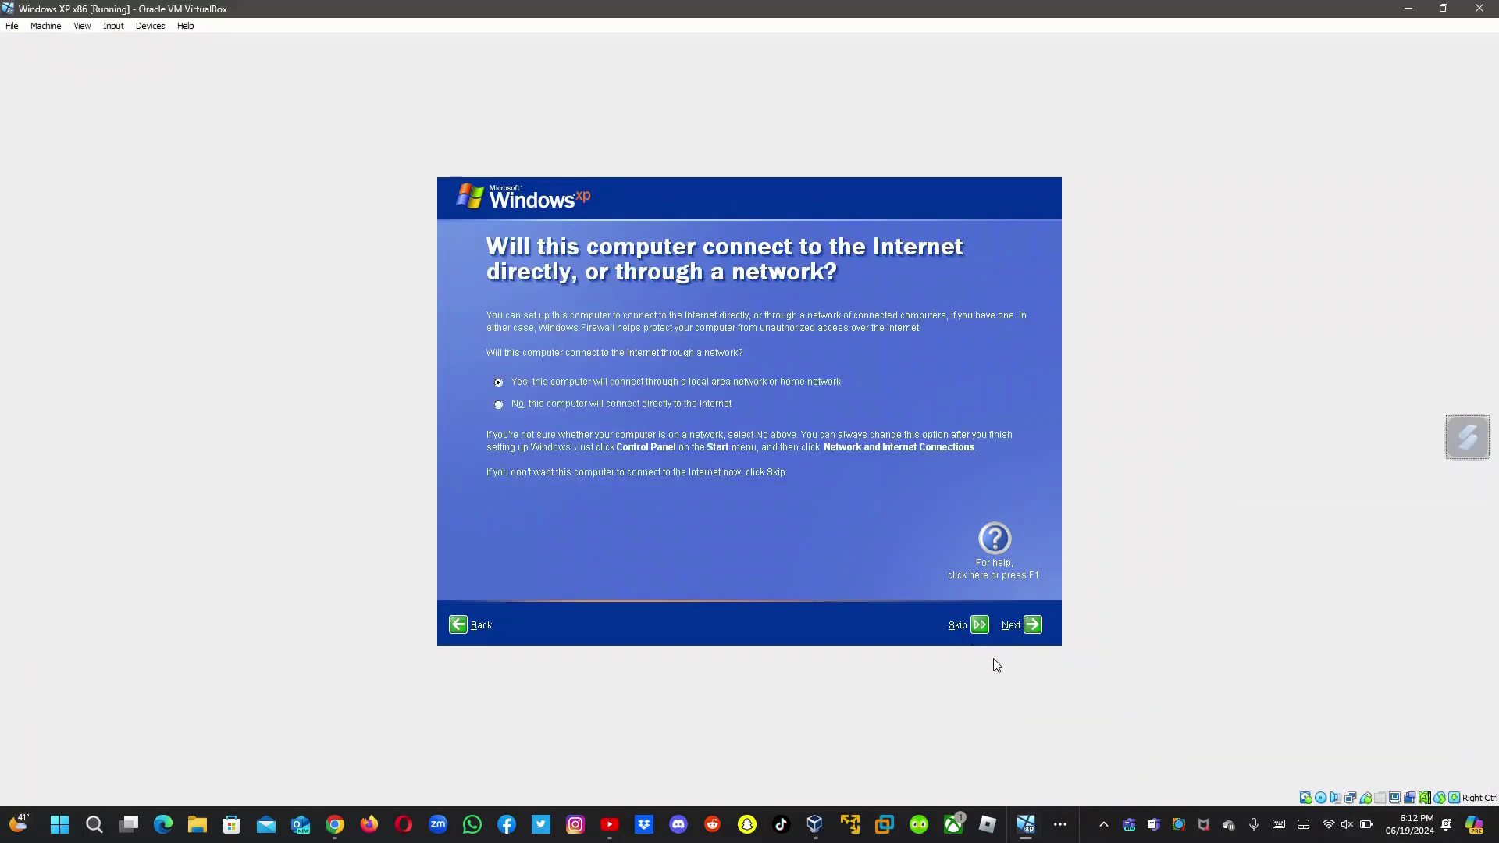
pyautogui.click(1026, 629)
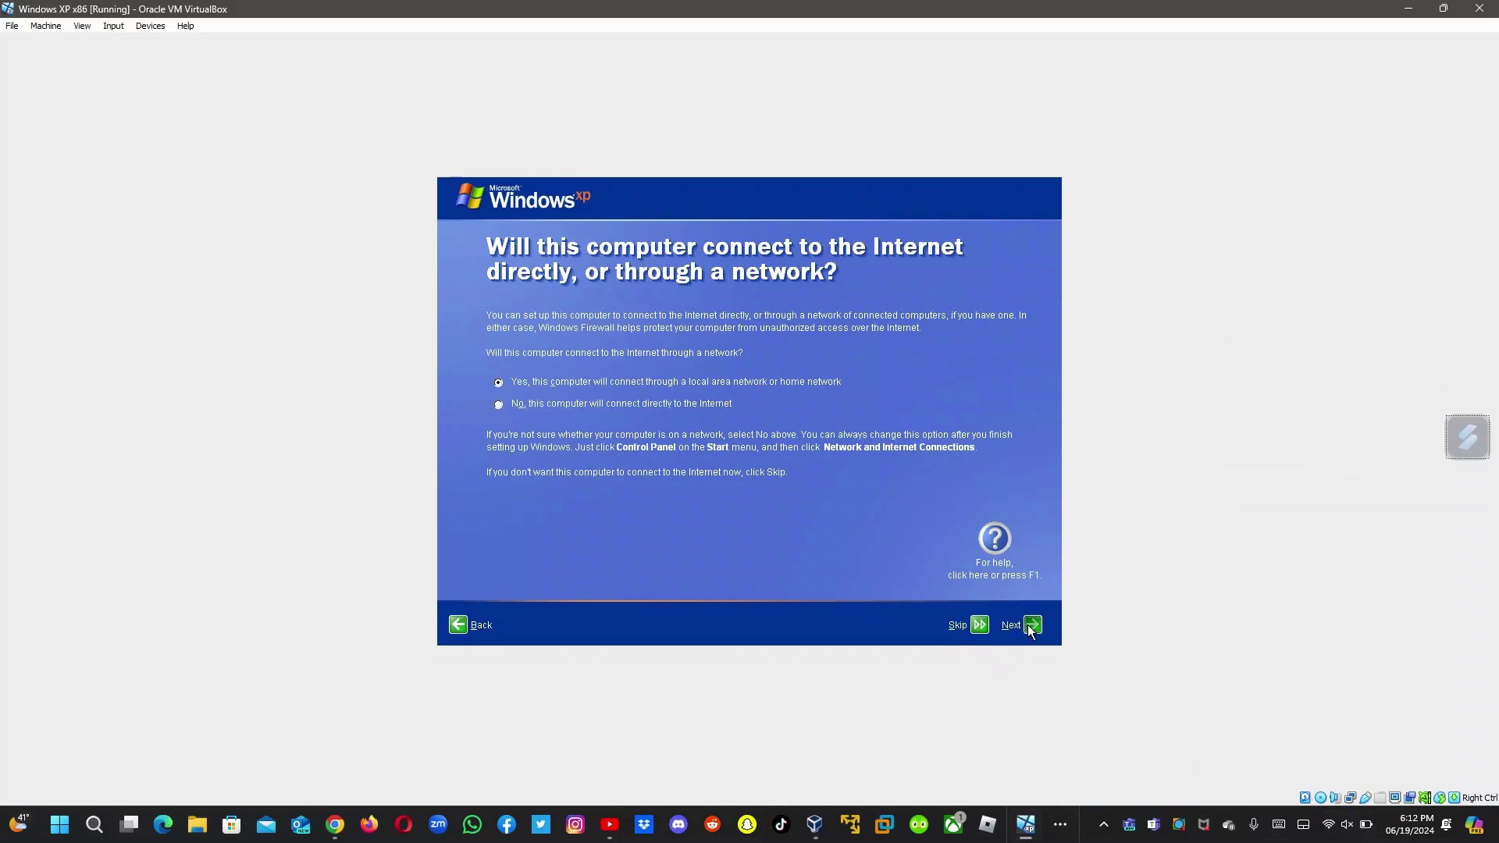
pyautogui.click(1346, 826)
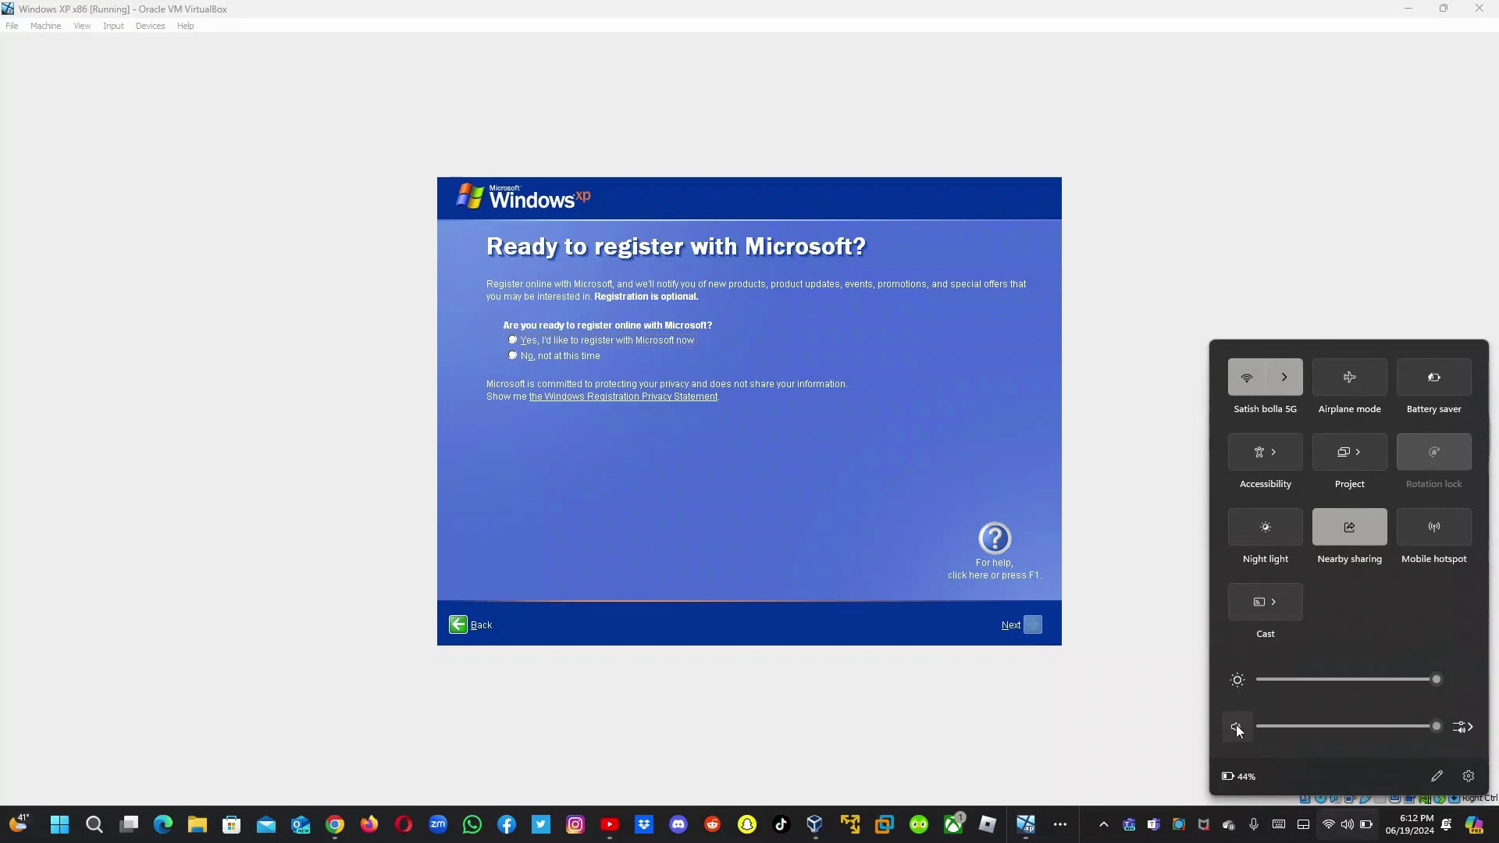
pyautogui.click(522, 340)
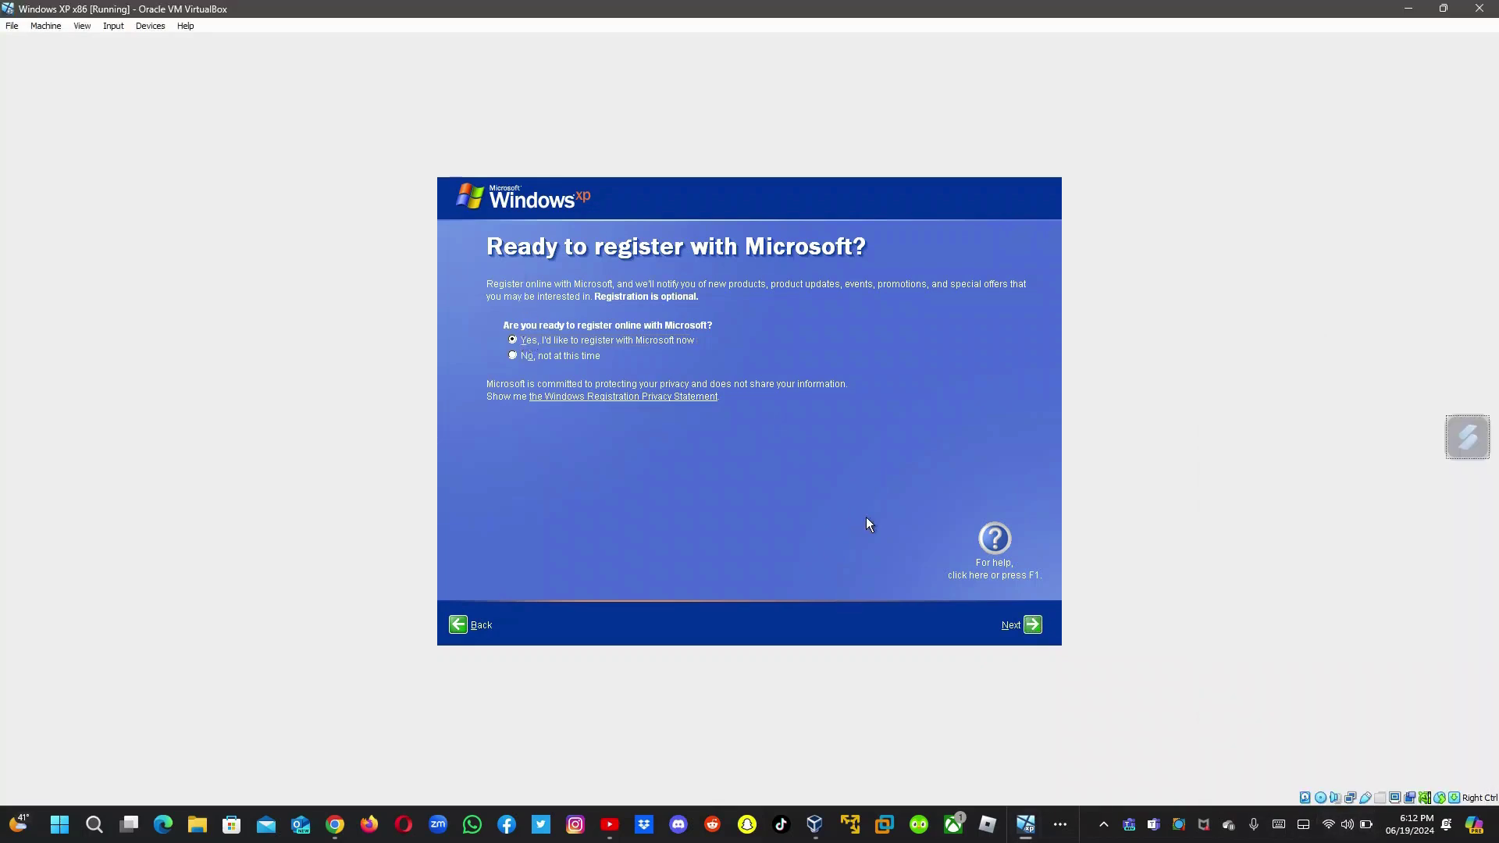
pyautogui.click(1033, 628)
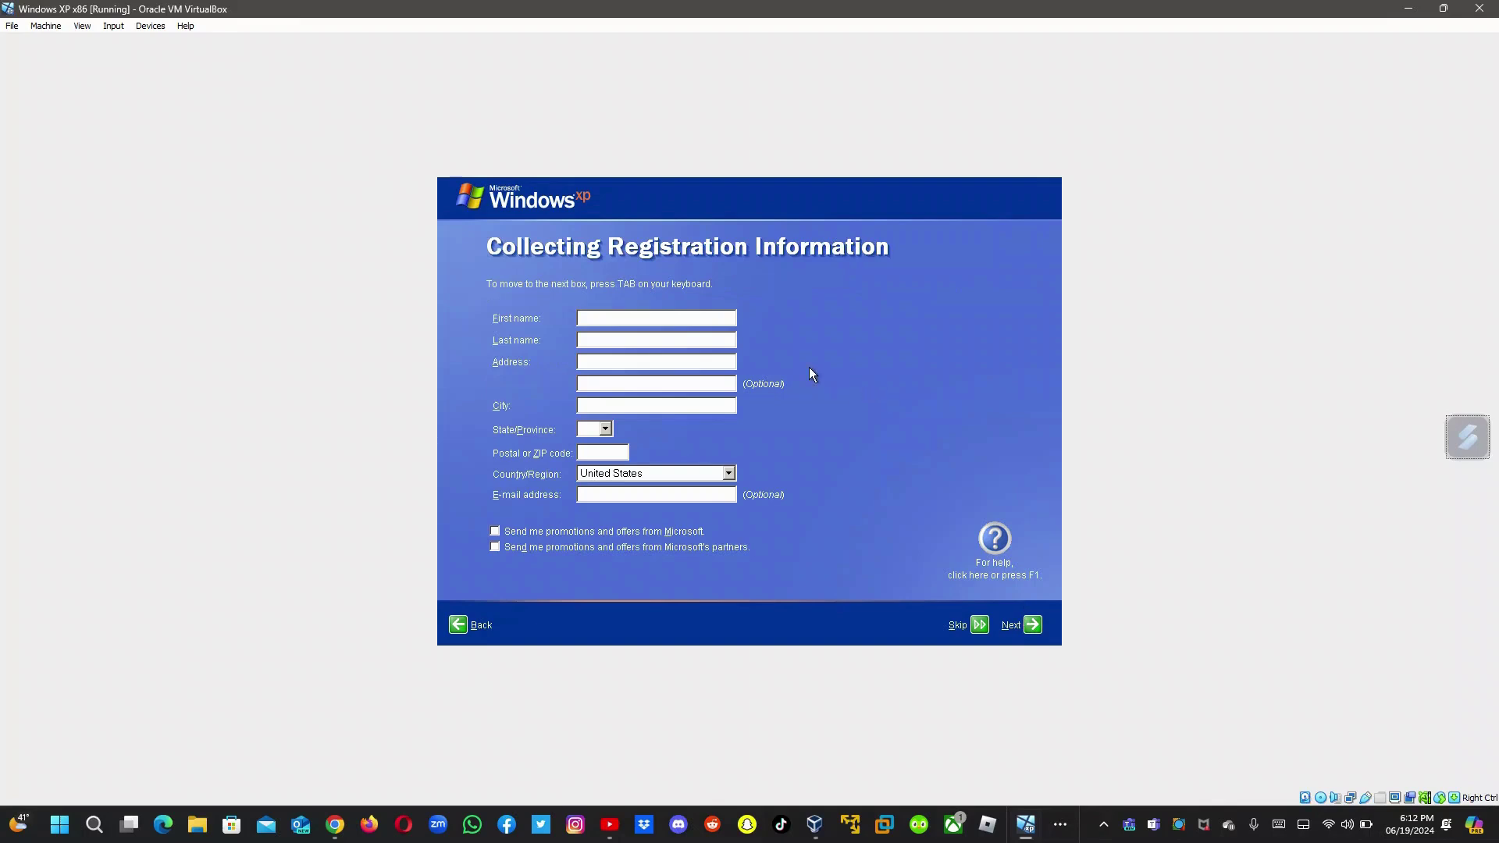
# Step: Enter the first name and set Country/Region to Bahrain in the registration form
pyautogui.write('Satish')
pyautogui.click(605, 428)
pyautogui.click(605, 429)
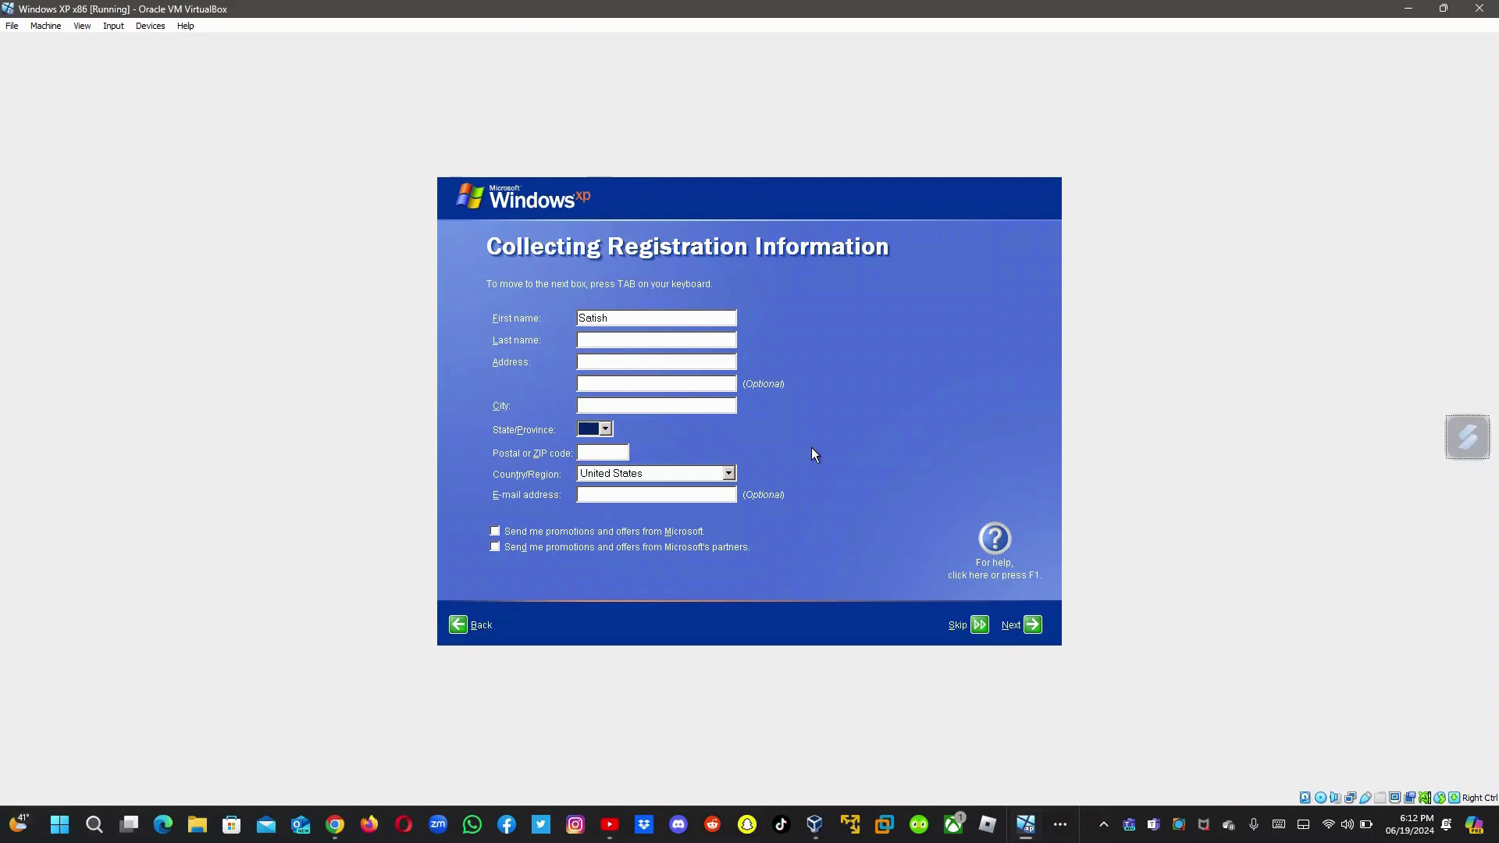
pyautogui.click(728, 473)
pyautogui.click(732, 212)
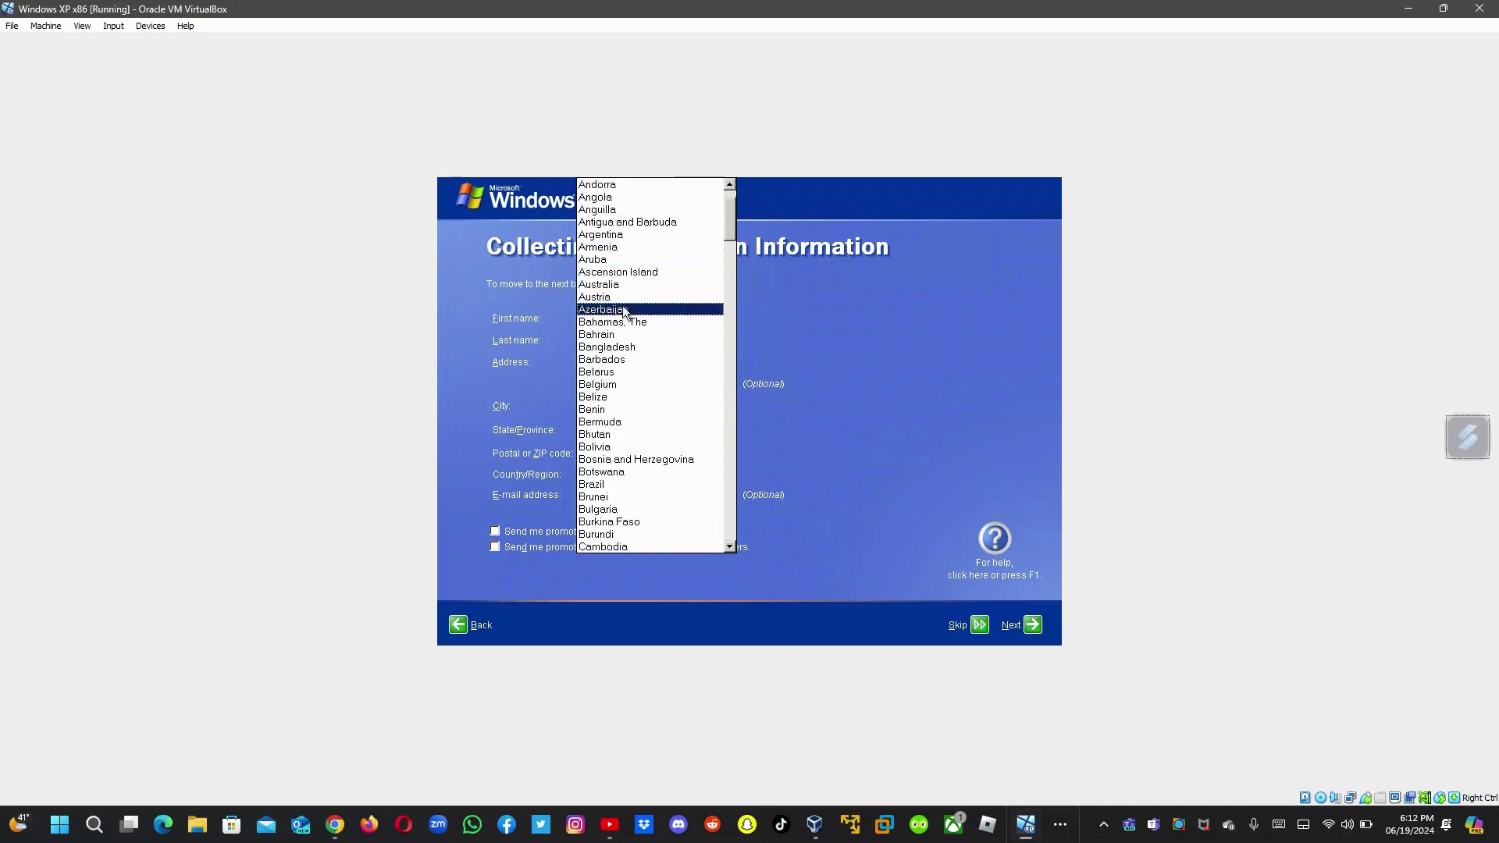
pyautogui.click(613, 335)
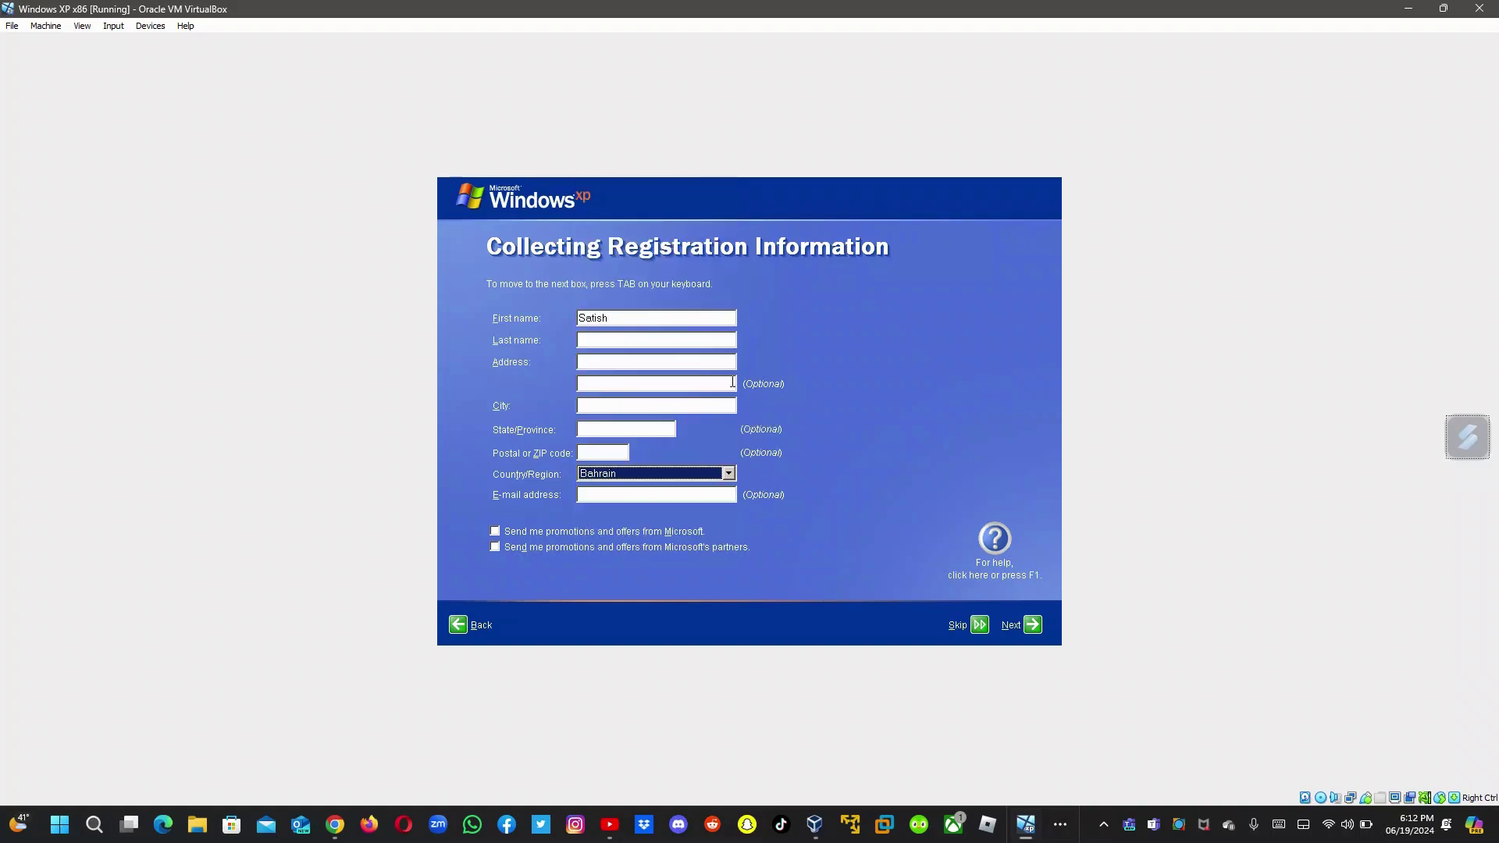
# Step: Skip registration and accept the user names to reach the Thank you page
pyautogui.click(1030, 625)
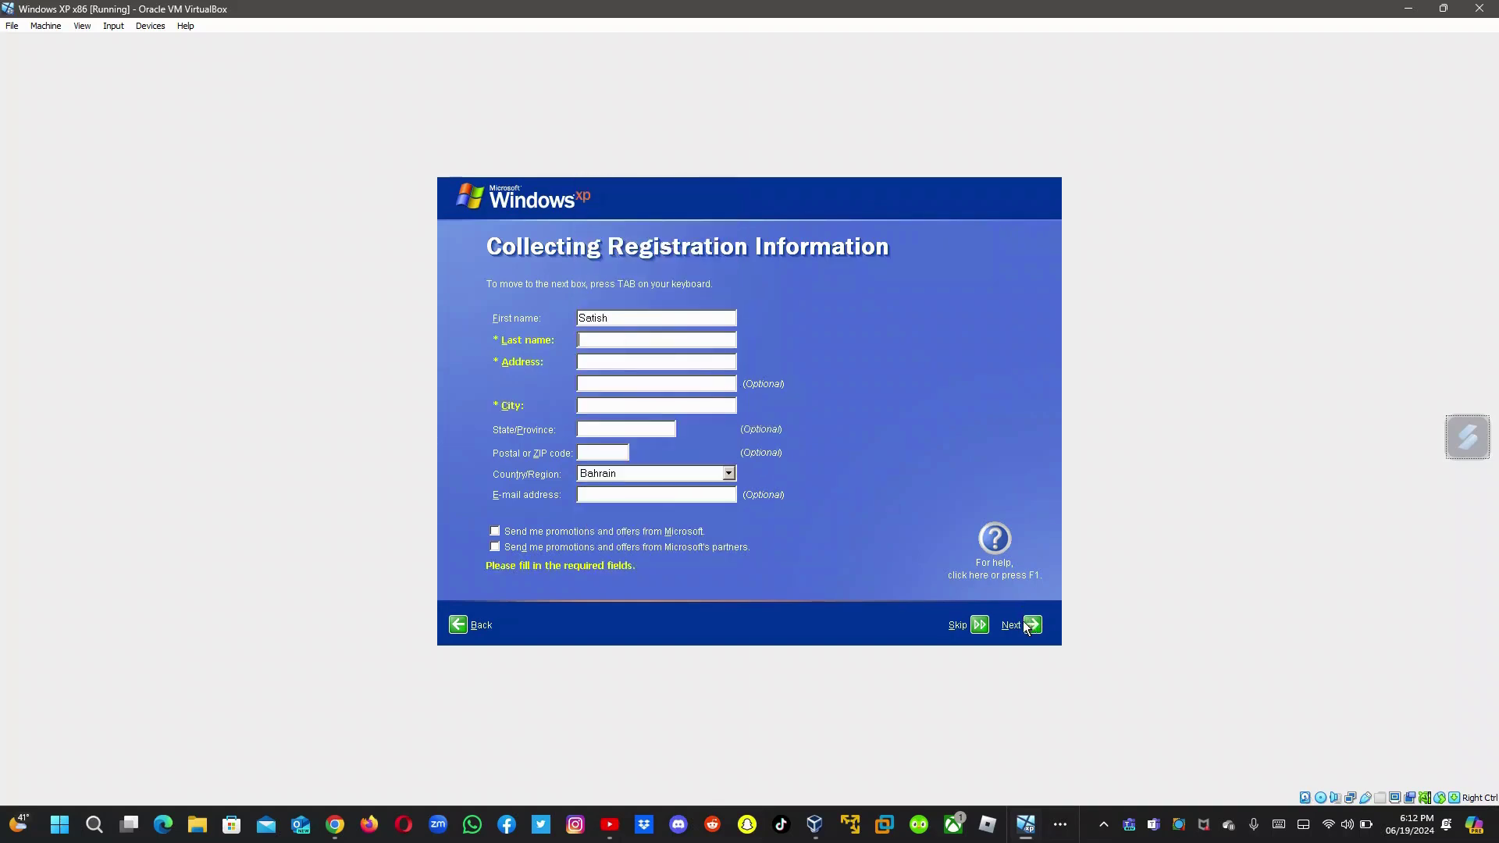
pyautogui.click(978, 626)
pyautogui.click(1033, 627)
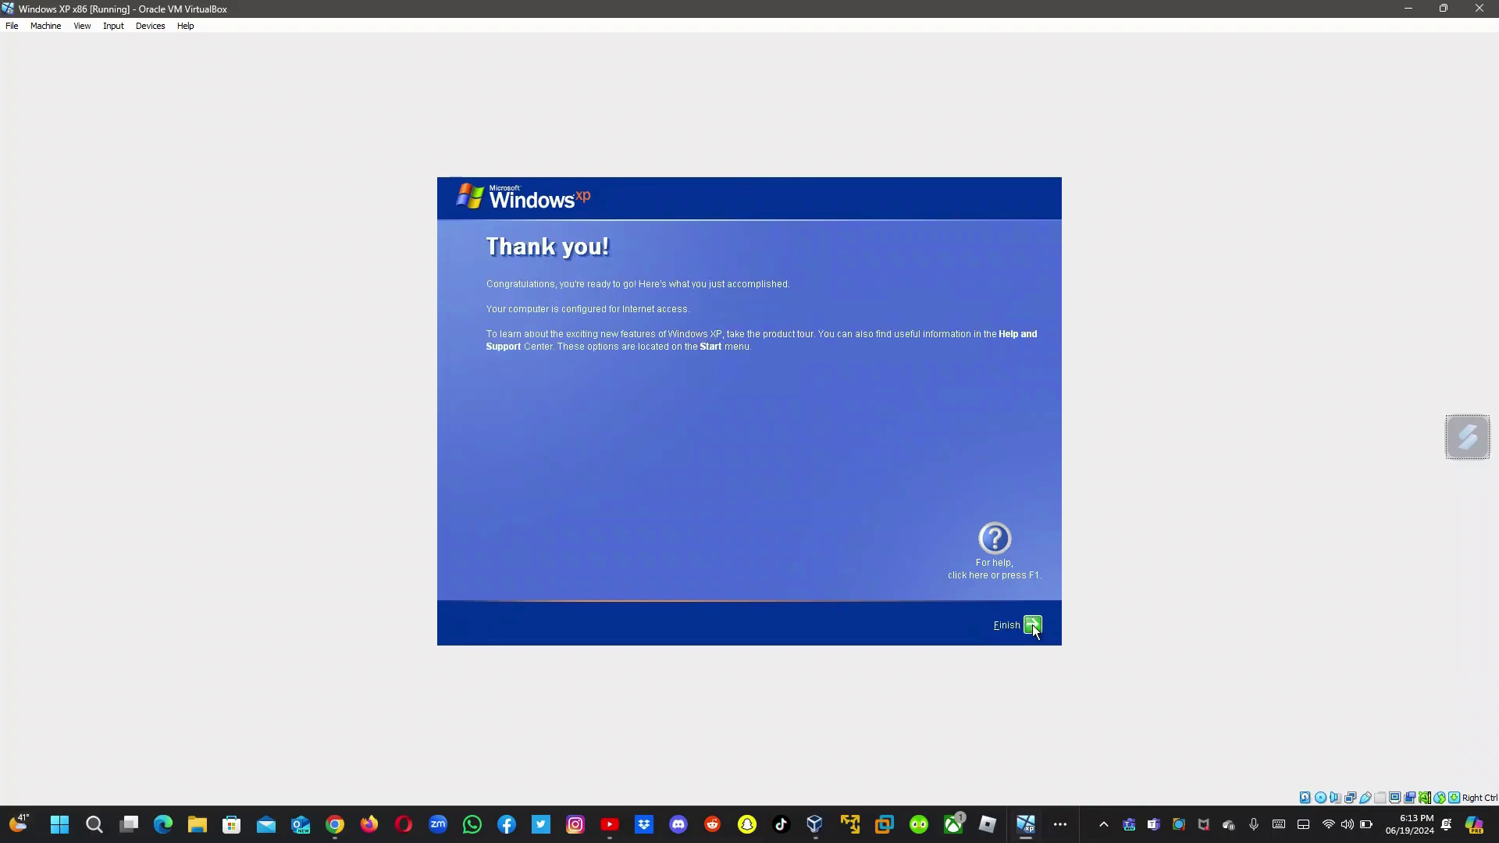
# Step: Finish XP setup and keep business network with a domain in the Network Identification Wizard
pyautogui.click(1032, 625)
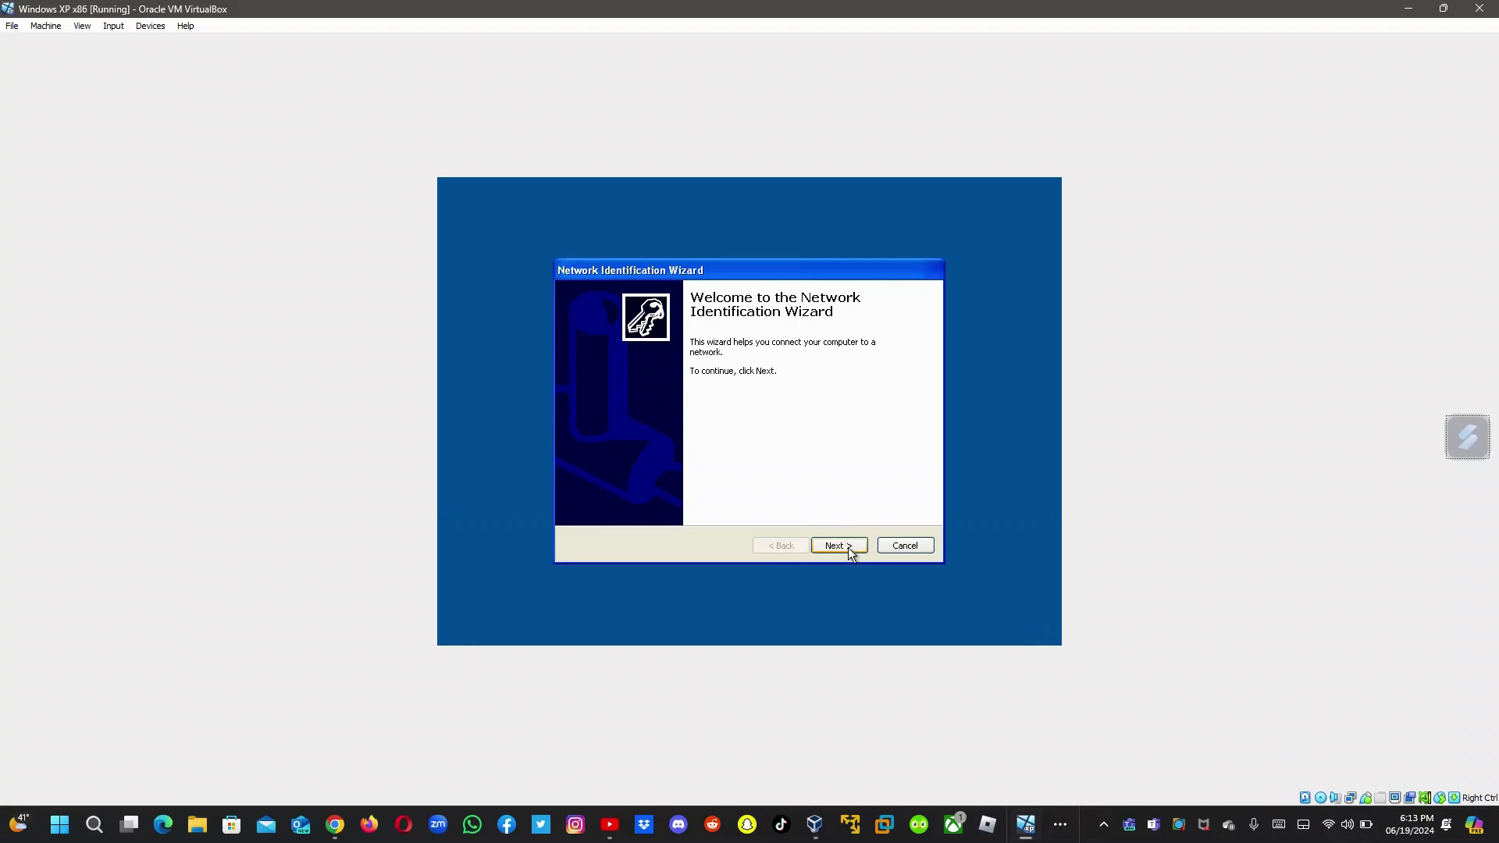
pyautogui.click(845, 546)
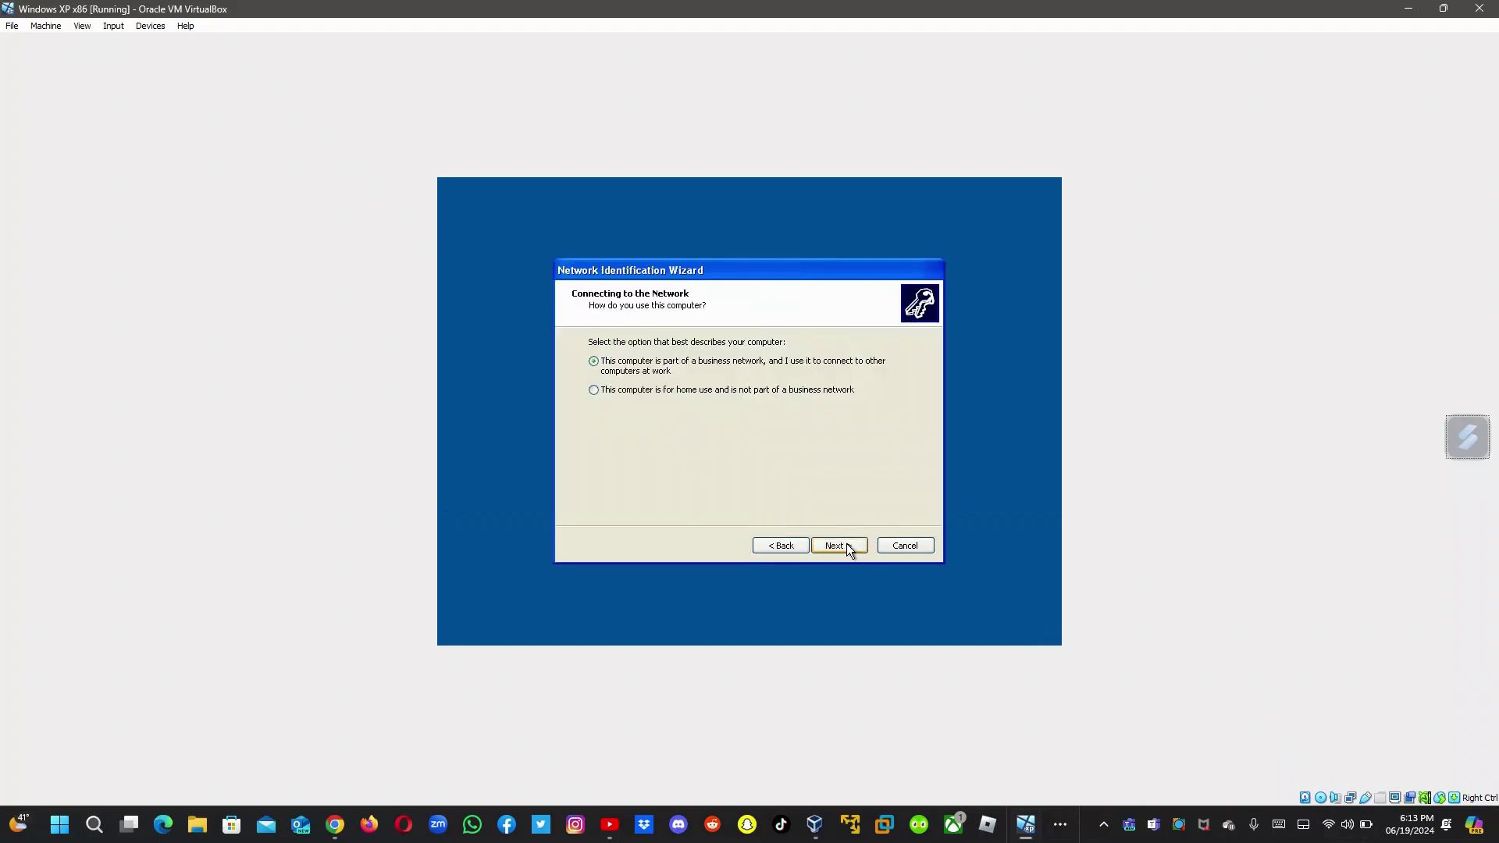
pyautogui.click(846, 545)
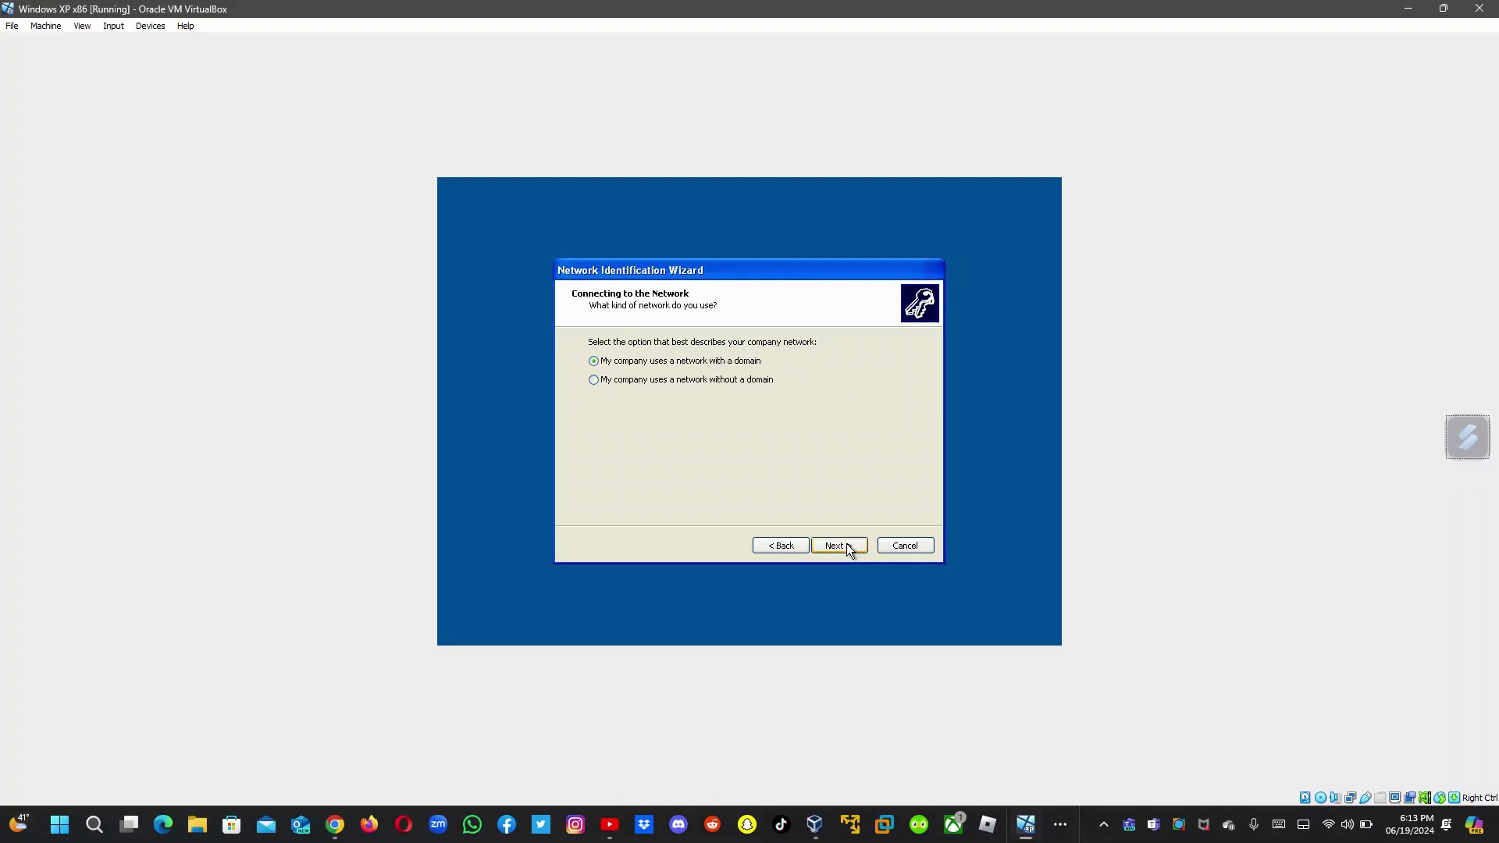
pyautogui.click(846, 545)
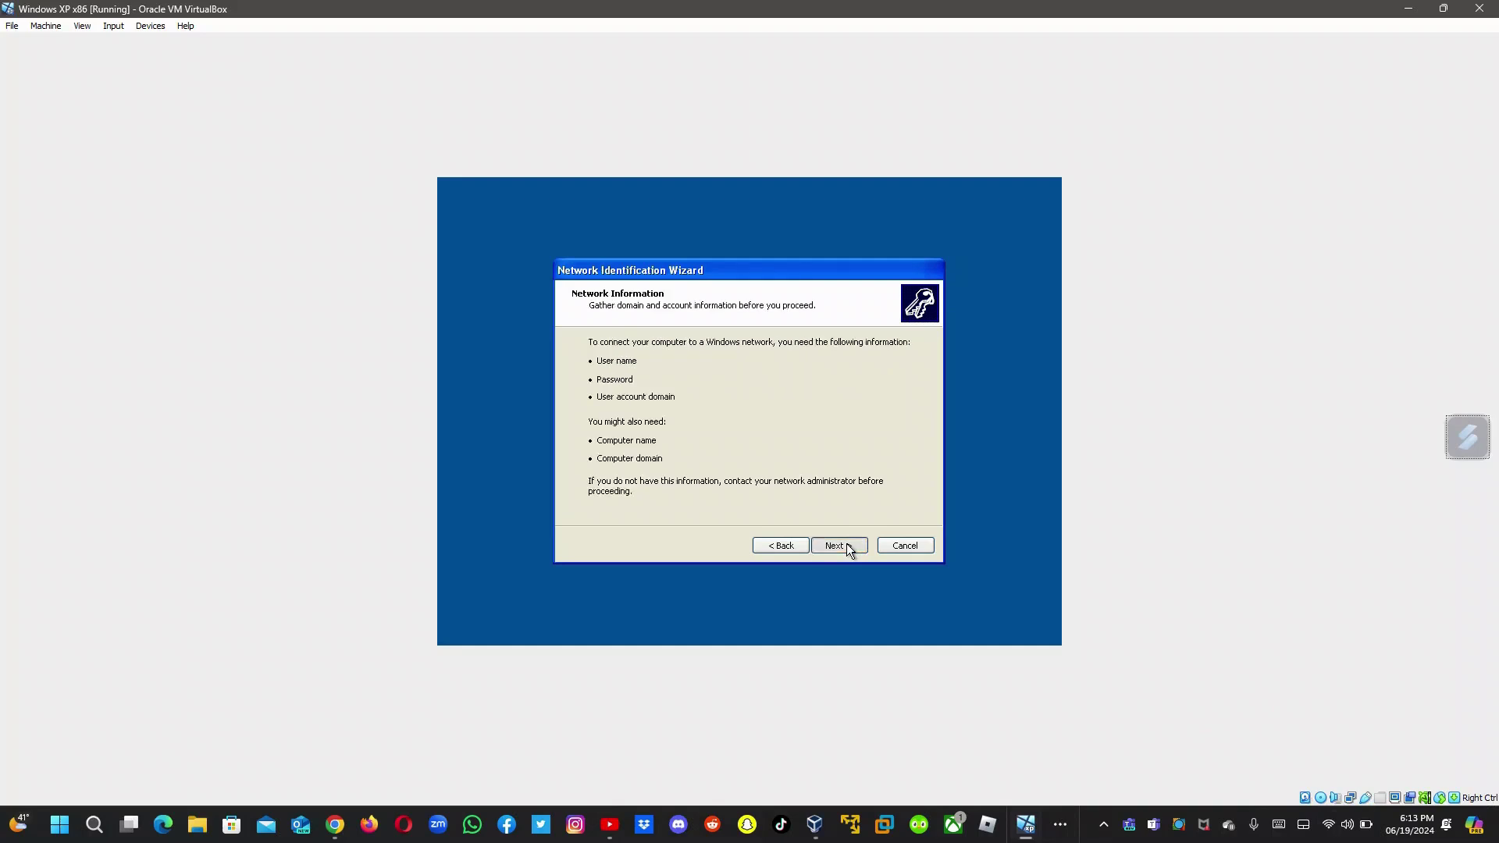
pyautogui.click(847, 545)
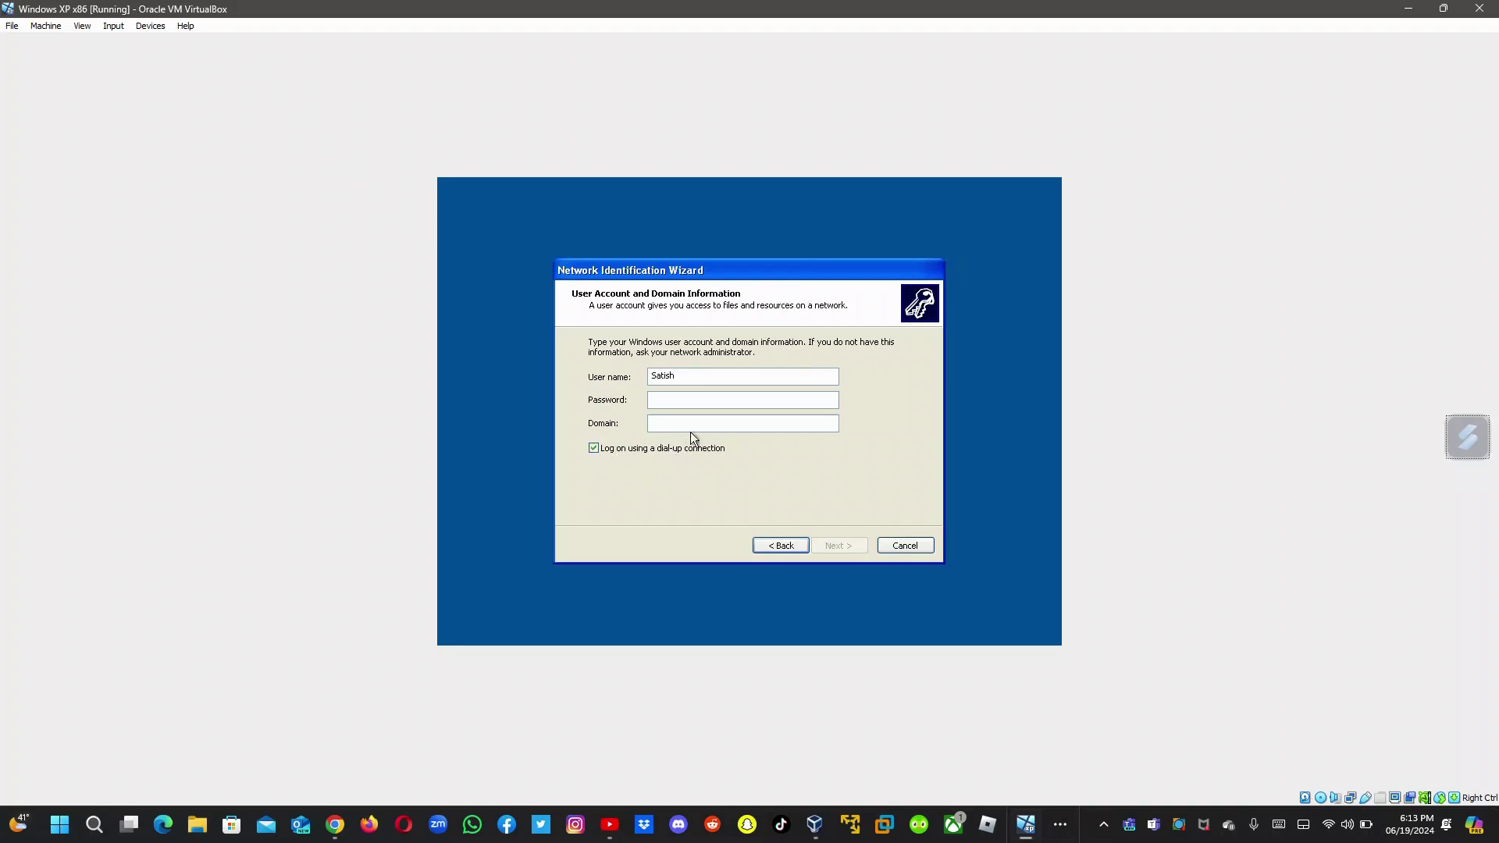
# Step: Enter the domain name, continue, and agree to add a phonebook entry
pyautogui.write('14567890-')
pyautogui.press('BackSpace')
pyautogui.press('BackSpace')
pyautogui.press('BackSpace')
pyautogui.press('BackSpace')
pyautogui.press('BackSpace')
pyautogui.press('BackSpace')
pyautogui.press('BackSpace')
pyautogui.press('BackSpace')
pyautogui.write('1')
pyautogui.click(848, 550)
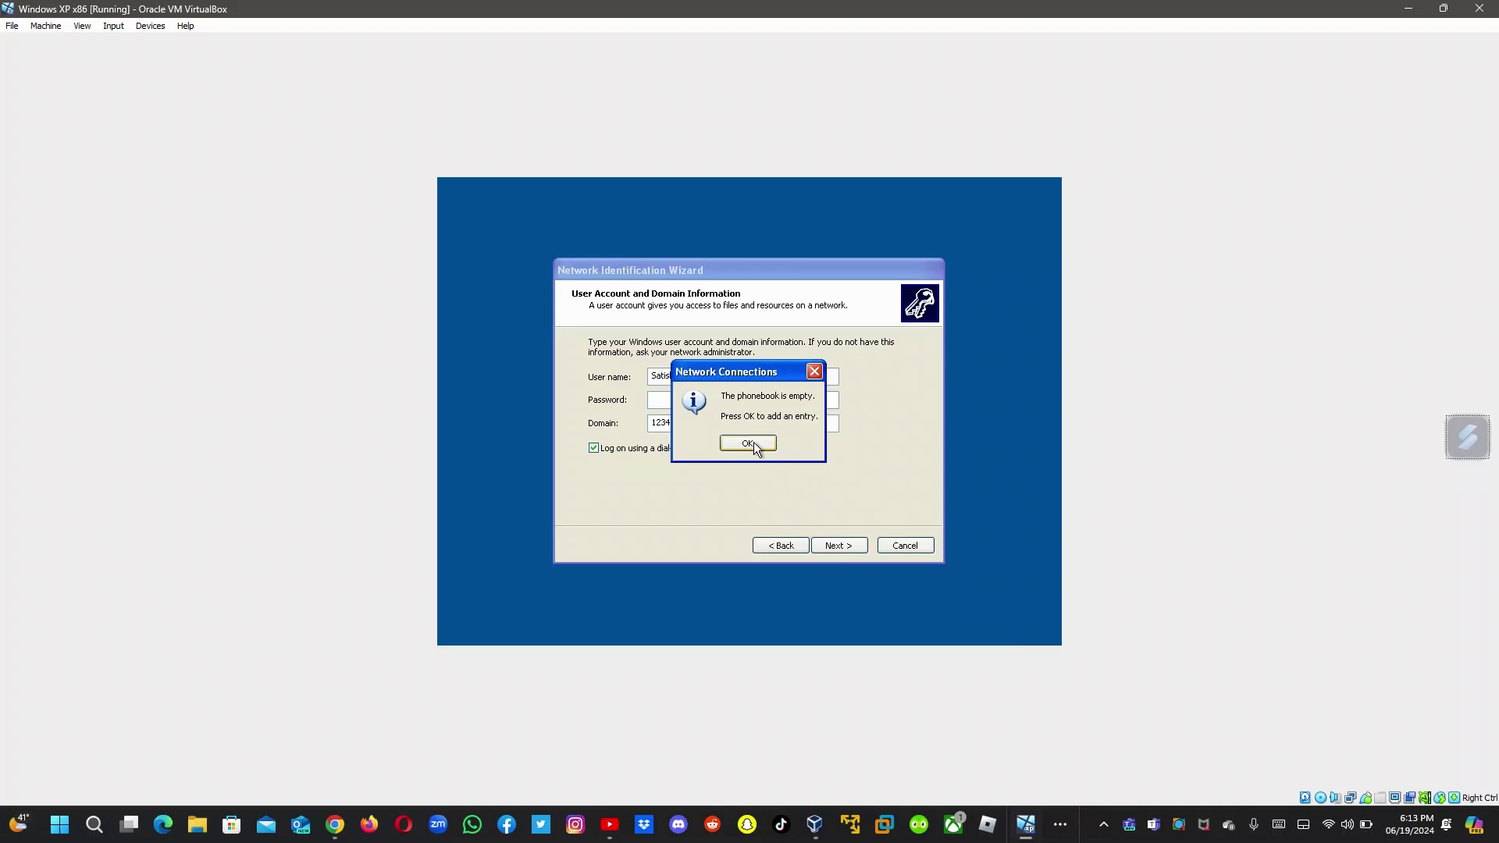
pyautogui.click(747, 443)
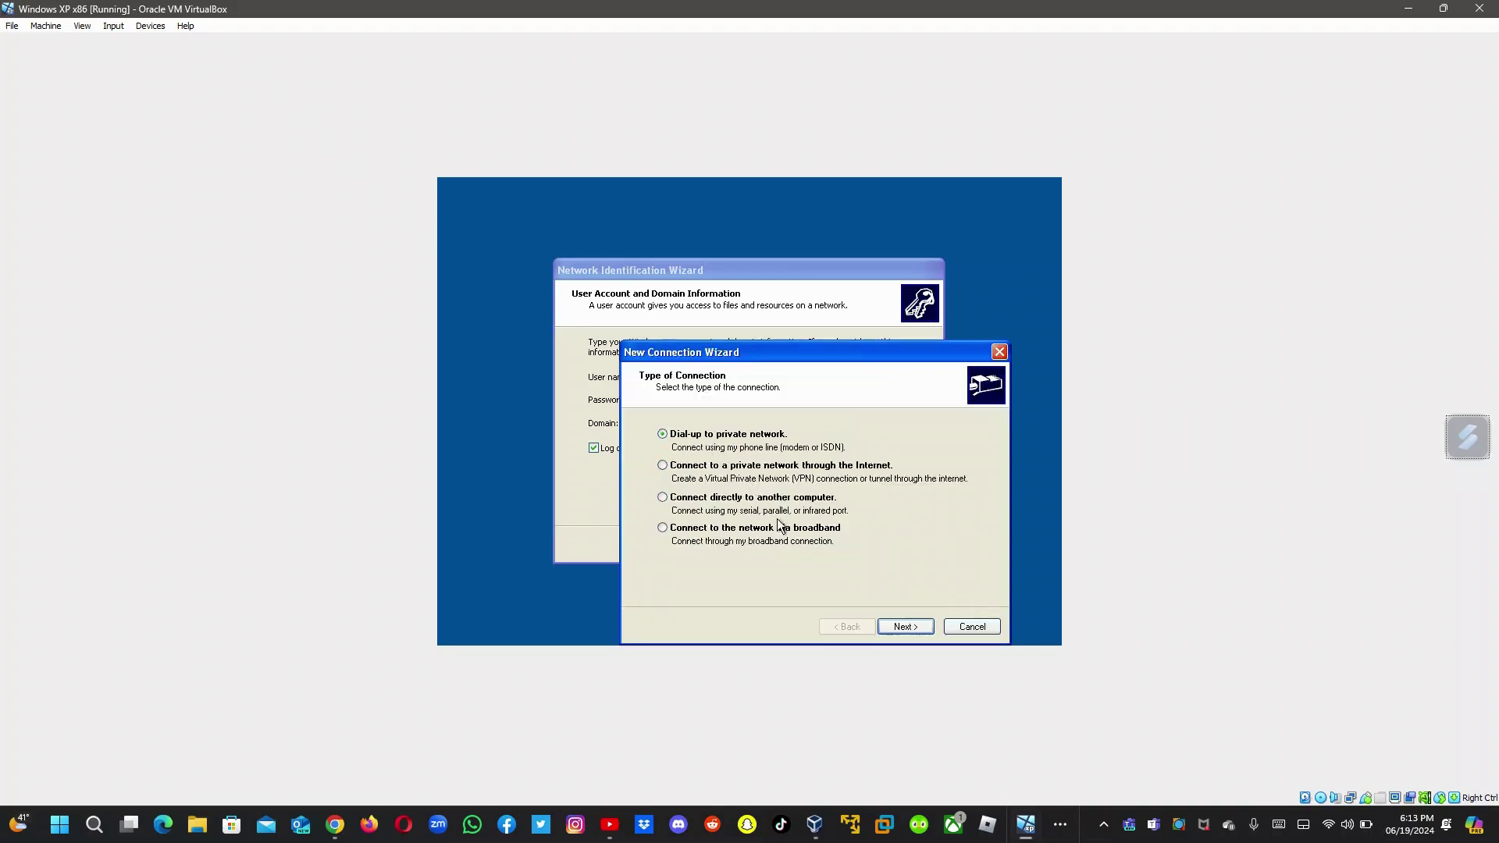
# Step: Create a new connection that connects directly to another computer
pyautogui.click(735, 501)
pyautogui.click(882, 625)
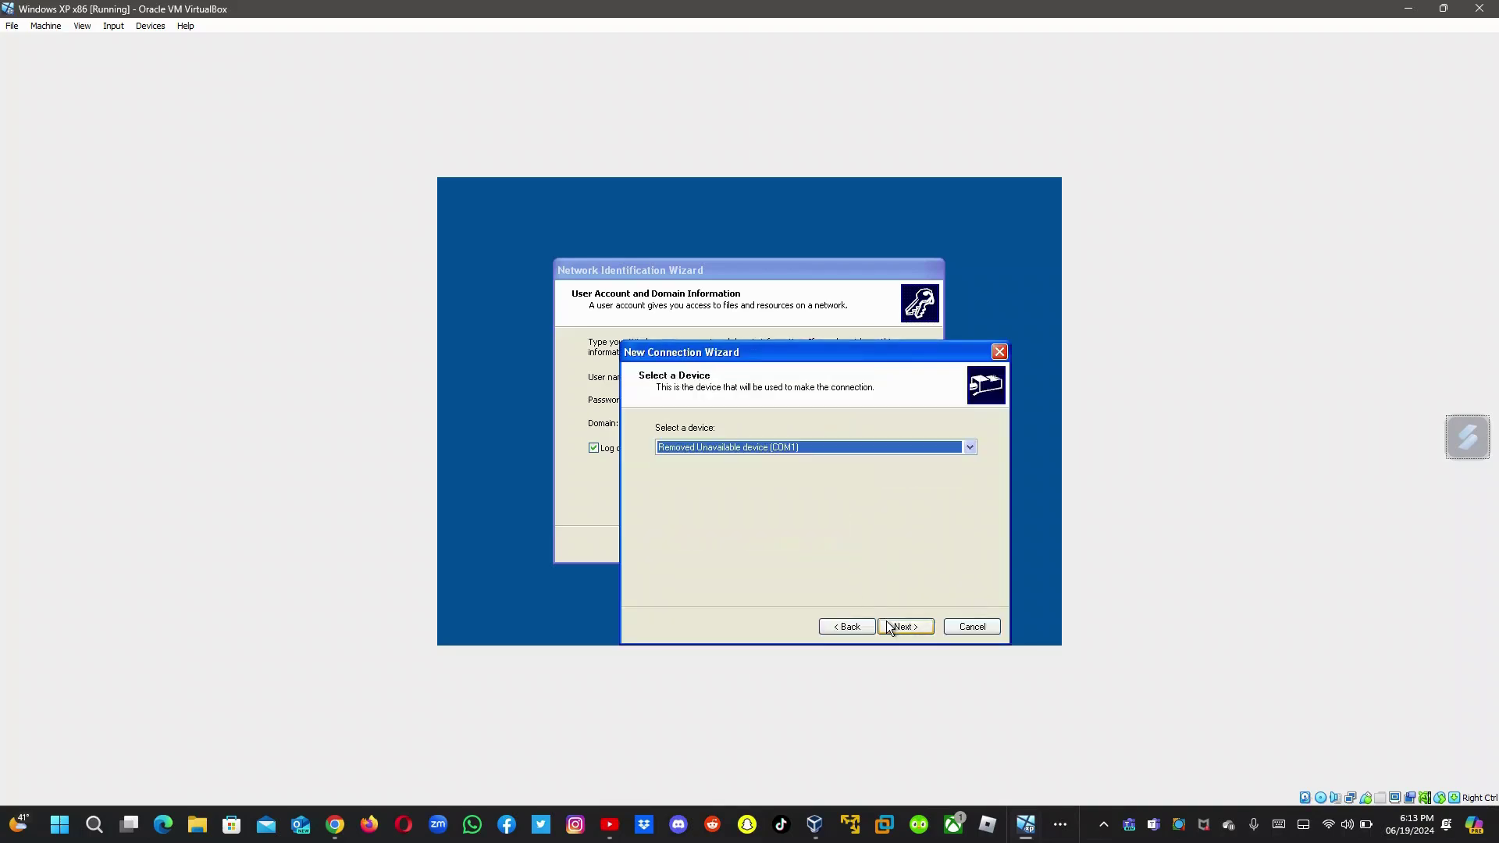
pyautogui.click(886, 624)
pyautogui.click(886, 624)
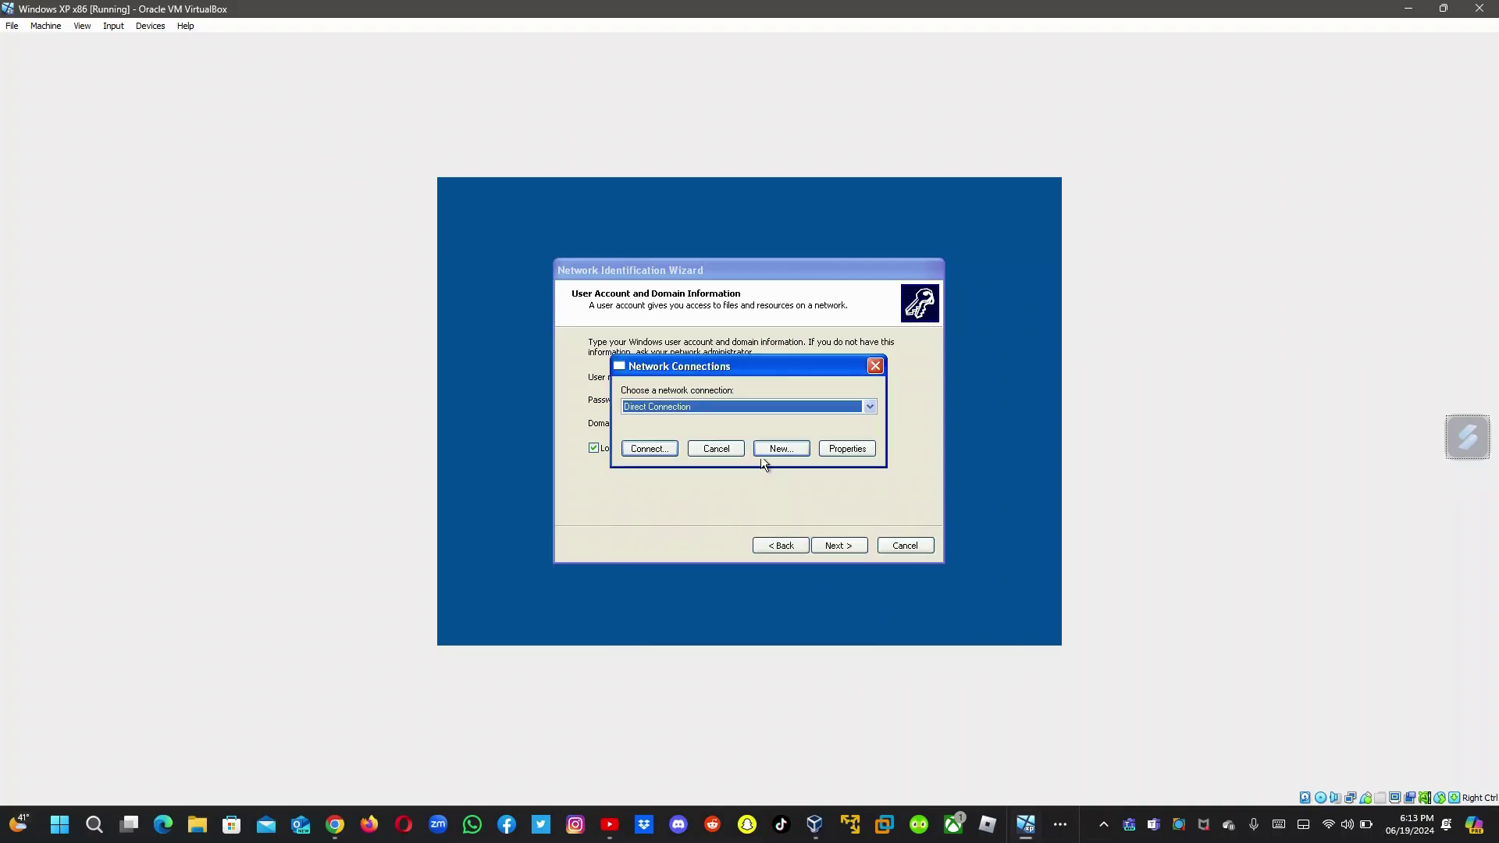
# Step: Try logging on through the dial-up connection, then cancel the failed Error 633 attempt
pyautogui.click(716, 448)
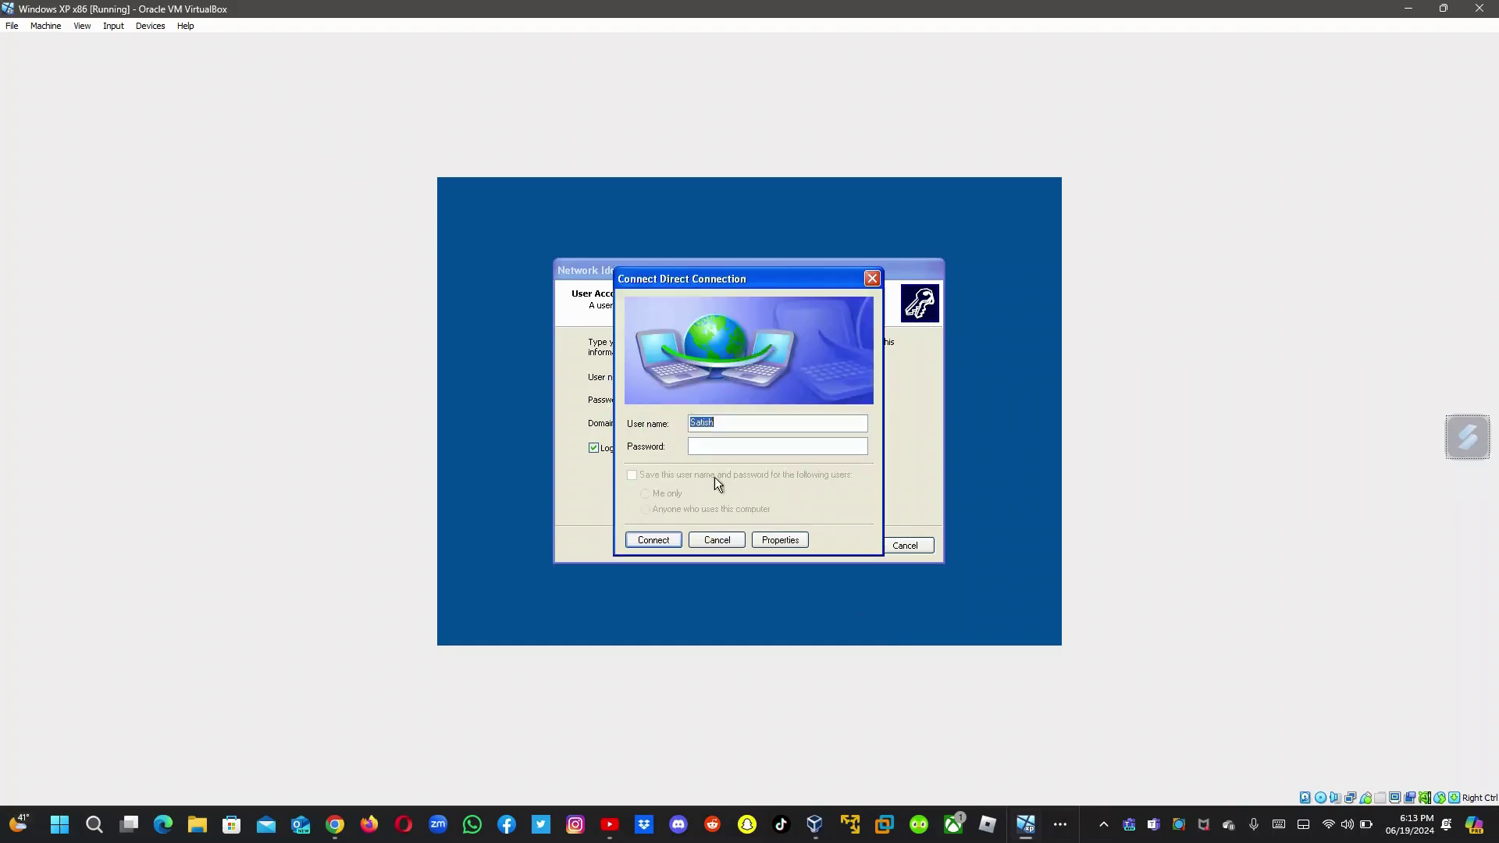
pyautogui.click(656, 538)
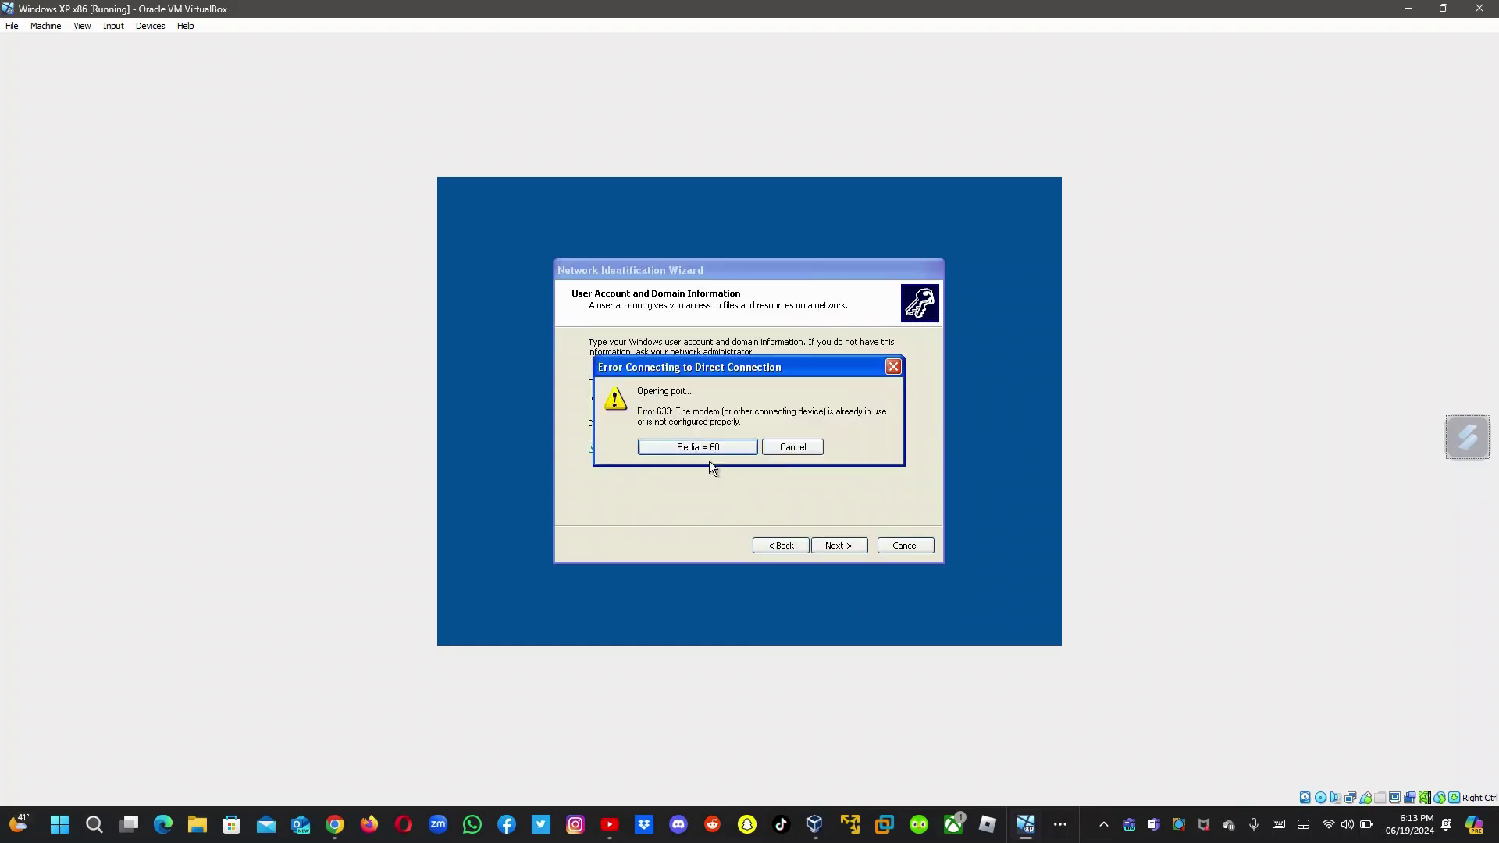
pyautogui.click(796, 446)
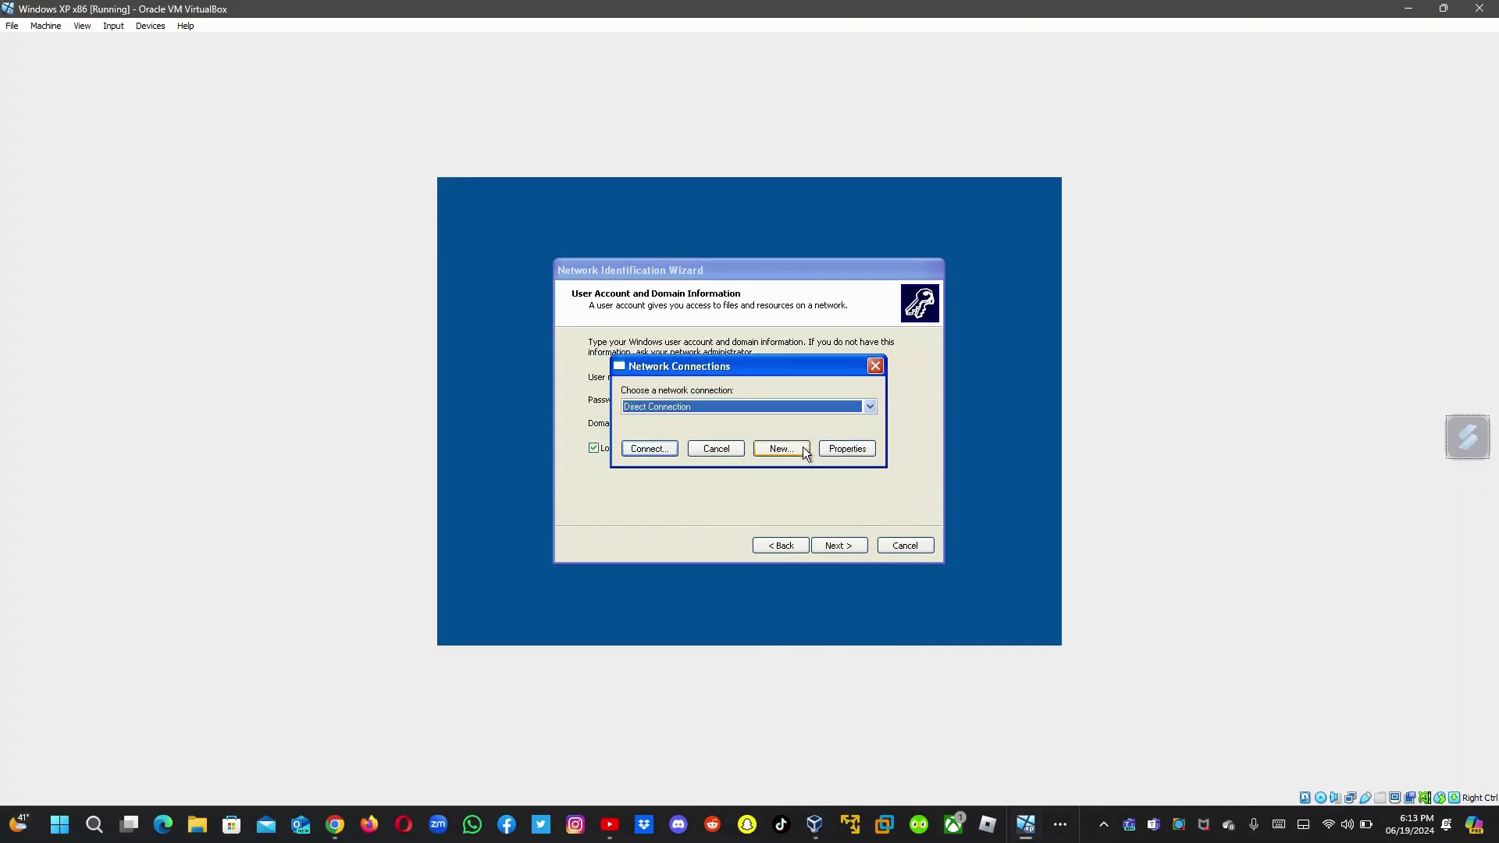
pyautogui.click(738, 449)
# Step: Cancel the Network Identification Wizard and log on as Administrator to the XP desktop
pyautogui.click(906, 546)
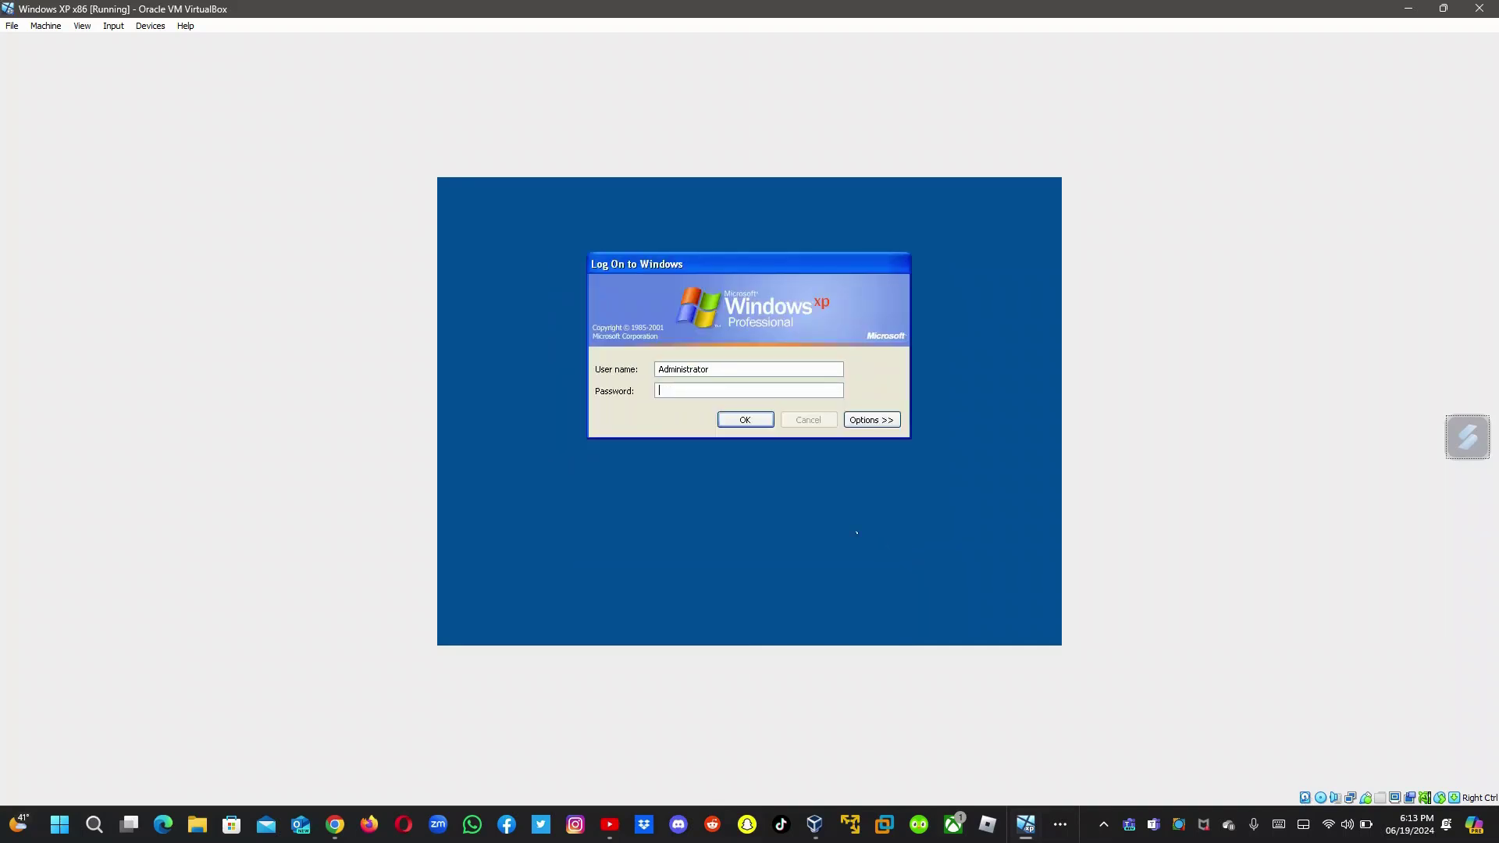
pyautogui.click(737, 422)
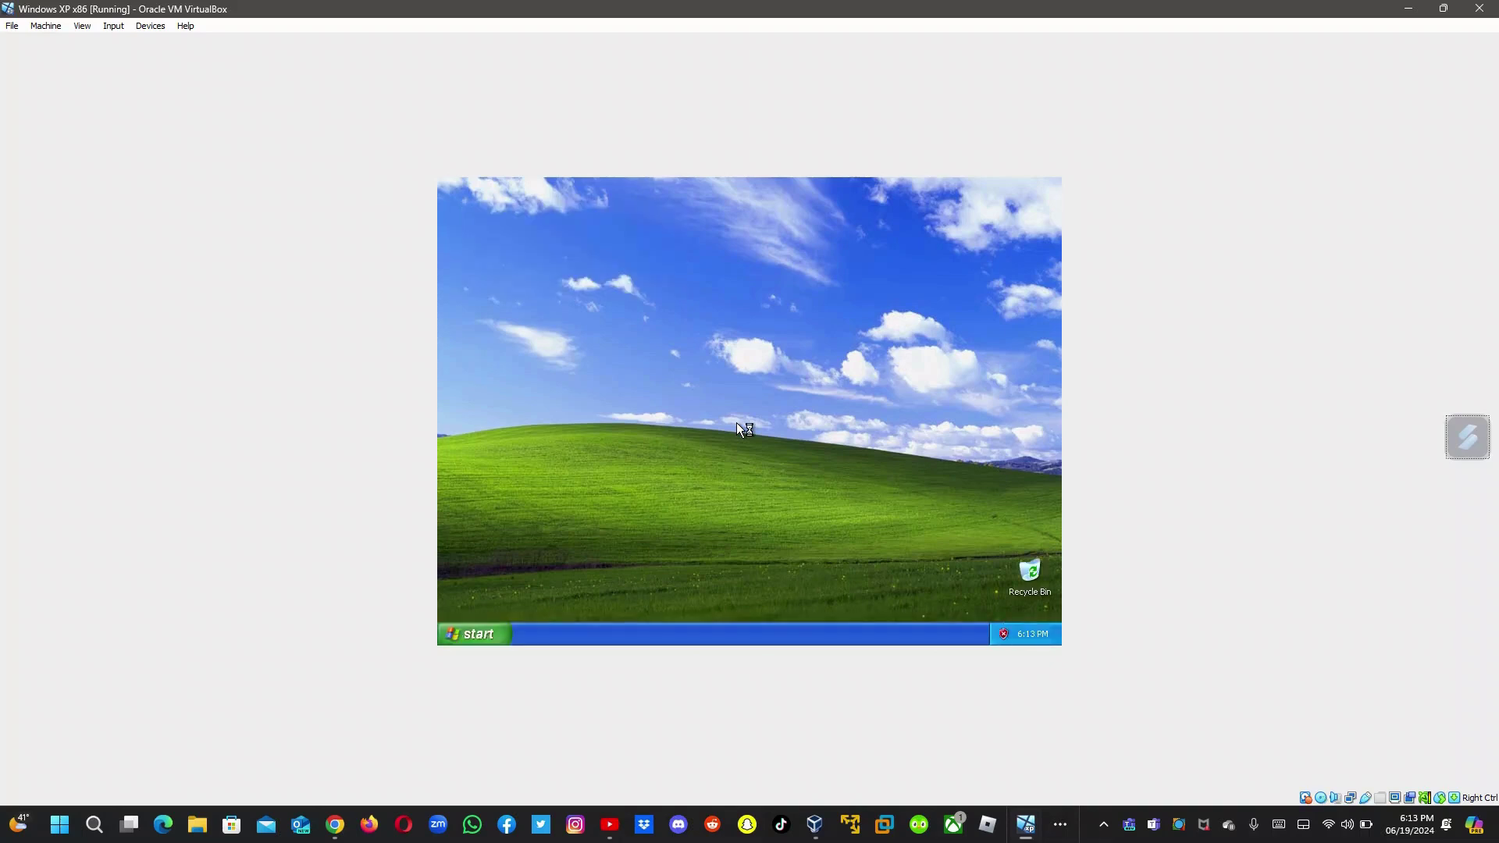
# Step: Set the XP screen resolution to 1280 by 1024 and keep it
pyautogui.rightClick(784, 414)
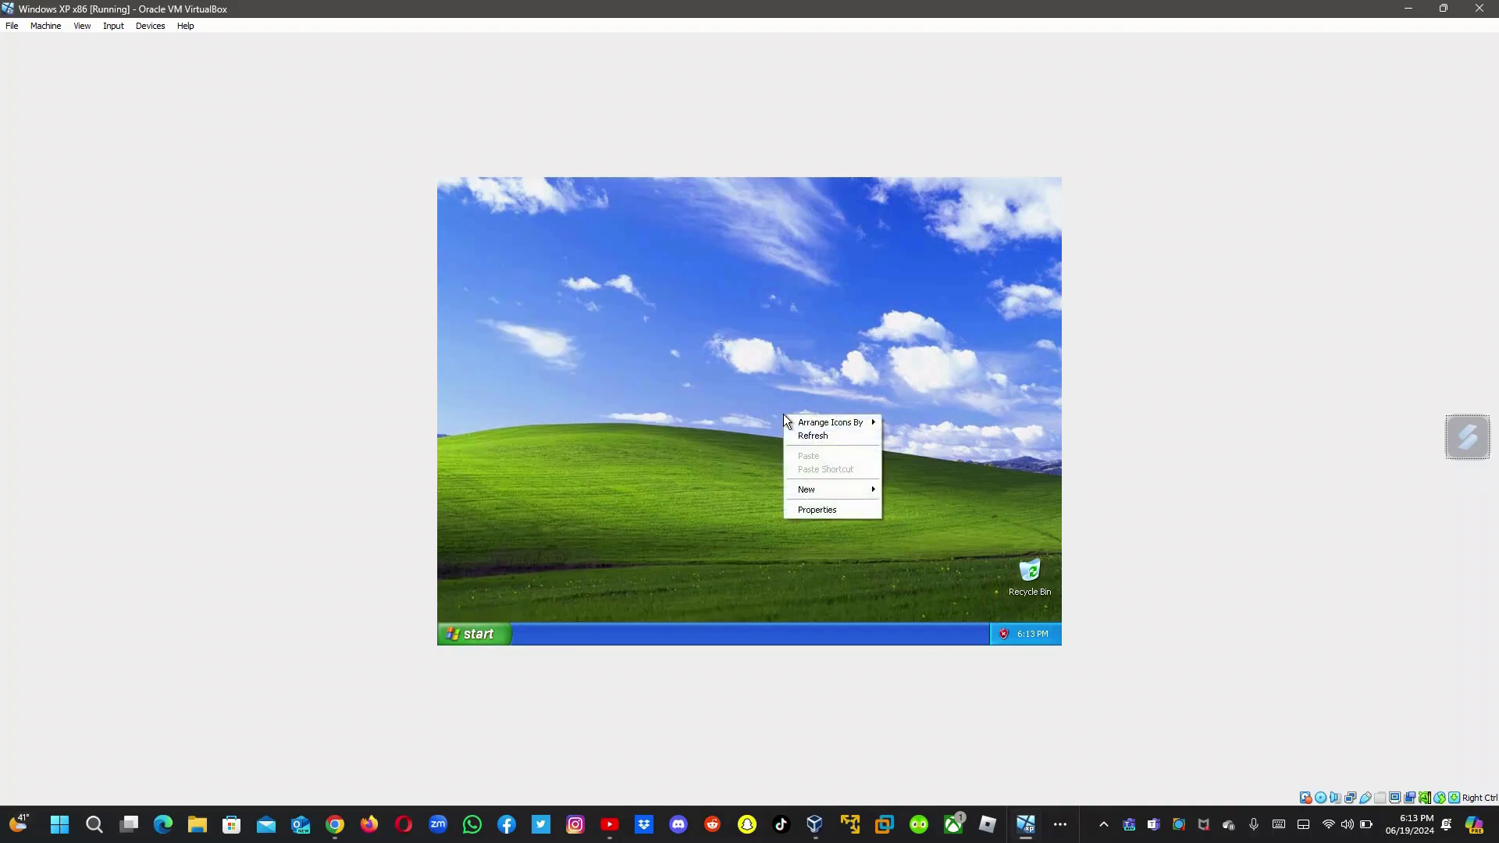
pyautogui.click(814, 508)
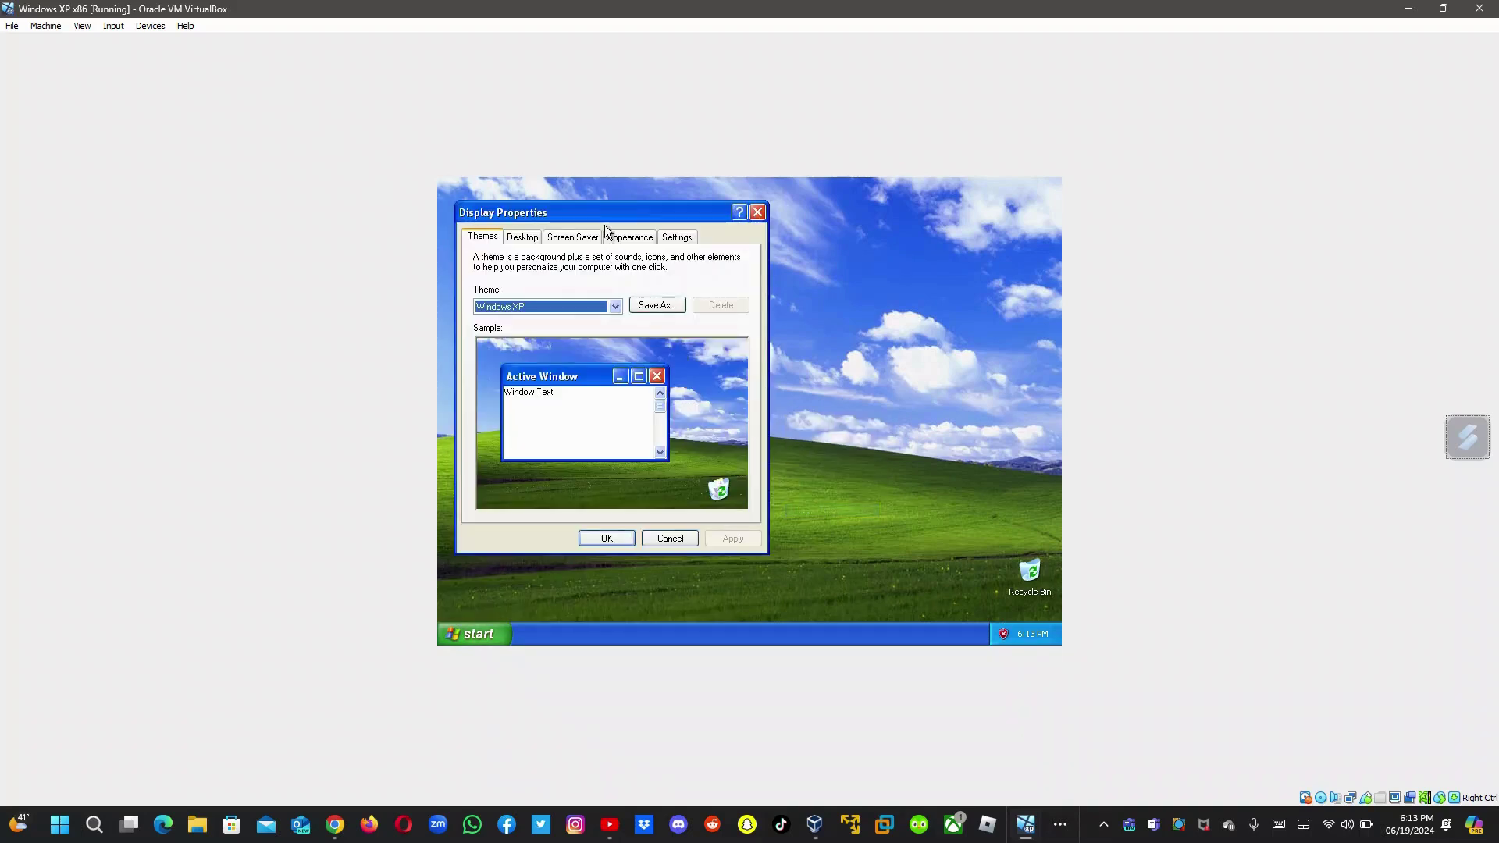
pyautogui.click(676, 237)
pyautogui.click(549, 466)
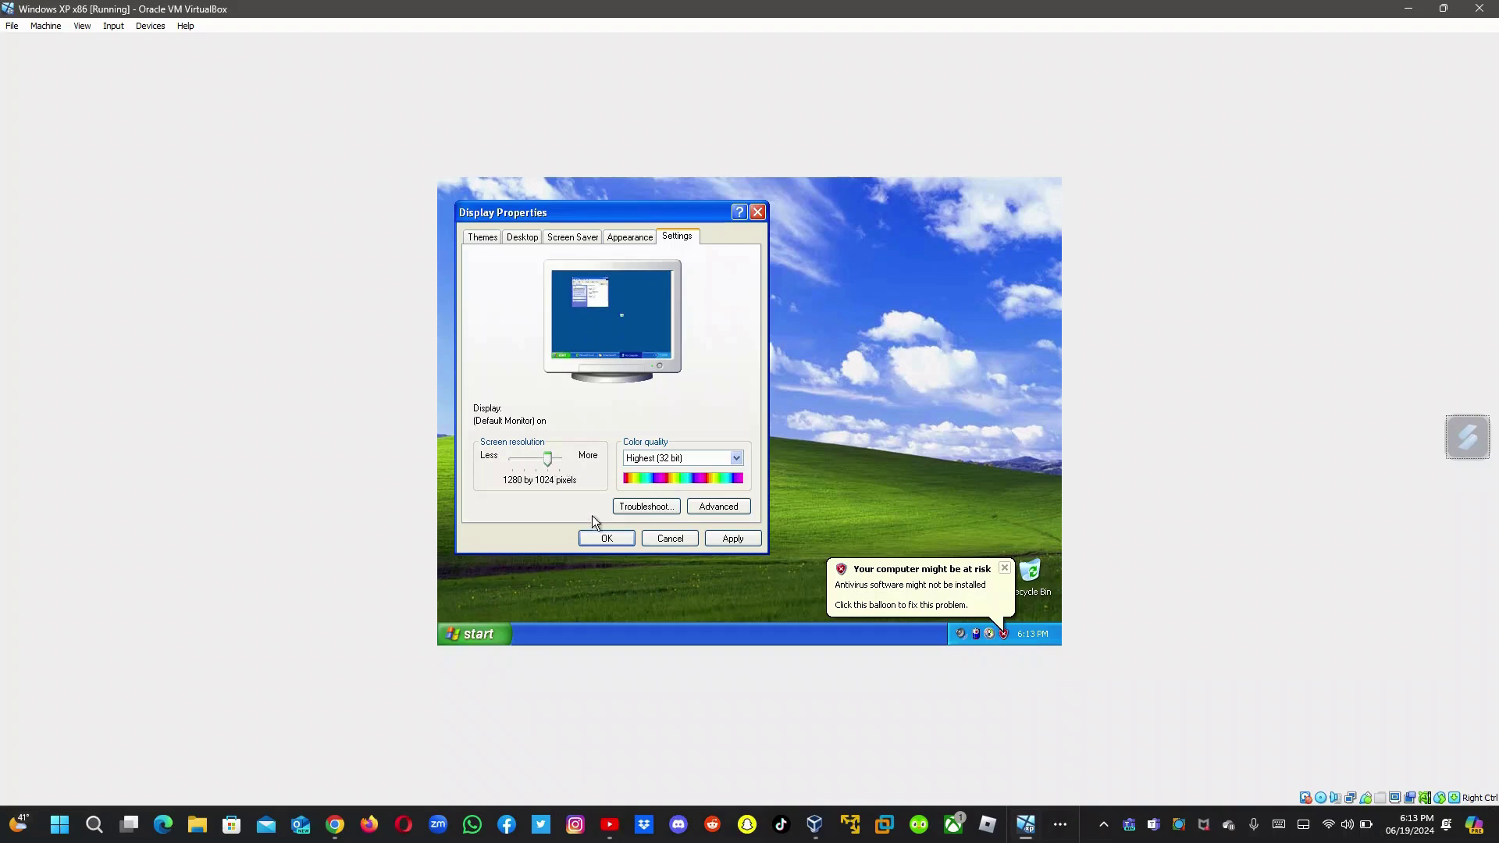
pyautogui.click(606, 538)
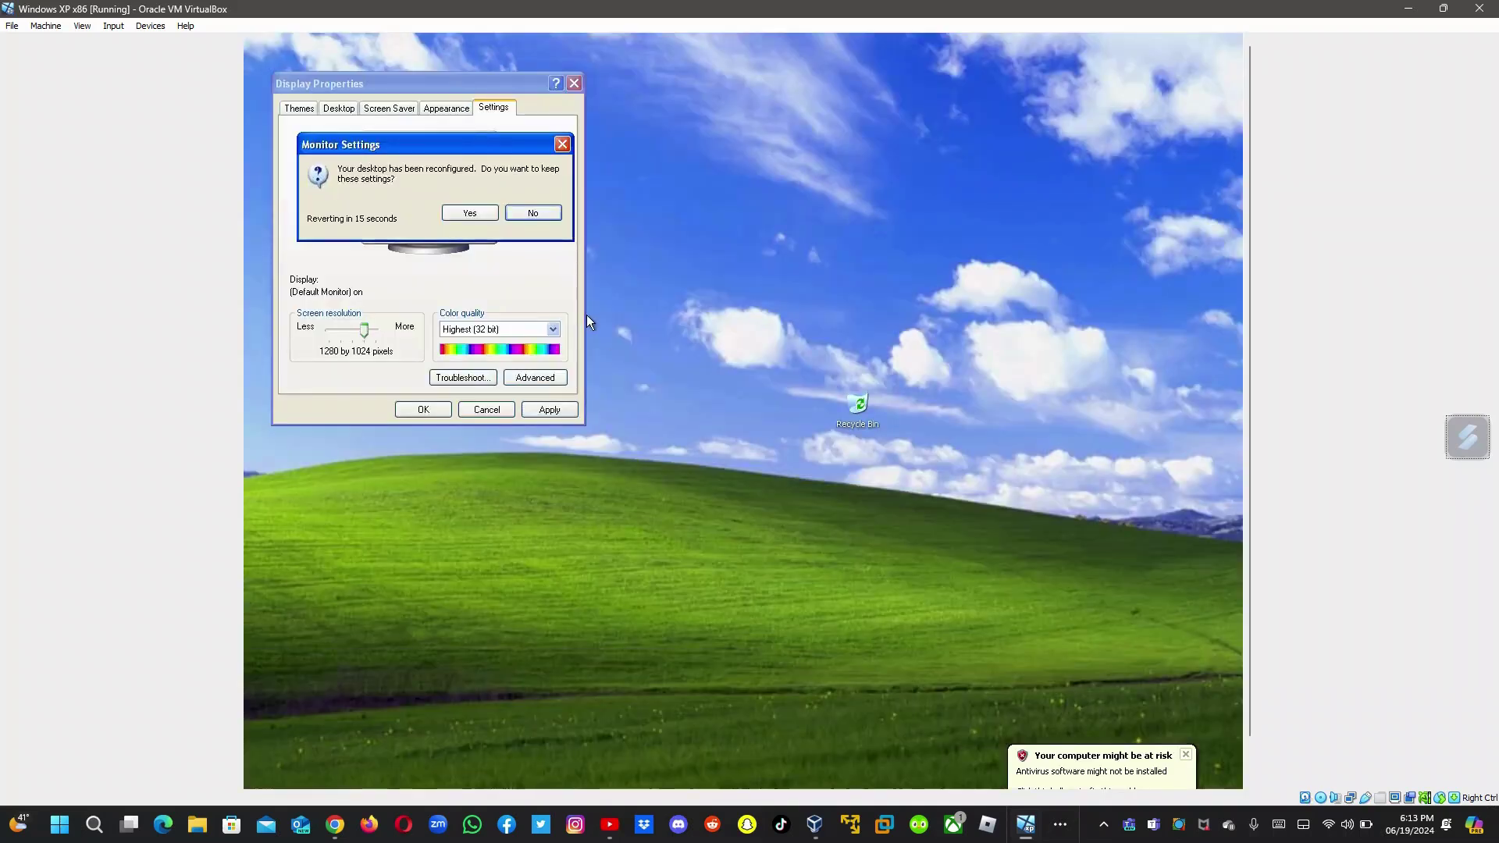
pyautogui.click(475, 215)
# Step: Change the screen resolution to 1152 by 864 and keep it
pyautogui.rightClick(564, 226)
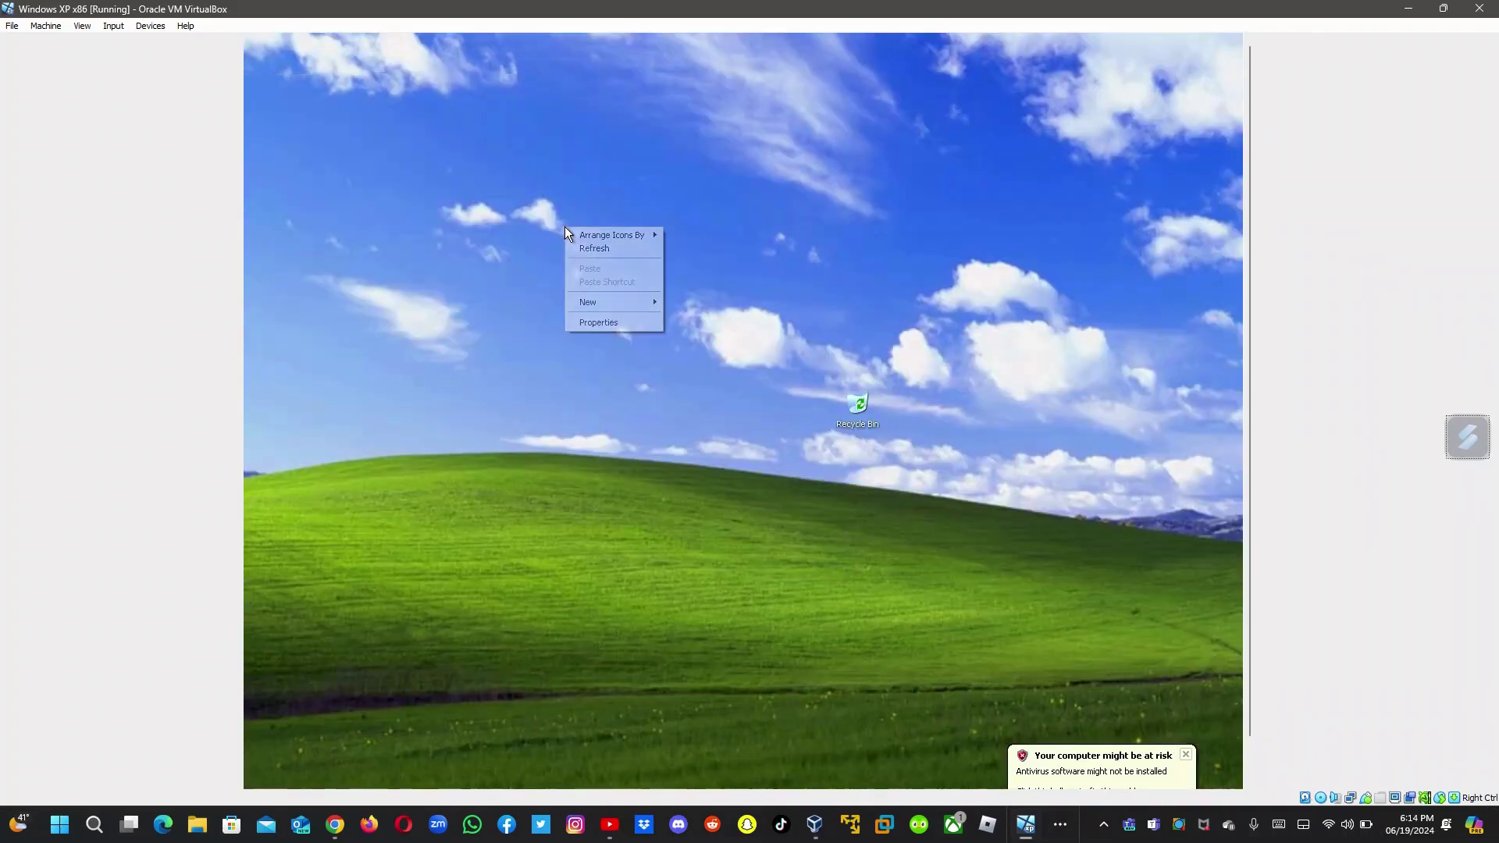
pyautogui.click(594, 328)
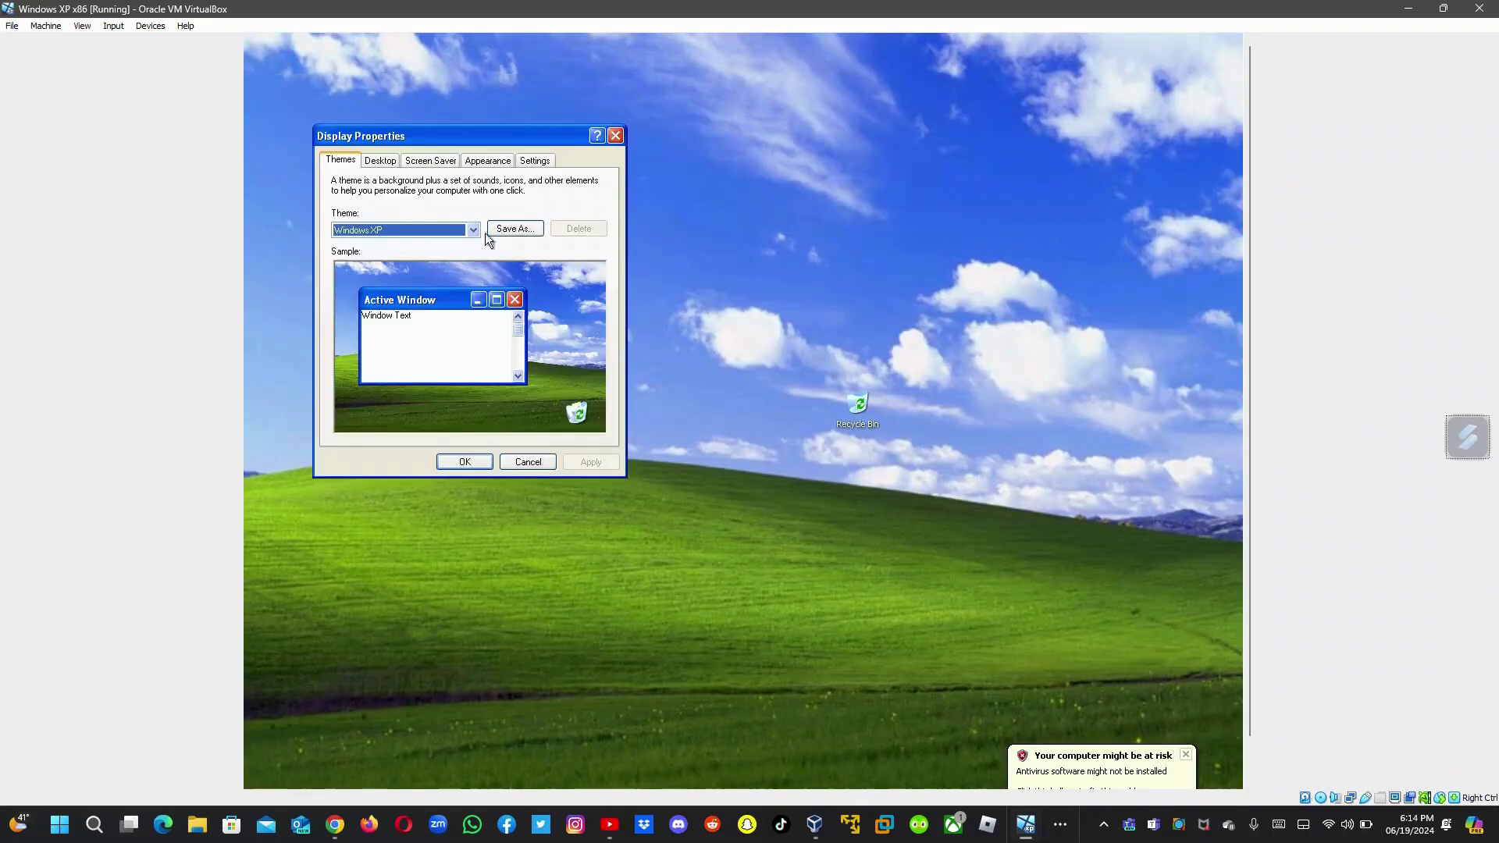
pyautogui.click(537, 161)
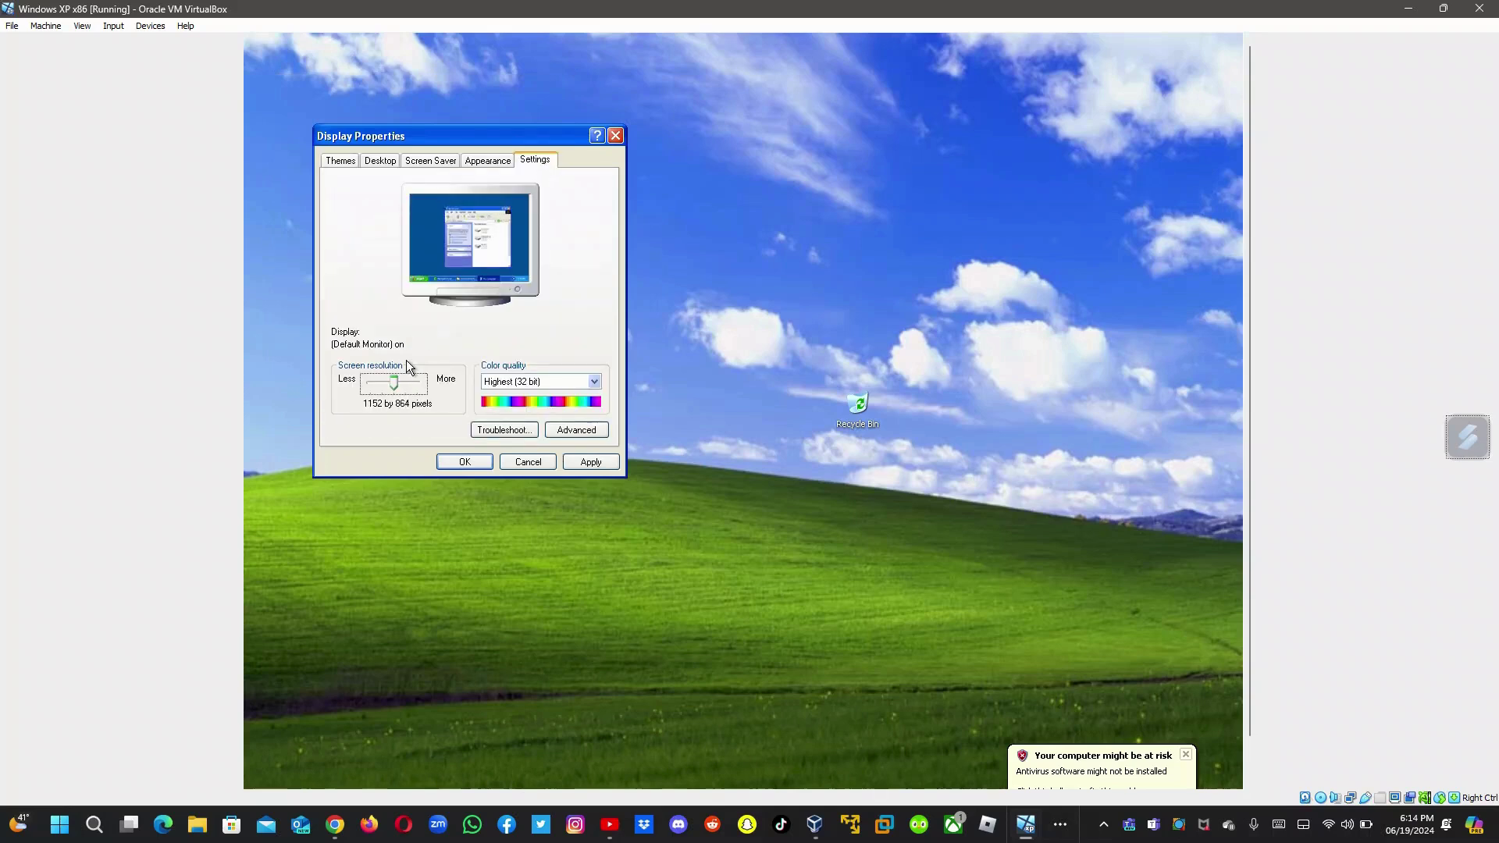
pyautogui.click(589, 463)
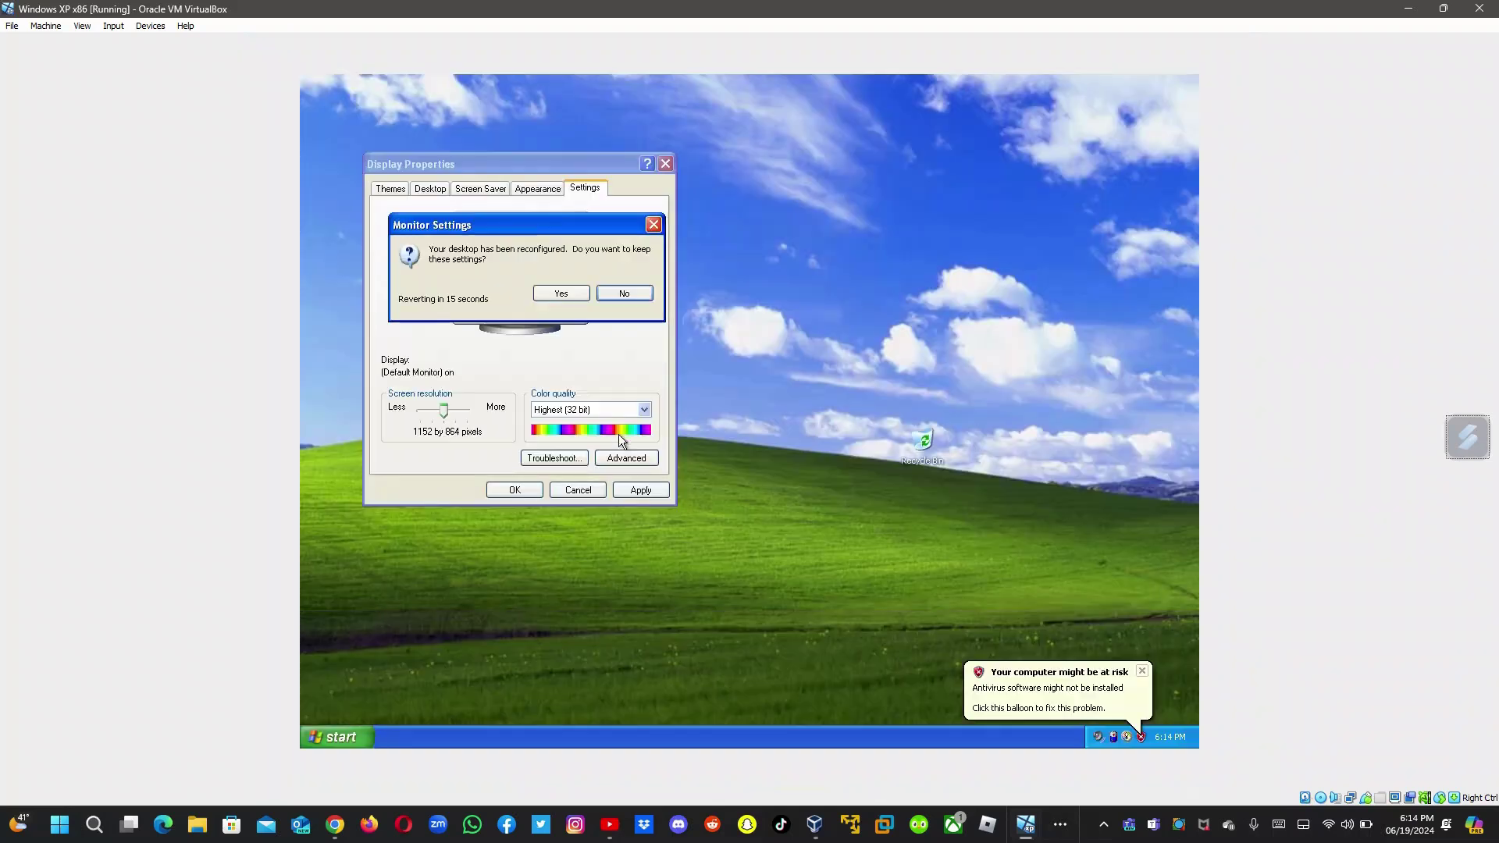
pyautogui.click(561, 295)
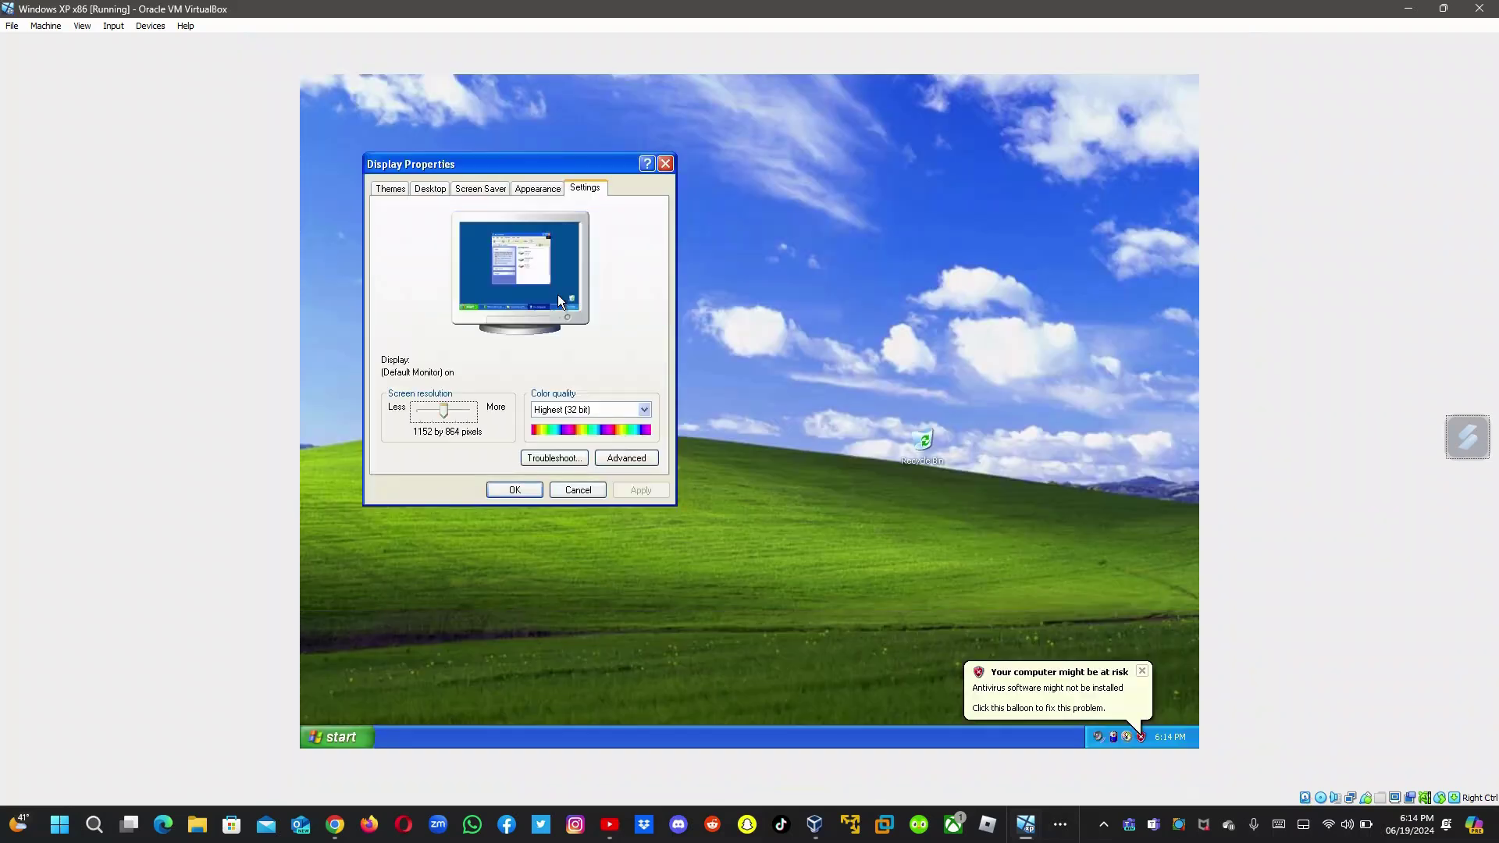
# Step: Show My Documents, My Computer and My Network Places icons on the desktop
pyautogui.click(480, 189)
pyautogui.click(430, 190)
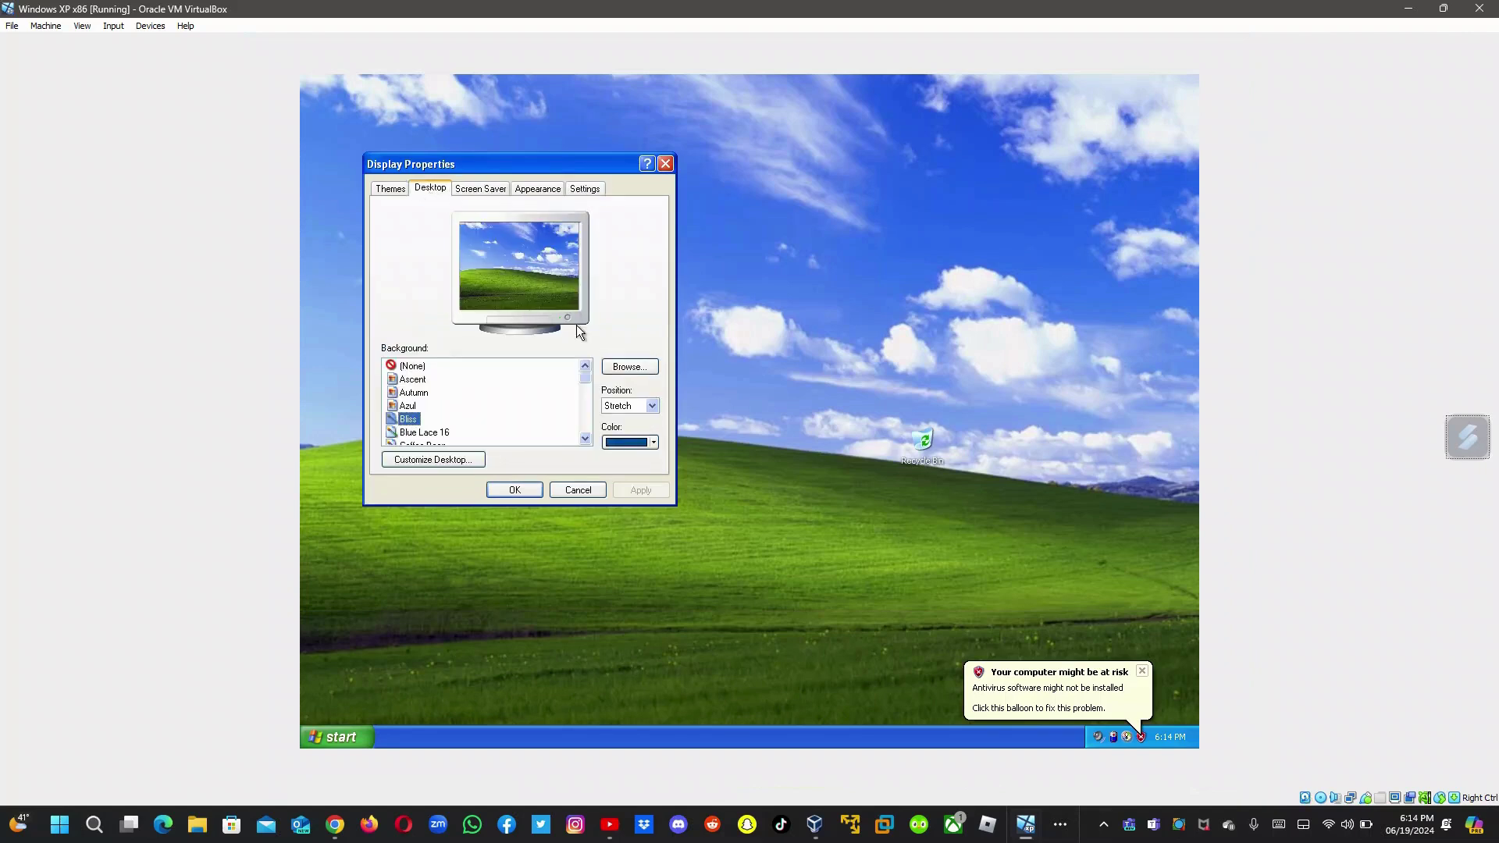
pyautogui.click(466, 461)
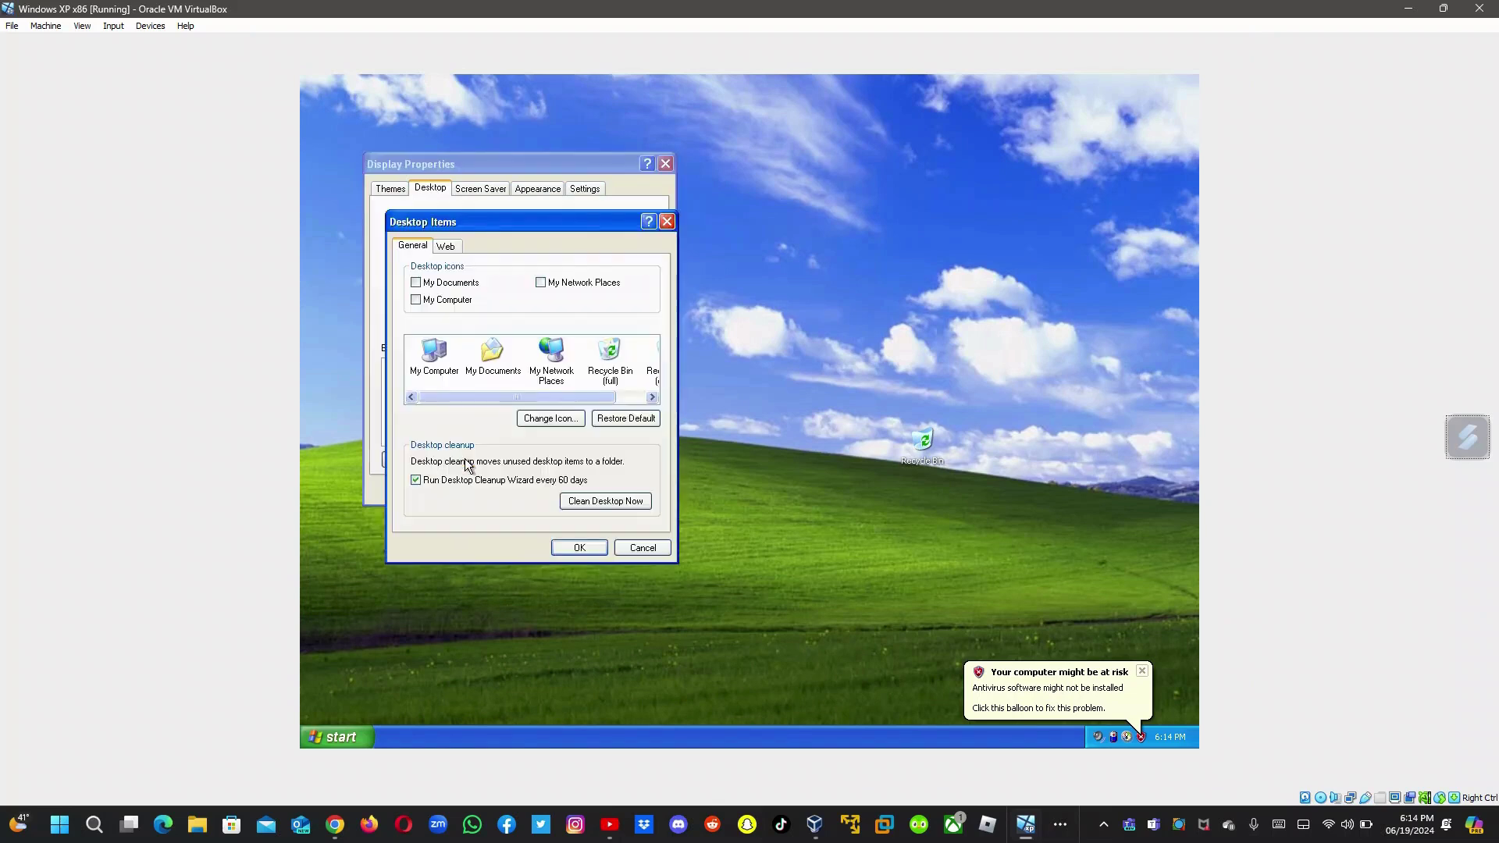
pyautogui.click(441, 284)
pyautogui.click(442, 301)
pyautogui.click(586, 284)
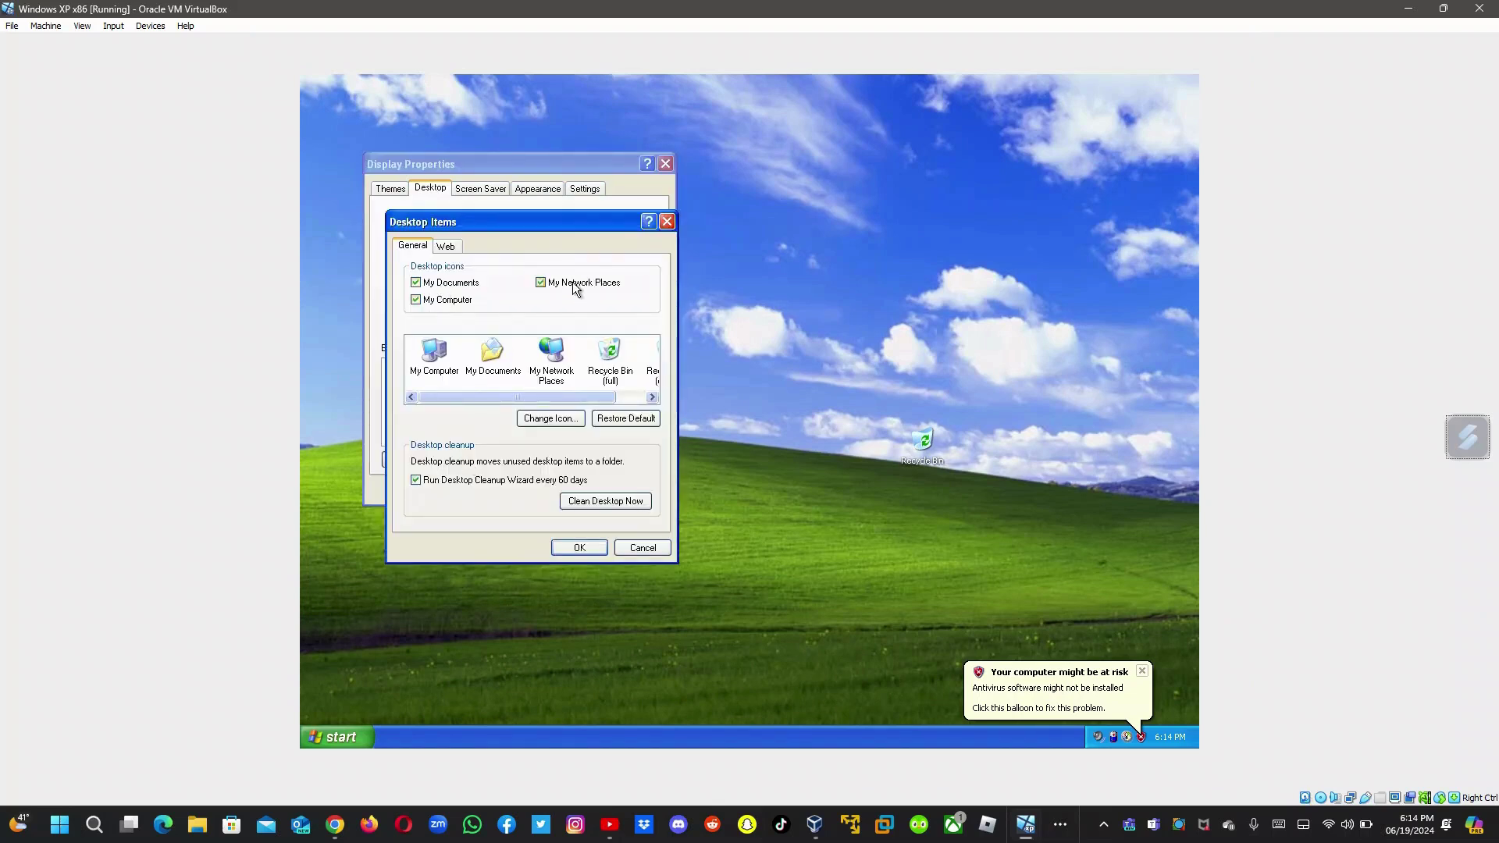
pyautogui.click(577, 547)
pyautogui.click(534, 494)
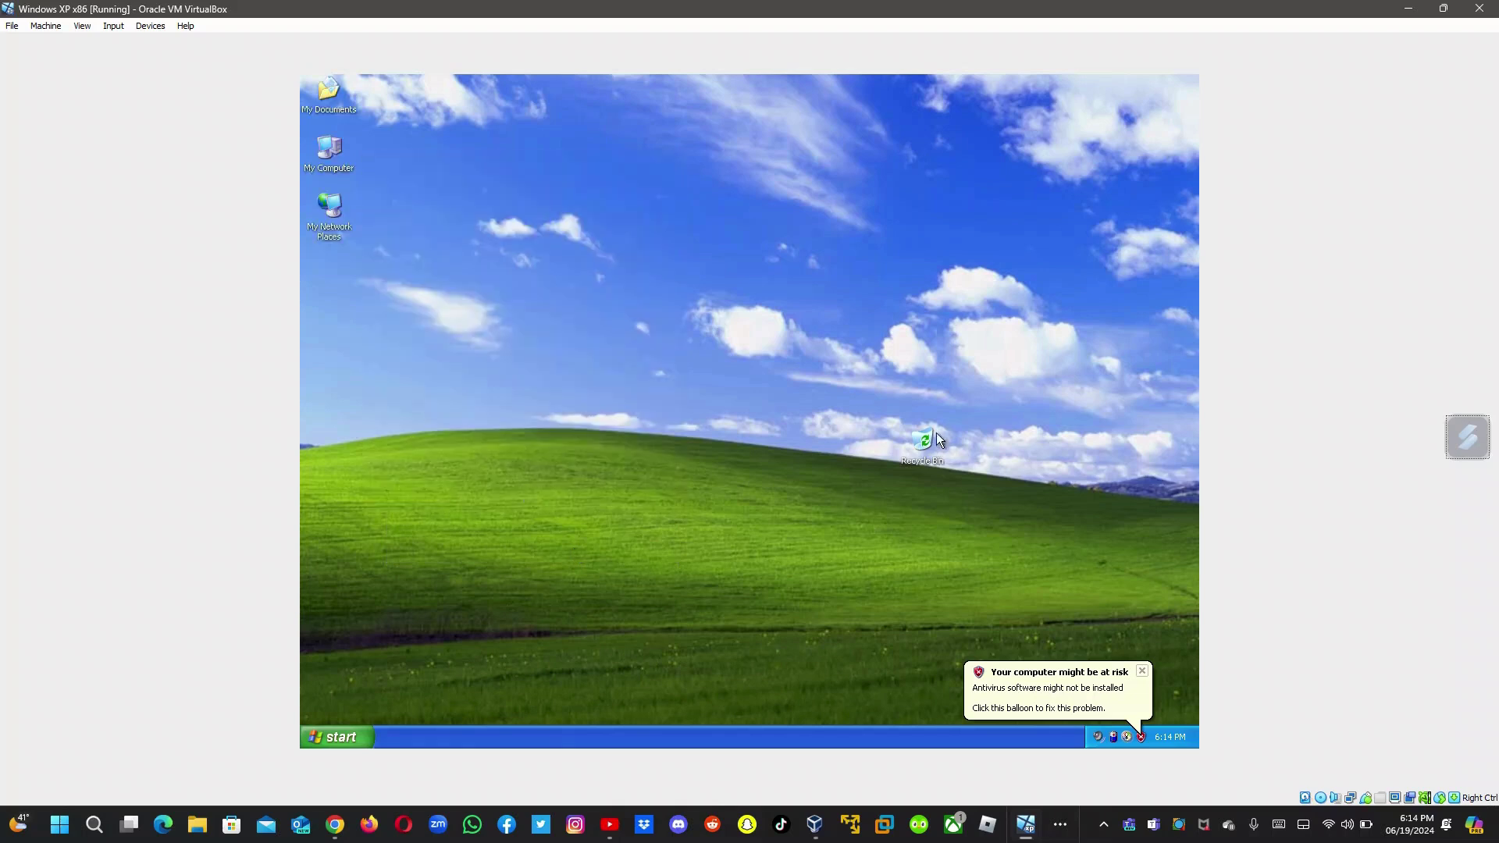
# Step: Move the Recycle Bin to the desktop's bottom-right corner
pyautogui.moveTo(936, 433); pyautogui.dragTo(954, 463)
pyautogui.moveTo(1179, 690); pyautogui.dragTo(1180, 693)
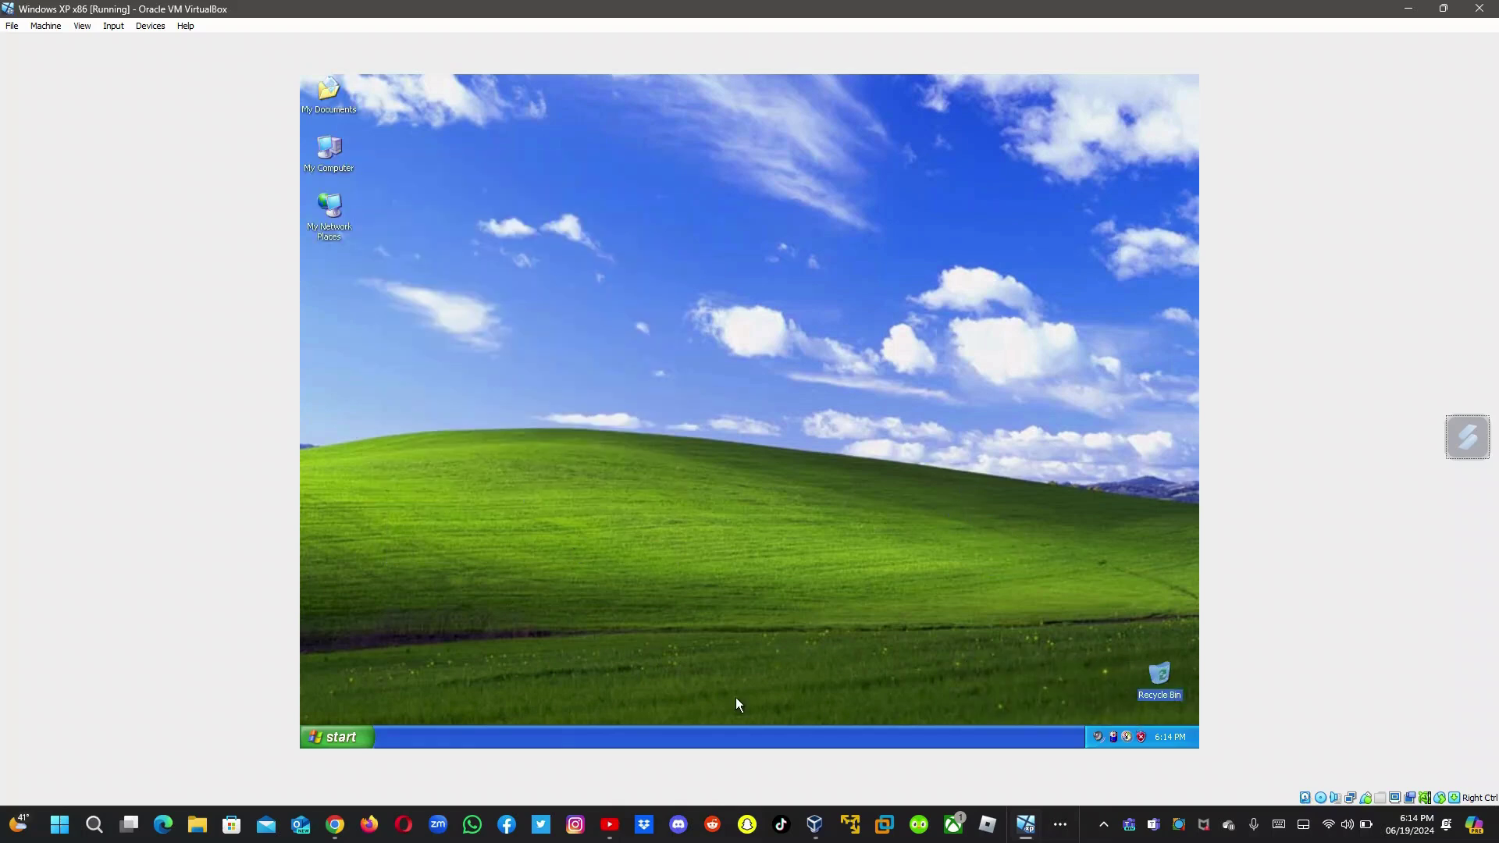
pyautogui.click(364, 734)
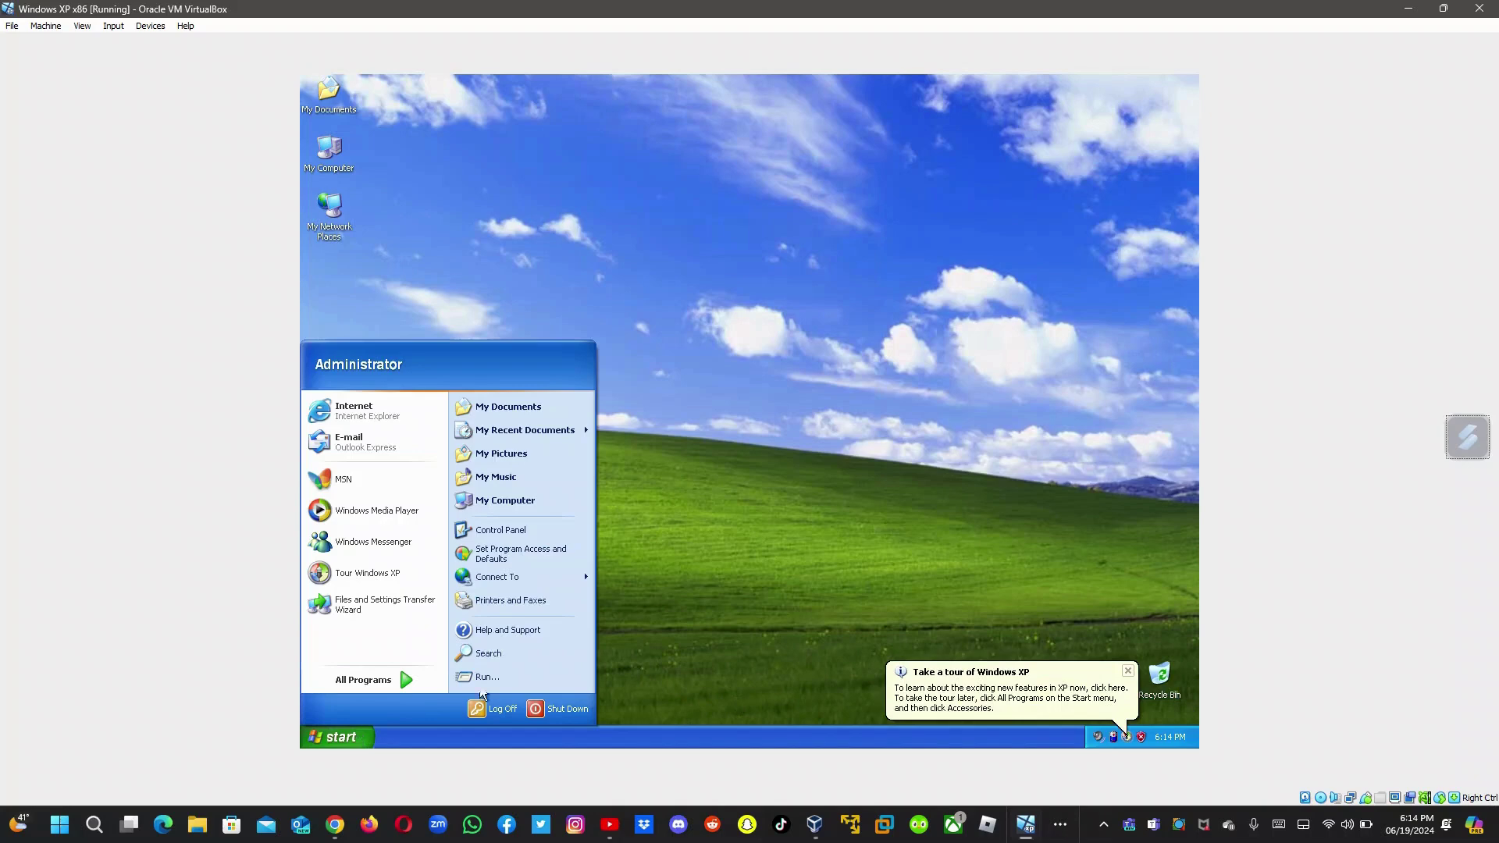
pyautogui.click(720, 653)
pyautogui.press('super+r')
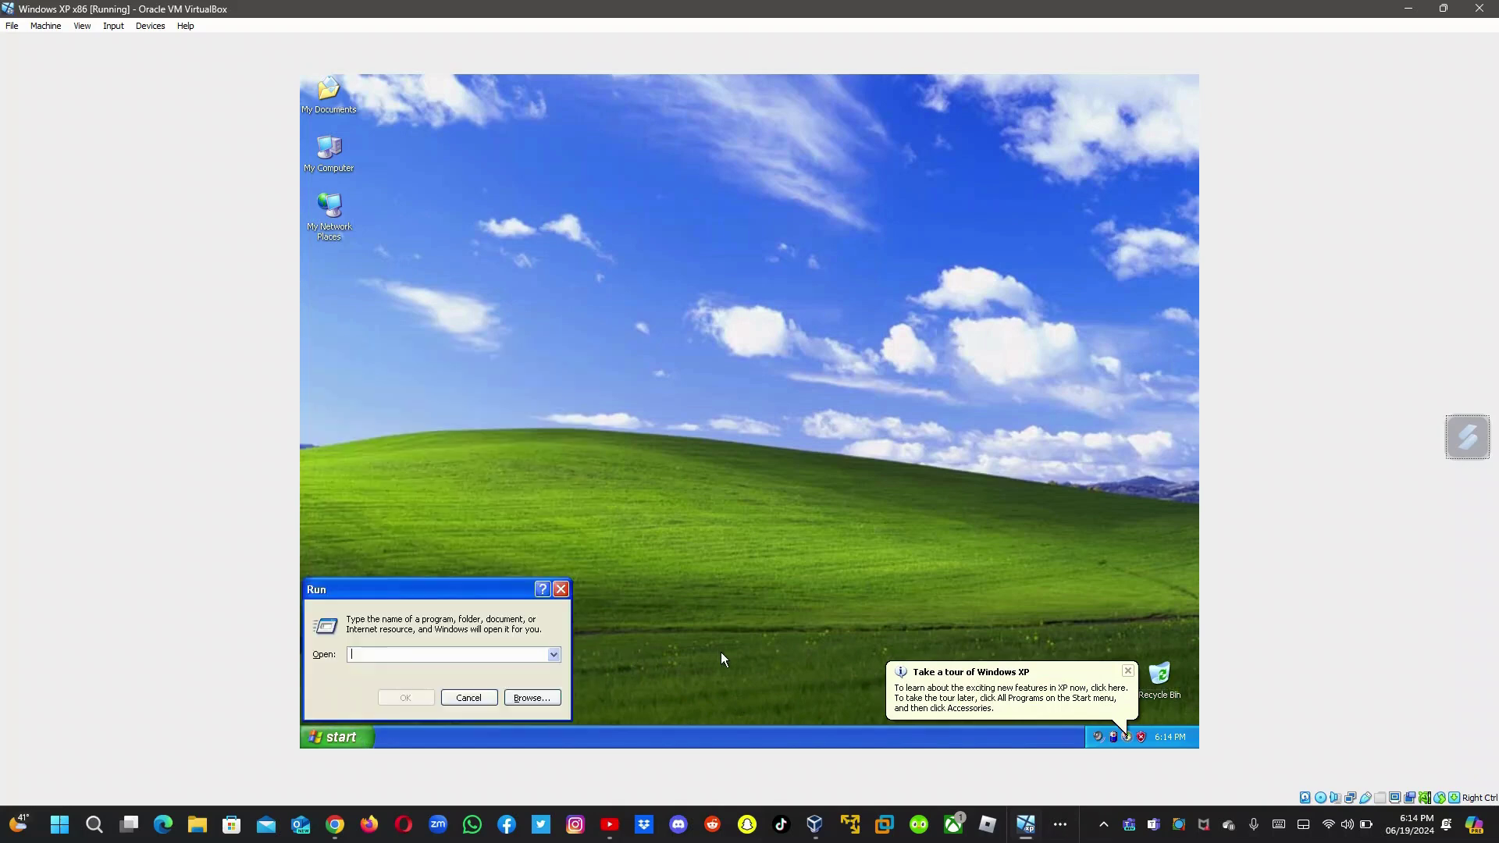
pyautogui.write('winver')
pyautogui.press('Return')
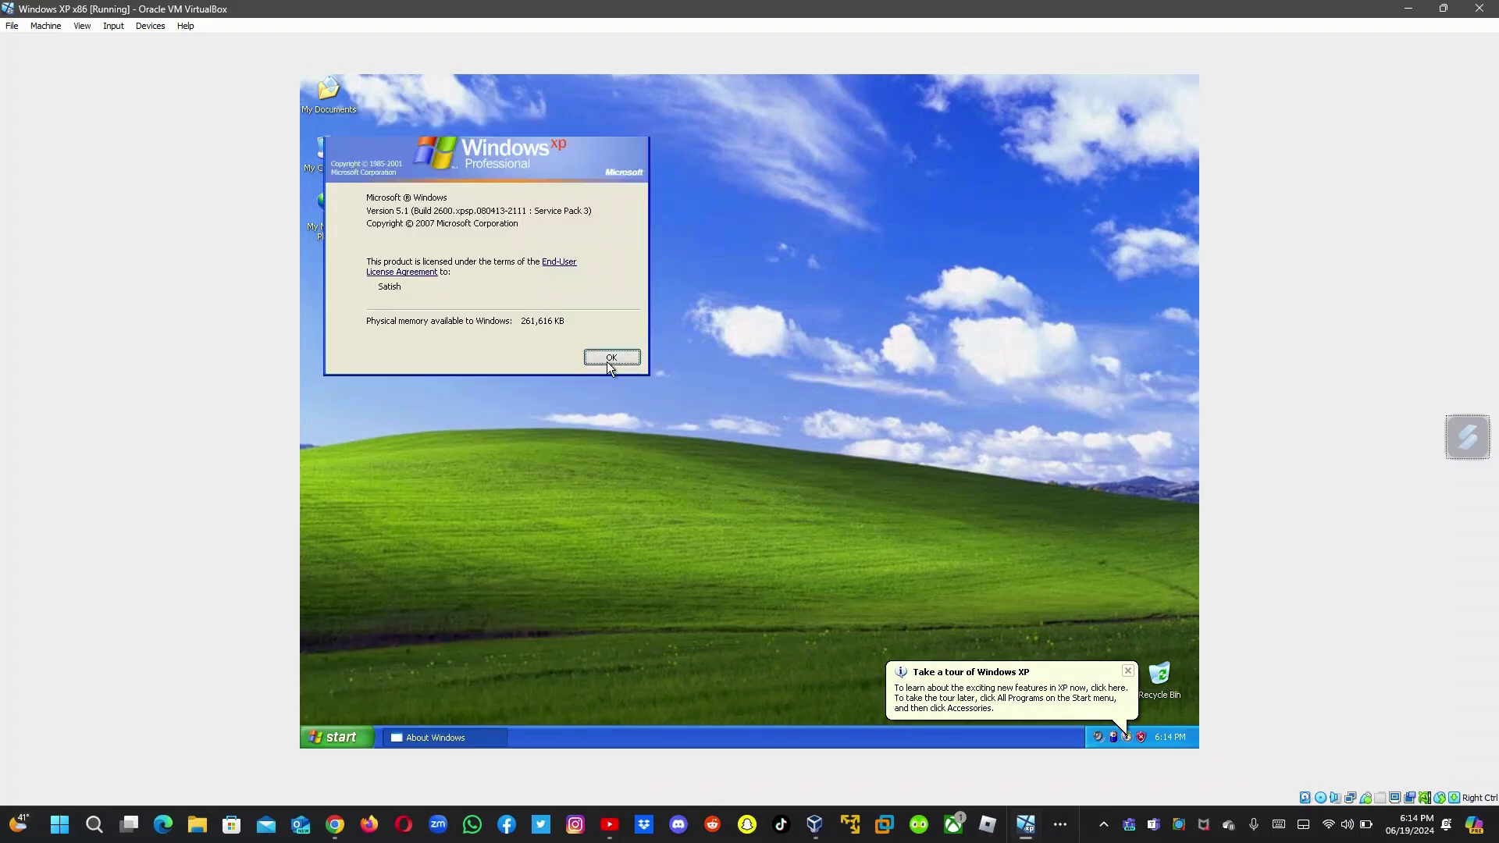
pyautogui.click(608, 359)
pyautogui.rightClick(338, 150)
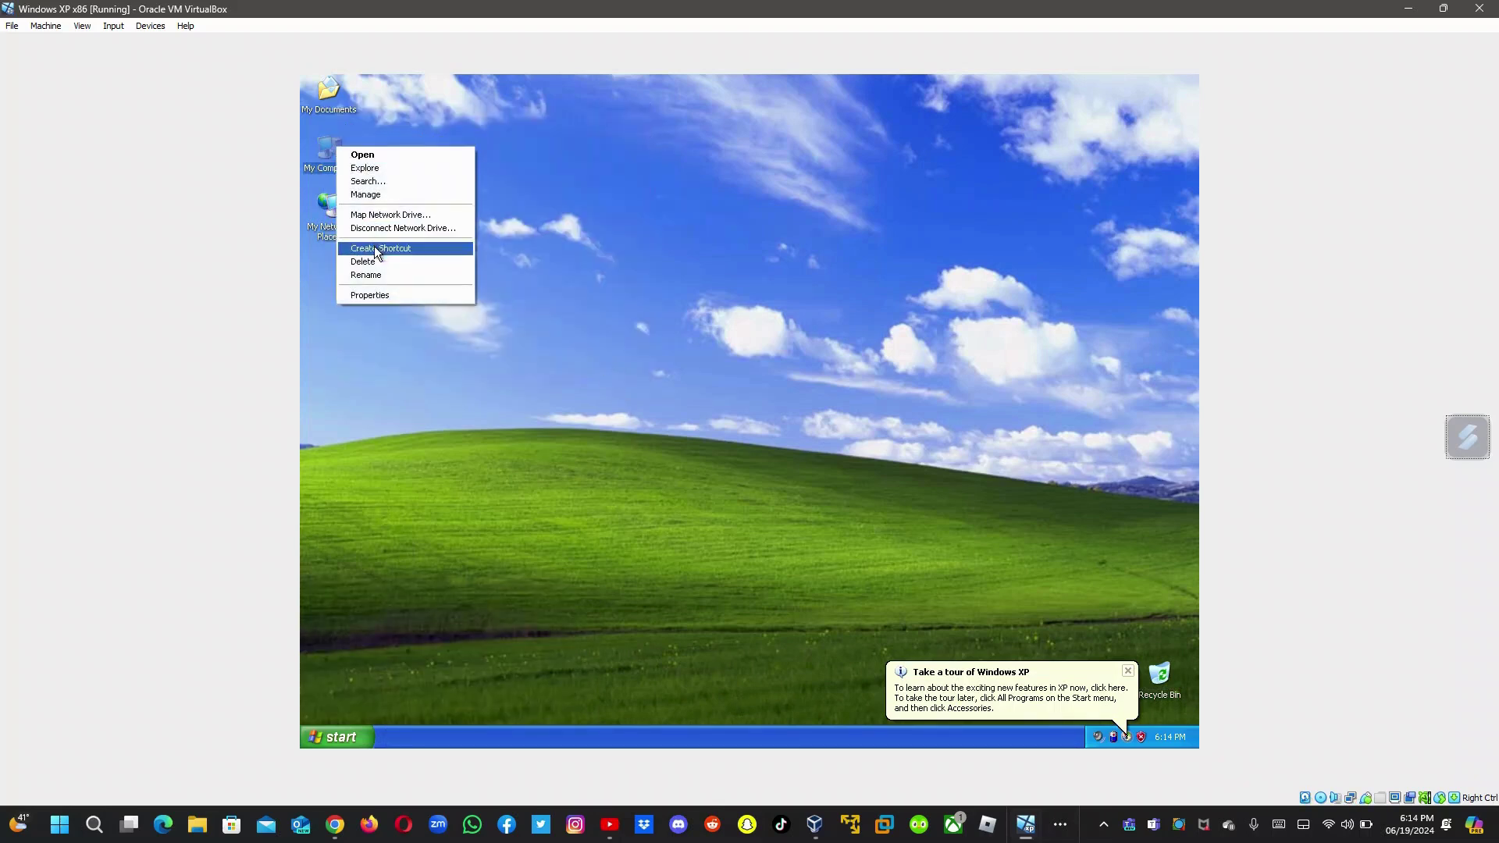
pyautogui.click(377, 293)
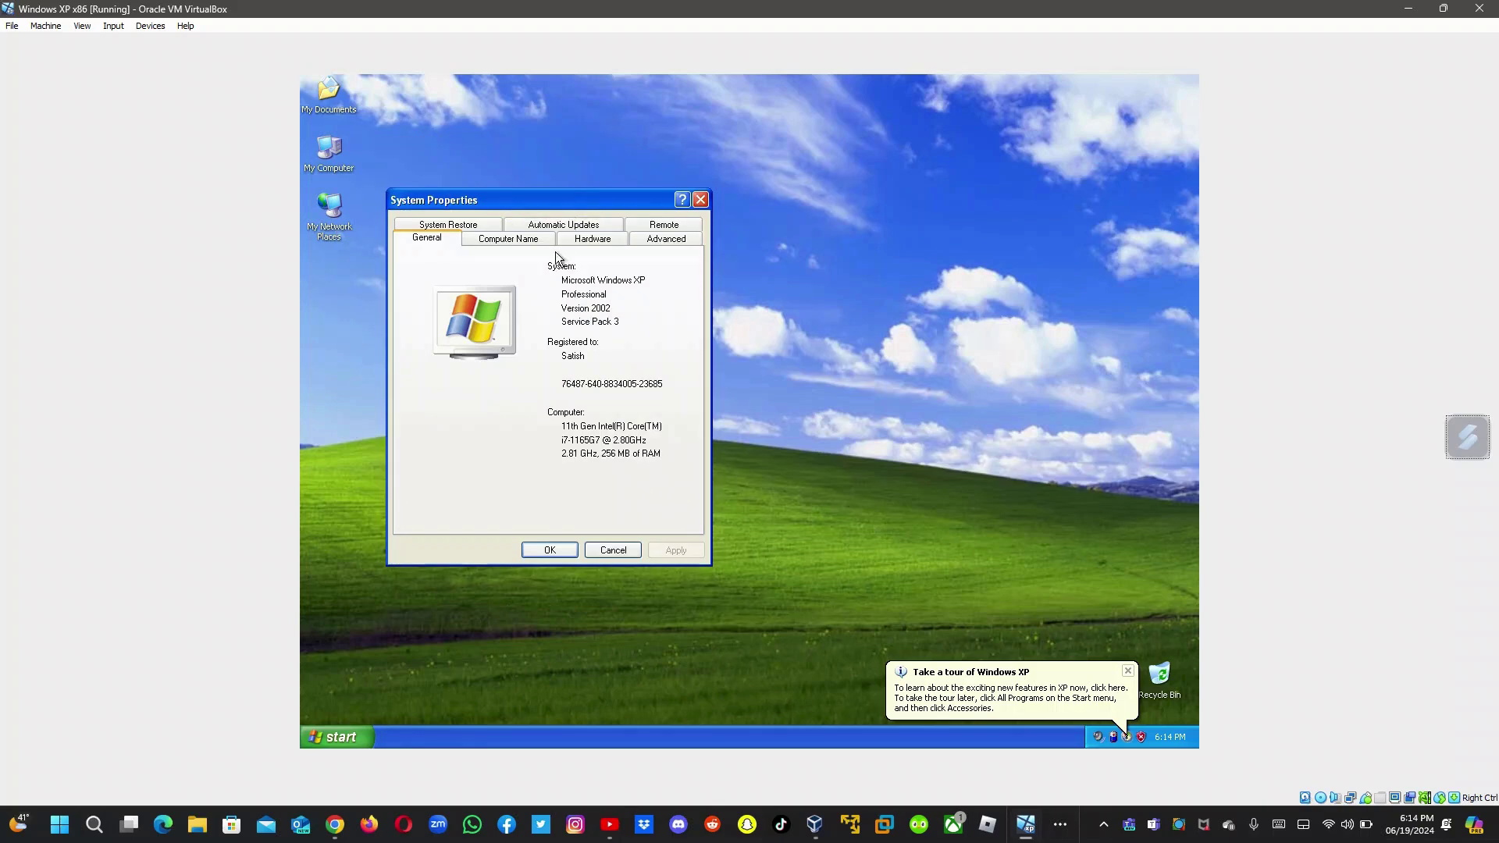
pyautogui.click(506, 238)
pyautogui.click(447, 241)
pyautogui.click(700, 200)
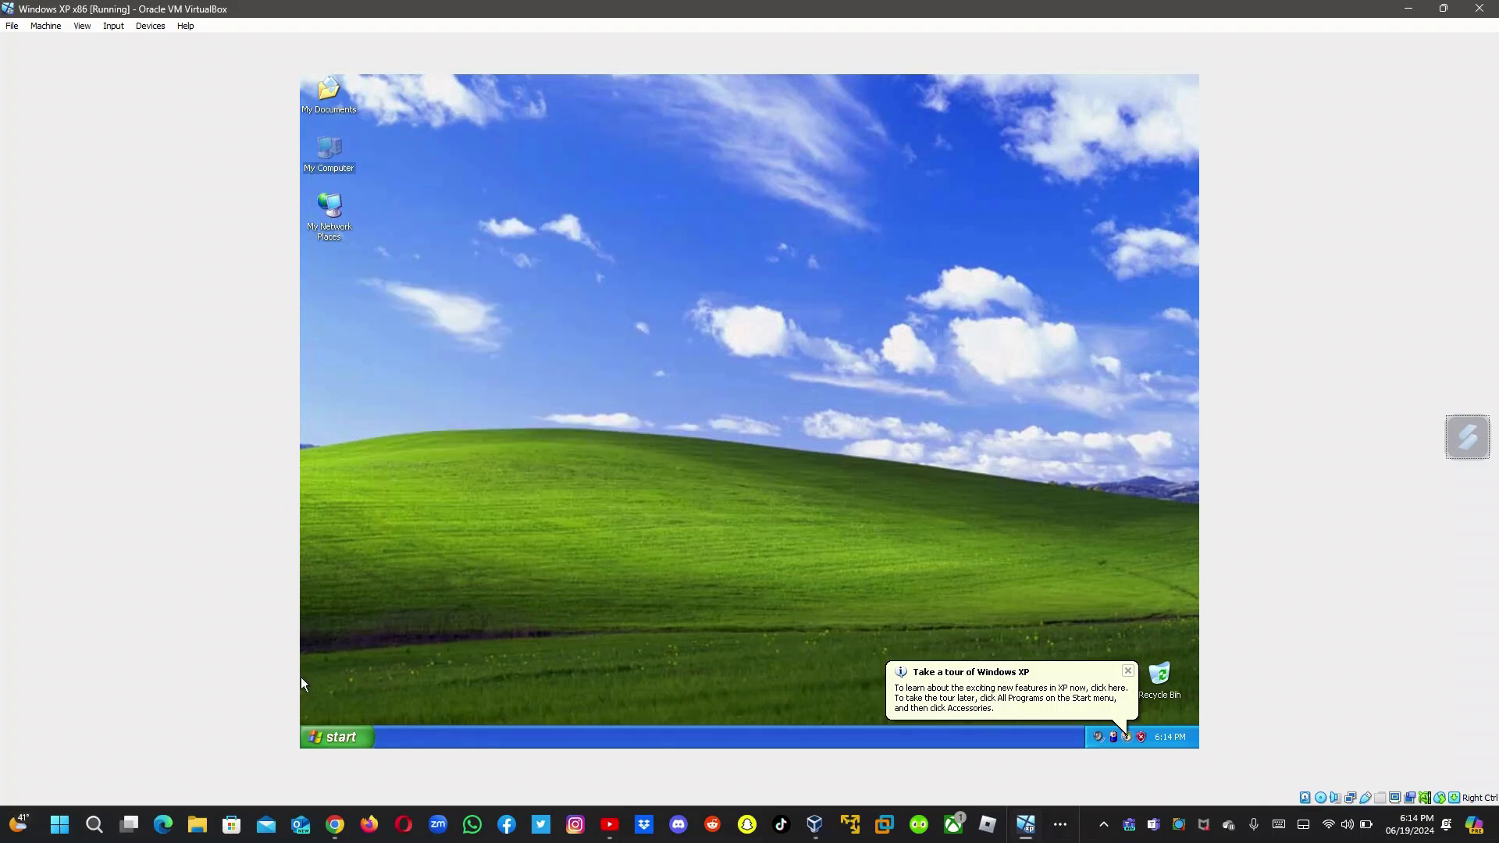
# Step: Open Control Panel's Appearance and Themes category
pyautogui.click(309, 736)
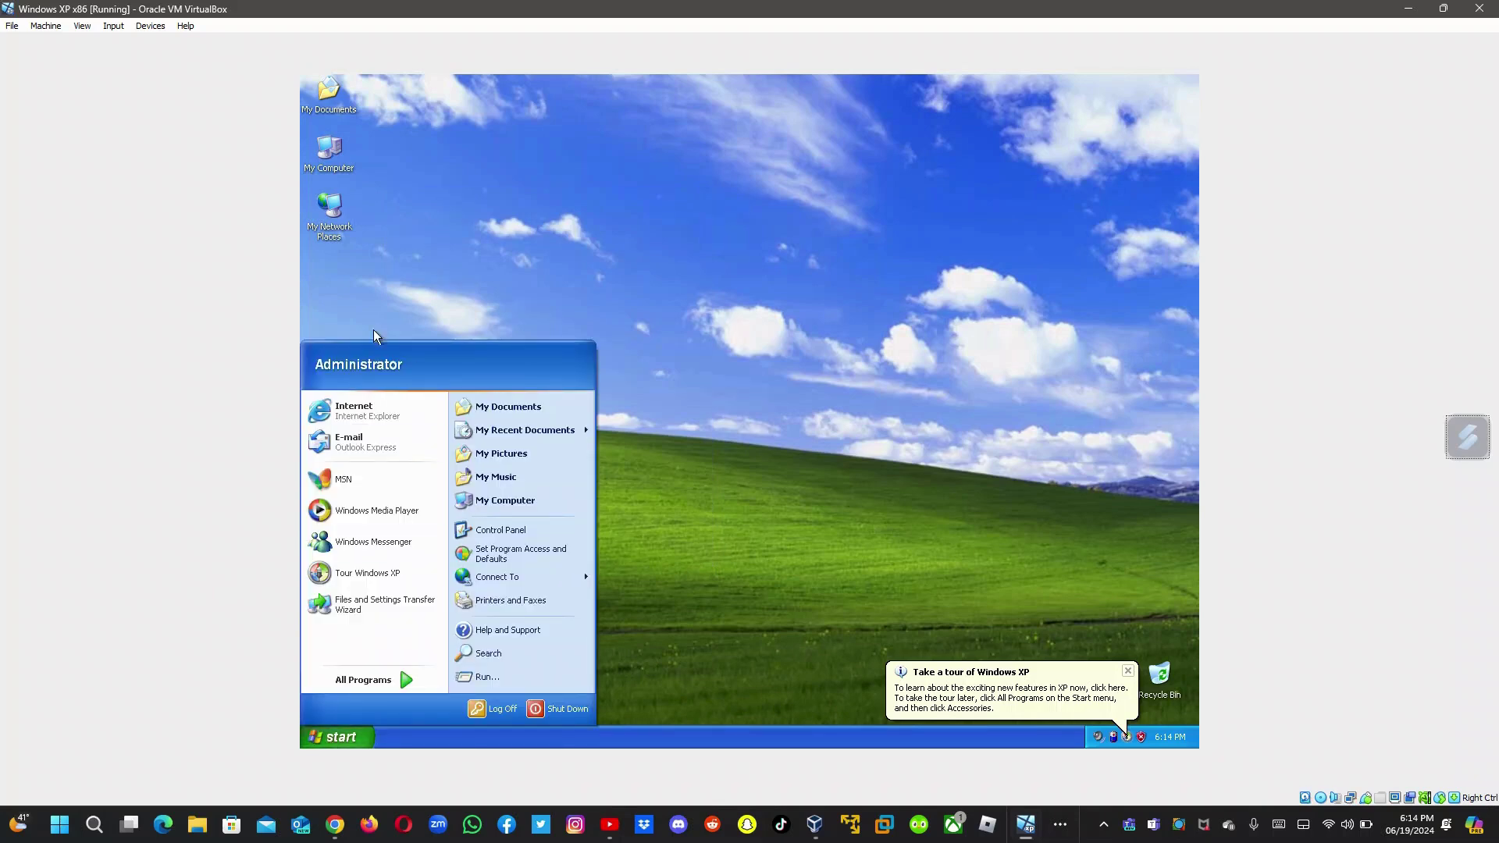
pyautogui.click(506, 531)
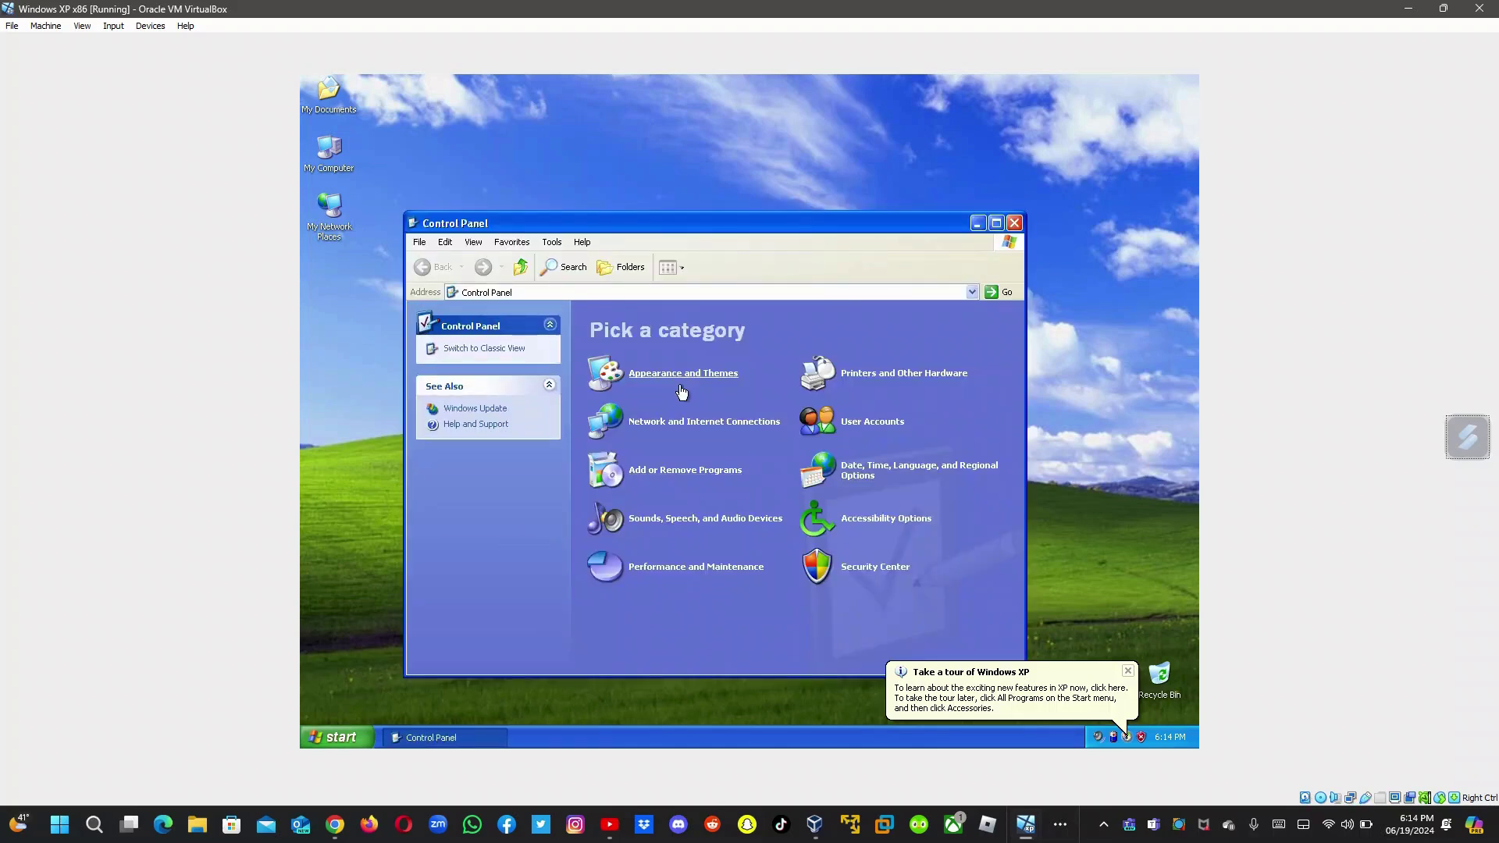
pyautogui.click(680, 388)
# Step: Insert the Guest Additions CD image into the VM from VirtualBox's menu
pyautogui.click(45, 26)
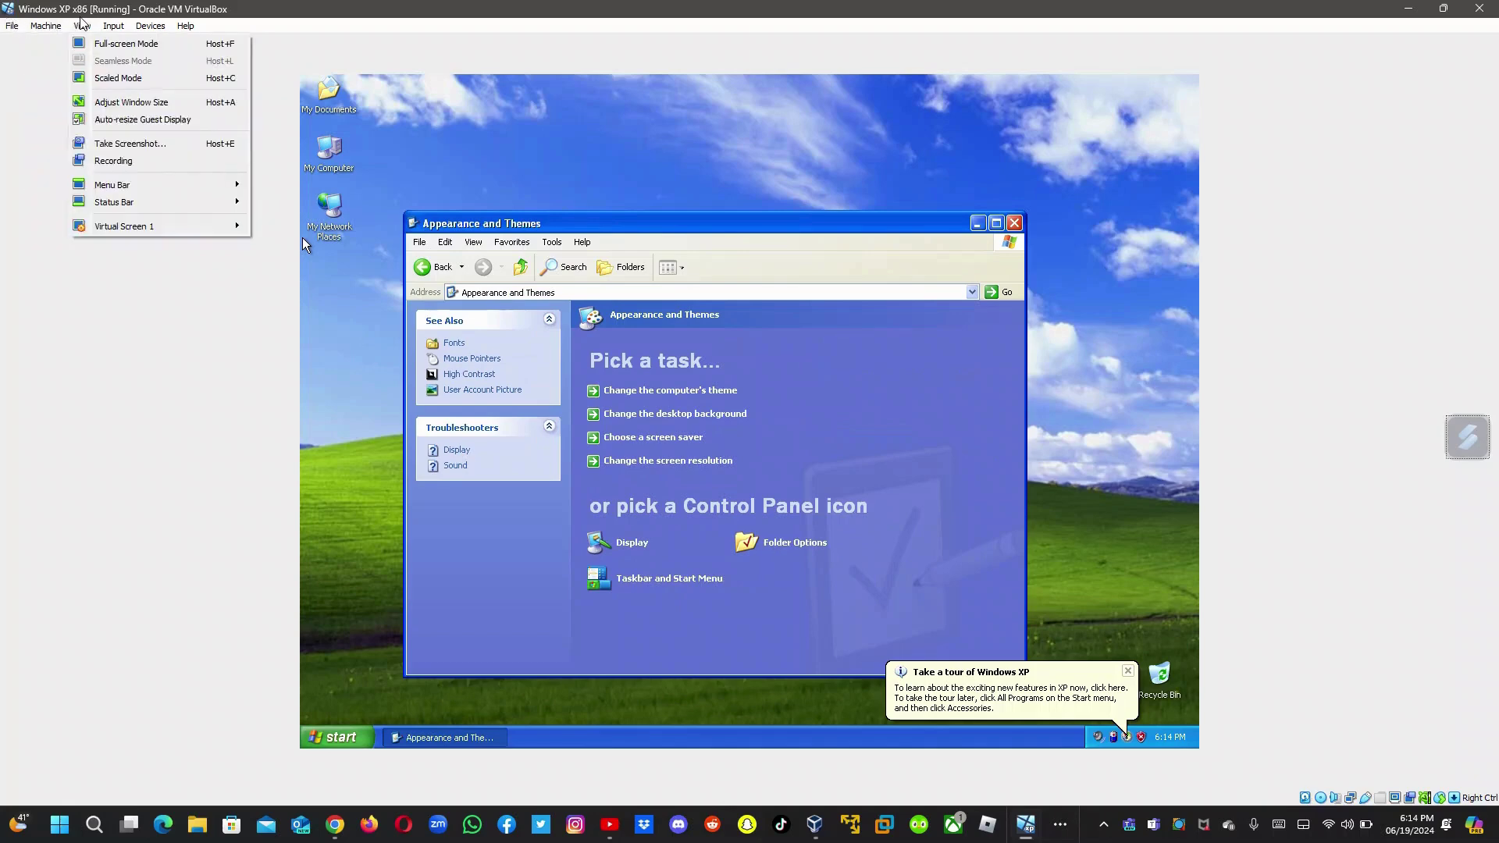
pyautogui.moveTo(151, 26)
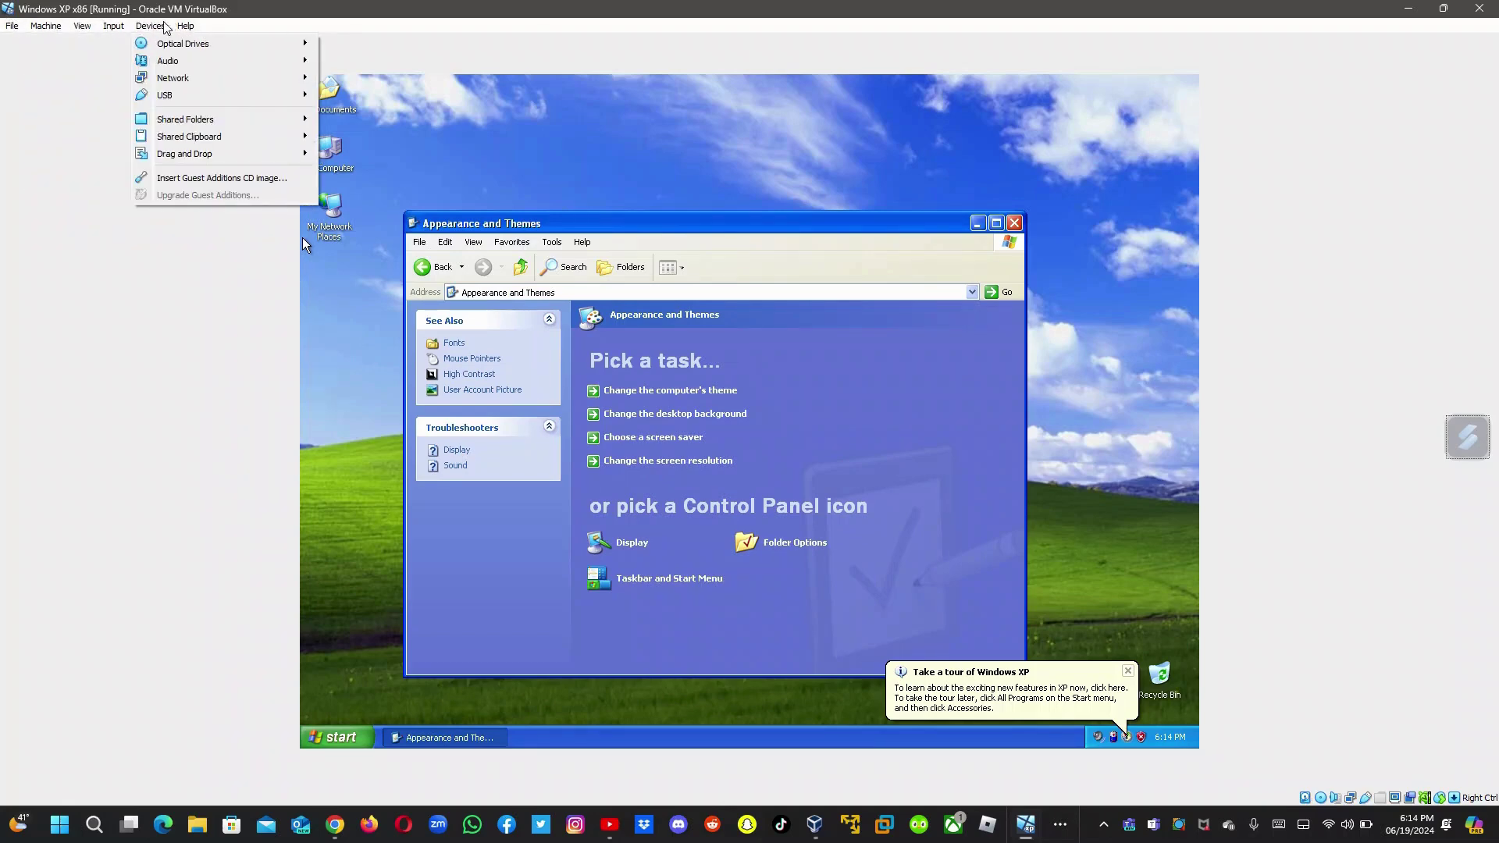
pyautogui.click(191, 178)
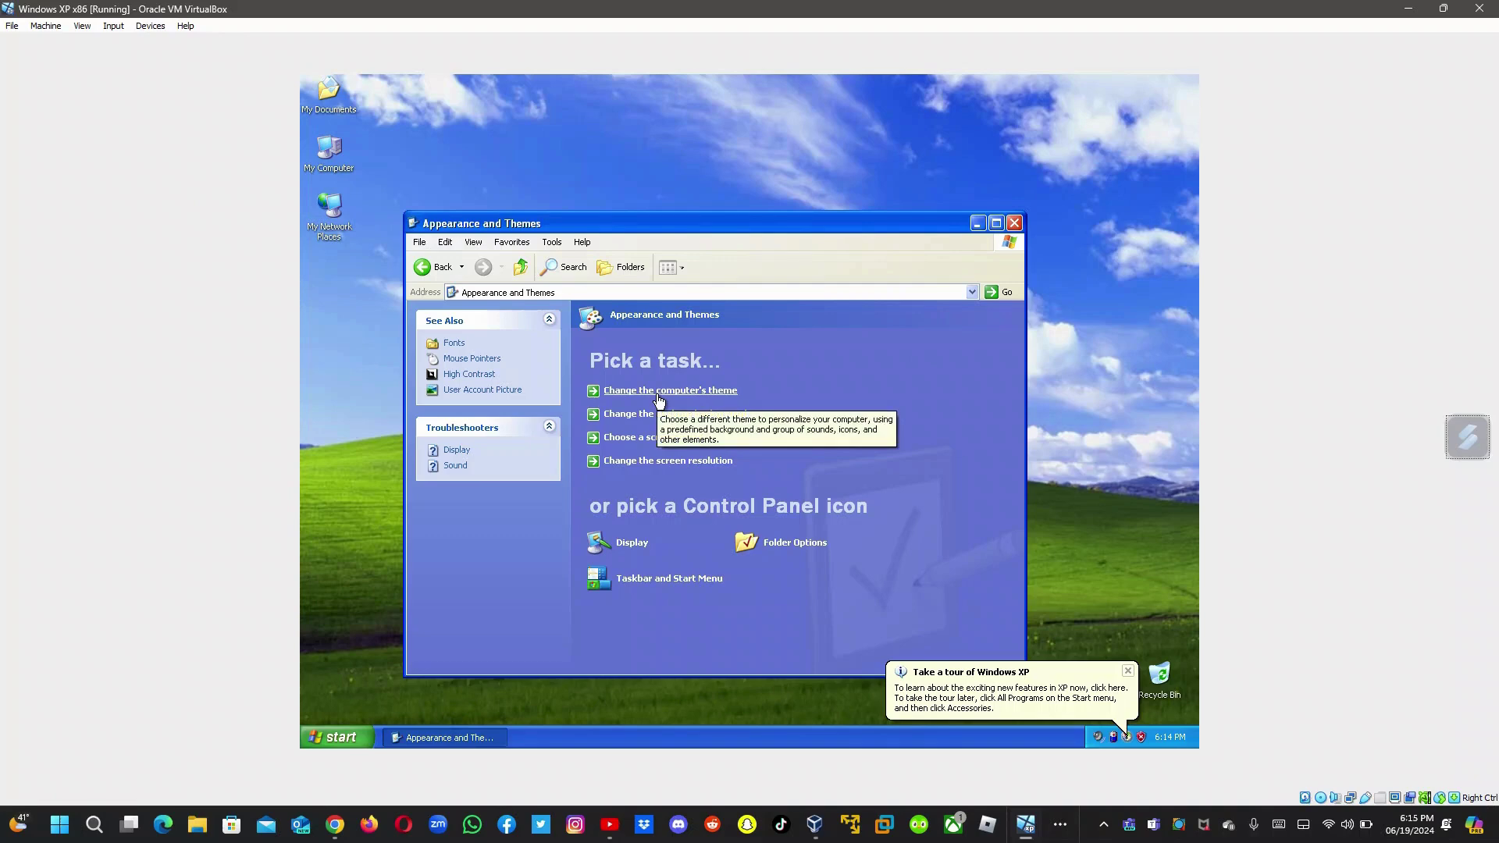
# Step: Set the mouse pointer speed to Fast and confirm
pyautogui.click(483, 359)
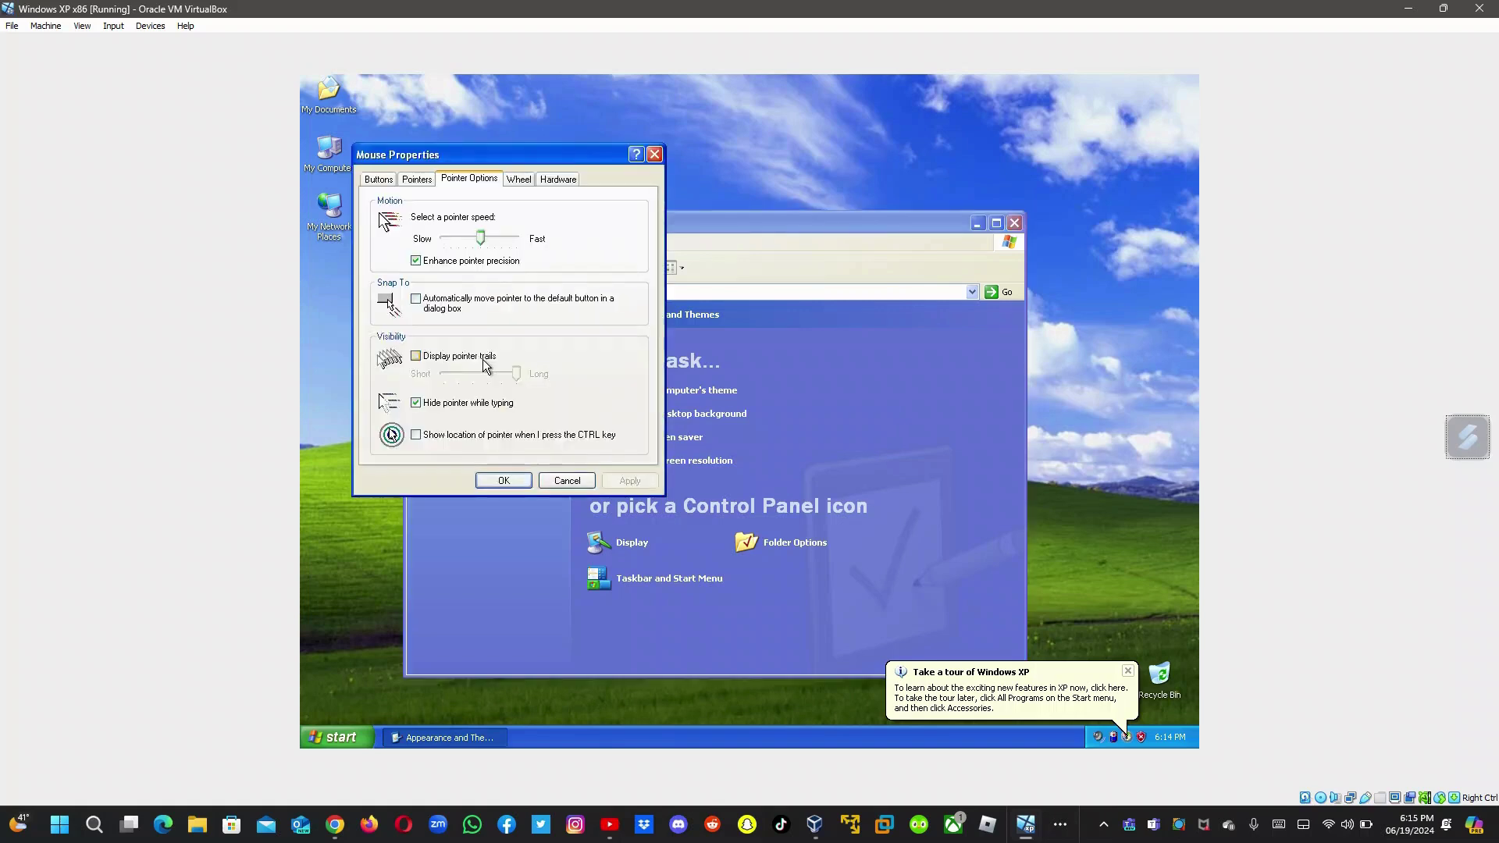
pyautogui.moveTo(481, 238); pyautogui.dragTo(516, 238)
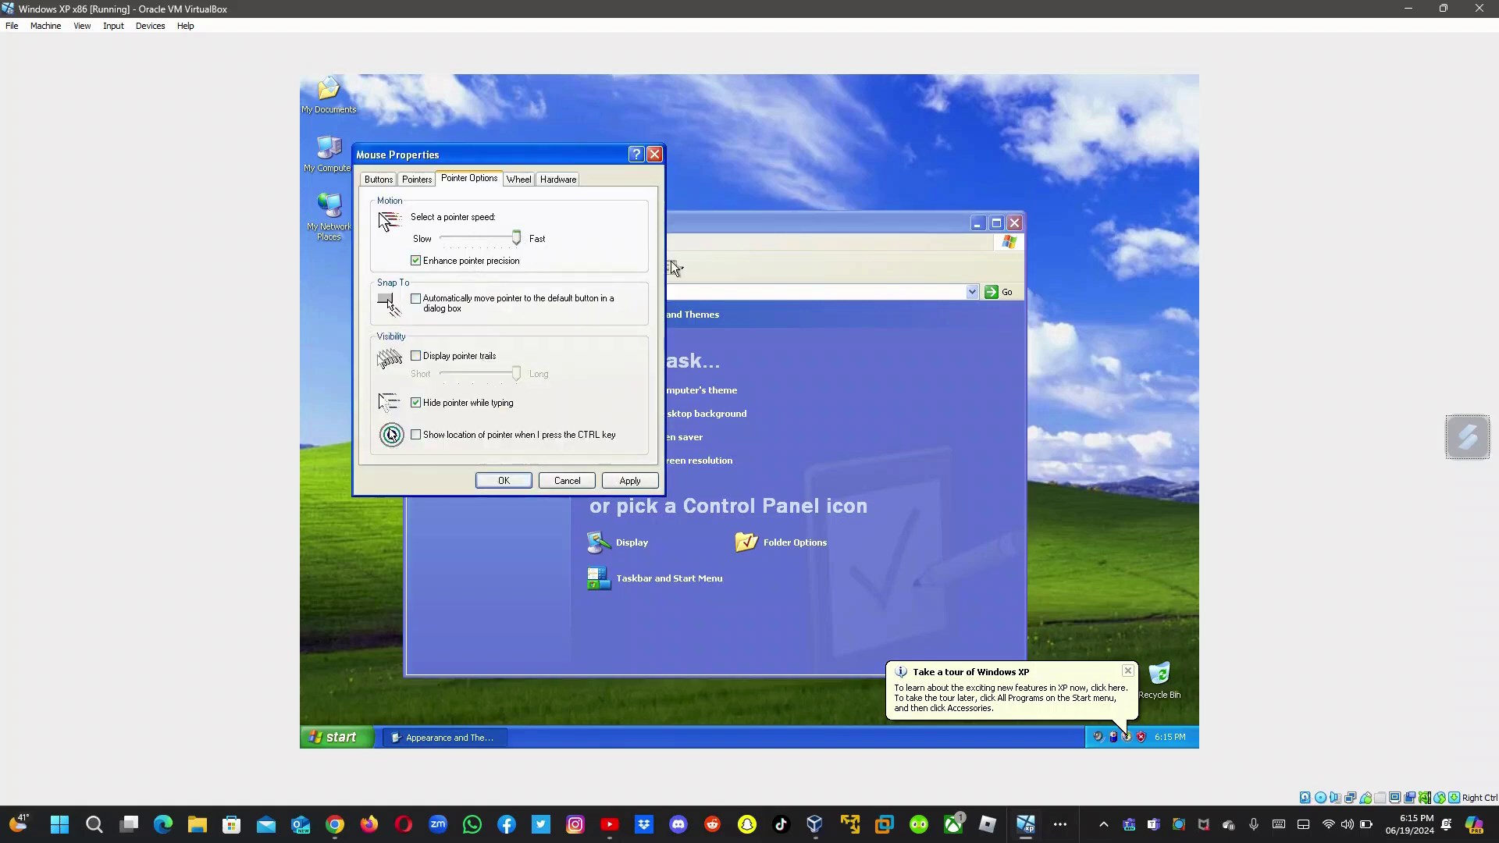
pyautogui.click(502, 483)
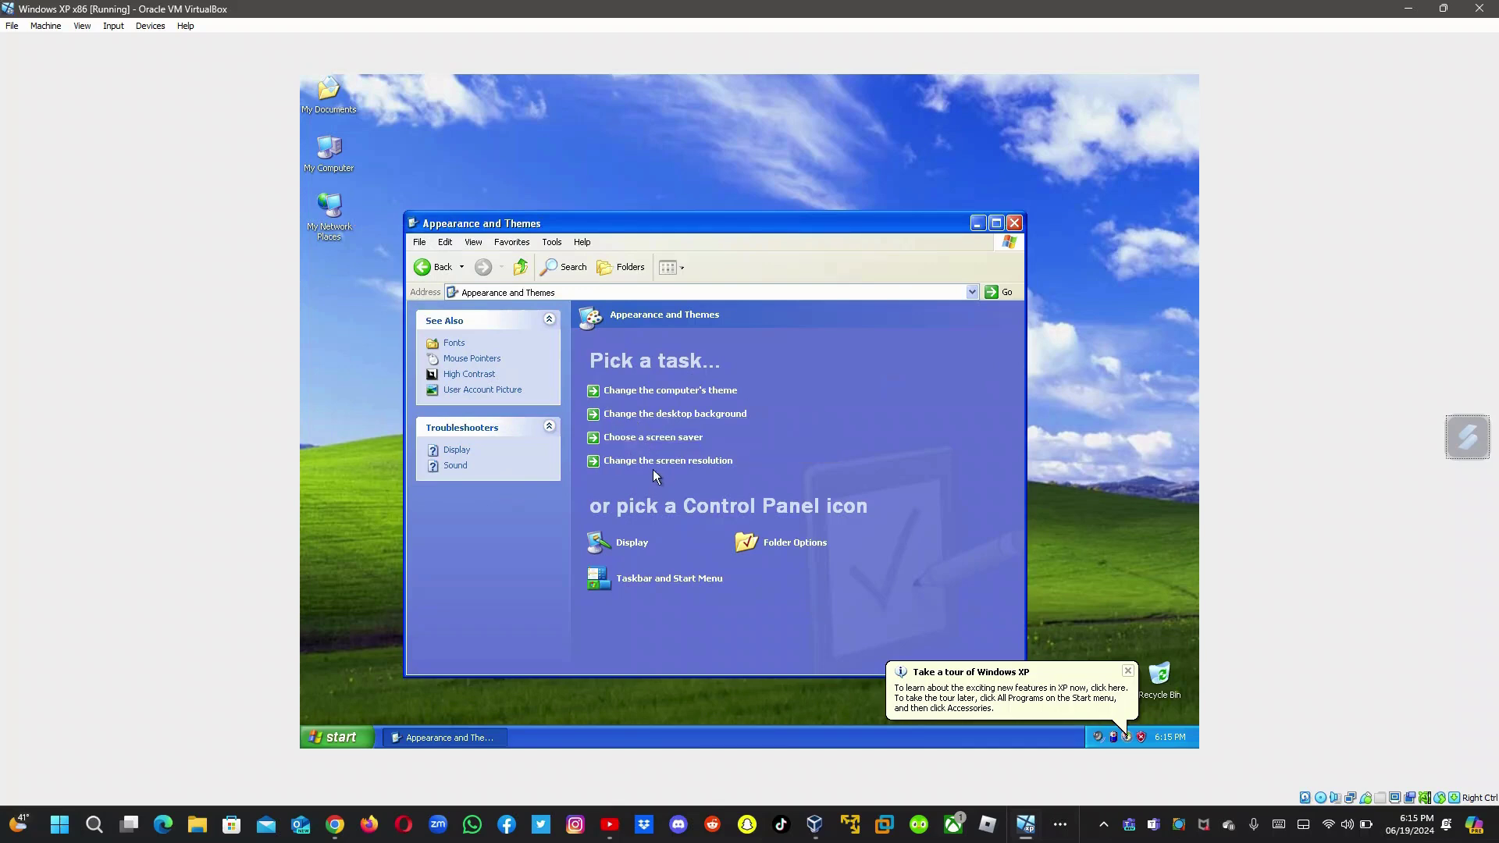
# Step: Open the account picture and computer theme settings, then close the theme window
pyautogui.click(500, 390)
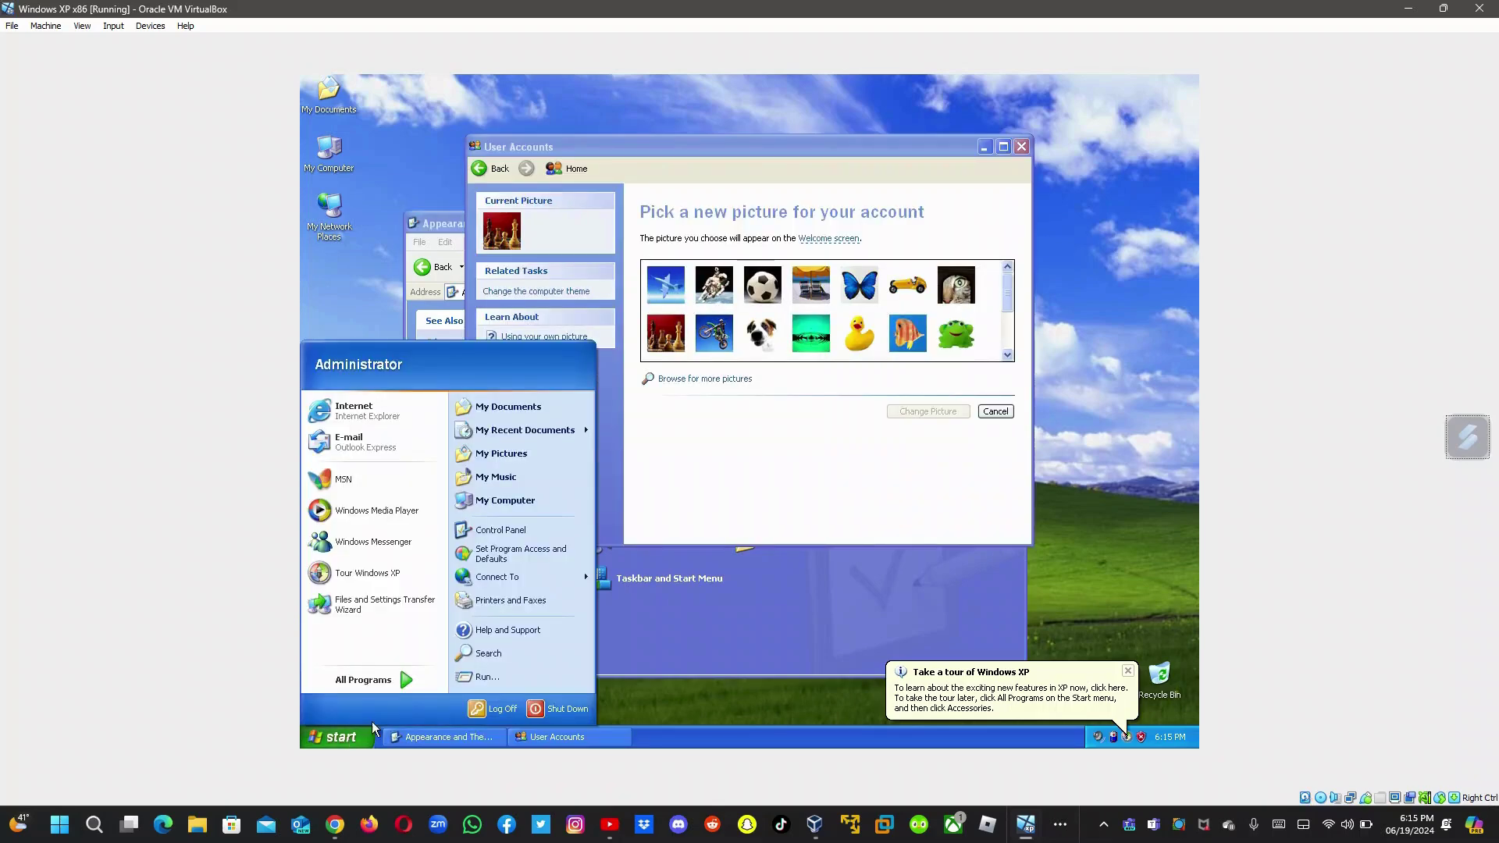
pyautogui.click(676, 615)
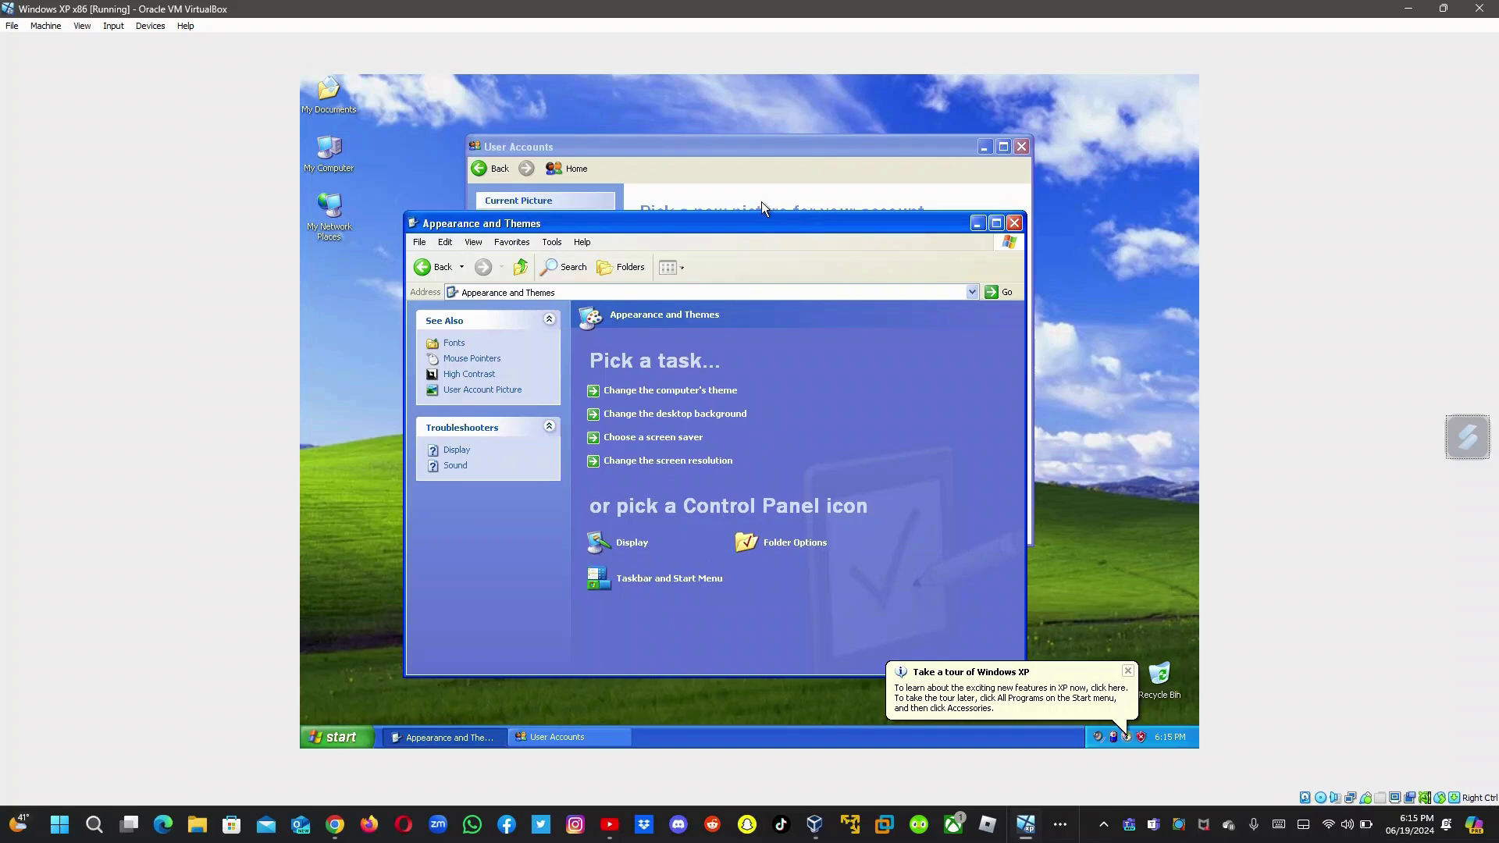
pyautogui.click(759, 150)
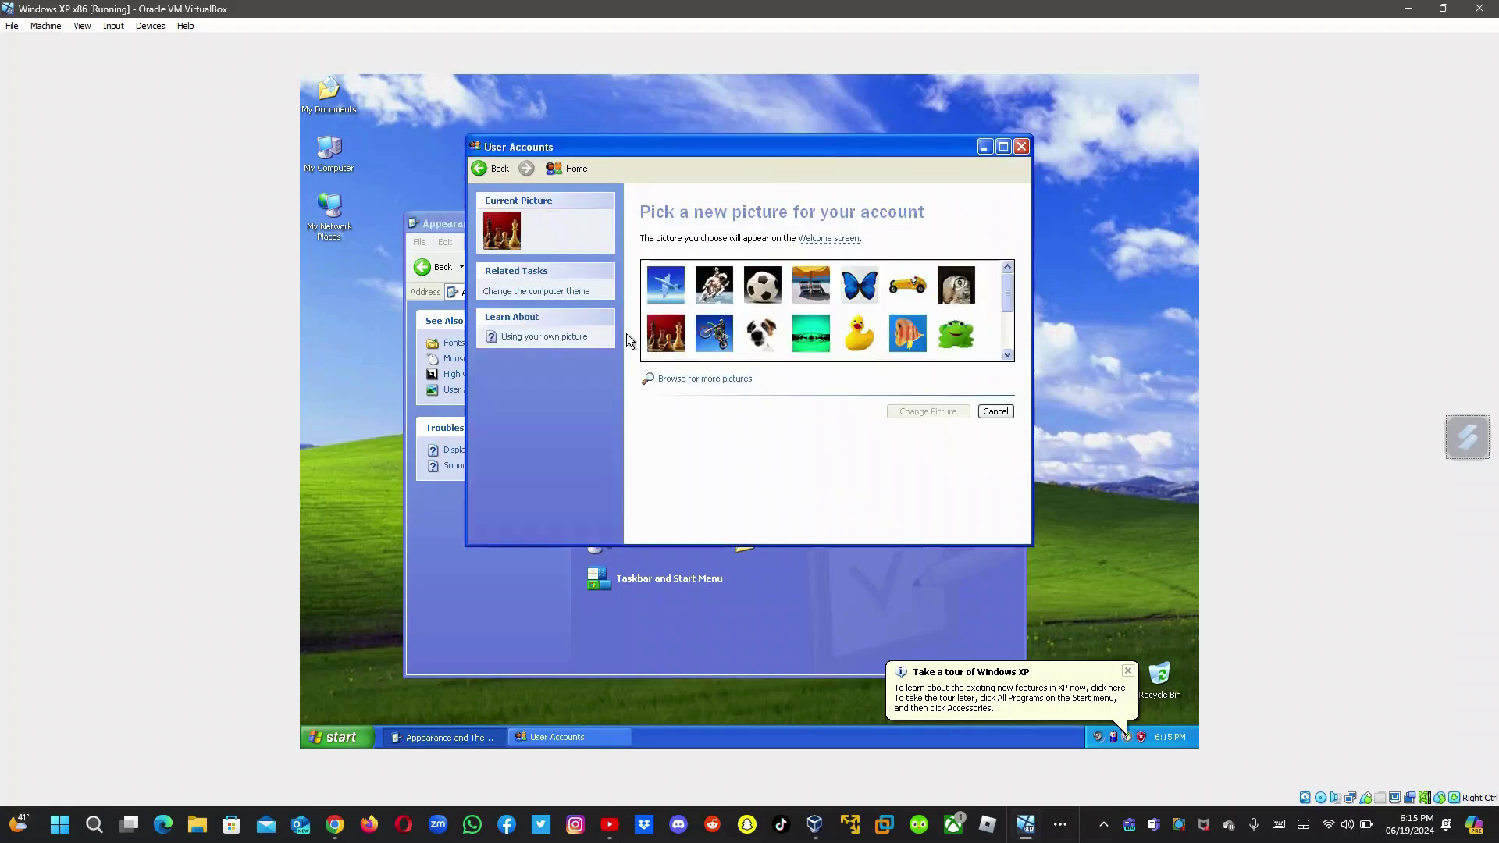
pyautogui.click(568, 297)
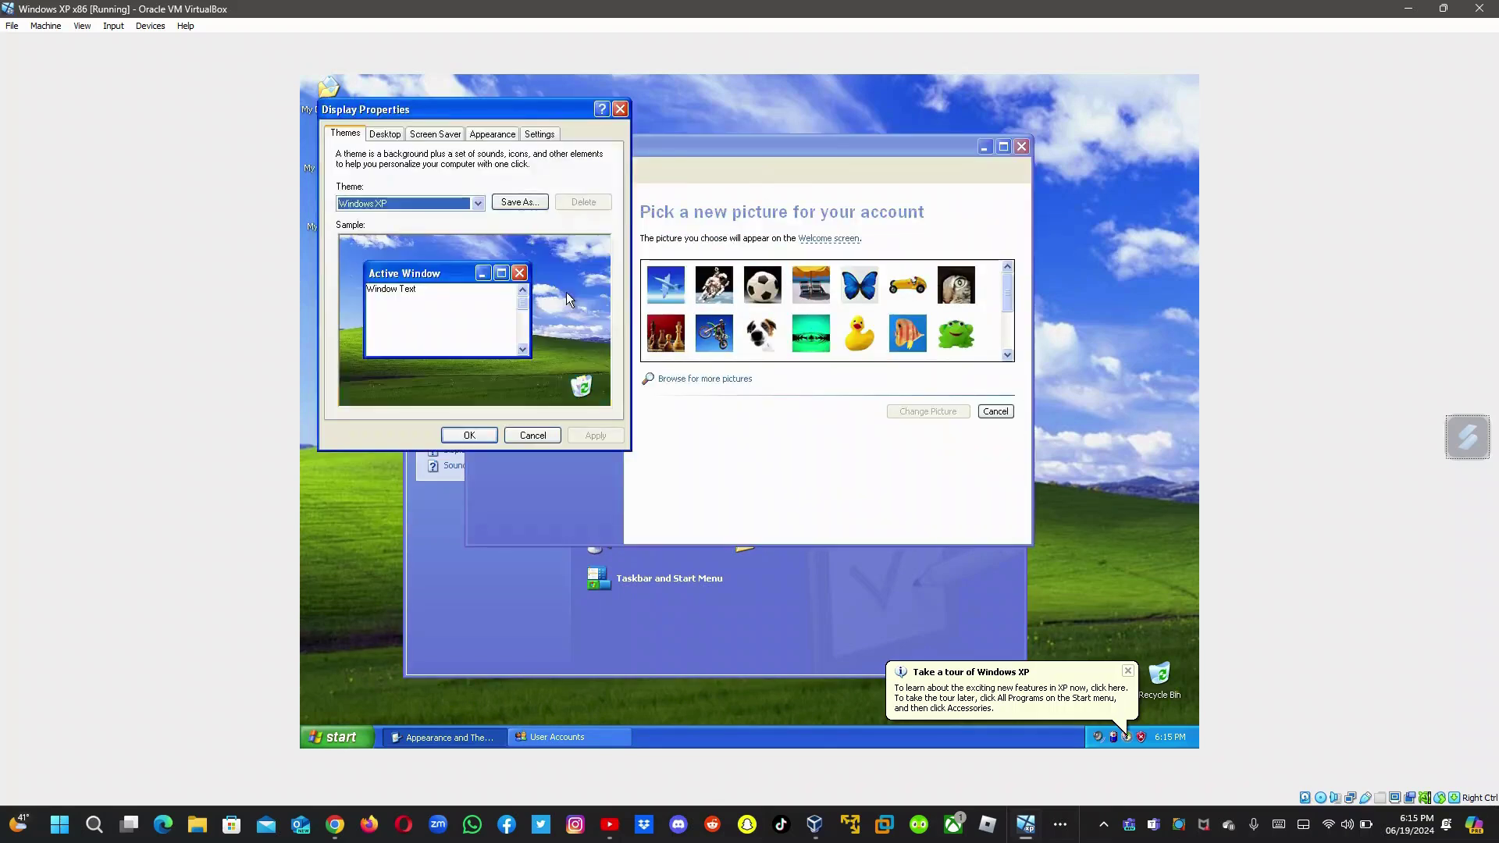
pyautogui.click(623, 110)
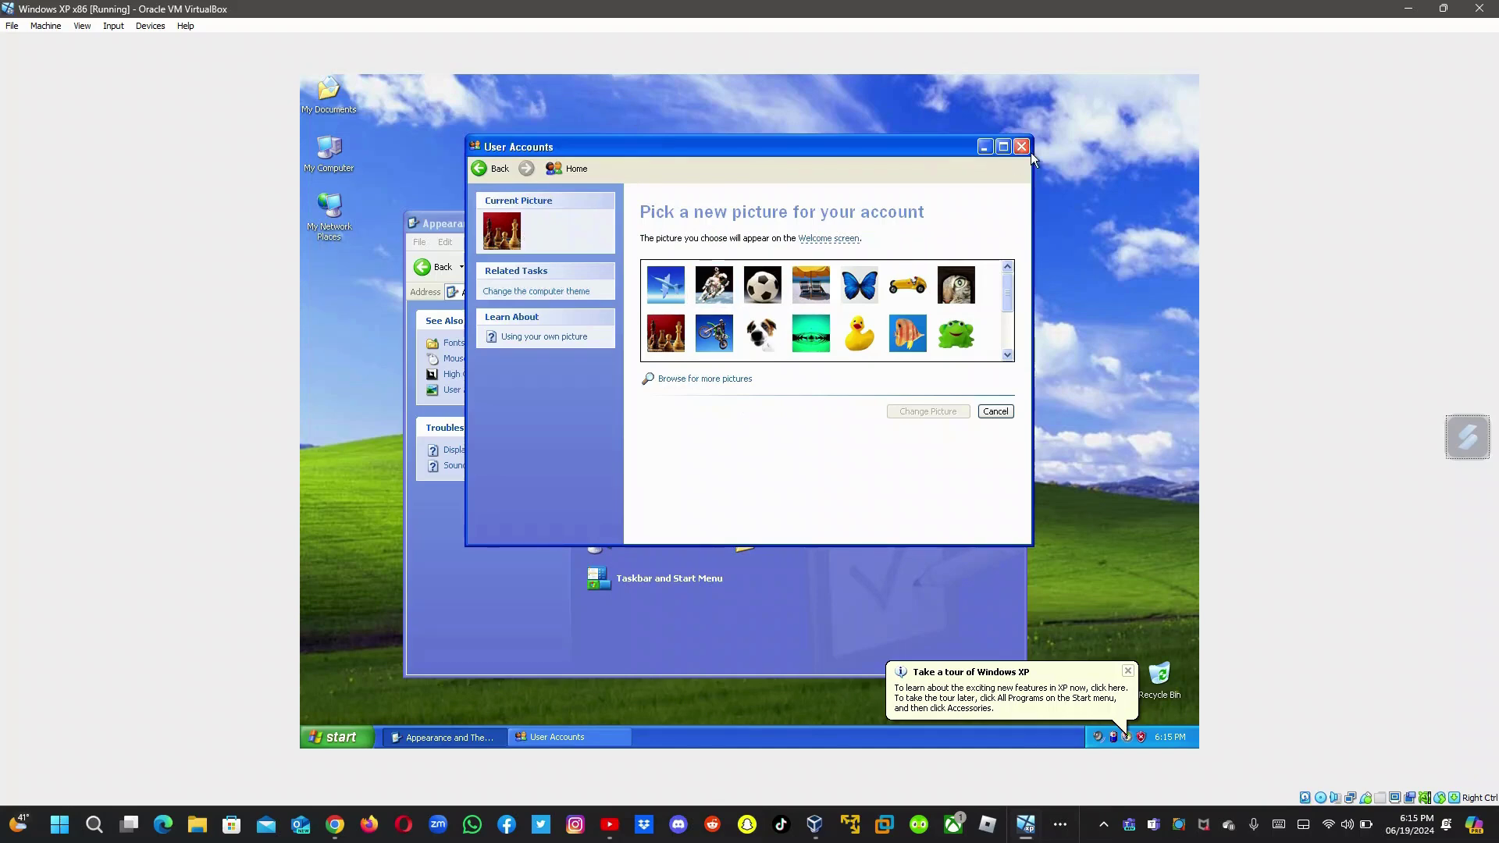
# Step: Close the account picture window and open User Accounts from Control Panel categories
pyautogui.click(1003, 146)
pyautogui.click(1187, 85)
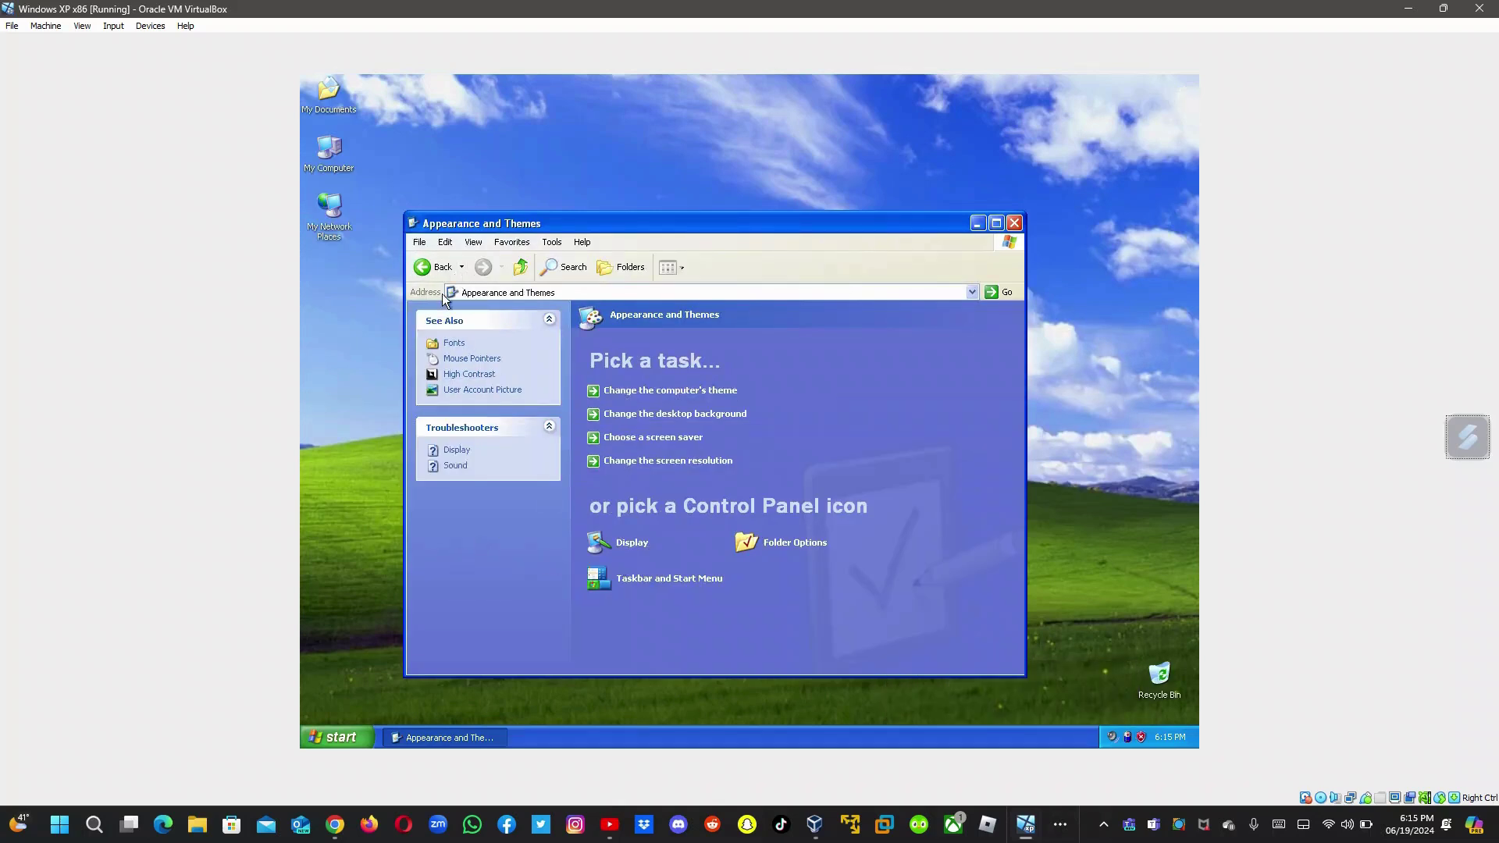
pyautogui.click(434, 272)
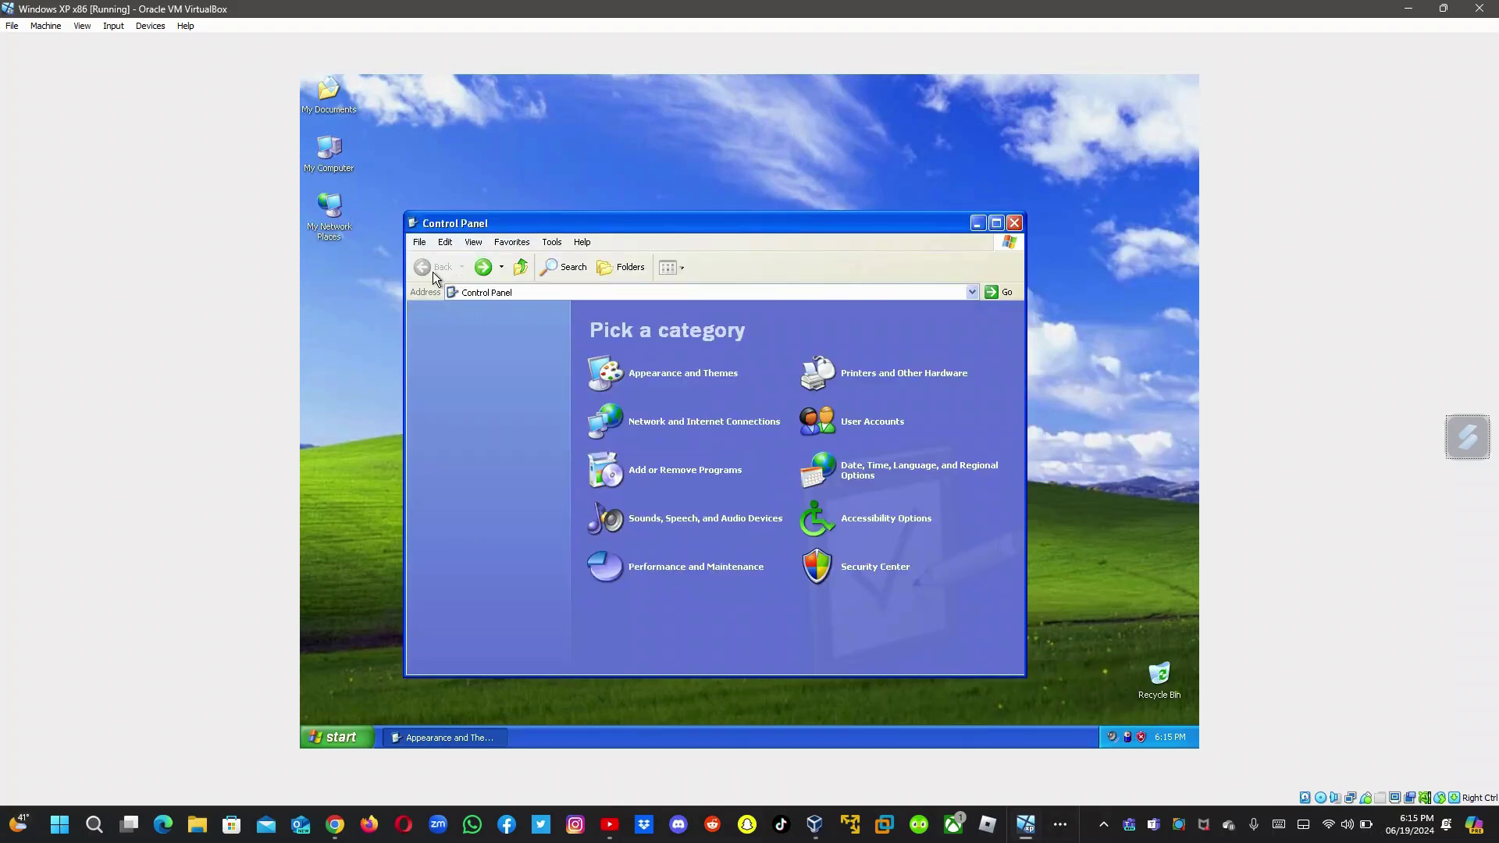
pyautogui.click(855, 436)
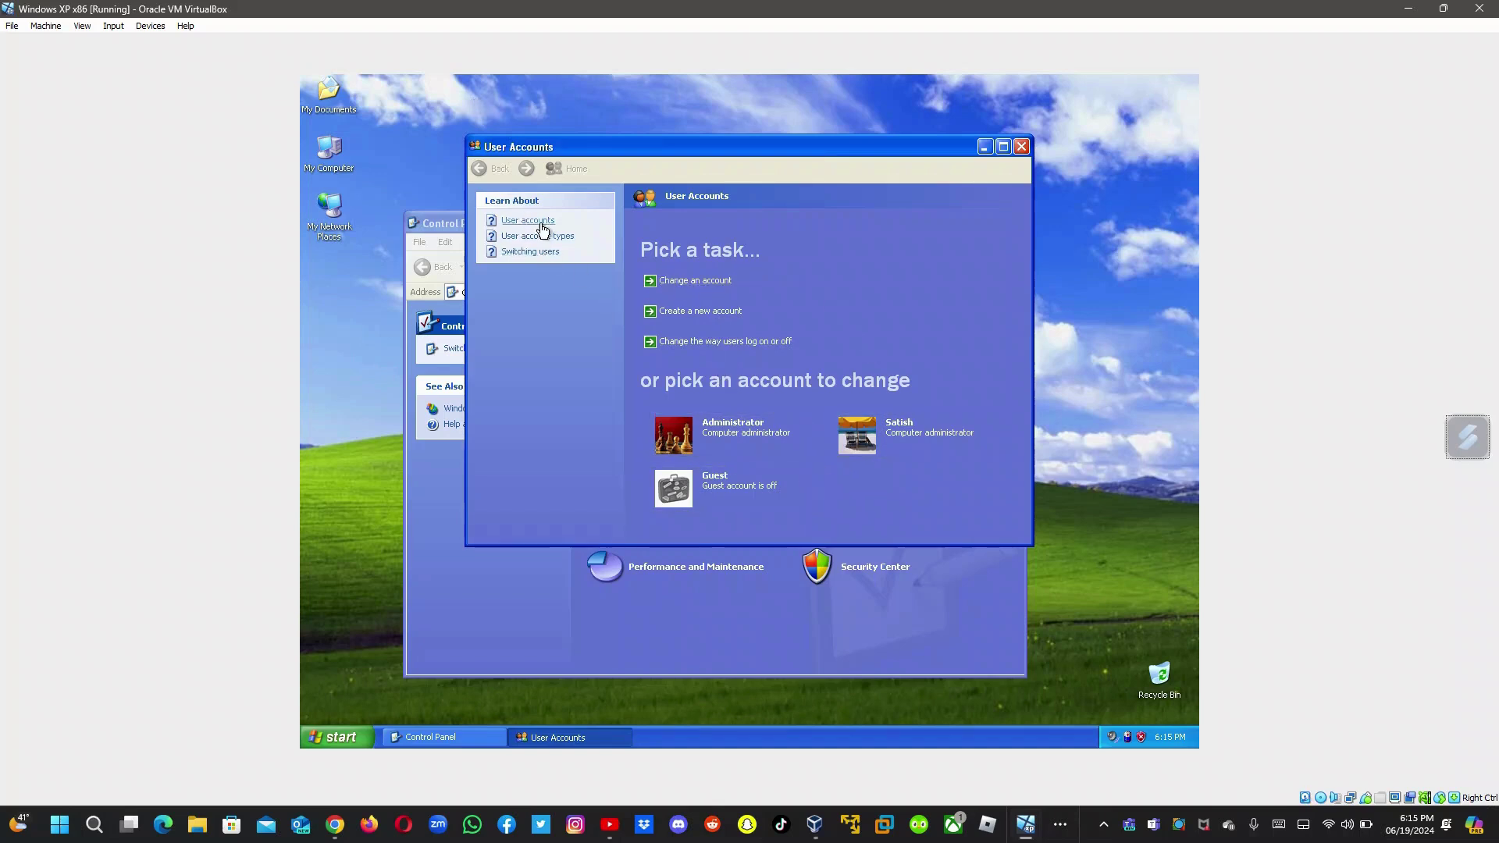
# Step: Read the 'Switching users' help topic, then close it and the User Accounts window
pyautogui.click(528, 253)
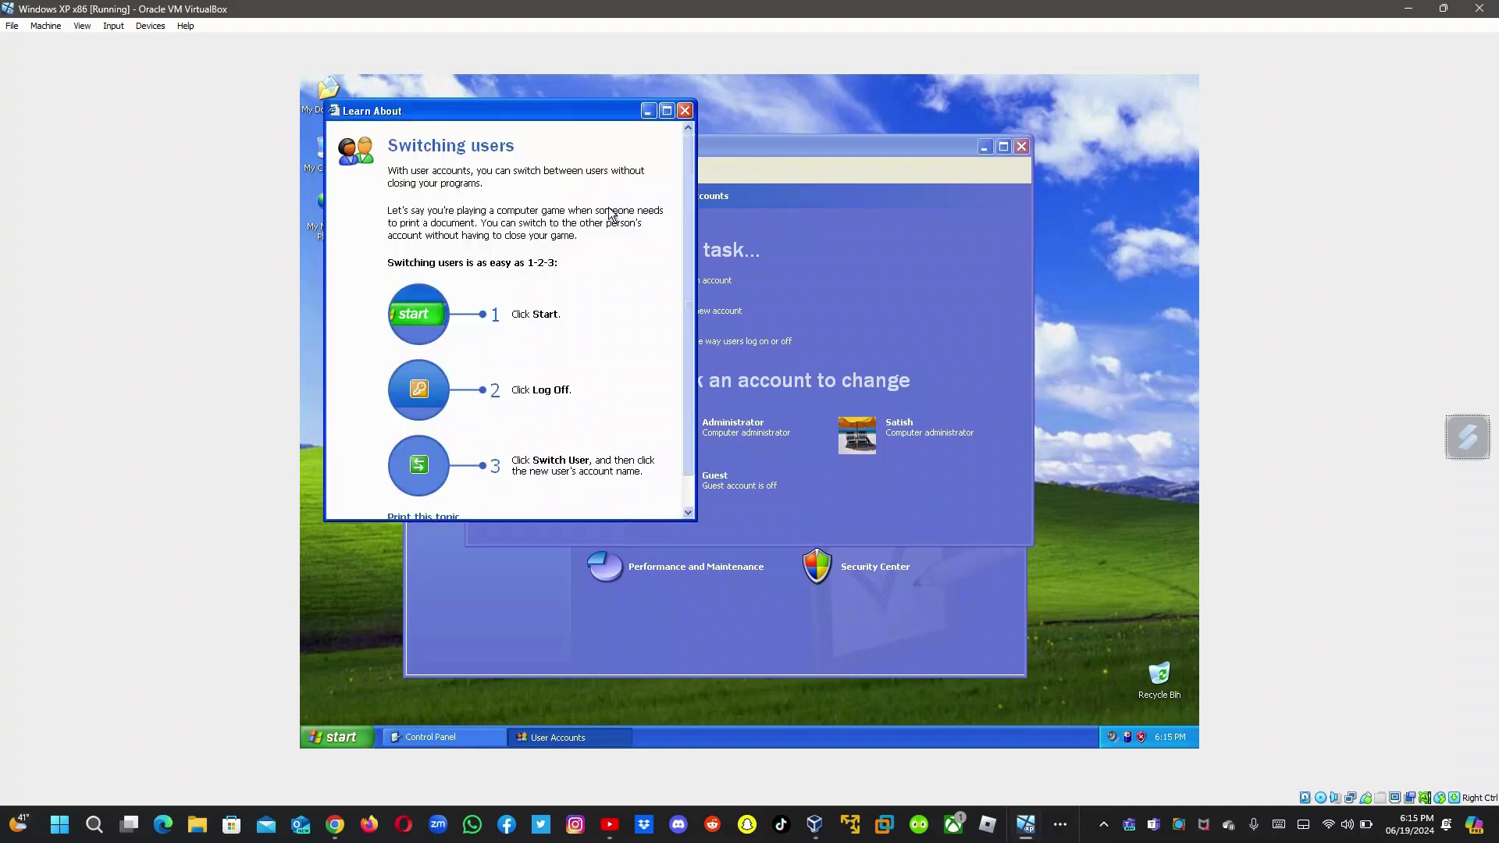
pyautogui.scroll(-1, 691, 493)
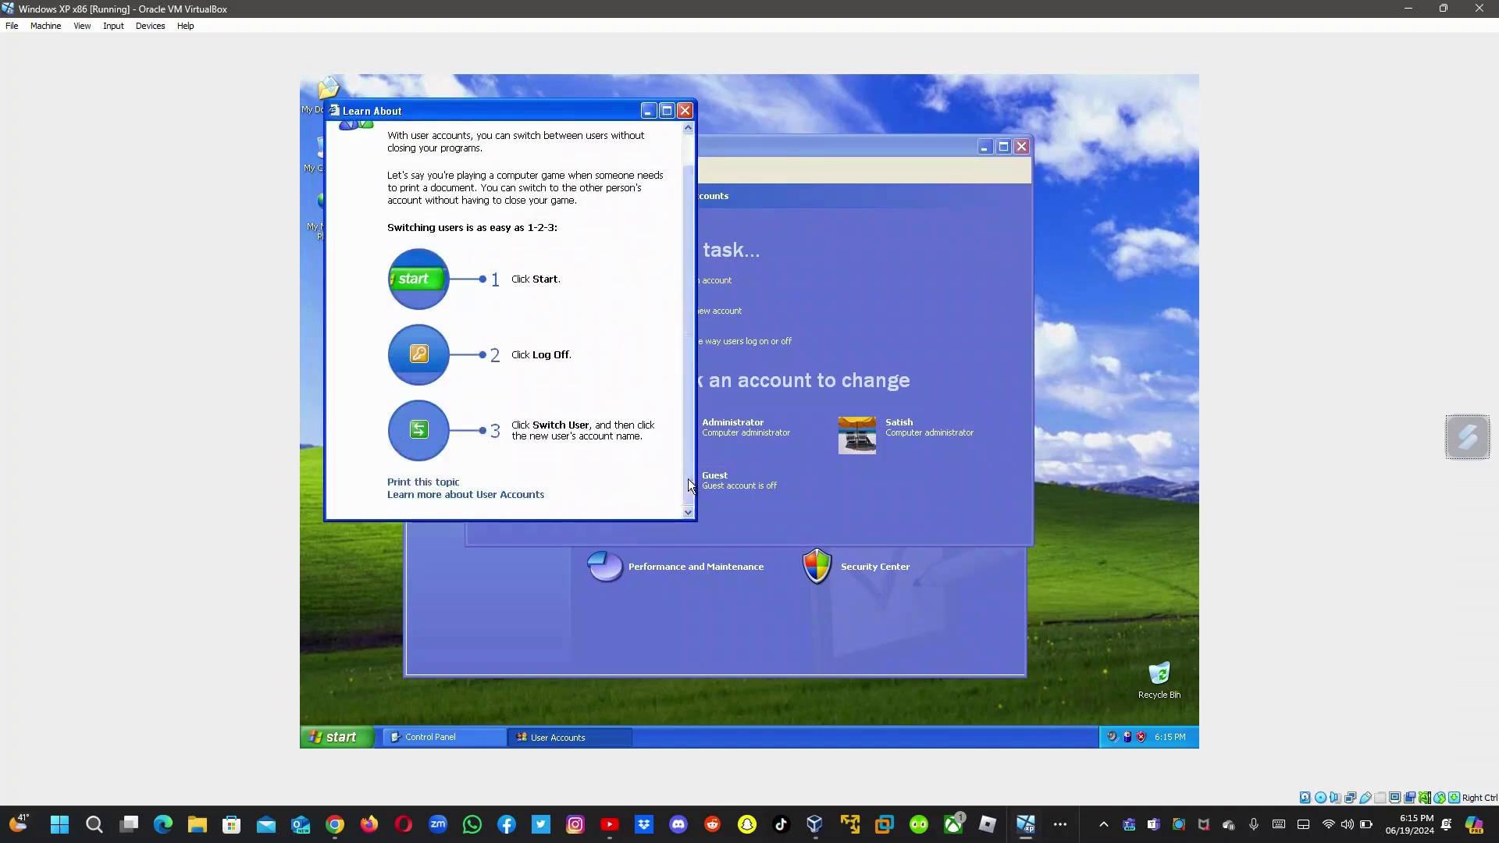
pyautogui.click(685, 110)
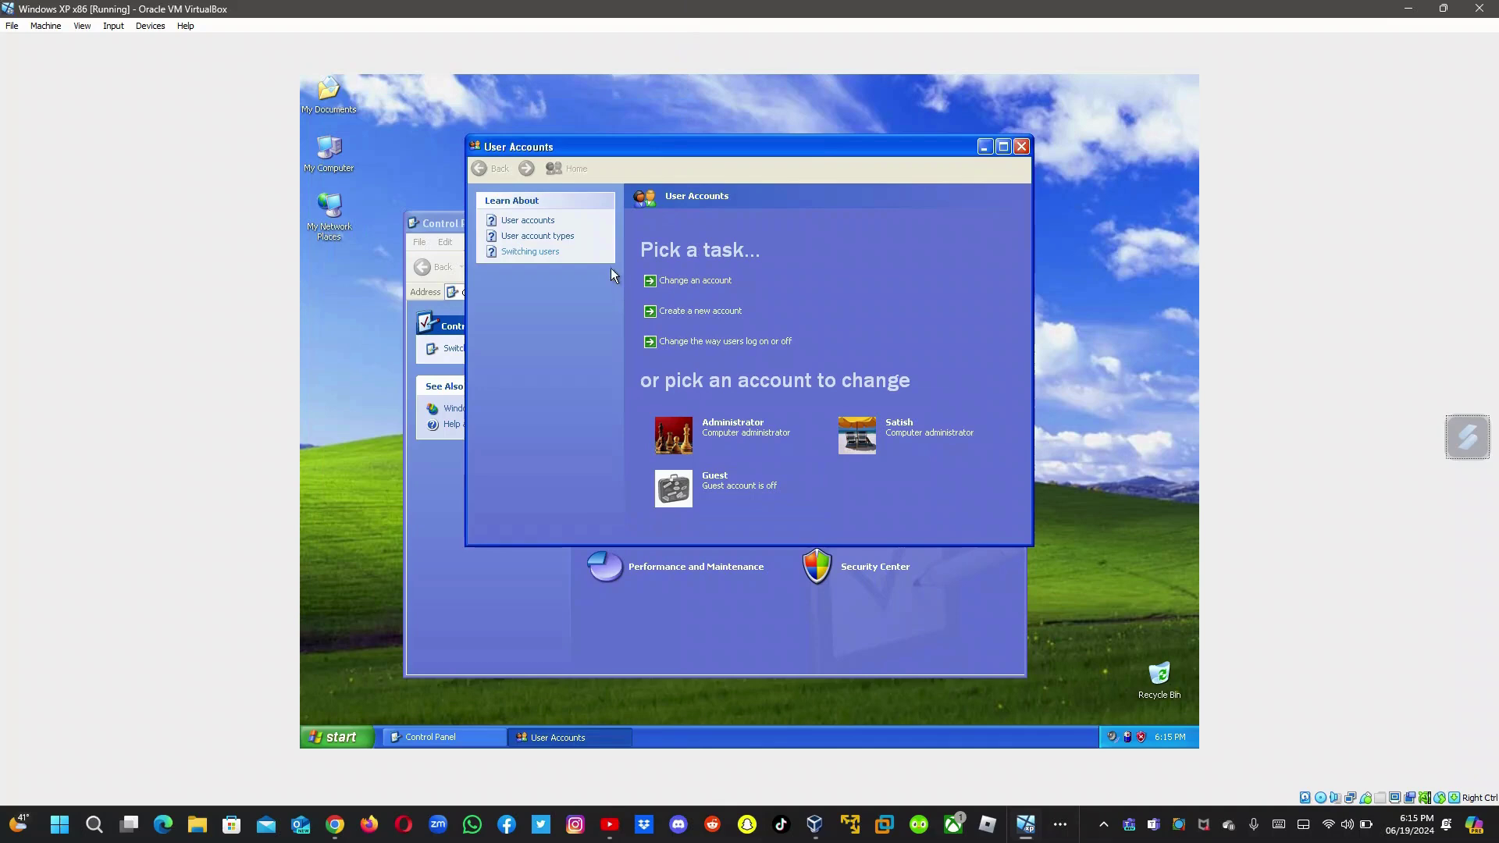
pyautogui.click(1021, 147)
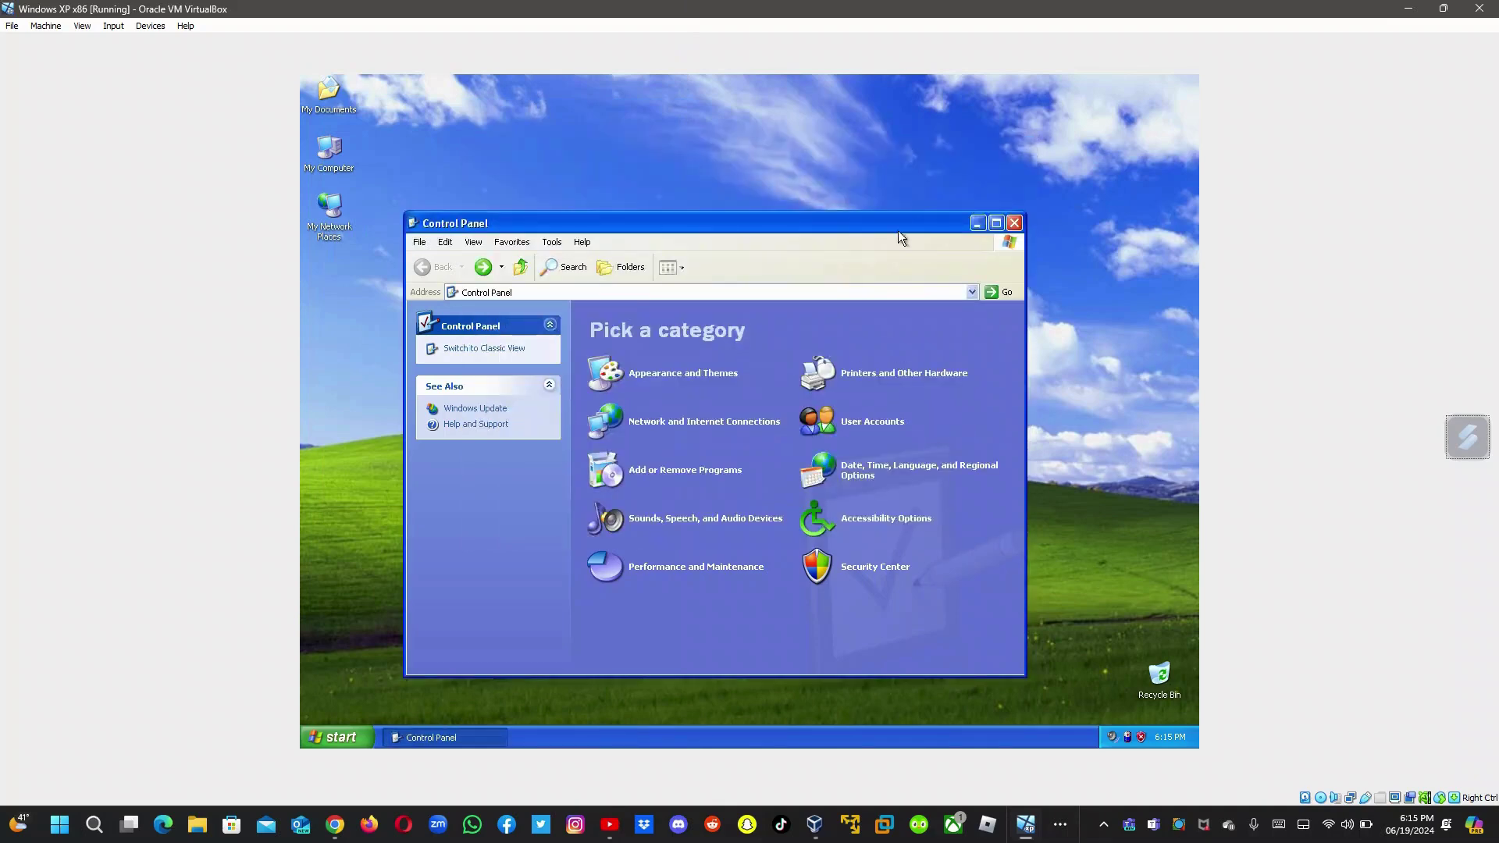
# Step: In Appearance and Themes' Taskbar and Start Menu properties, check Show Quick Launch and review Customize Start Menu
pyautogui.click(712, 374)
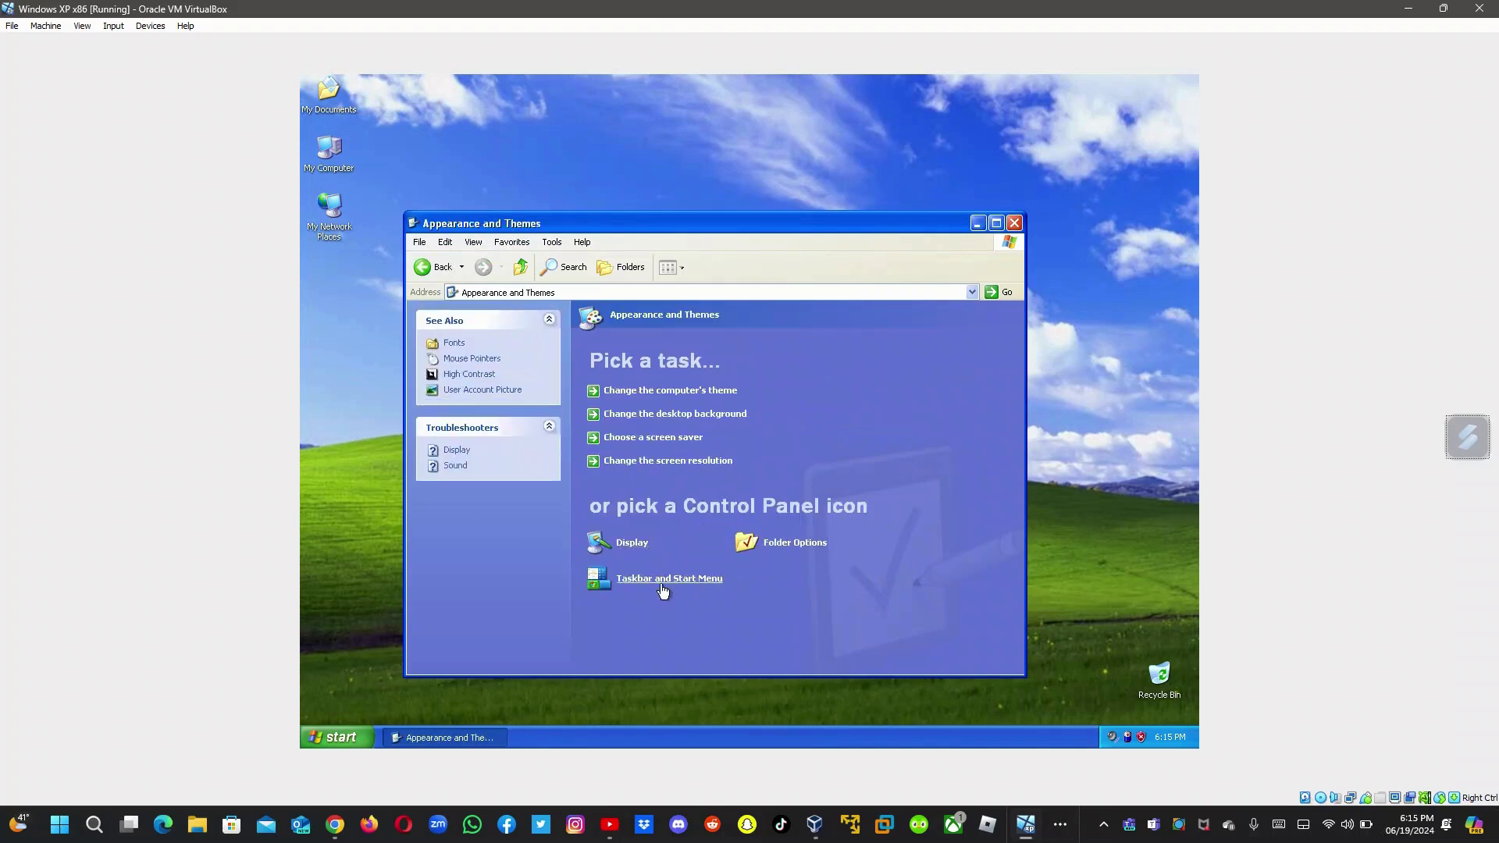
pyautogui.click(656, 581)
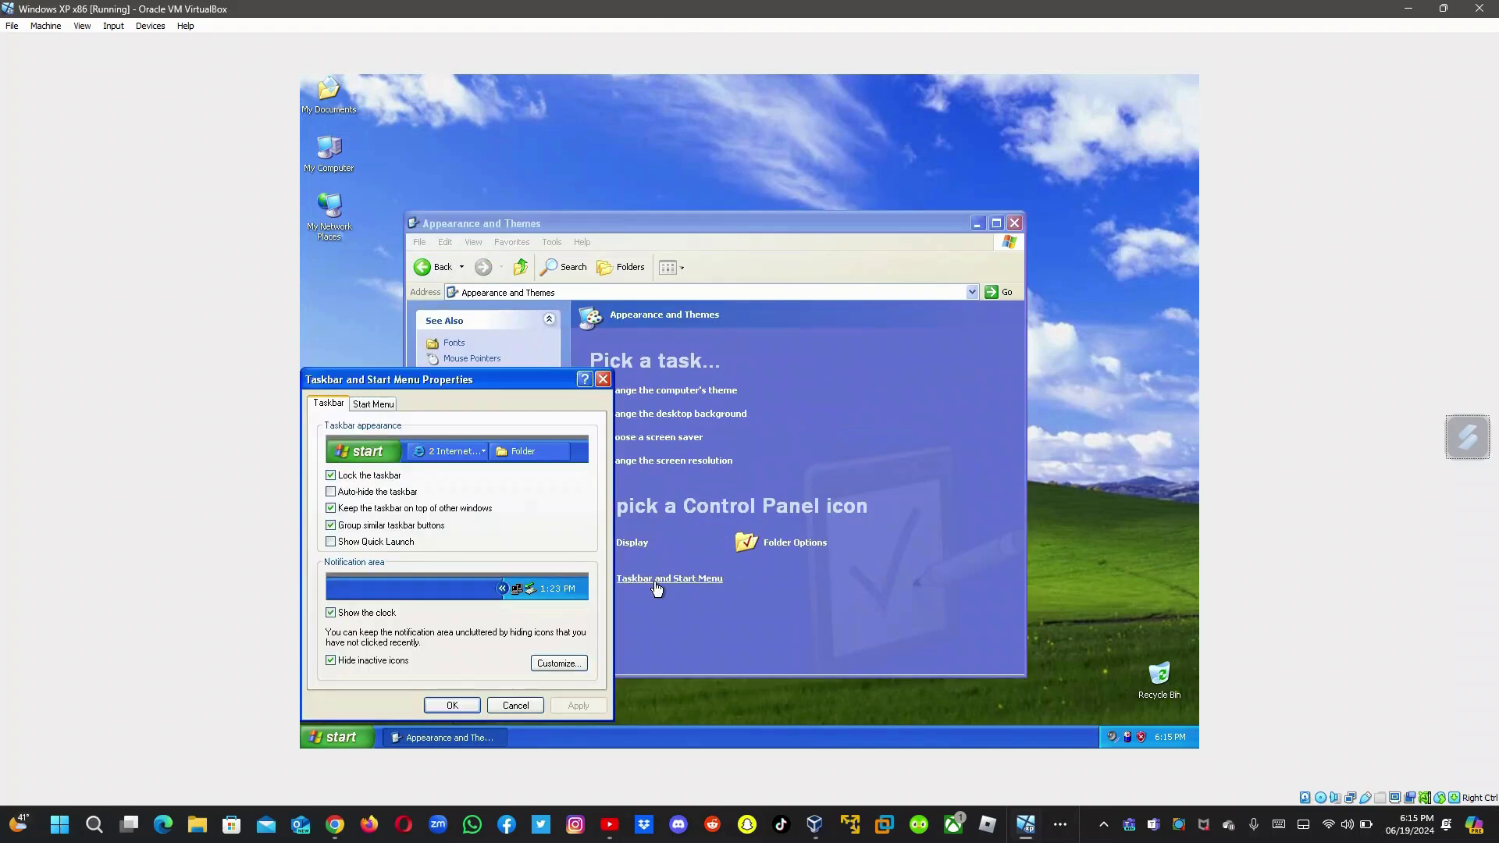
pyautogui.click(331, 542)
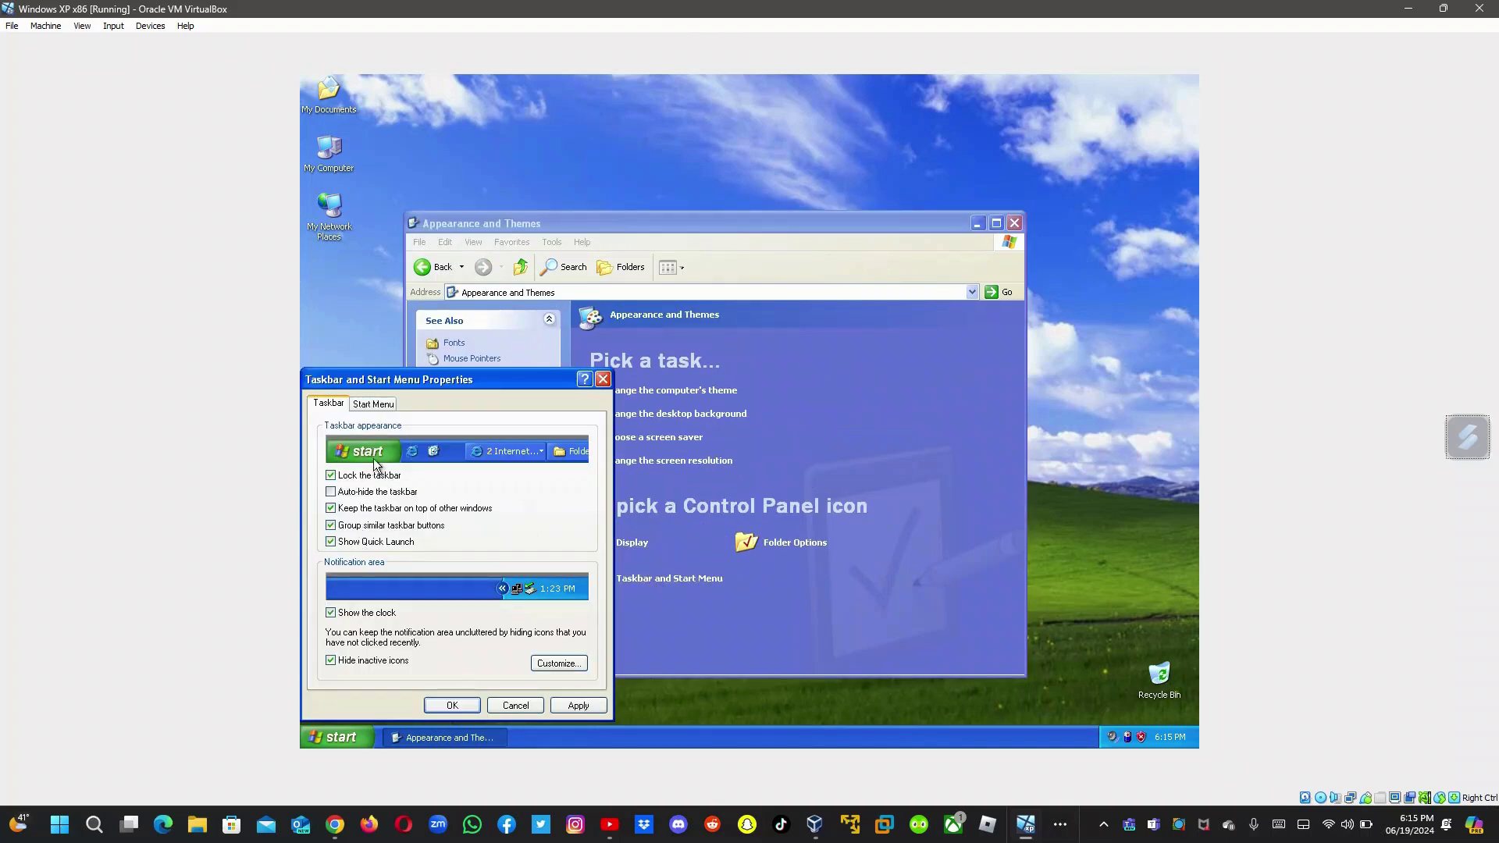
pyautogui.click(373, 404)
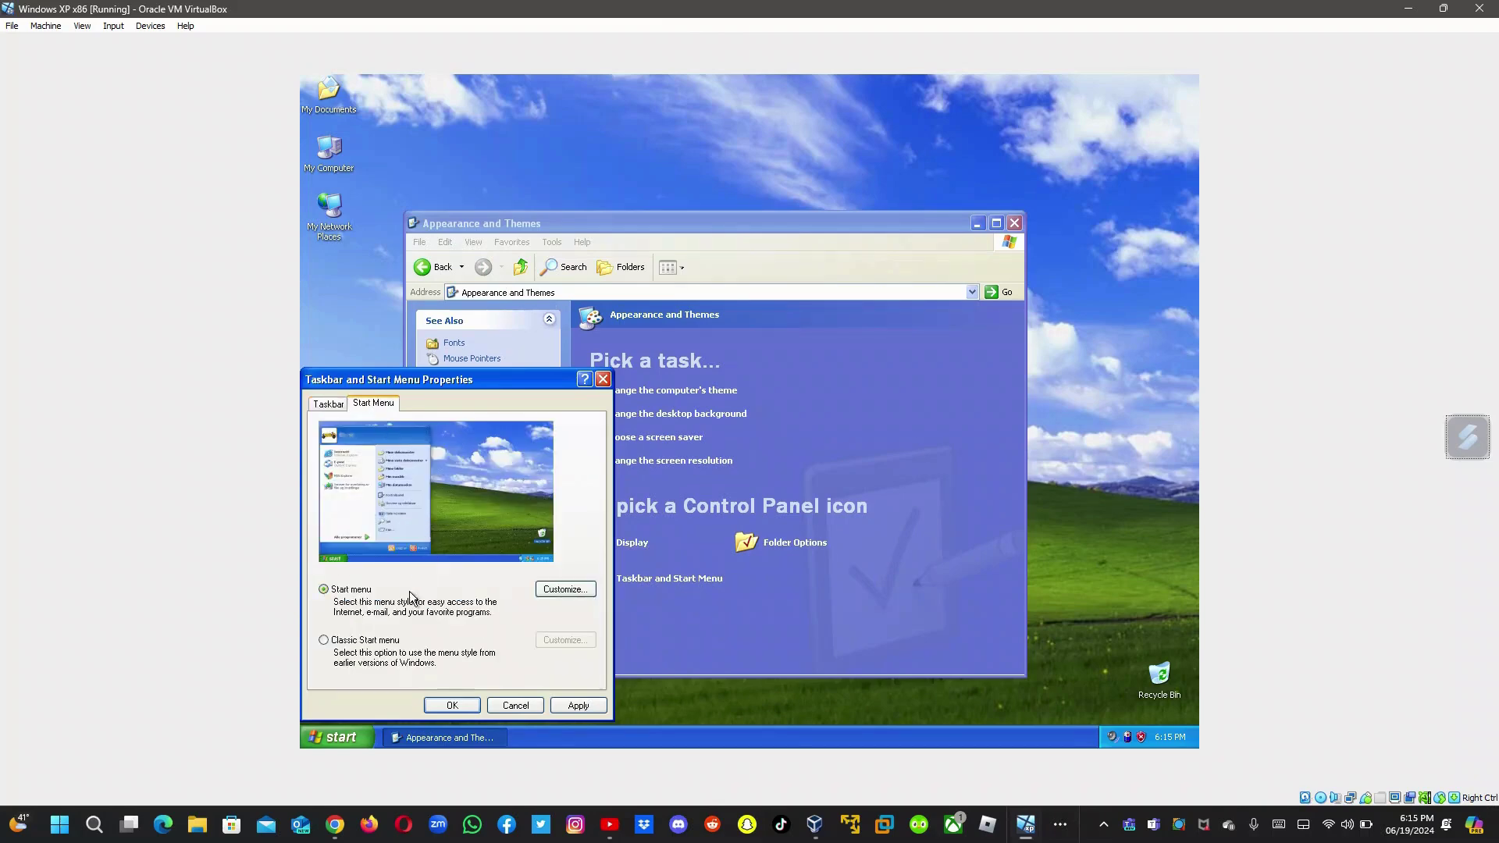
pyautogui.click(558, 599)
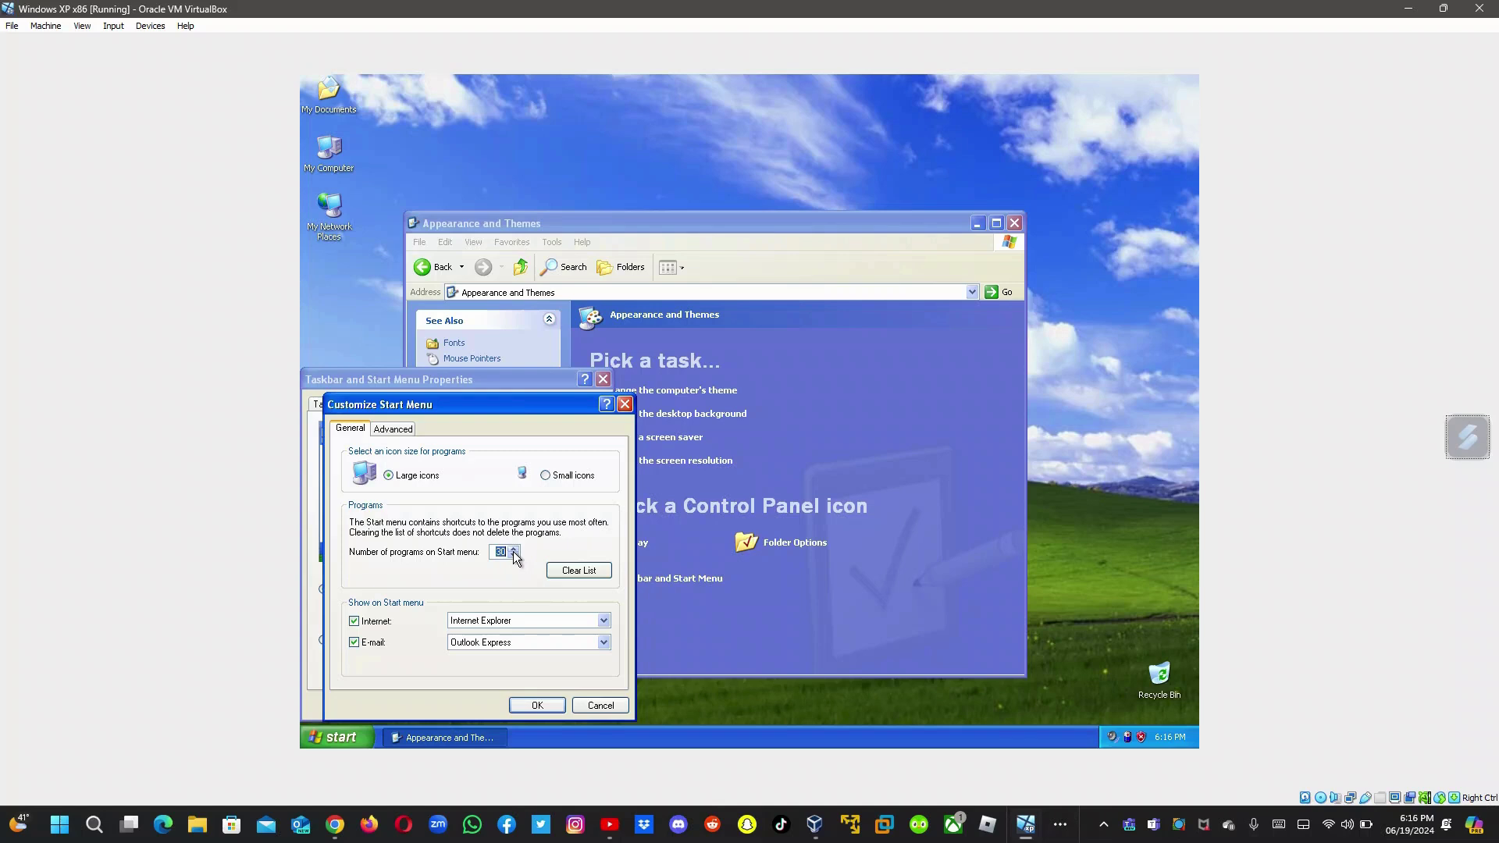
pyautogui.click(537, 705)
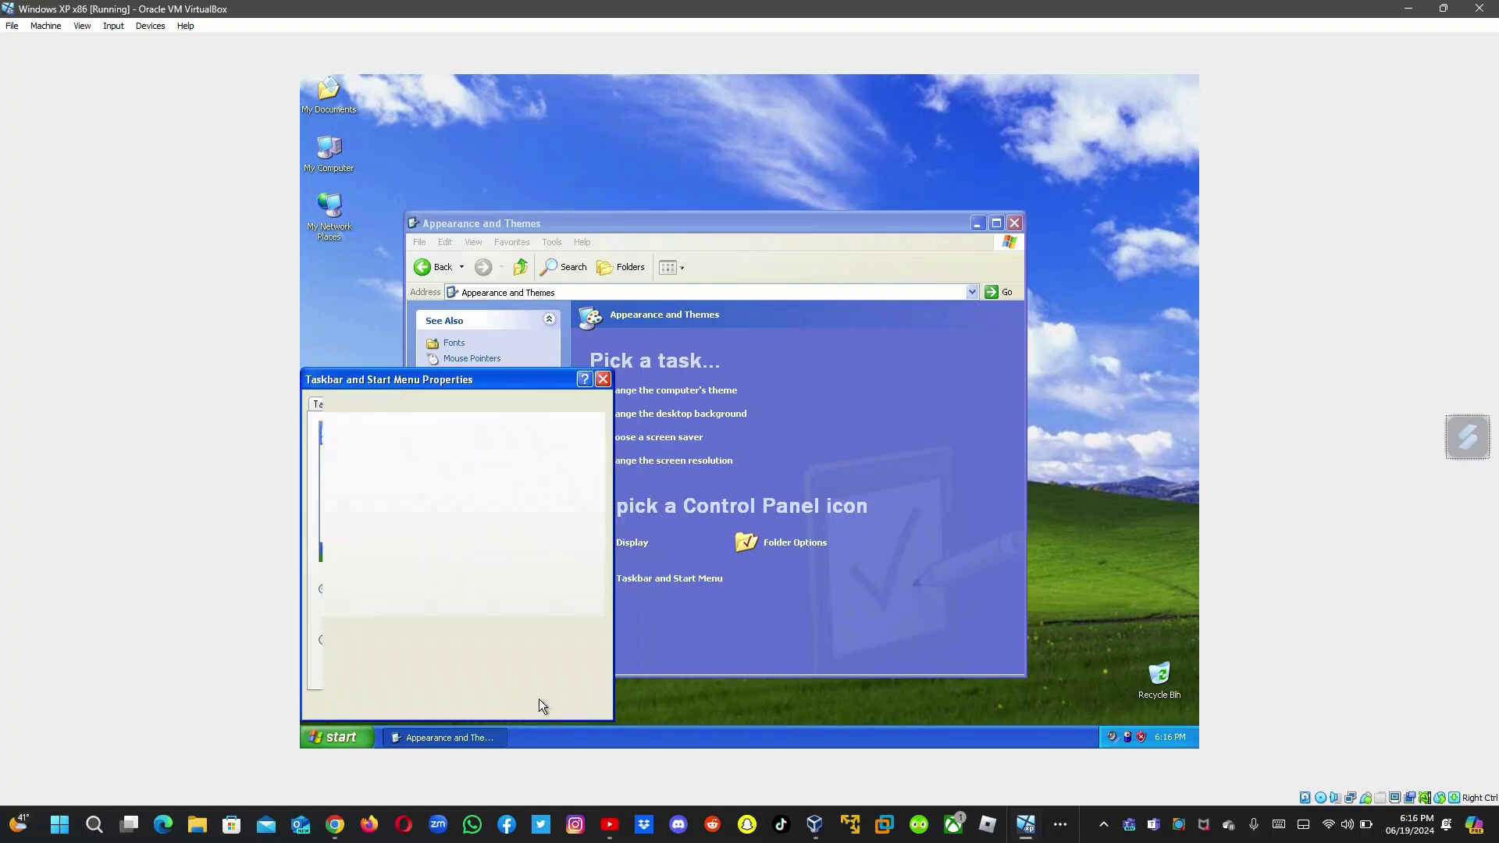
# Step: Apply the Quick Launch setting while checking the Start menu, then confirm and close Appearance and Themes
pyautogui.click(343, 736)
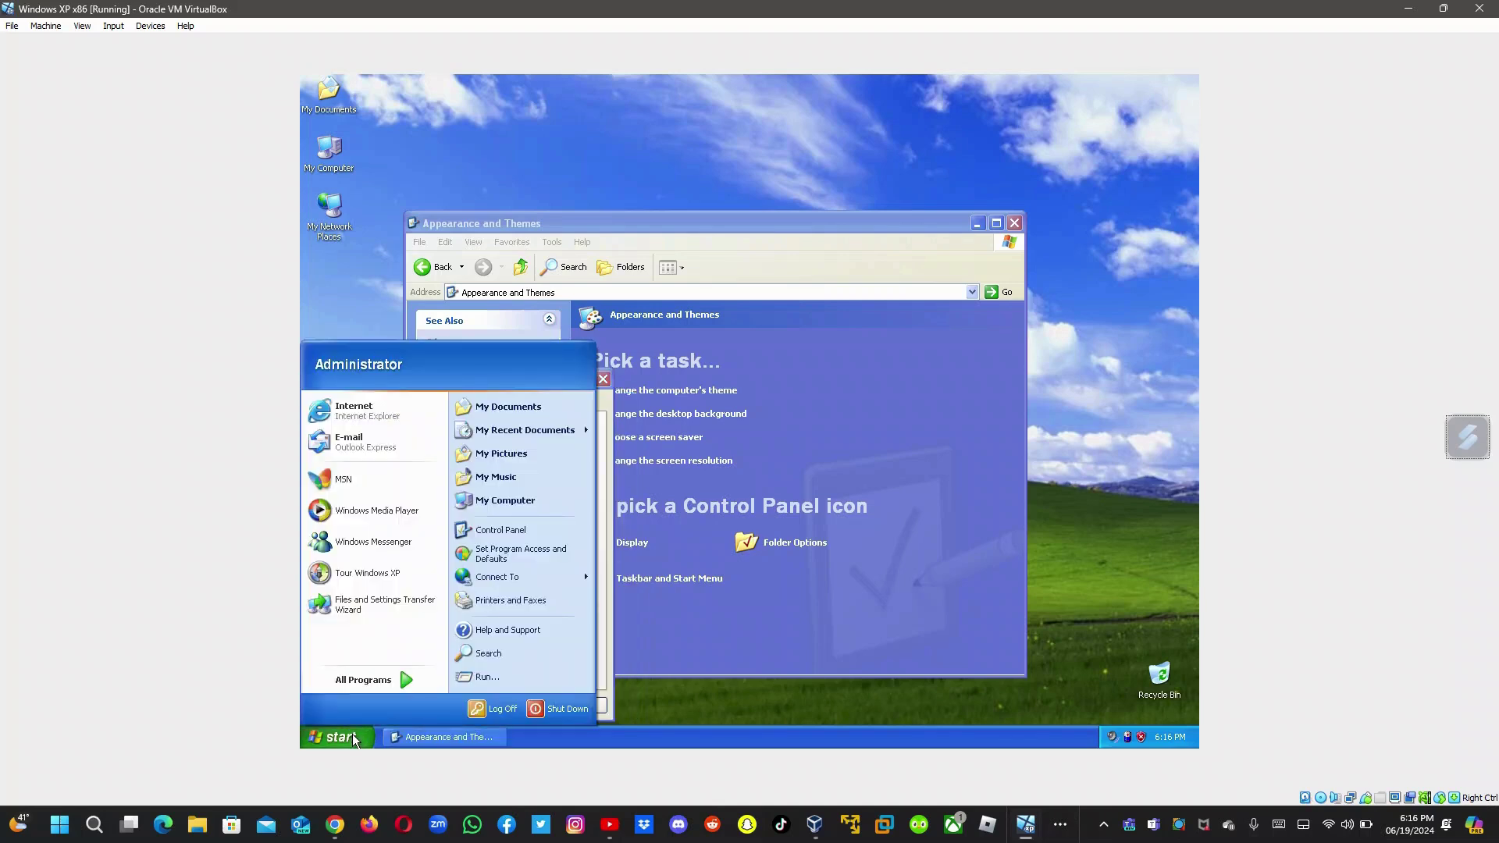
pyautogui.click(752, 638)
pyautogui.click(576, 706)
pyautogui.click(371, 736)
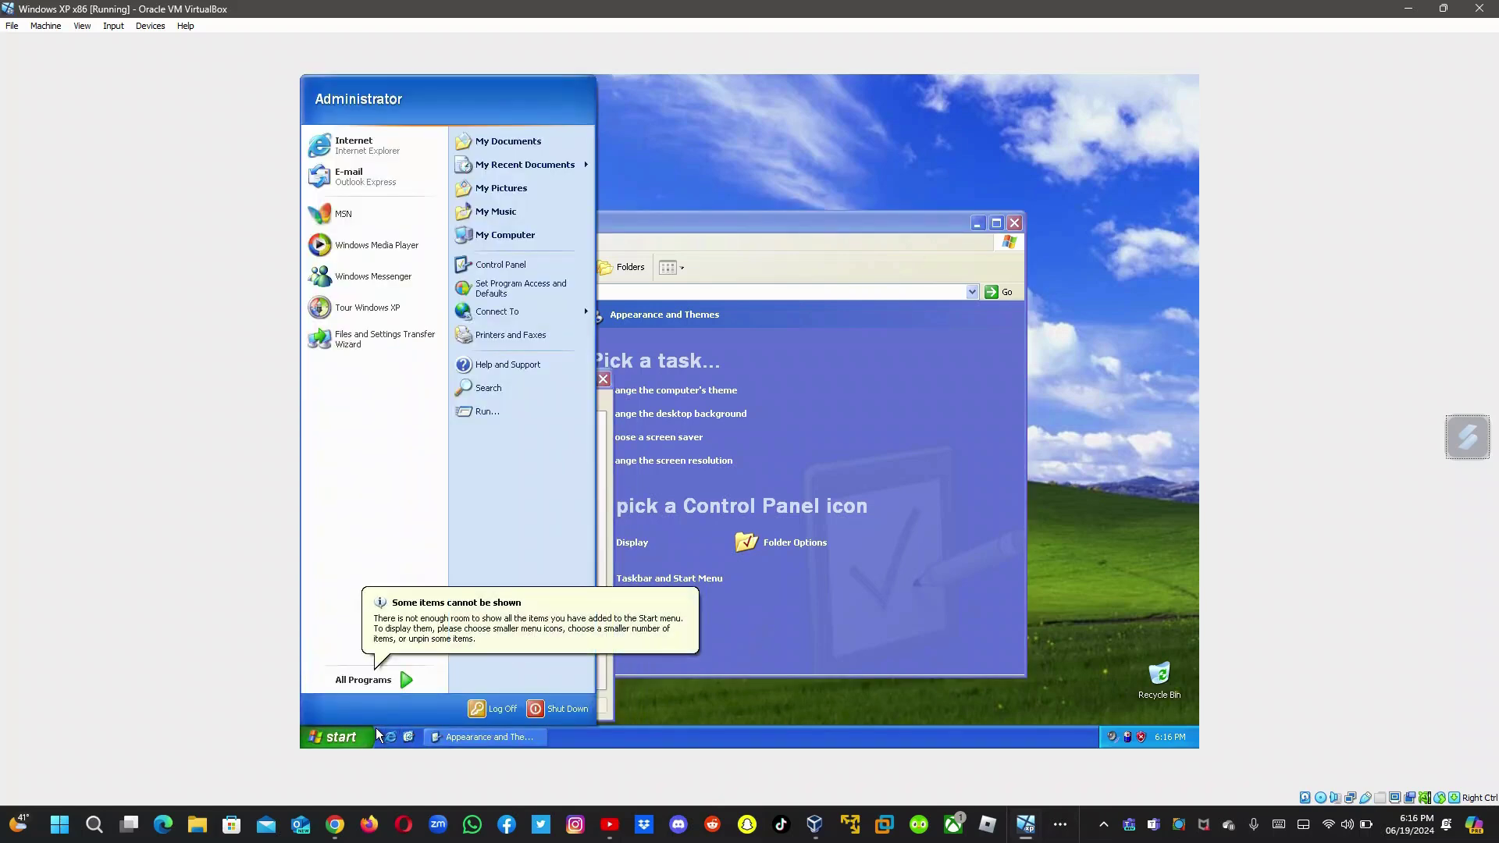
pyautogui.click(748, 687)
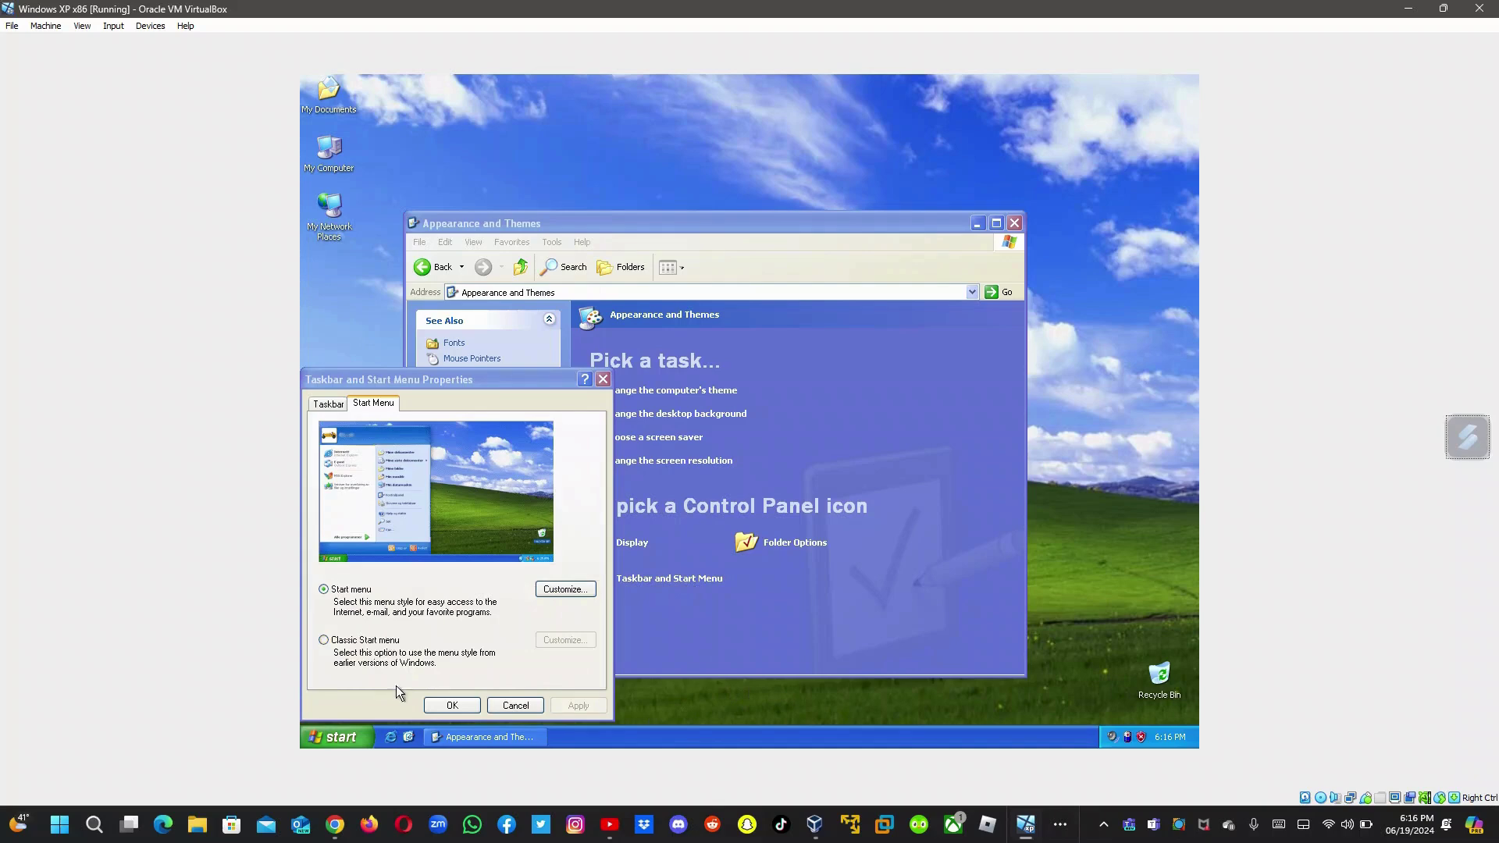
pyautogui.click(321, 737)
pyautogui.click(710, 703)
pyautogui.click(454, 706)
pyautogui.click(1015, 224)
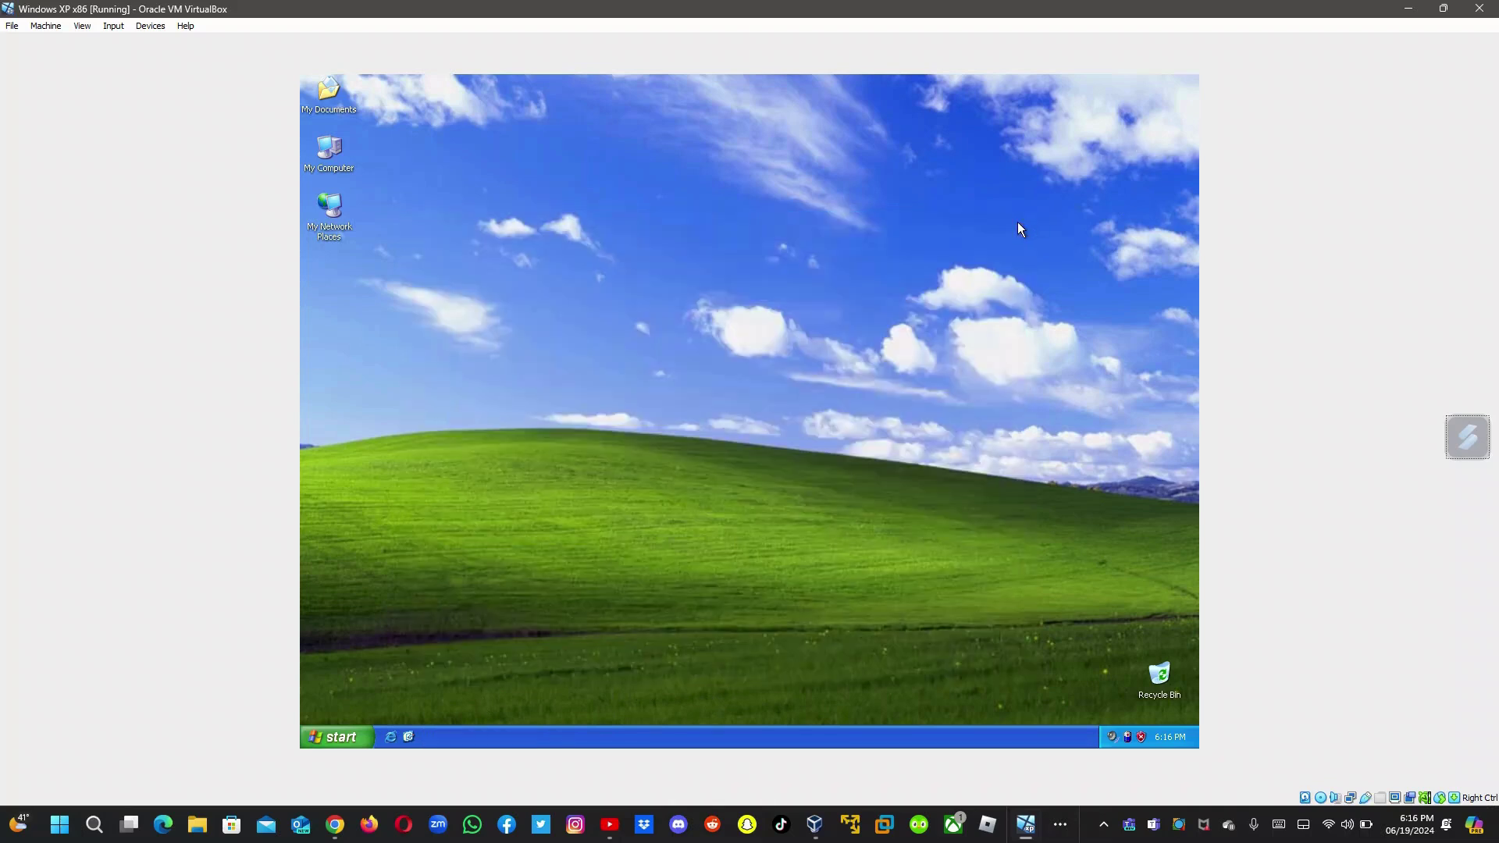
# Step: Launch Internet Explorer, load google.com, and maximise the browser window
pyautogui.click(327, 738)
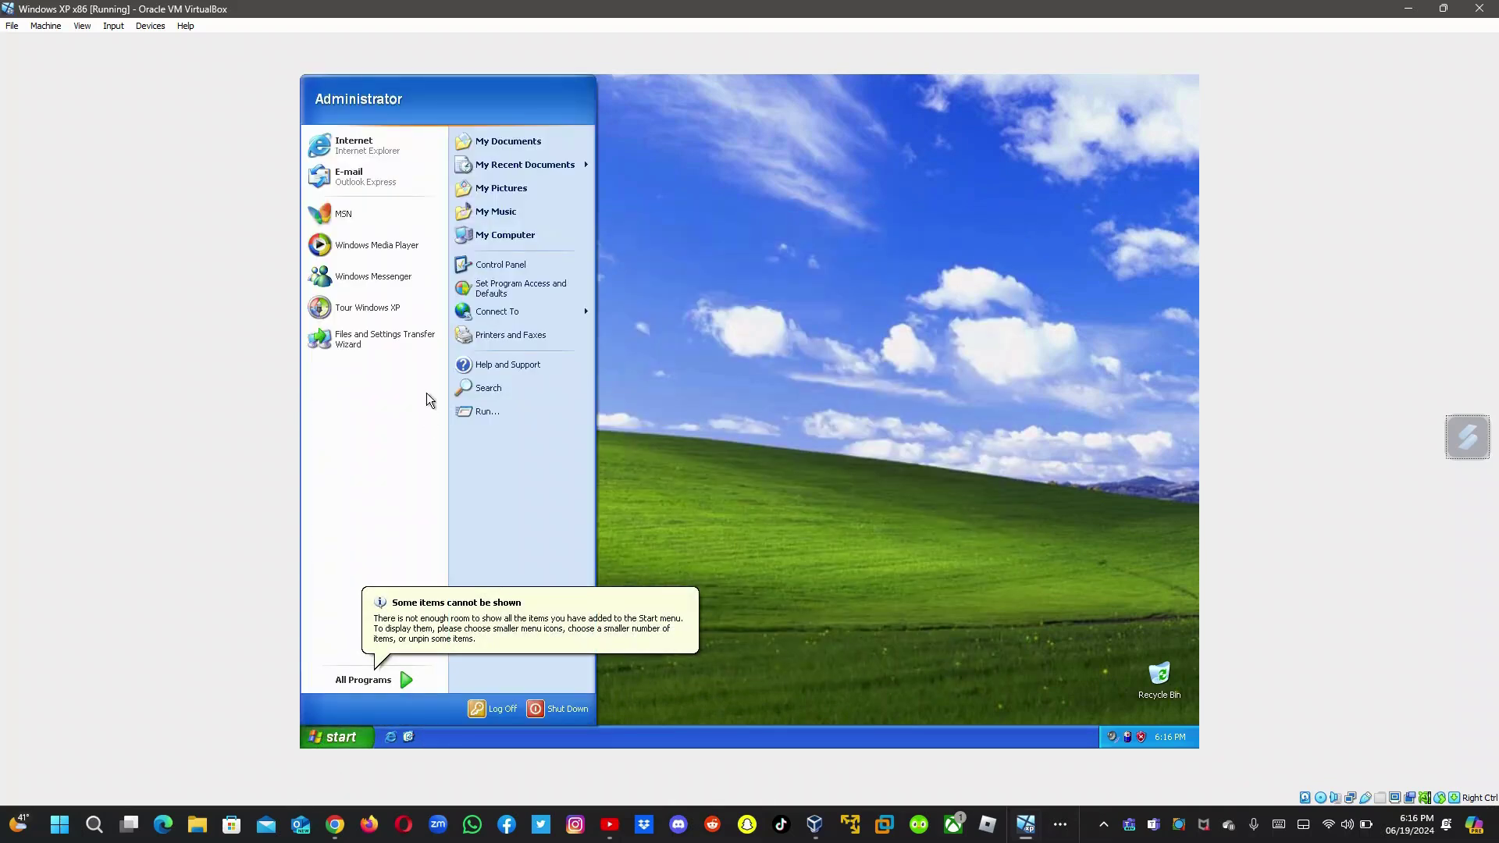
pyautogui.click(406, 144)
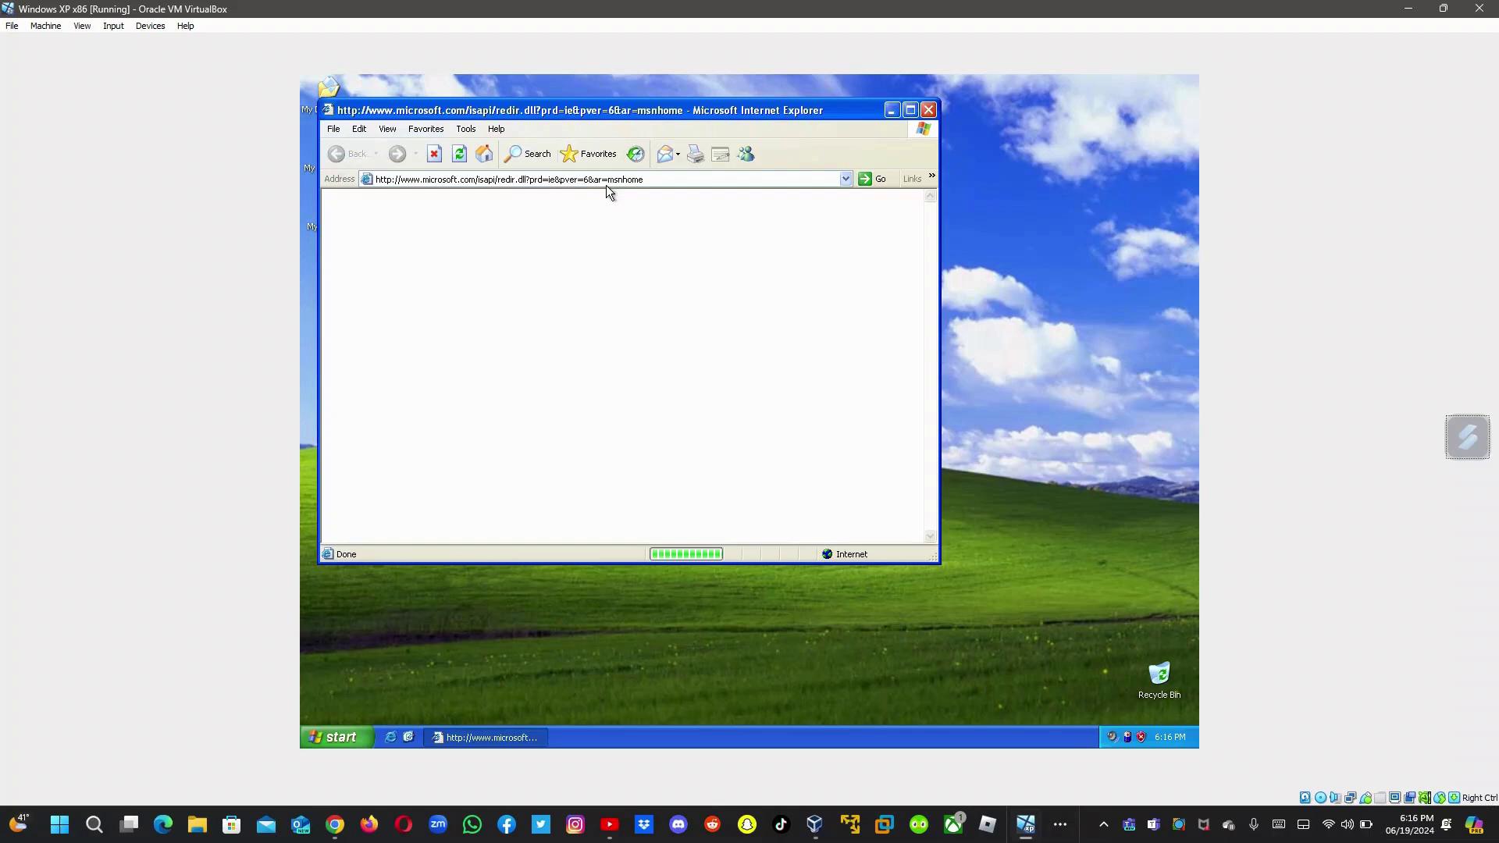
pyautogui.click(661, 179)
pyautogui.write('goog')
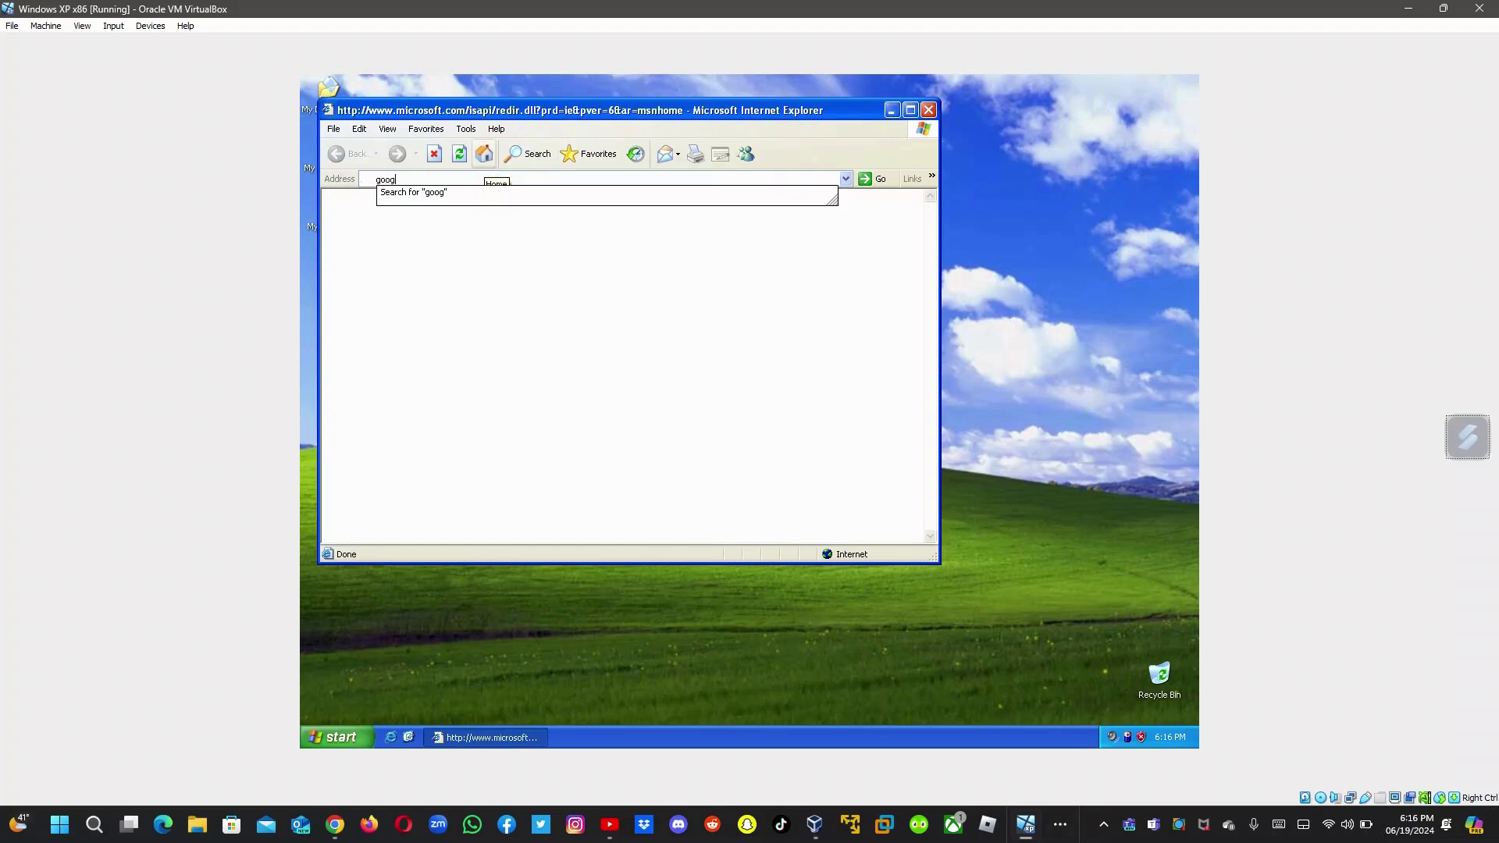
pyautogui.write('le.com')
pyautogui.press('Return')
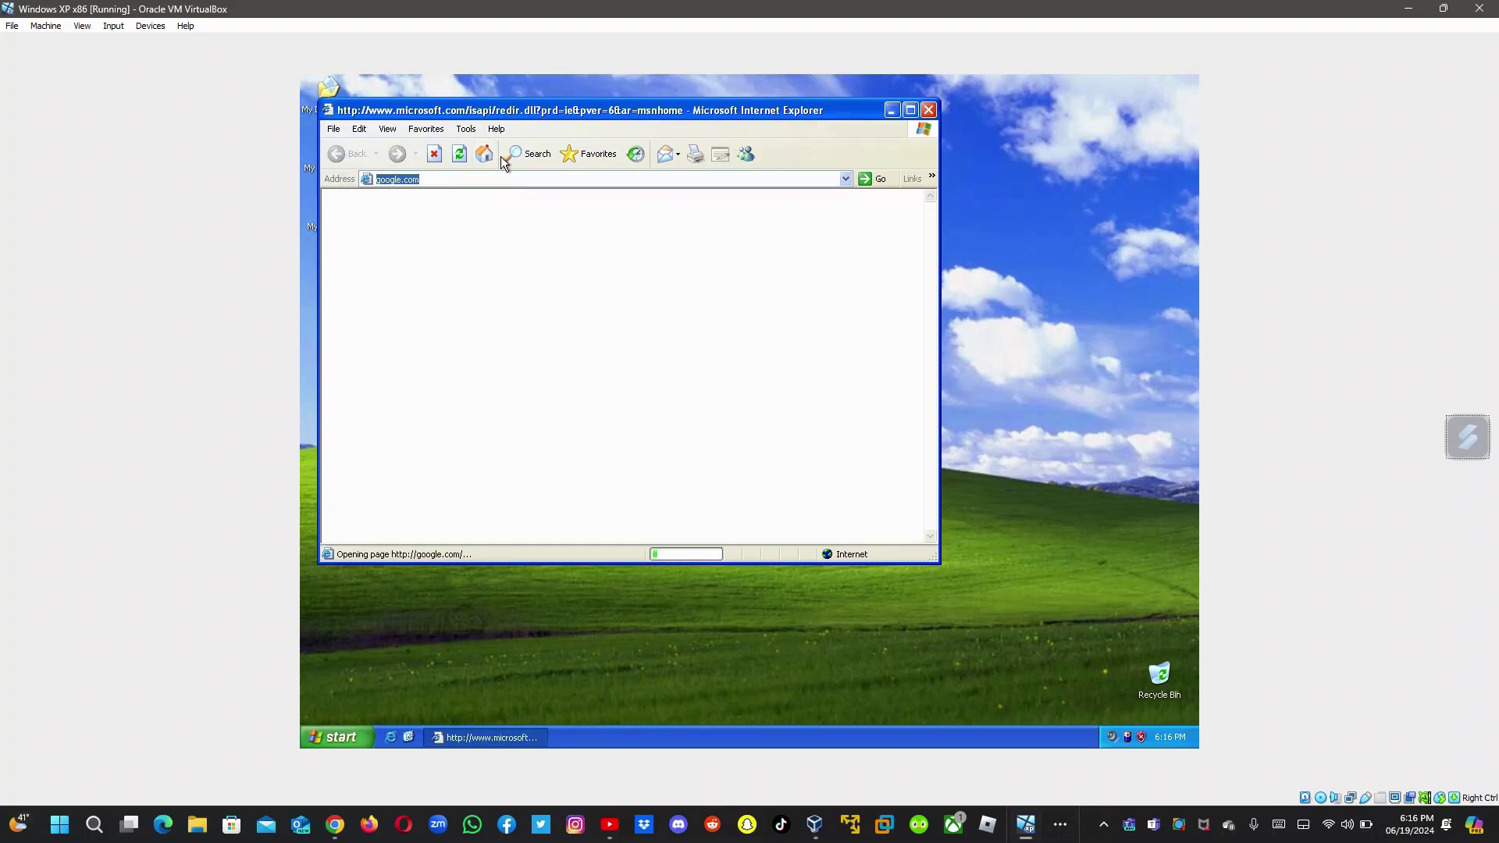
pyautogui.click(909, 110)
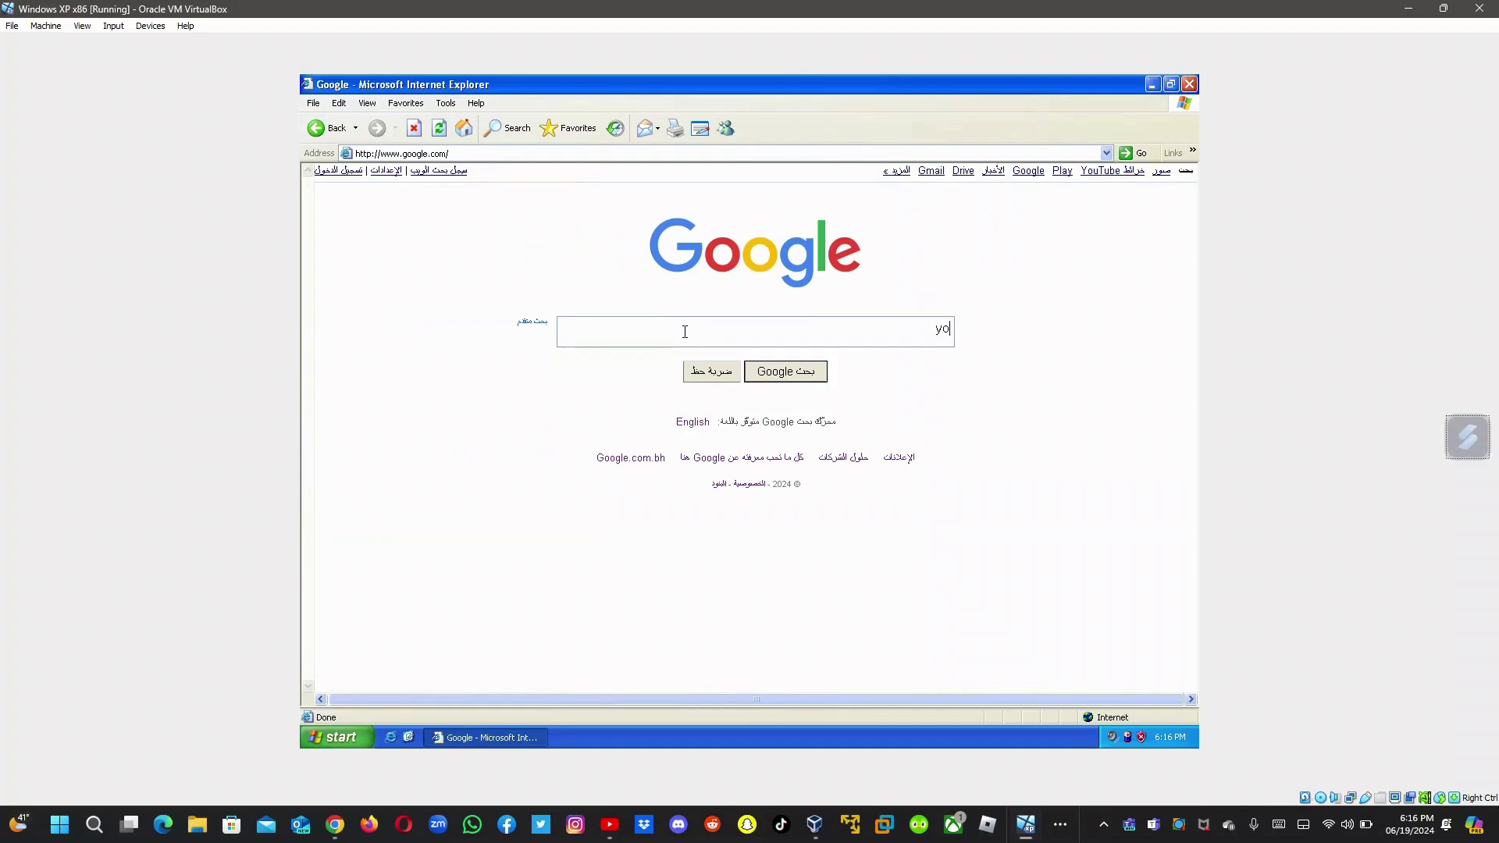
# Step: Search Google for 'youtube', open YouTube: Home past the prompts, then enter windowsupdaterestore in the address bar
pyautogui.write('e')
pyautogui.press('Return')
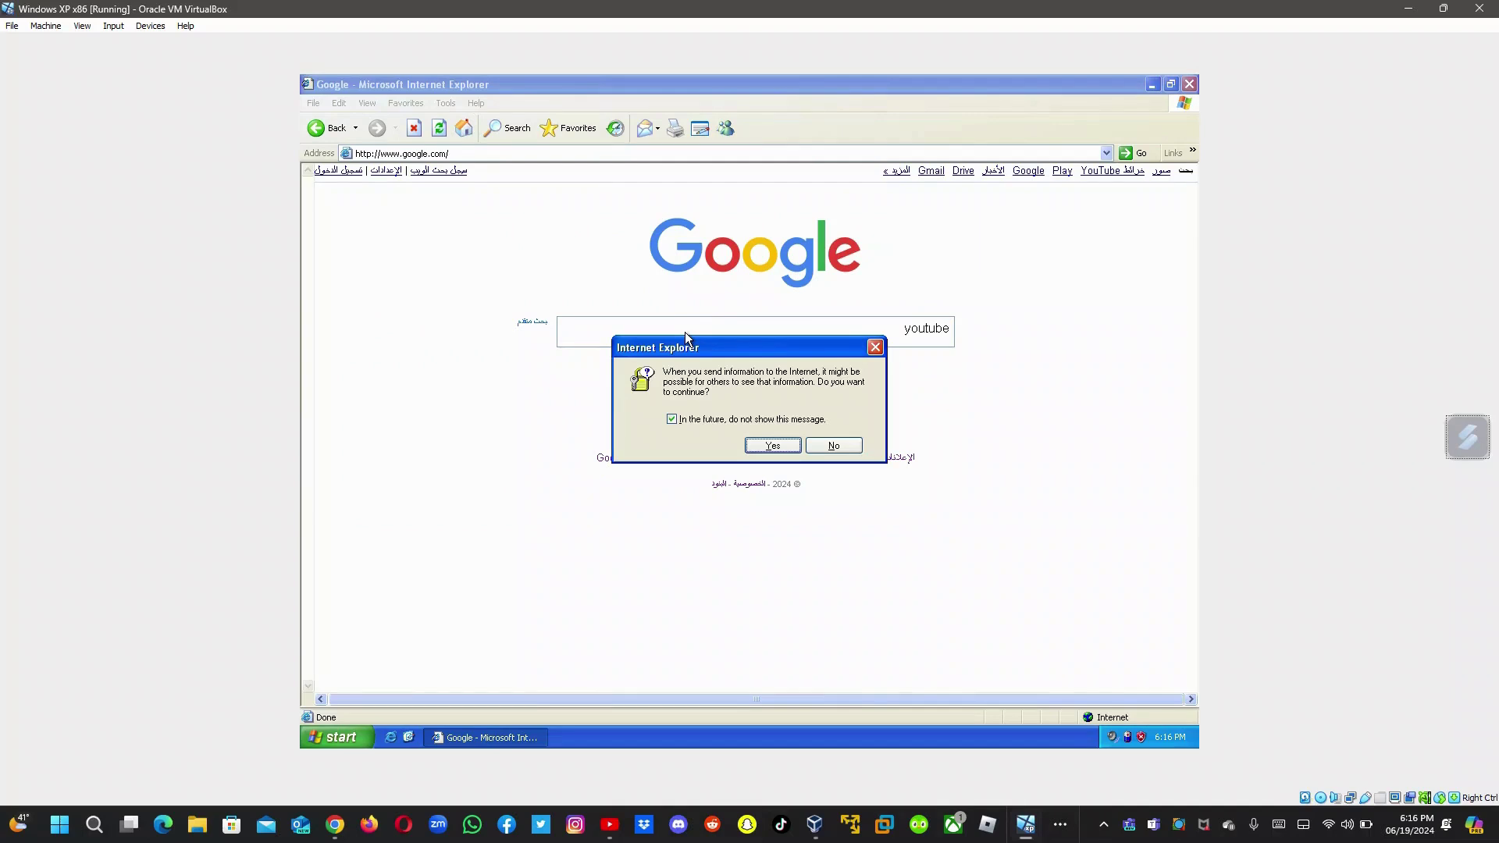
pyautogui.click(772, 445)
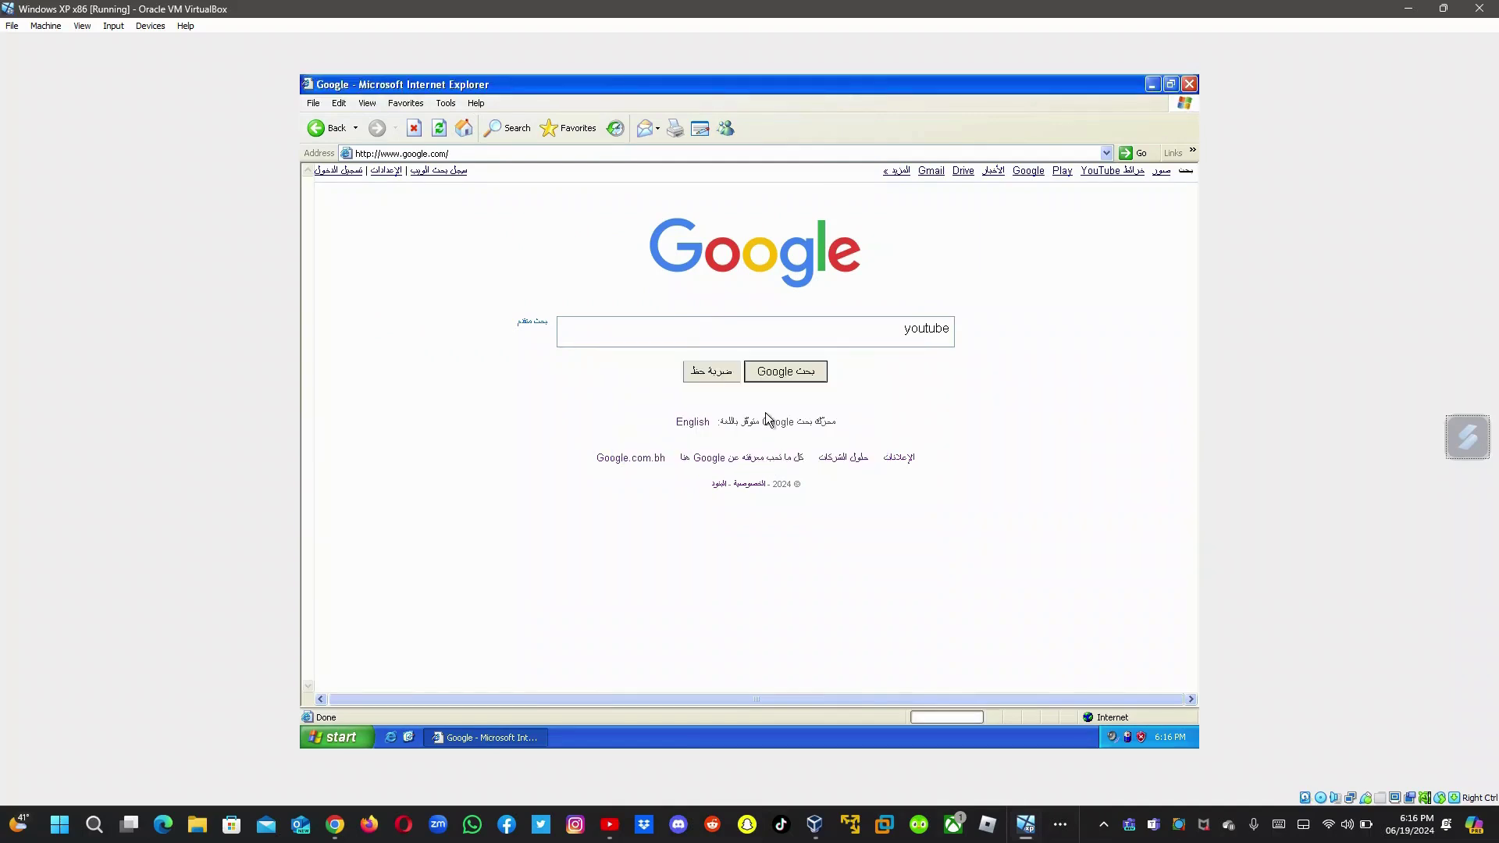
pyautogui.click(1081, 311)
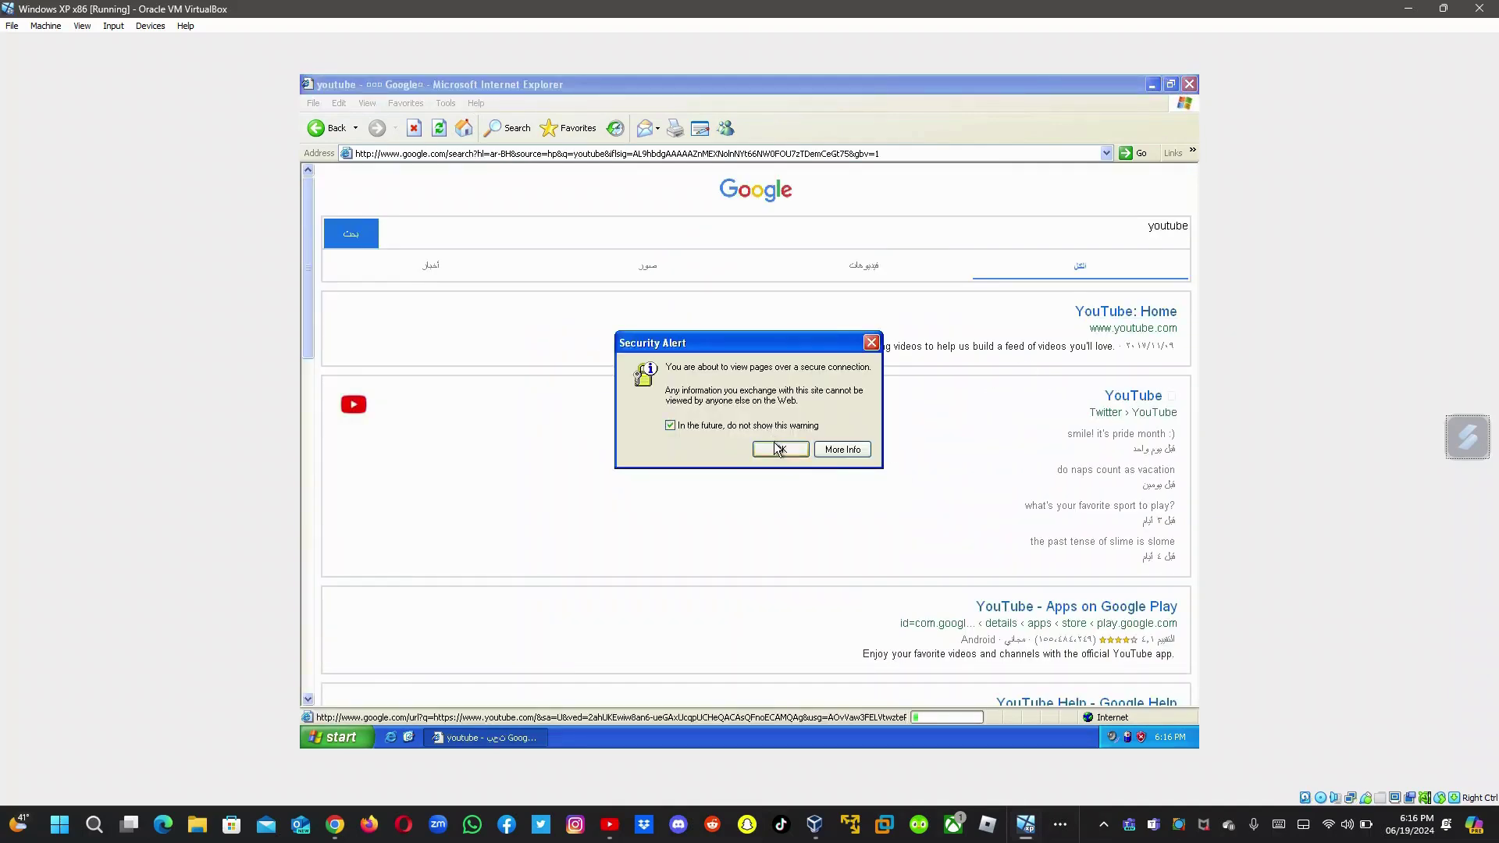
pyautogui.click(777, 447)
pyautogui.click(546, 153)
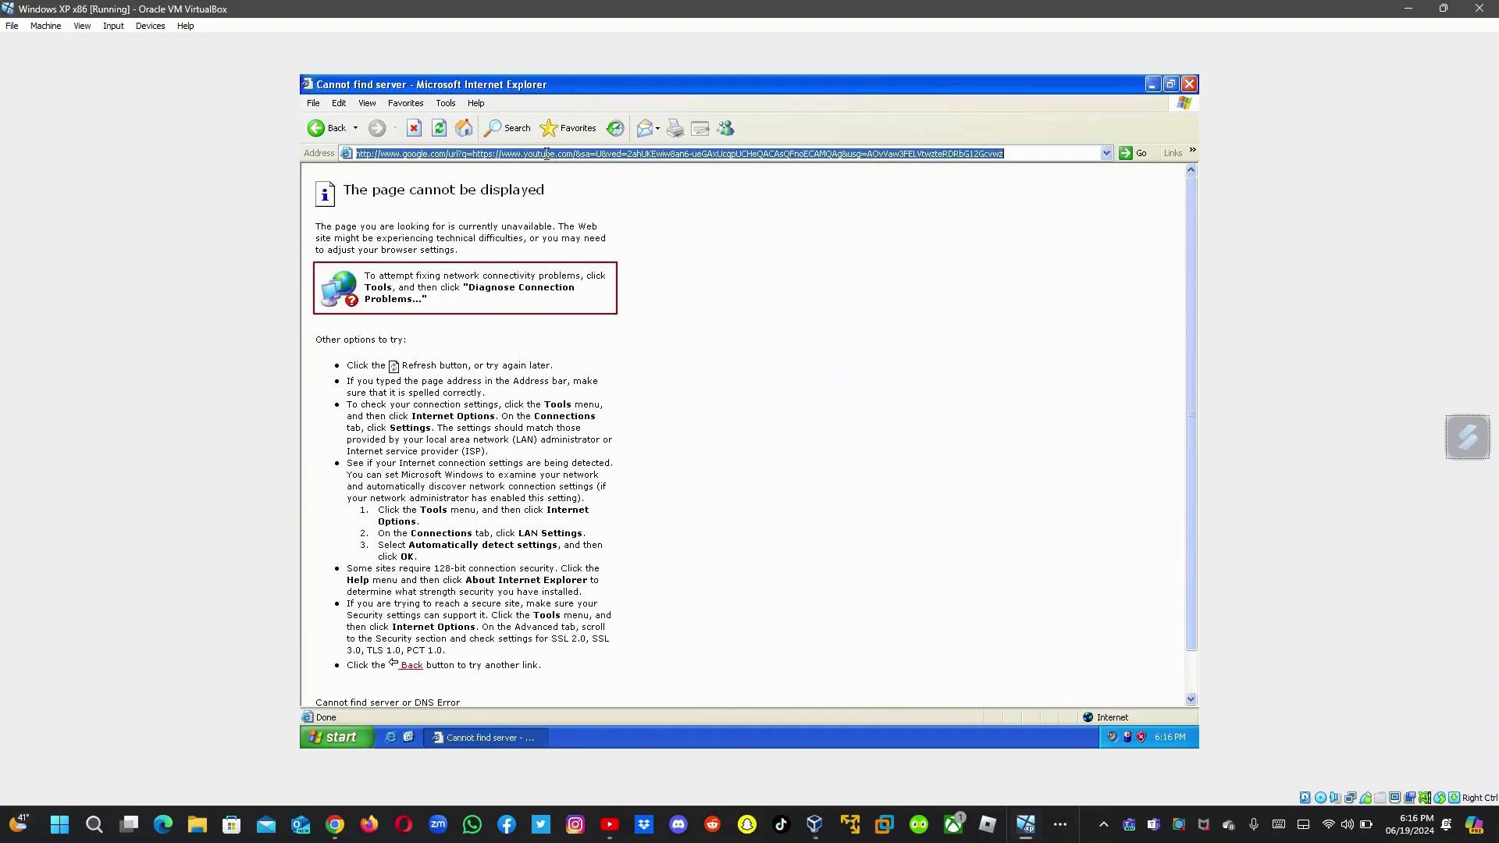
pyautogui.write('windows')
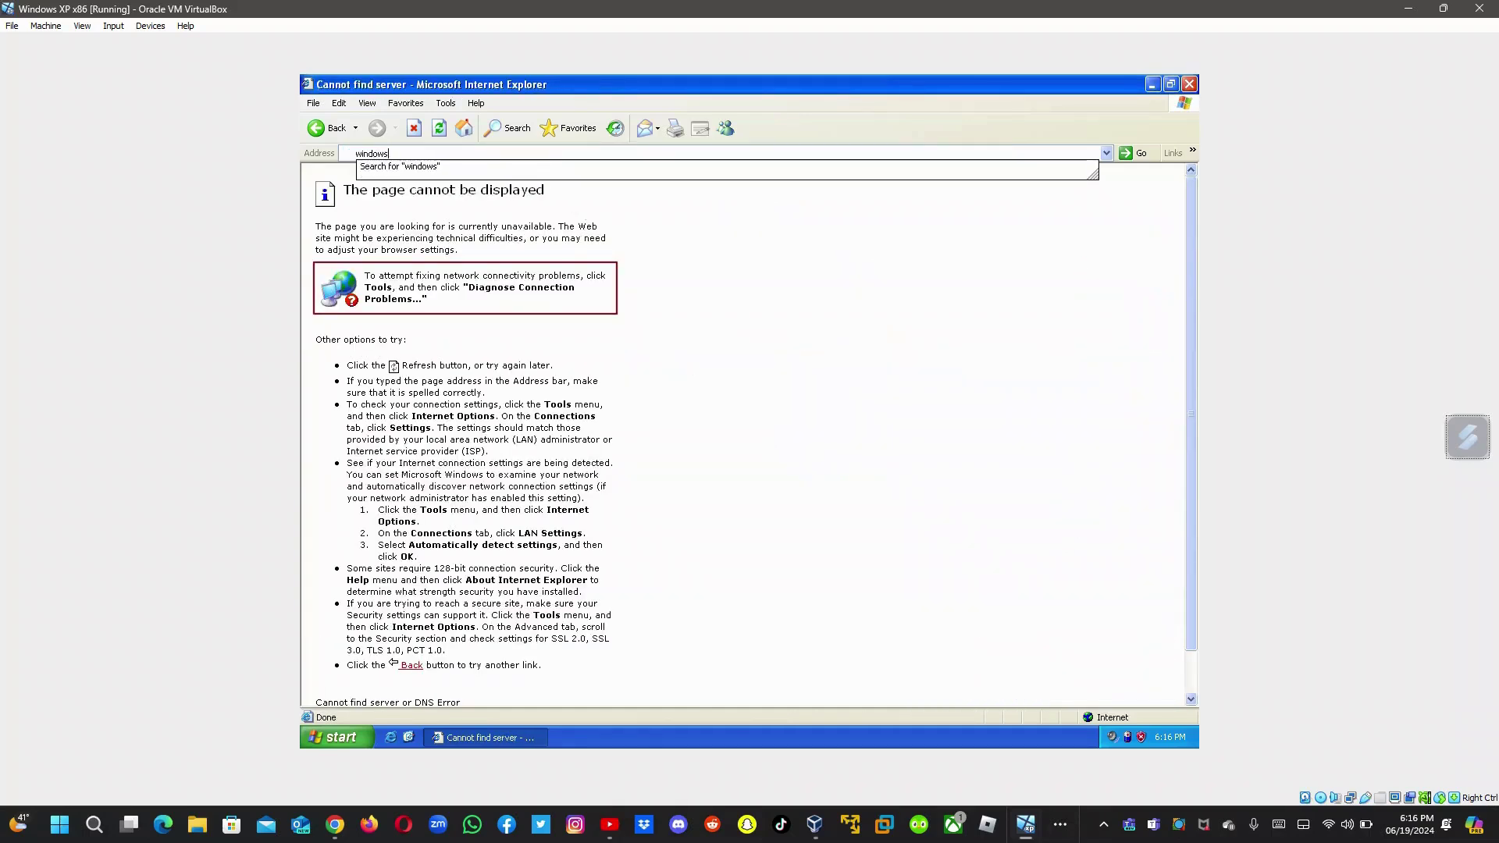
pyautogui.write('updaterestored.com')
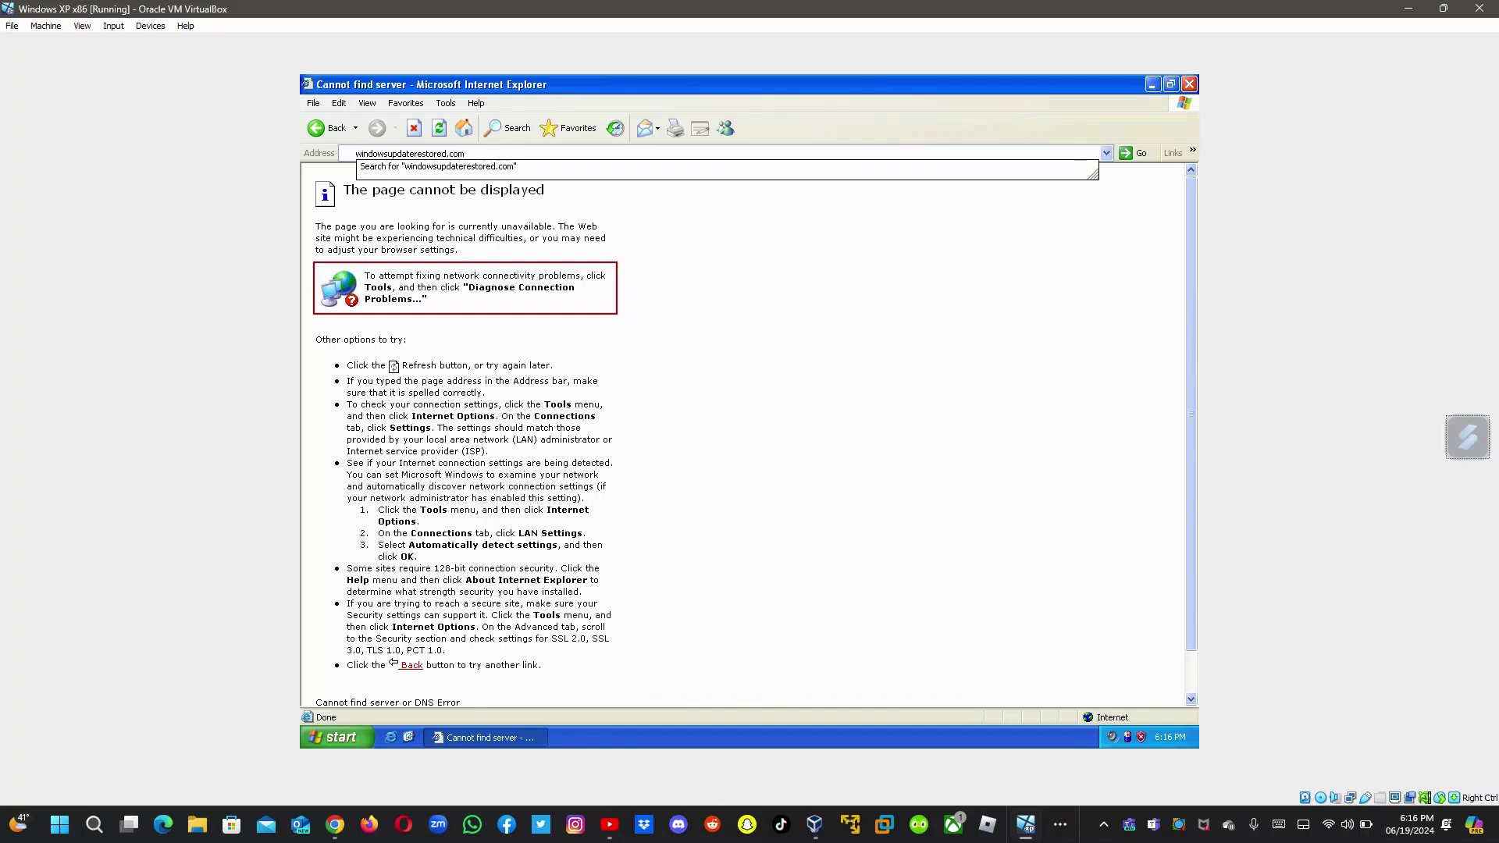
# Step: Go to windowsupdaterestored.com, launch Windows Update Restored v5, view Administrator Options, and close it
pyautogui.press('Return')
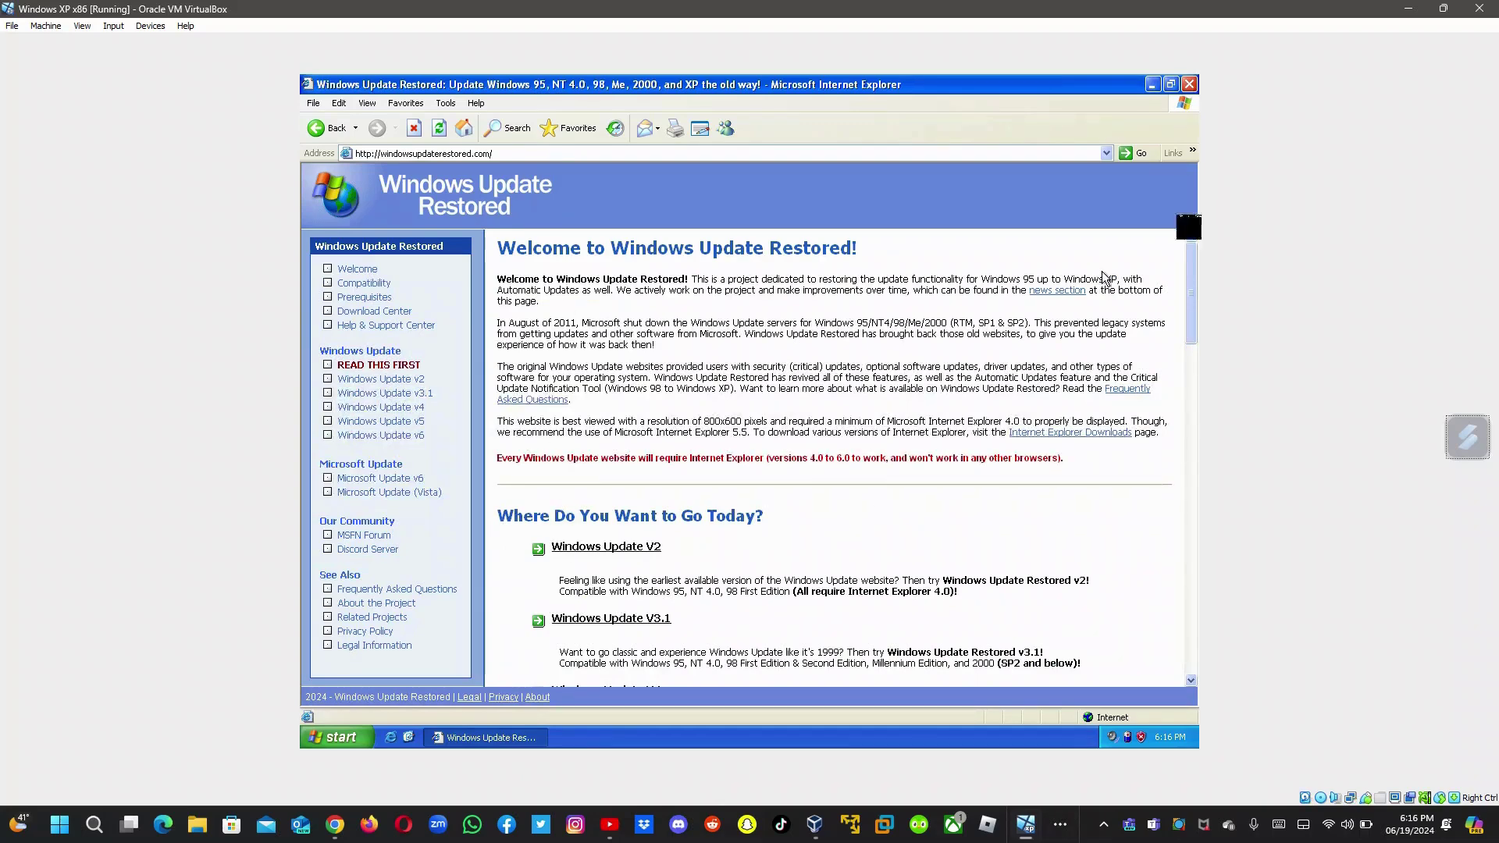
pyautogui.moveTo(1187, 272); pyautogui.dragTo(1184, 363)
pyautogui.click(601, 382)
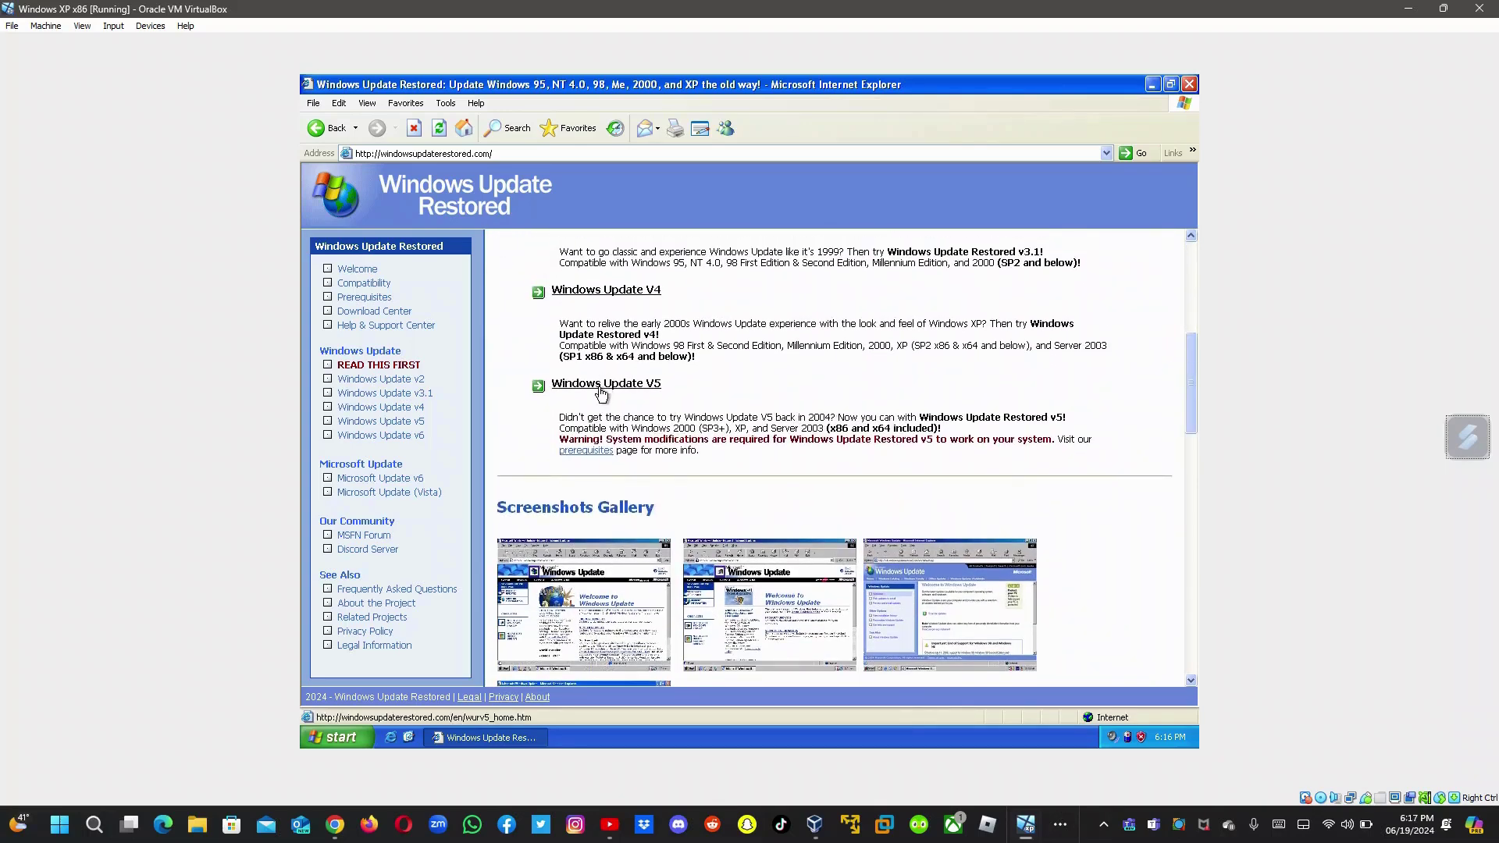
pyautogui.click(601, 477)
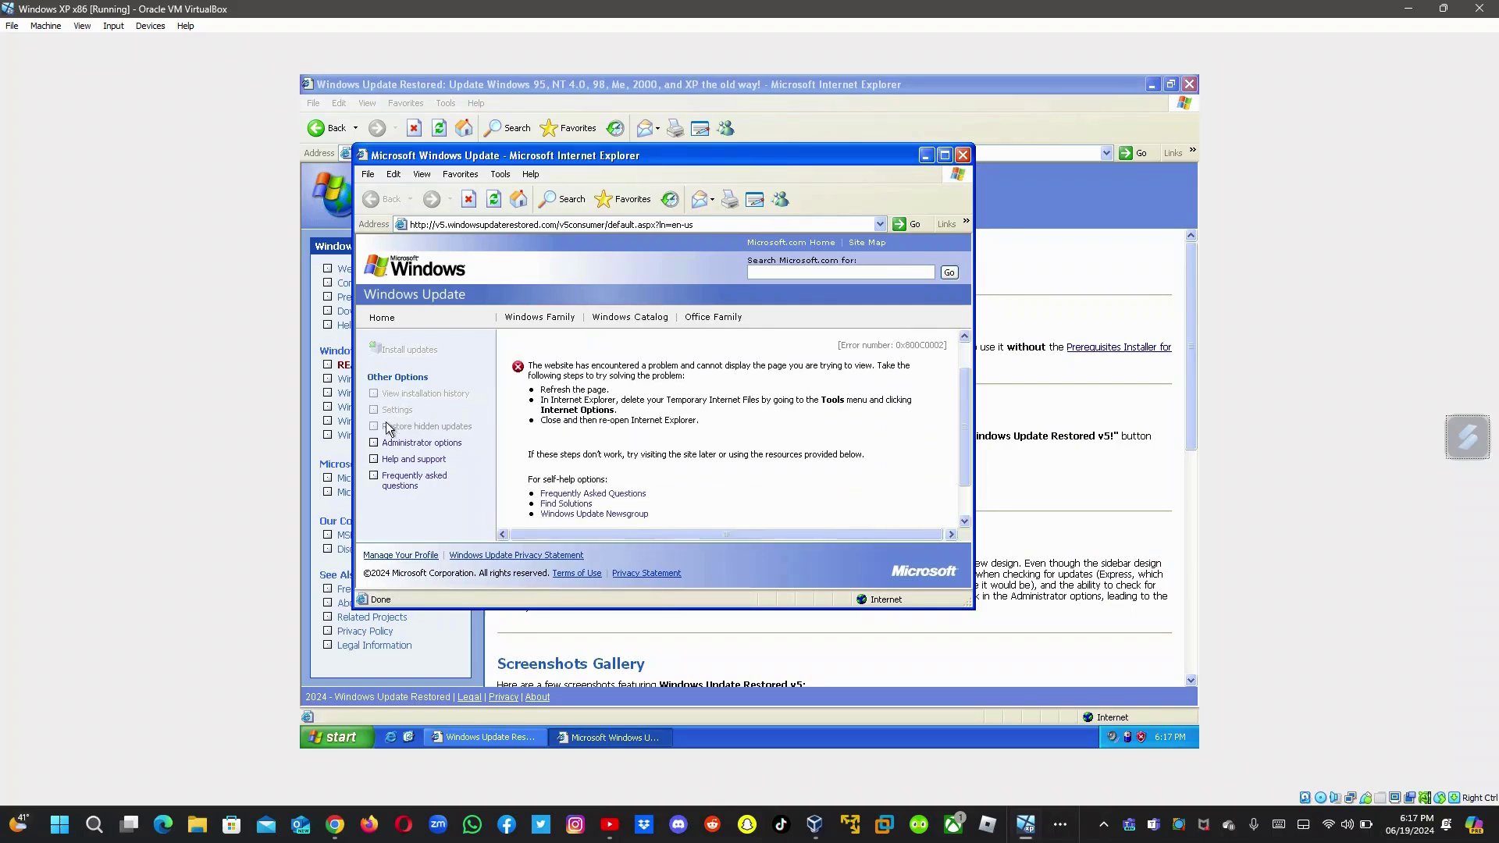
pyautogui.click(375, 443)
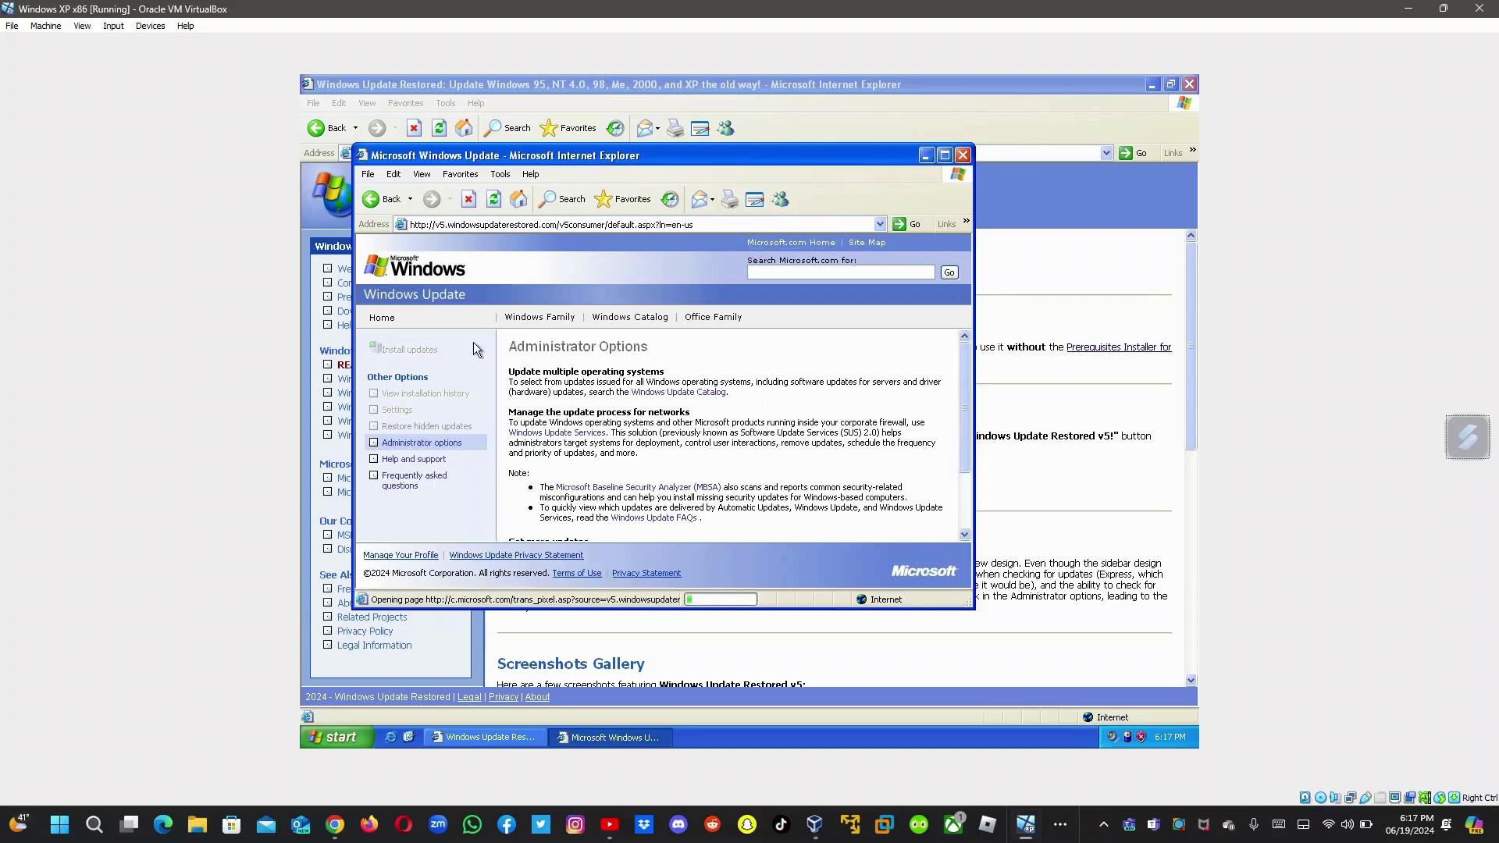
pyautogui.click(962, 156)
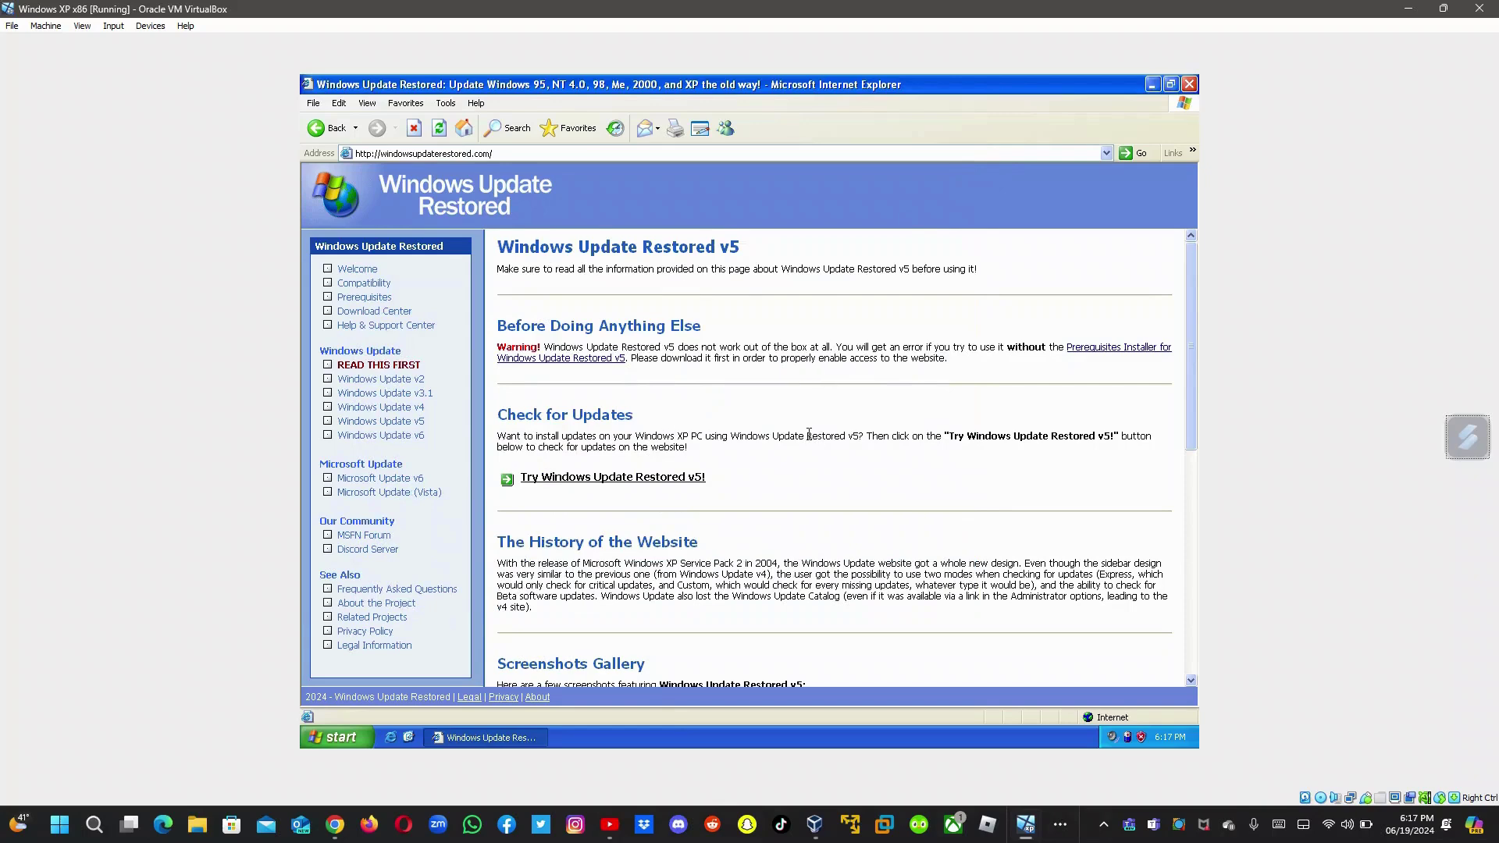
# Step: Retry Windows Update v5 and close it again, then go back and open Windows Update v4
pyautogui.click(640, 476)
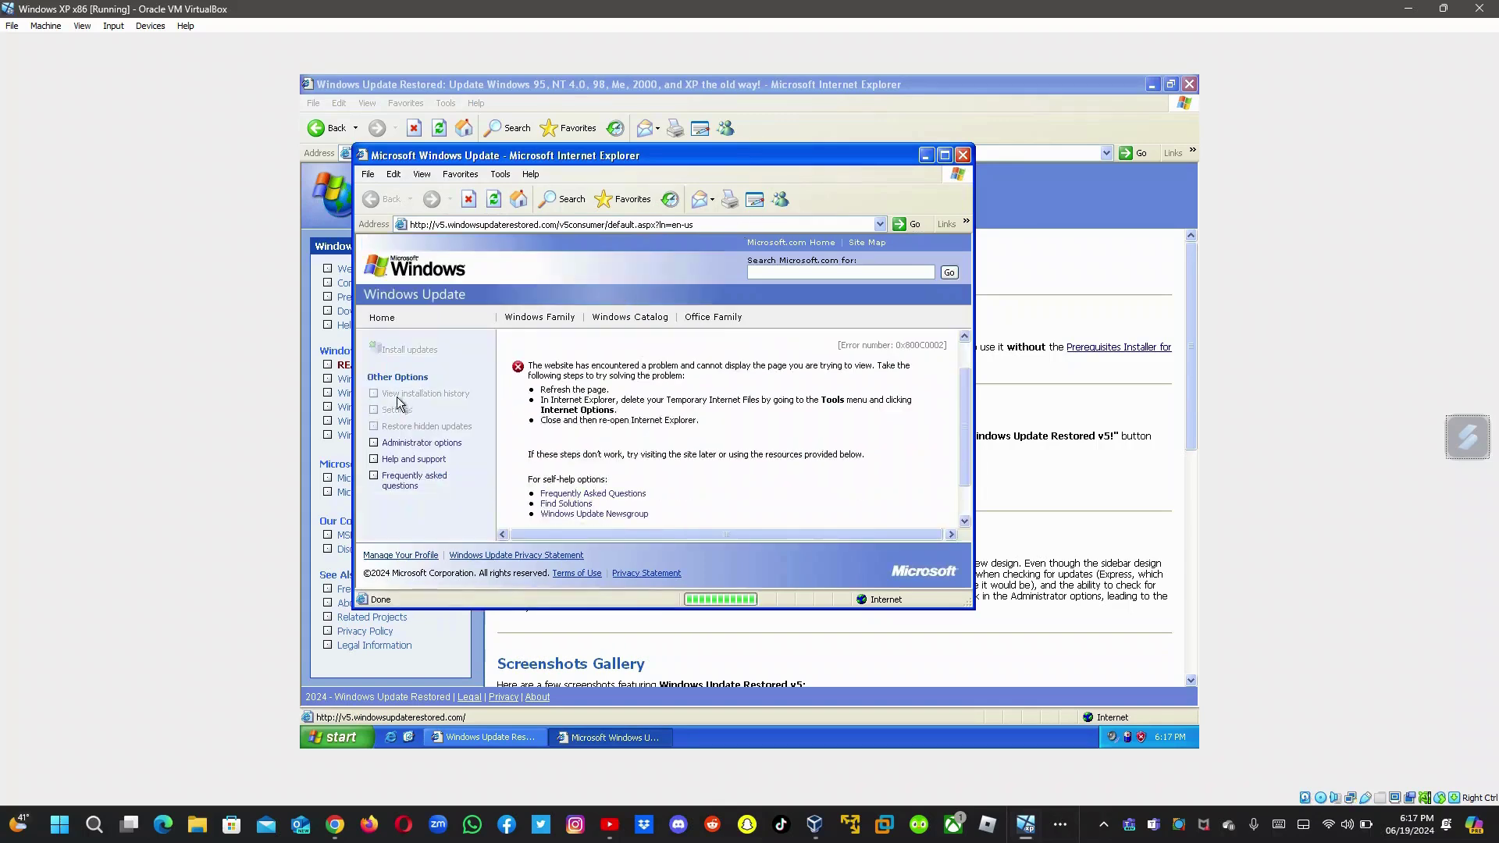
pyautogui.click(422, 442)
pyautogui.moveTo(967, 365); pyautogui.dragTo(957, 537)
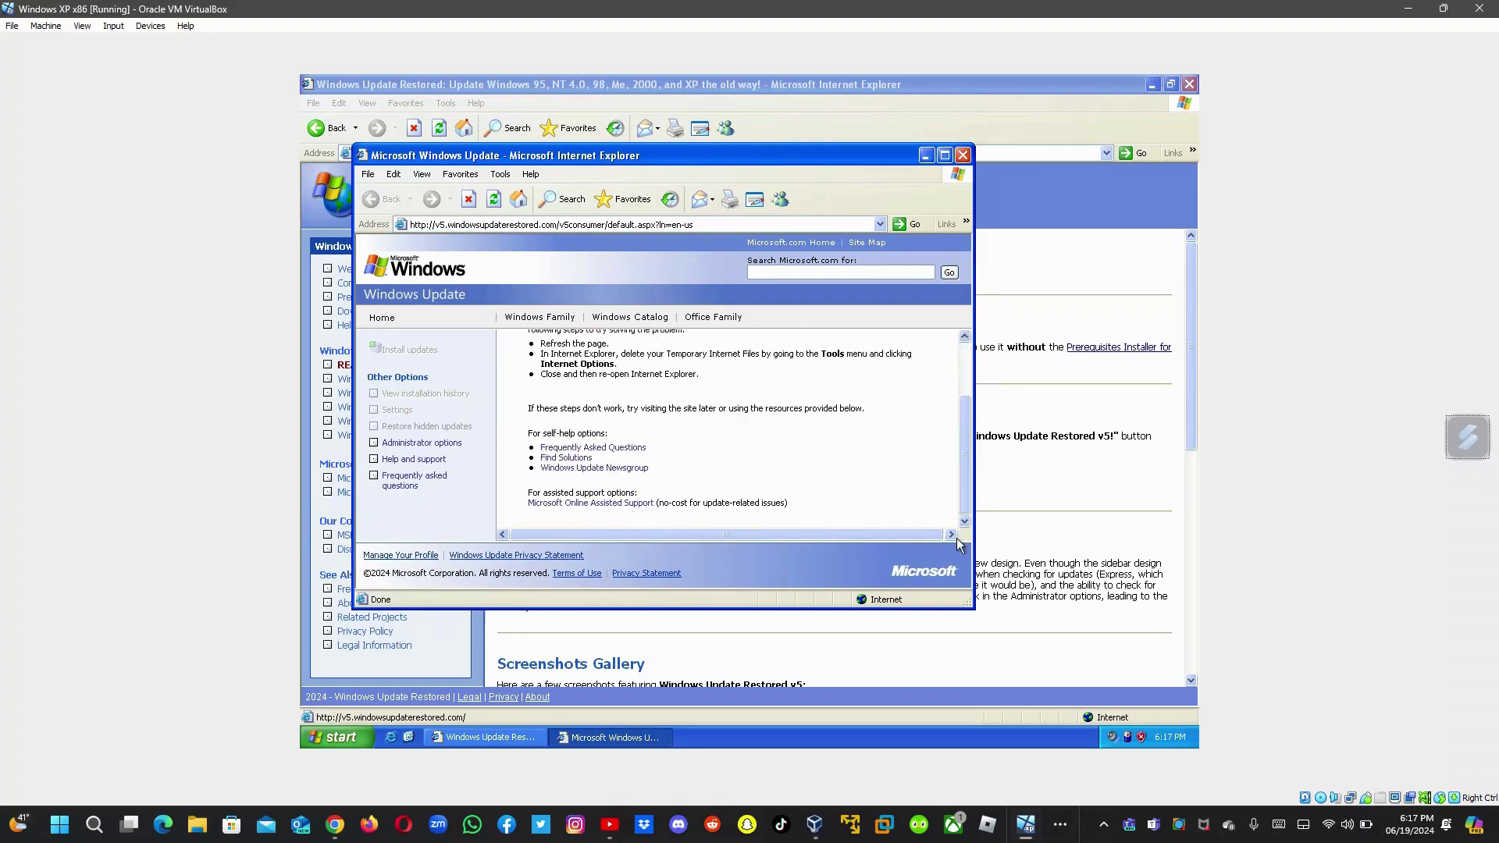
pyautogui.click(964, 155)
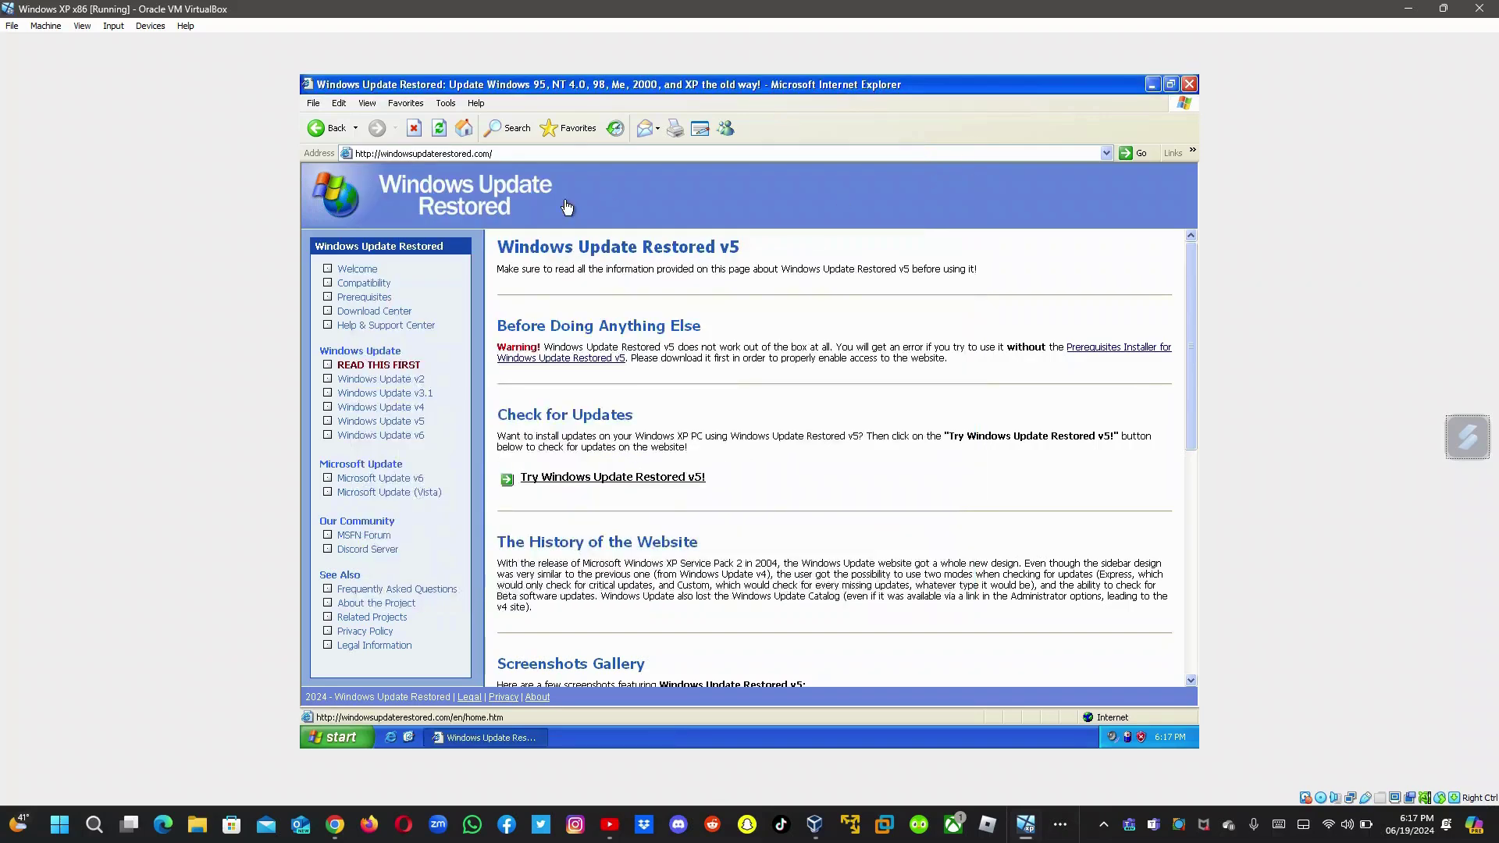
pyautogui.click(330, 129)
pyautogui.click(651, 288)
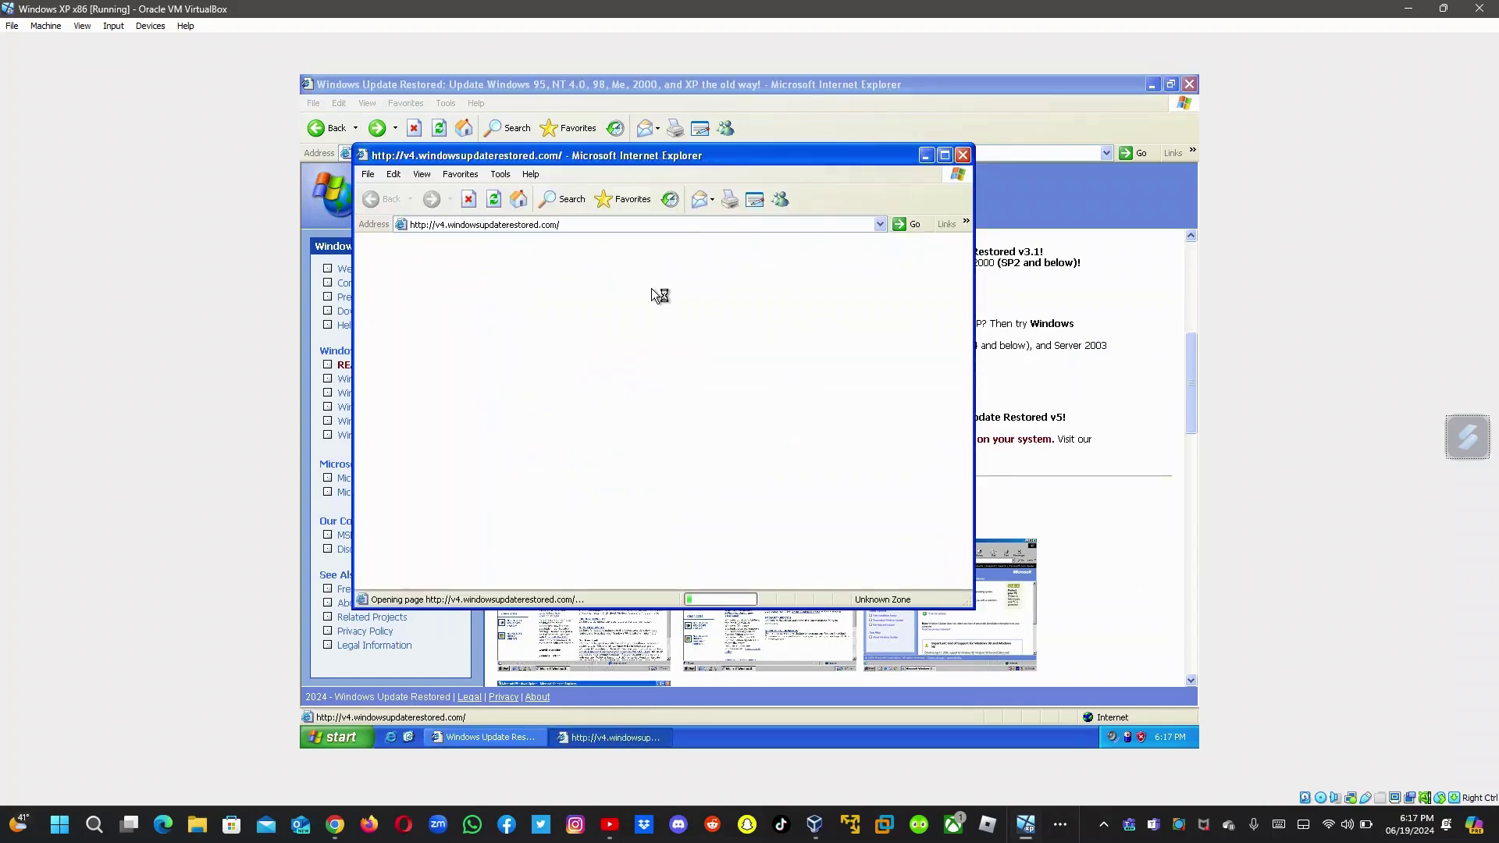